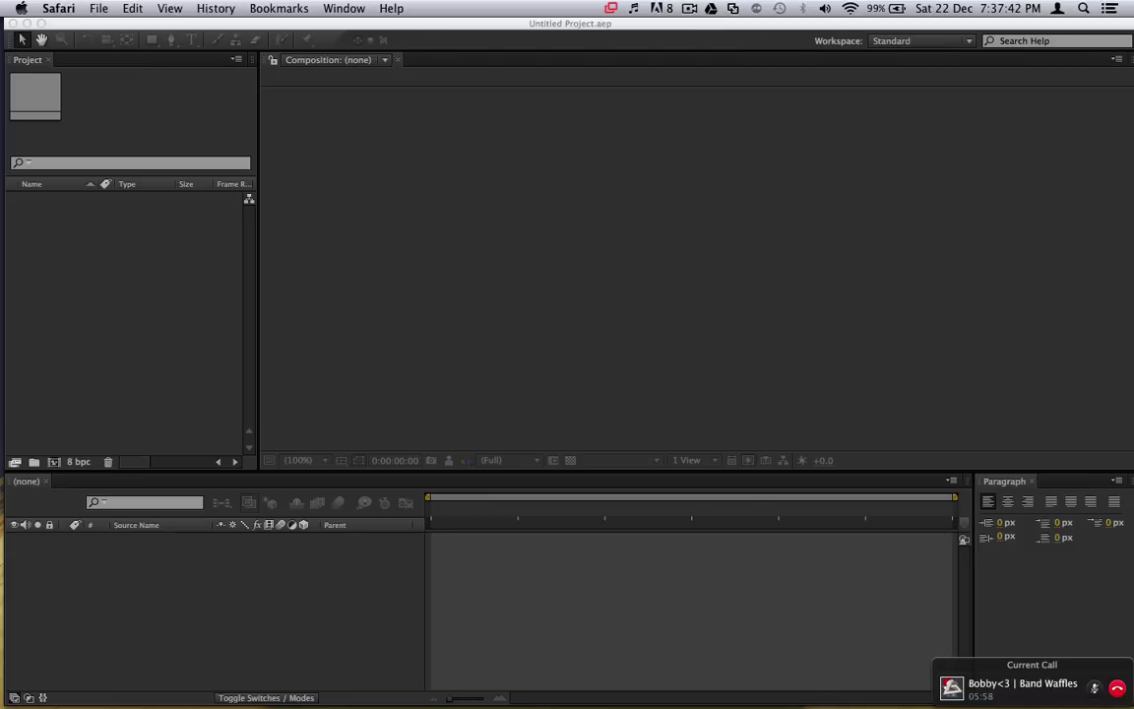
Step: Bring After Effects CS6 to the front from the Dock so its Welcome screen shows
mouse_move(540, 701)
mouse_move(502, 694)
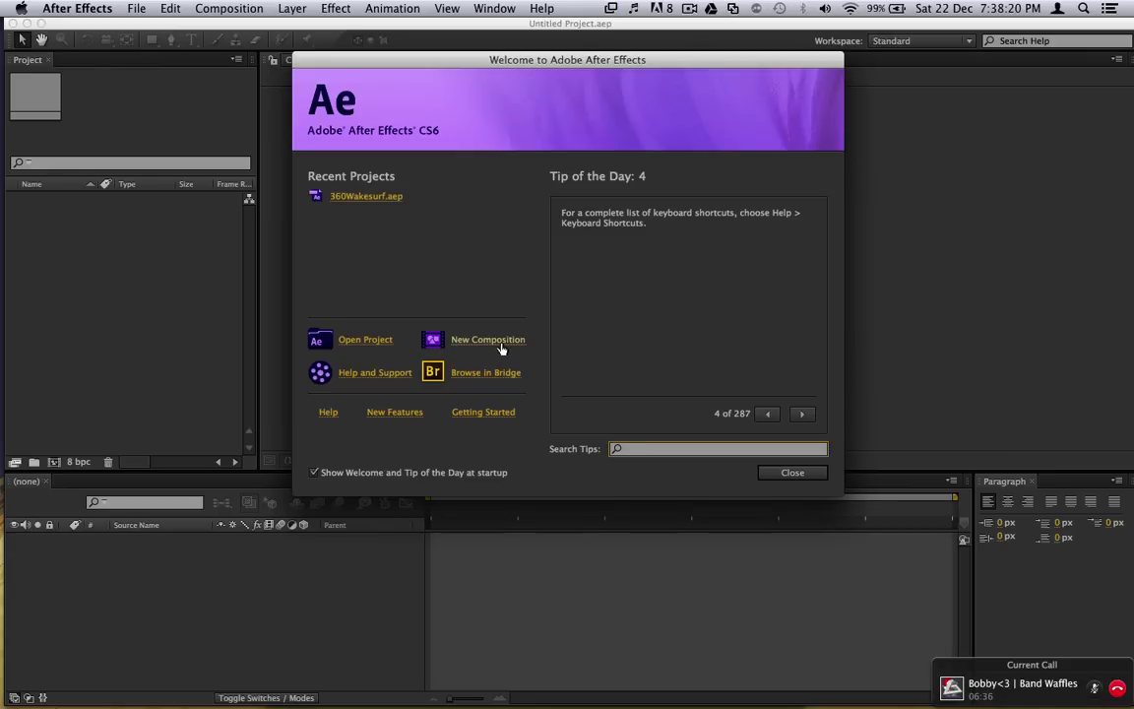
Step: Close the Welcome screen and show the Effects & Presets panel from the Window menu
left_click(793, 471)
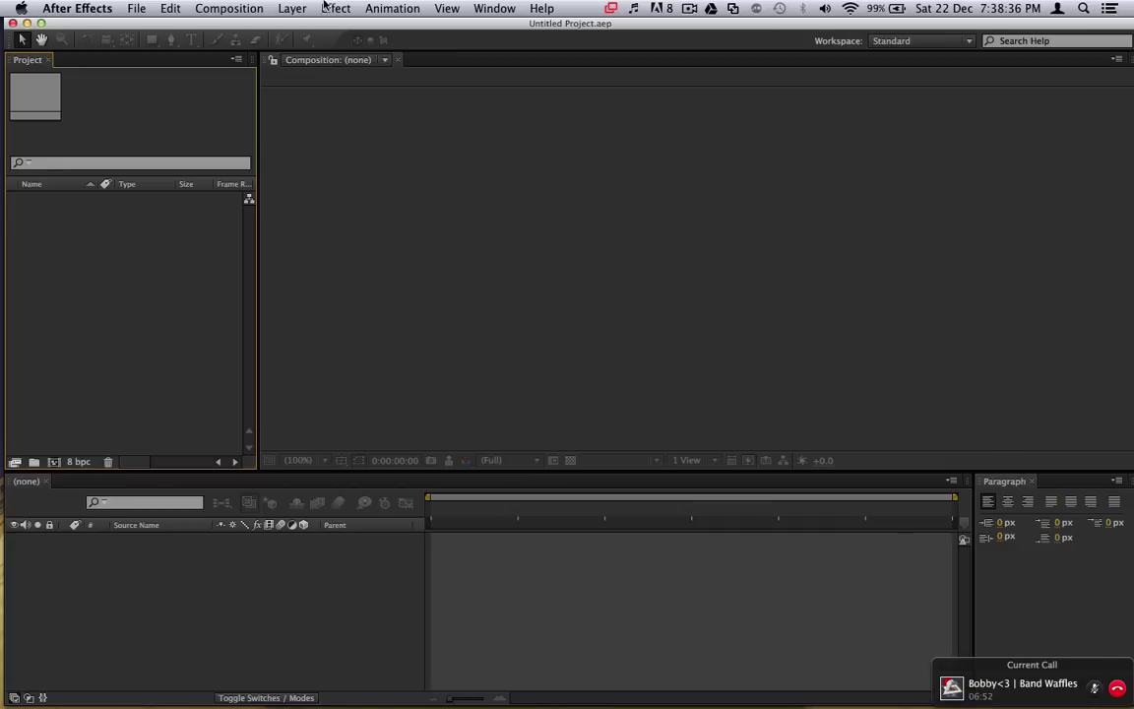
left_click(494, 8)
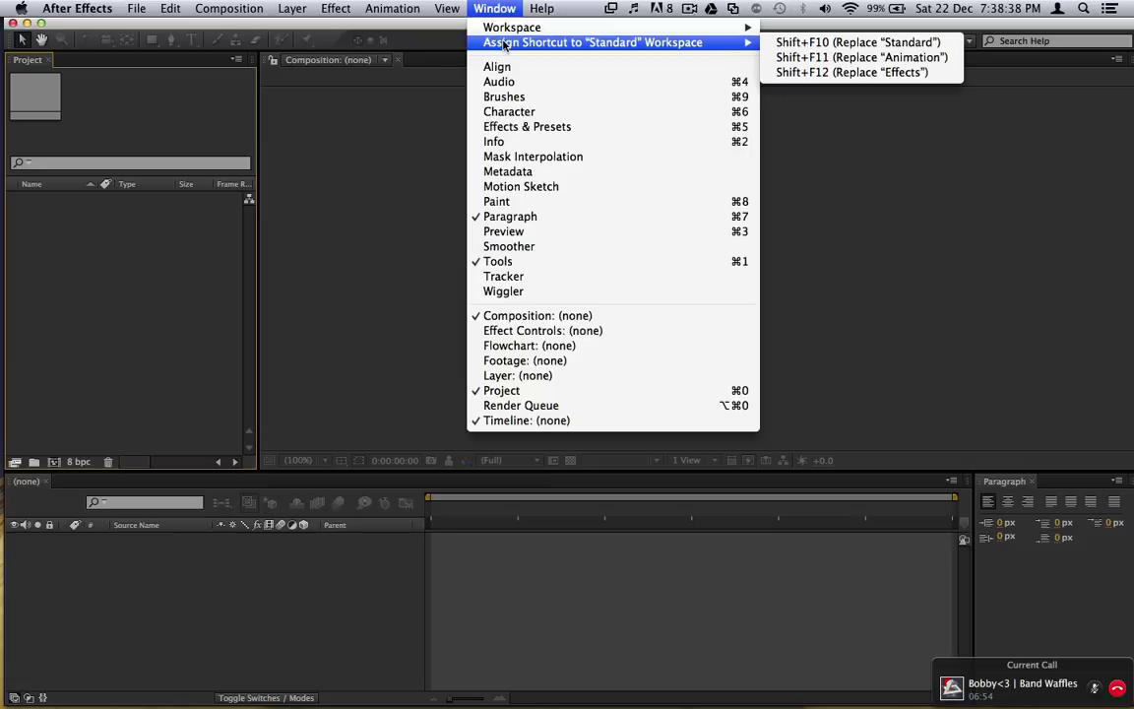
left_click(677, 125)
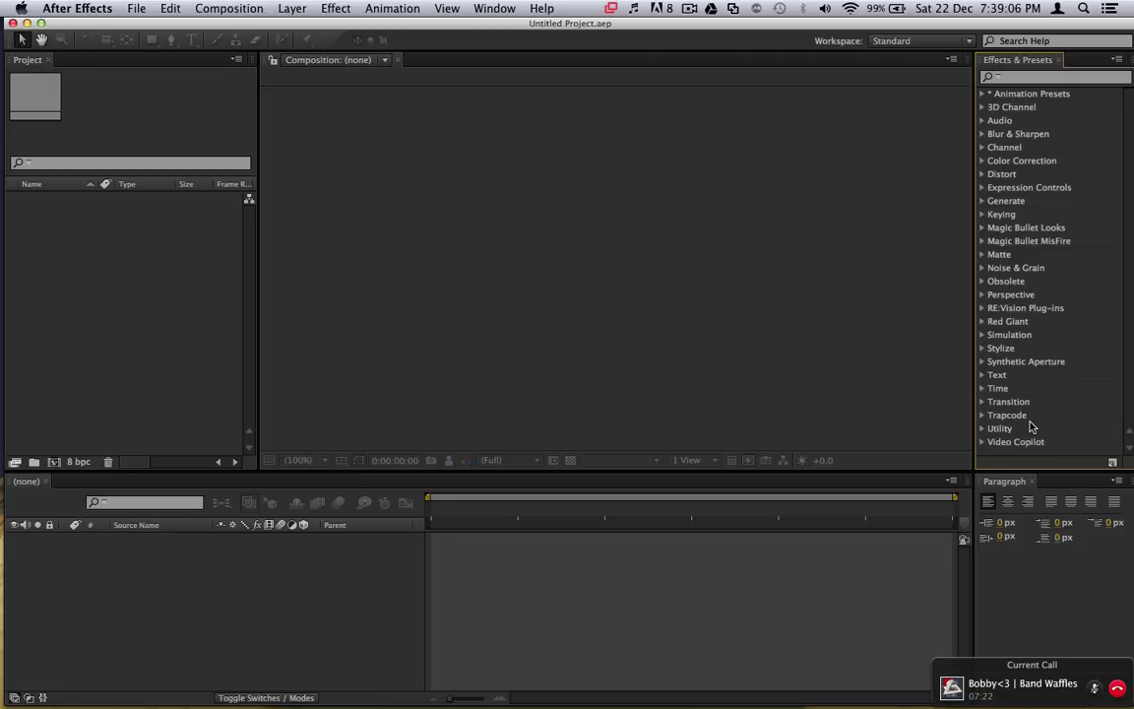
left_click(981, 309)
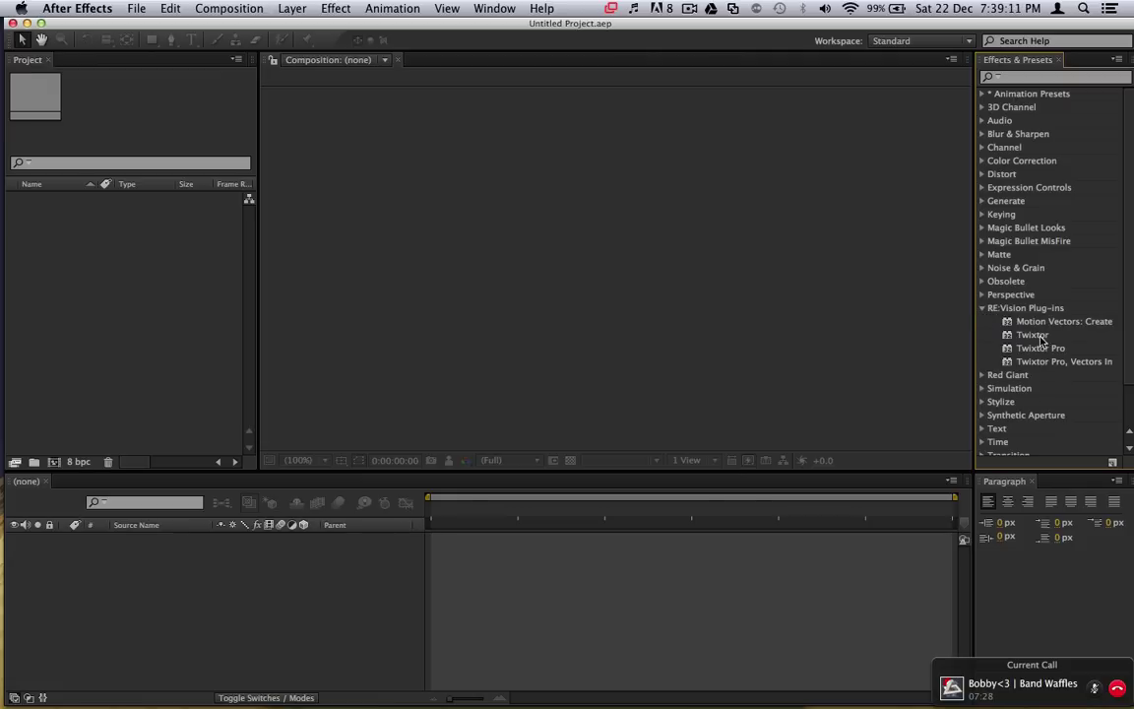
left_click(982, 309)
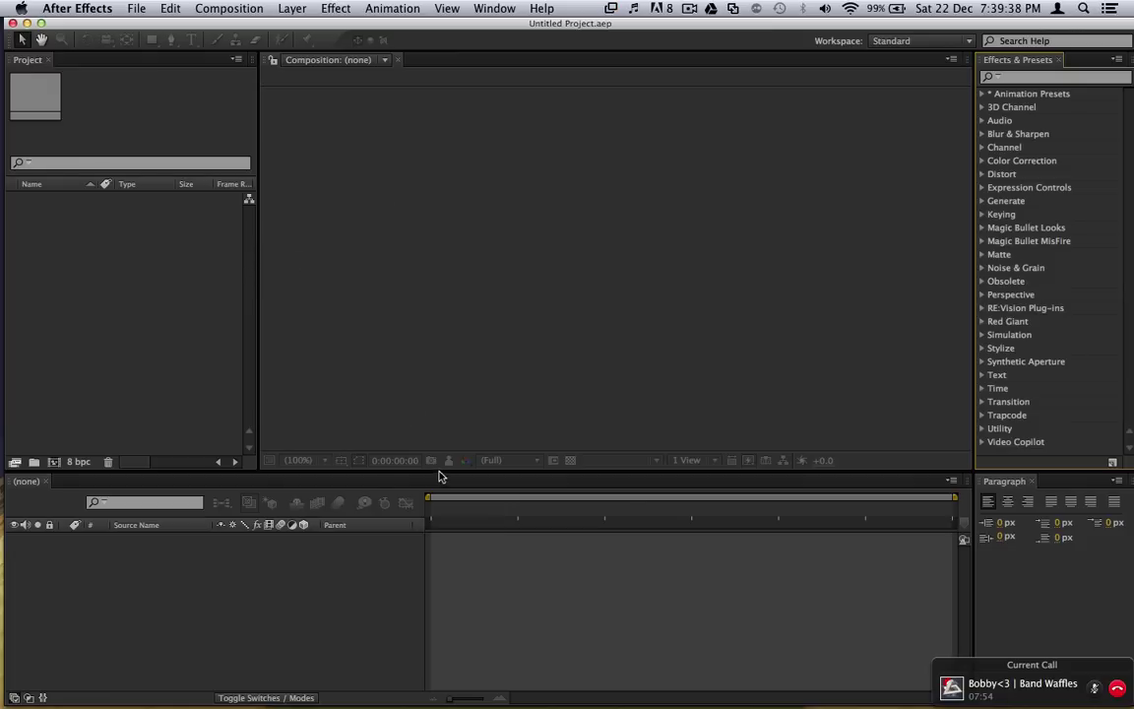
Step: Widen the Project and Effects & Presets panels and make the Timeline much taller
left_click_drag(442, 469, 443, 340)
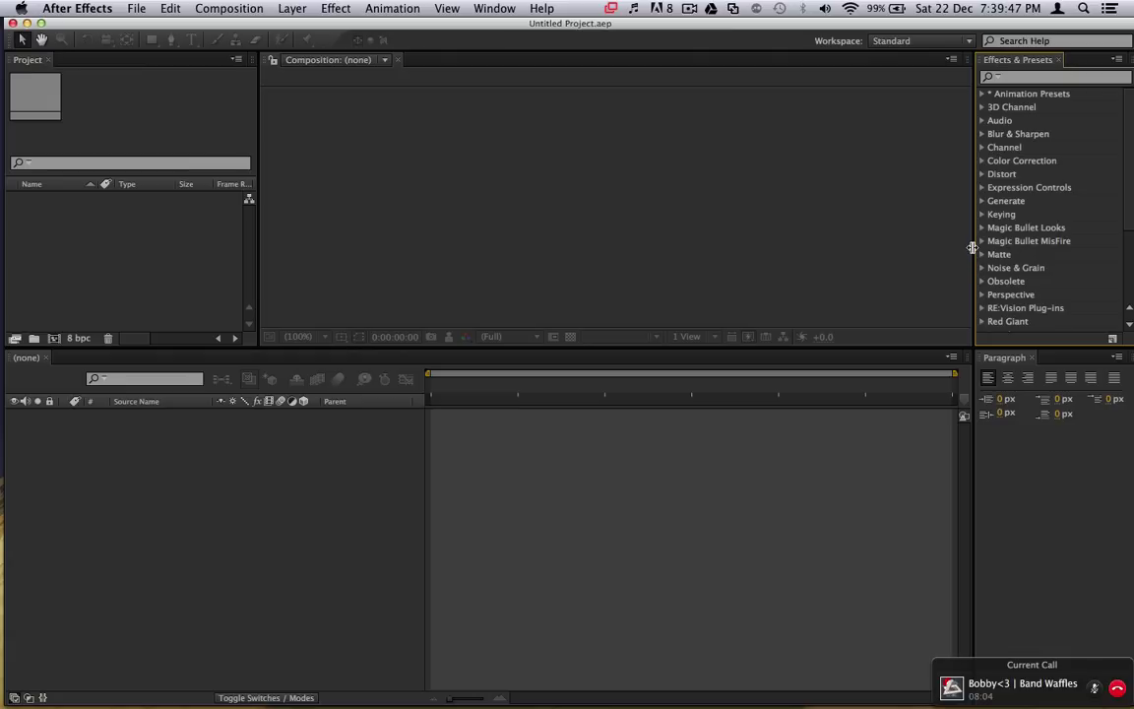
mouse_move(973, 248)
left_mouse_down()
mouse_move(719, 248)
mouse_move(973, 251)
left_mouse_up()
left_click_drag(264, 172, 520, 172)
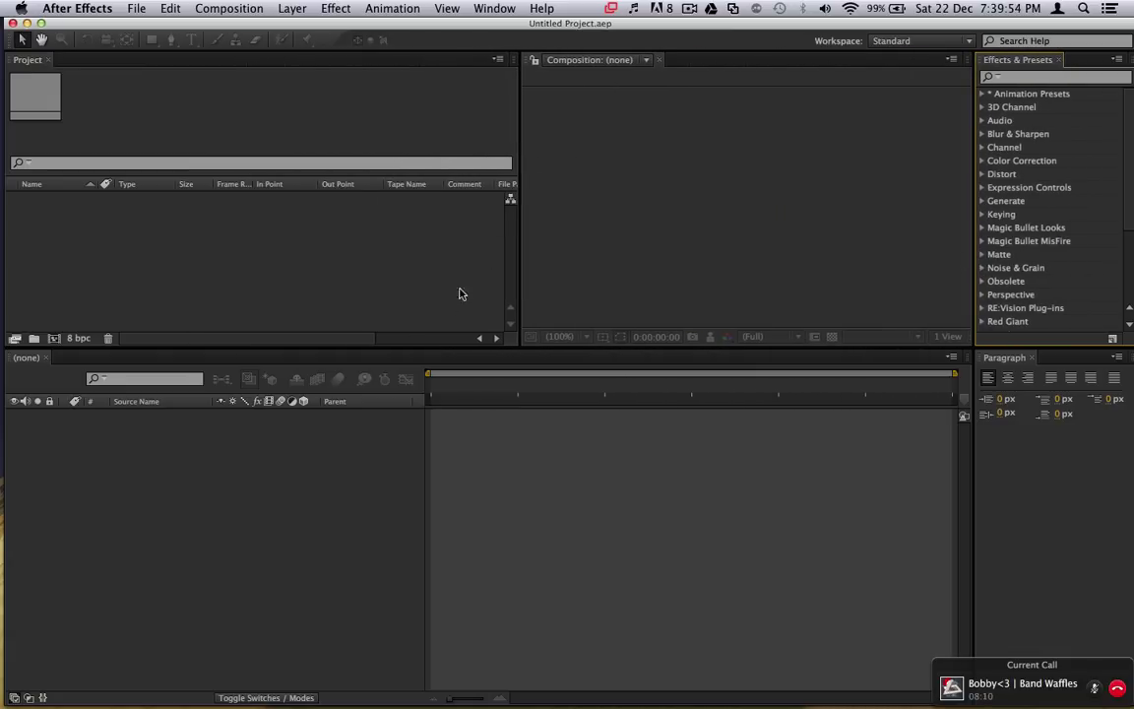
left_click_drag(374, 347, 391, 377)
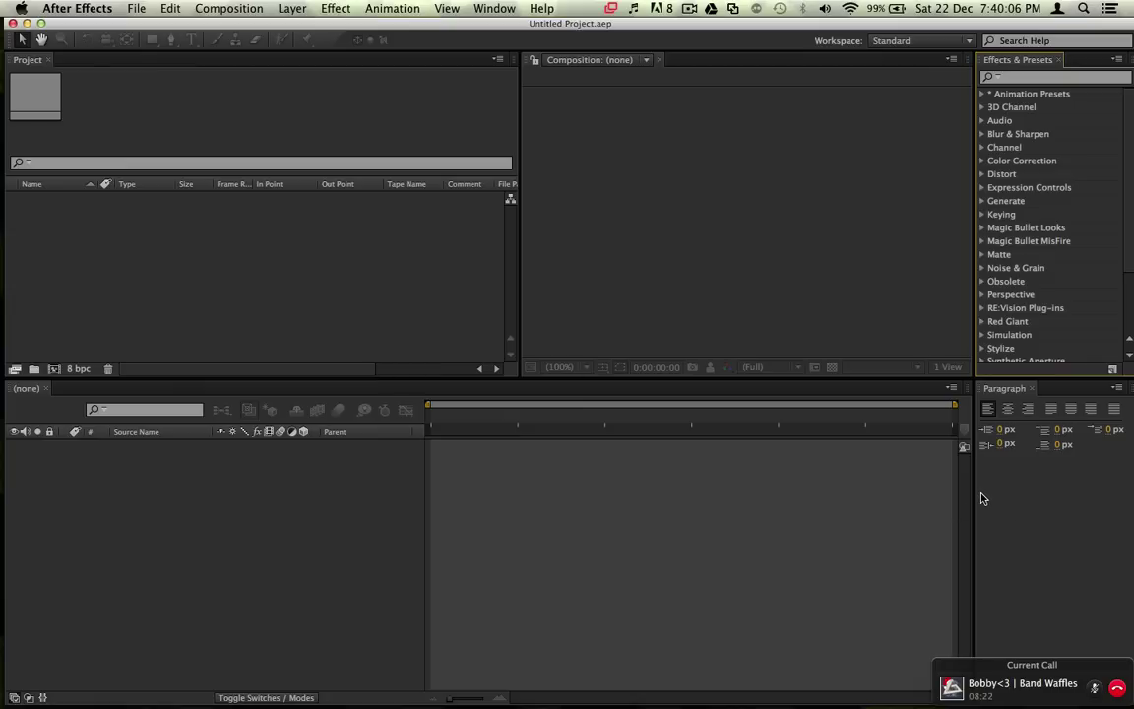
Step: Open the Import File dialog from the empty Project panel
left_click(425, 481)
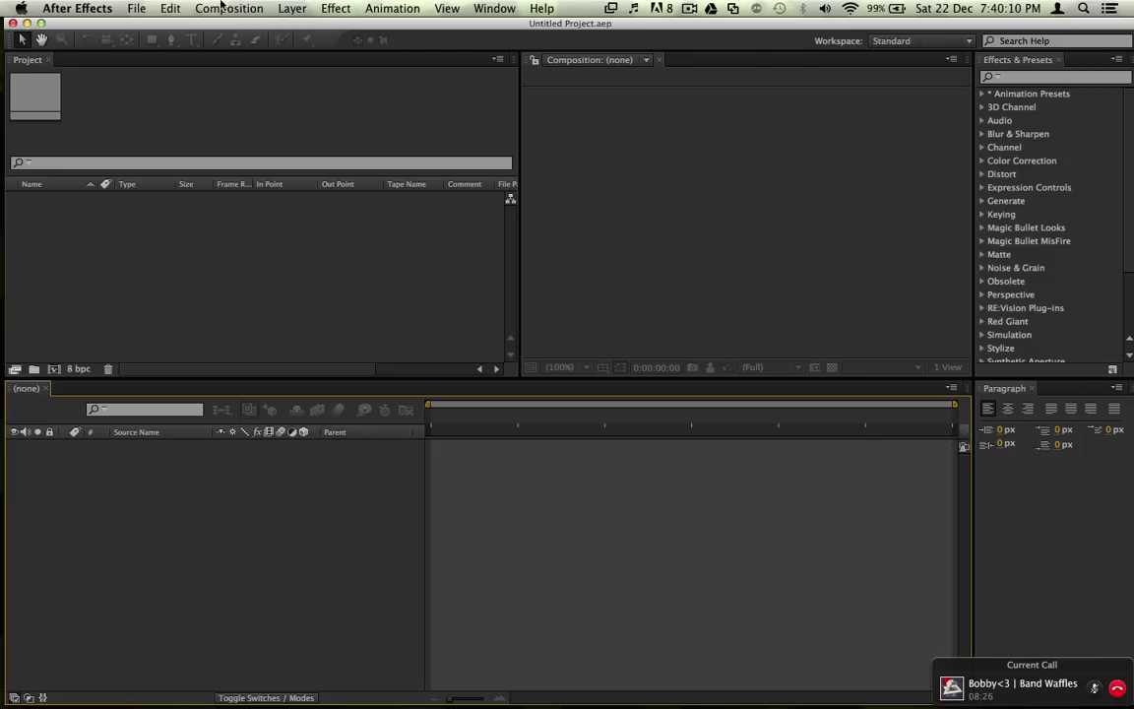
left_click(137, 8)
mouse_move(197, 196)
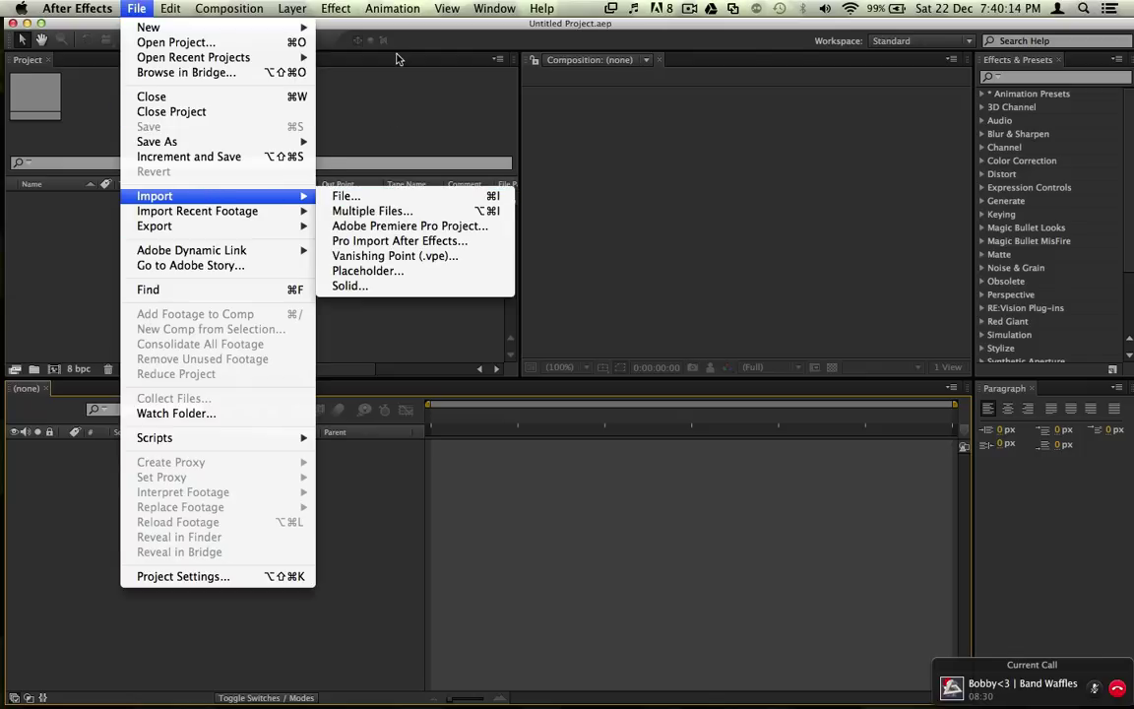
left_click(431, 102)
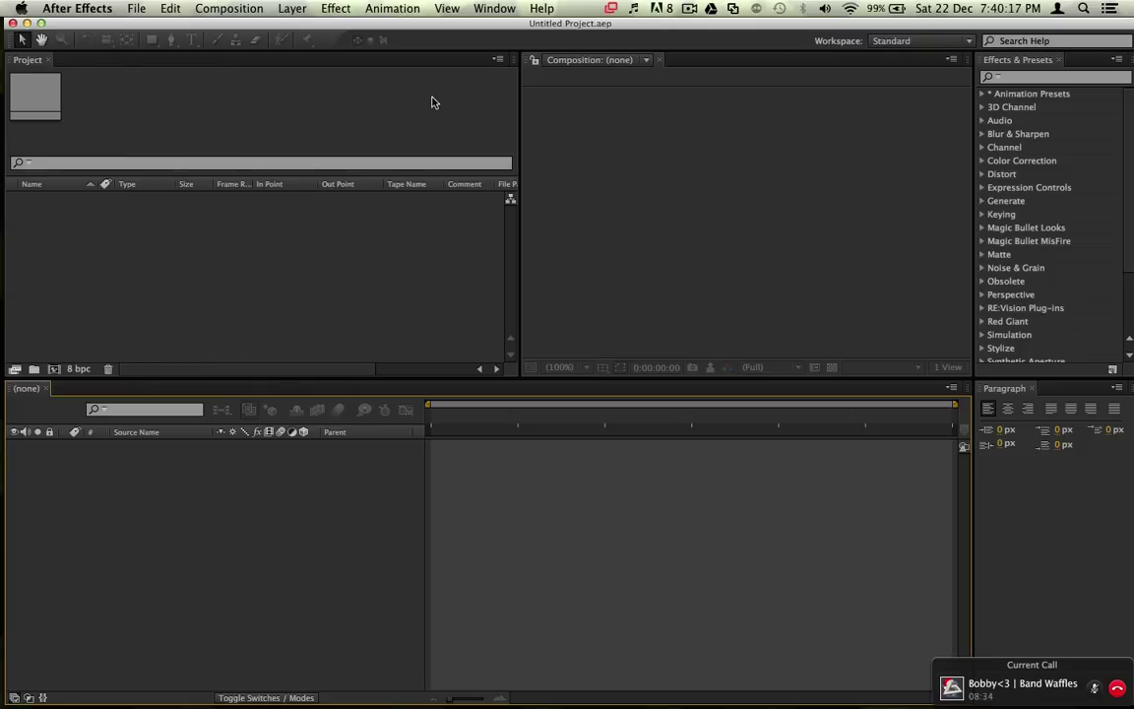
double_click(205, 231)
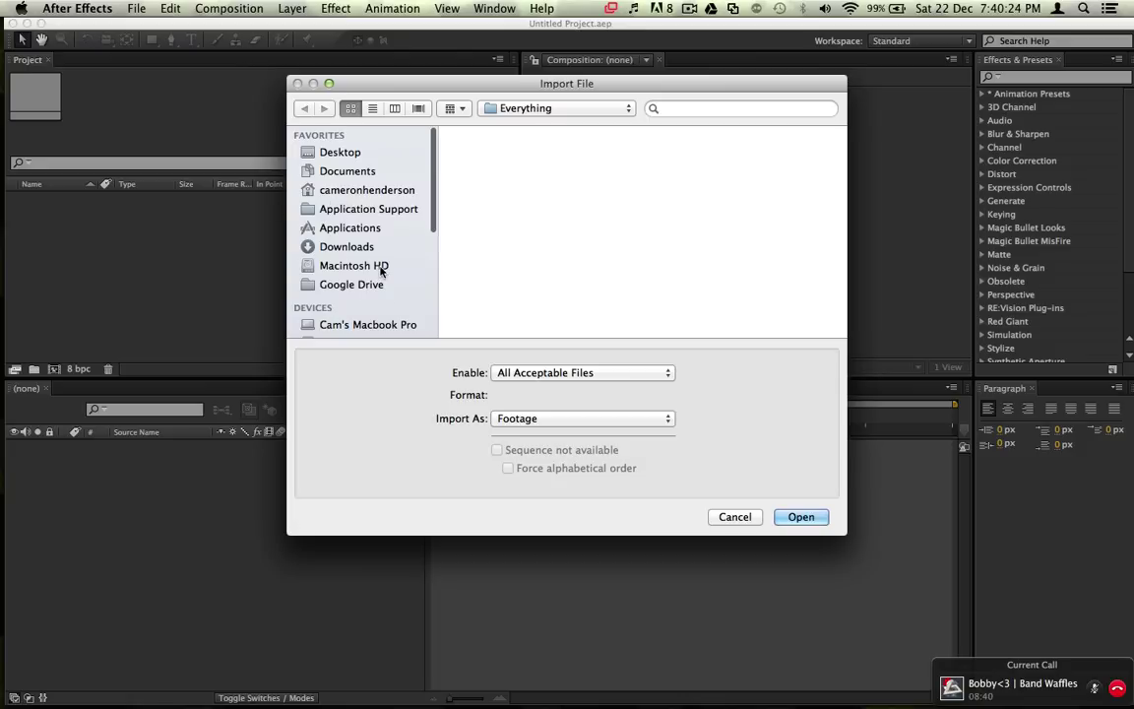
scroll(380, 266, "down", 4)
scroll(379, 273, "down", 1)
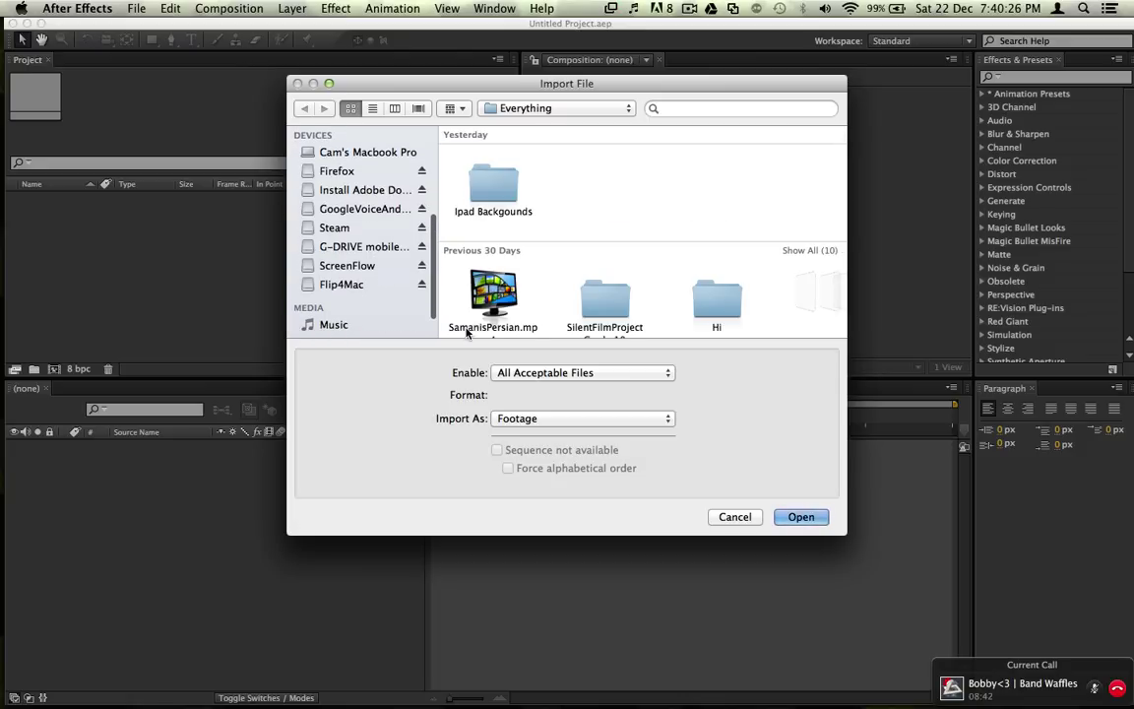
Step: Browse to G-DRIVE mobile USB > Youtube > Edit Clips > IRL > Snowboarding and select the GoPro .mp4
left_click(367, 247)
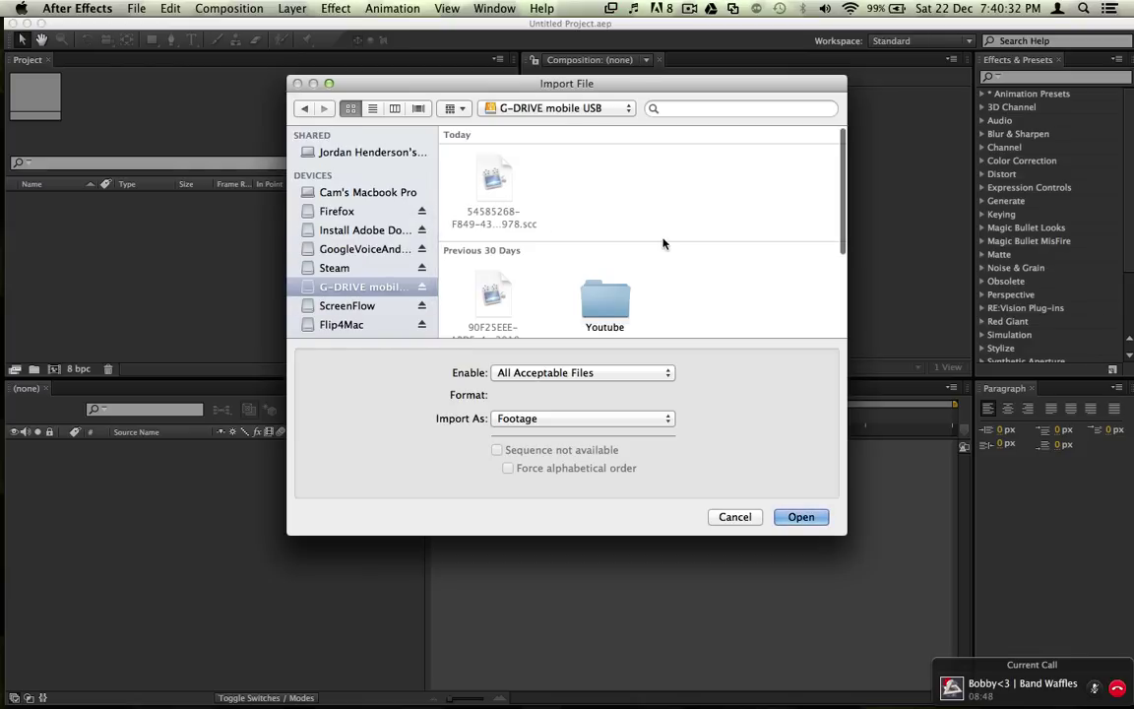
double_click(610, 301)
left_click(610, 193)
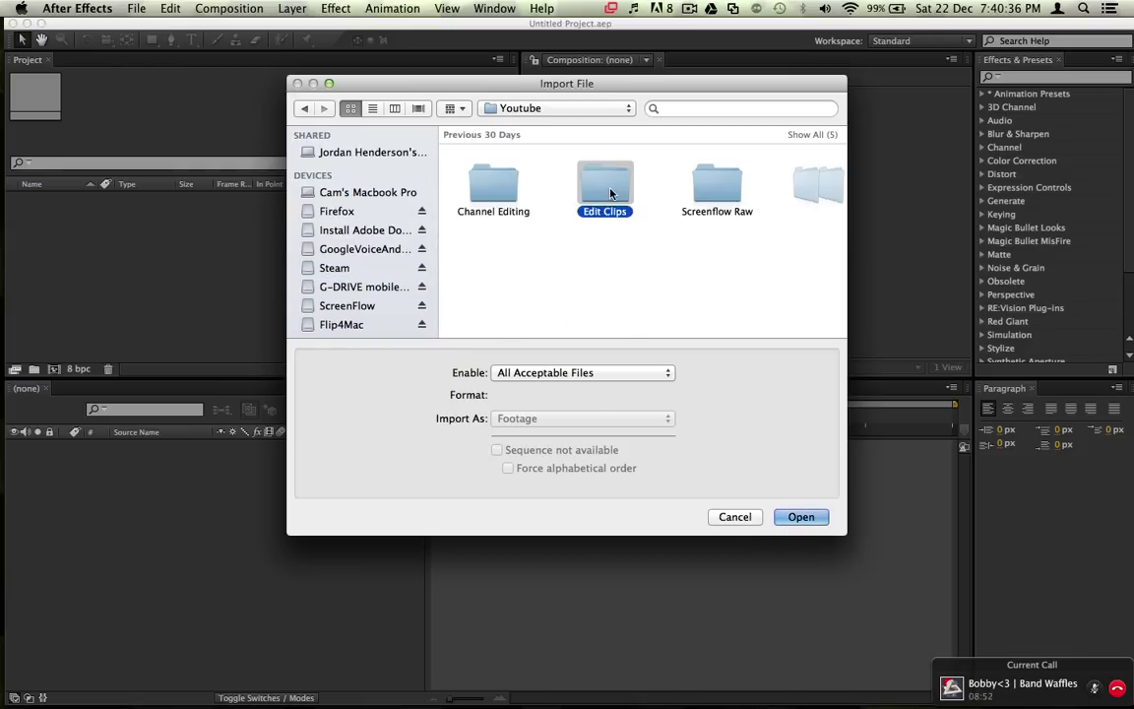
double_click(610, 192)
double_click(610, 190)
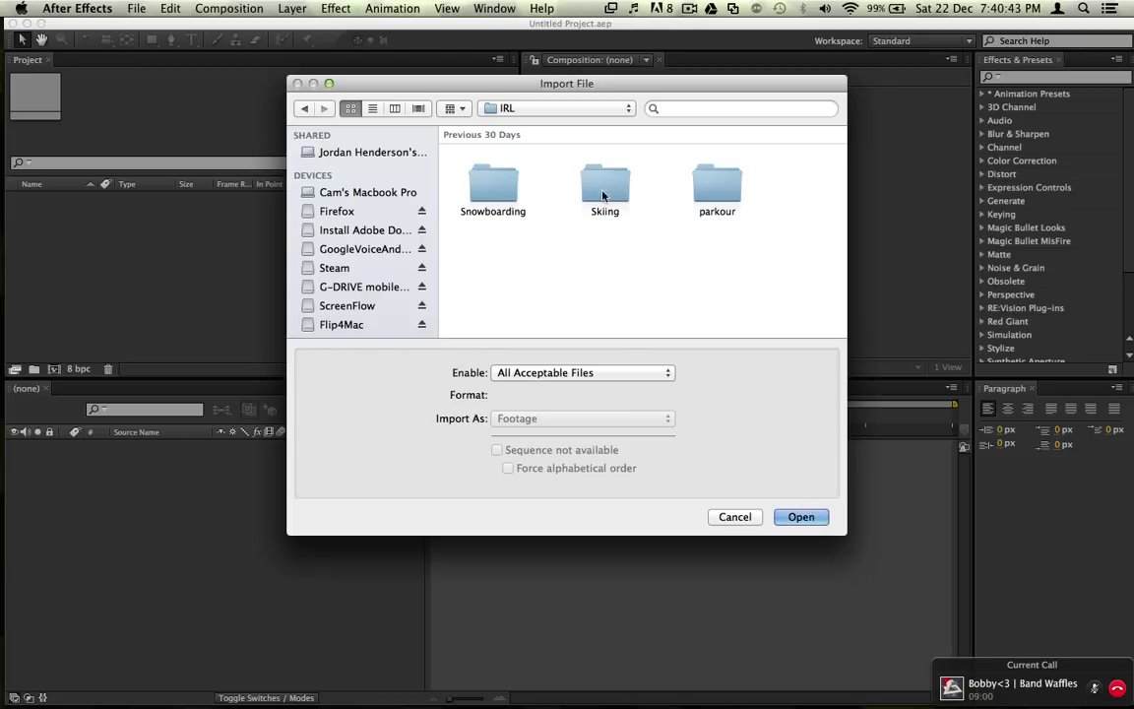
left_click(496, 191)
double_click(496, 191)
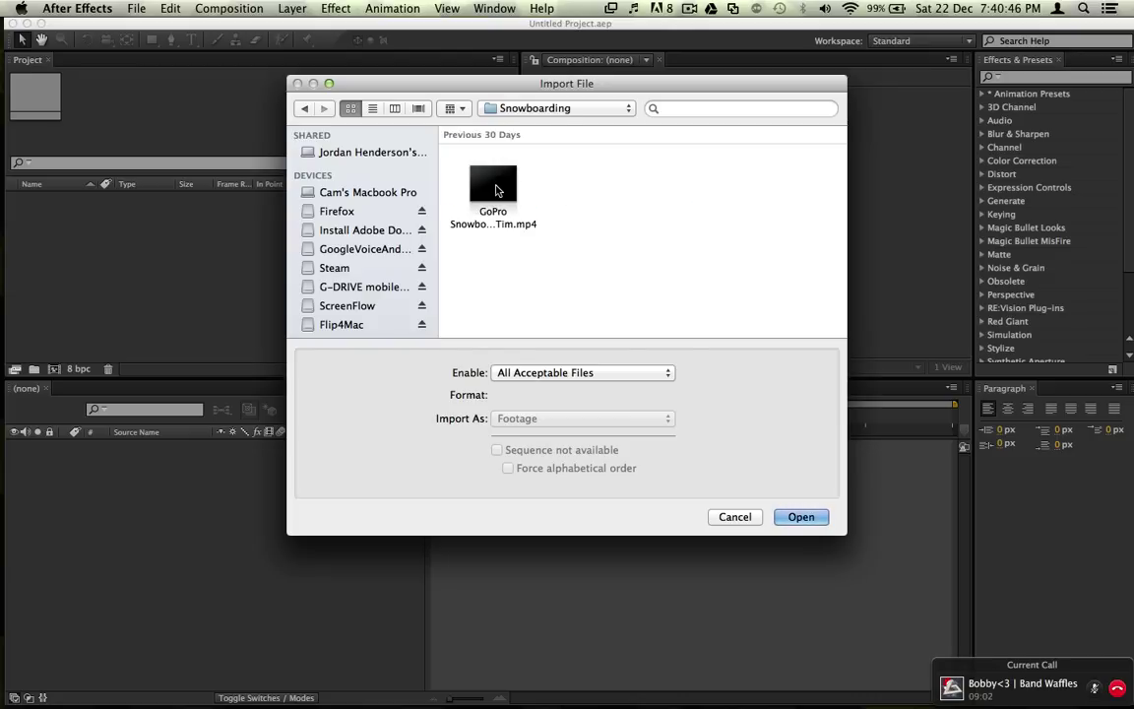
left_click(491, 195)
left_click(800, 518)
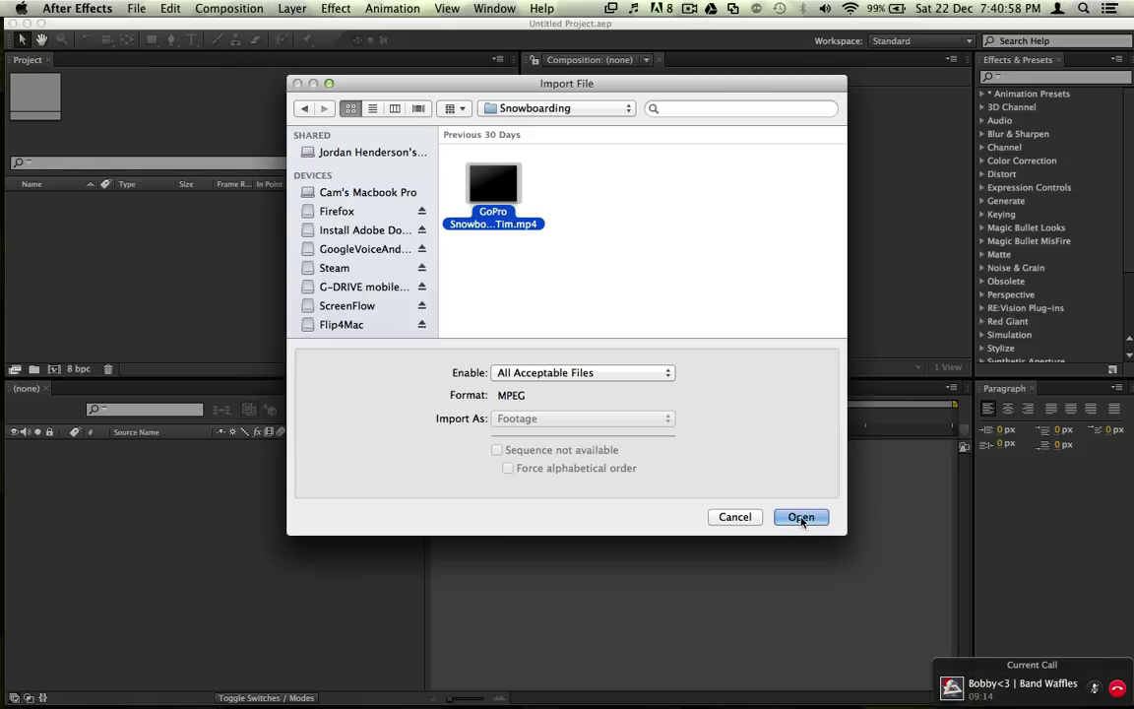
Step: Import the GoPro clip and create a 29.97 fps composition named 'Main Comp Legit BRAAAA'
left_click(801, 518)
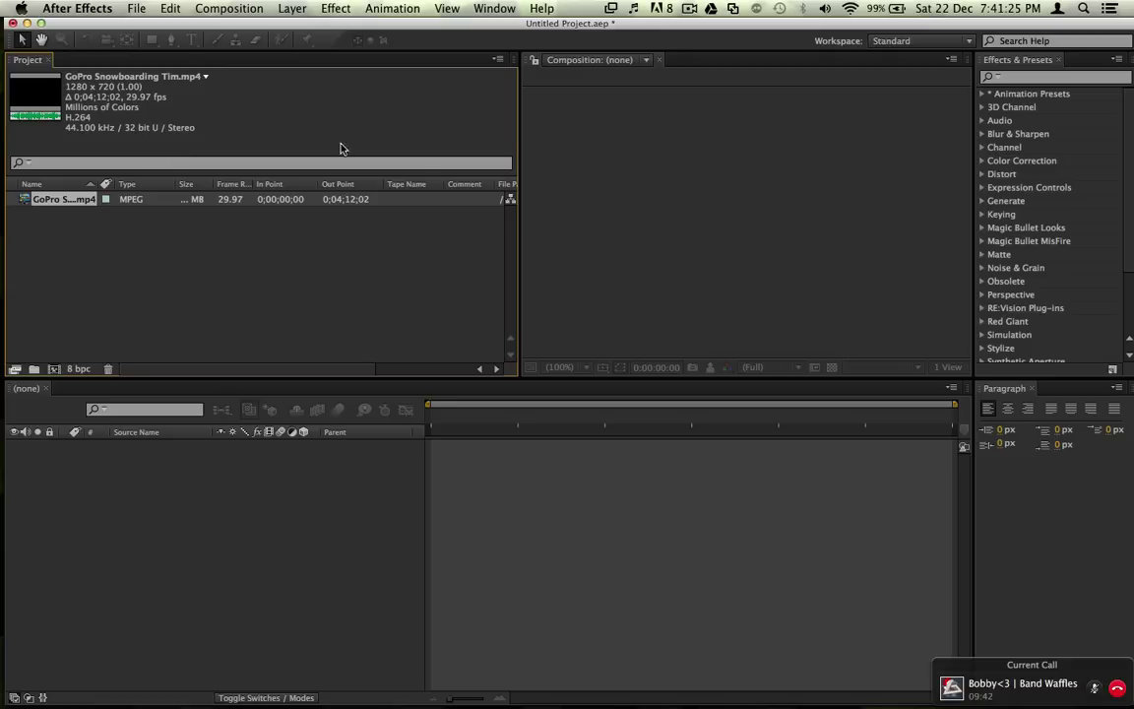
left_click(54, 369)
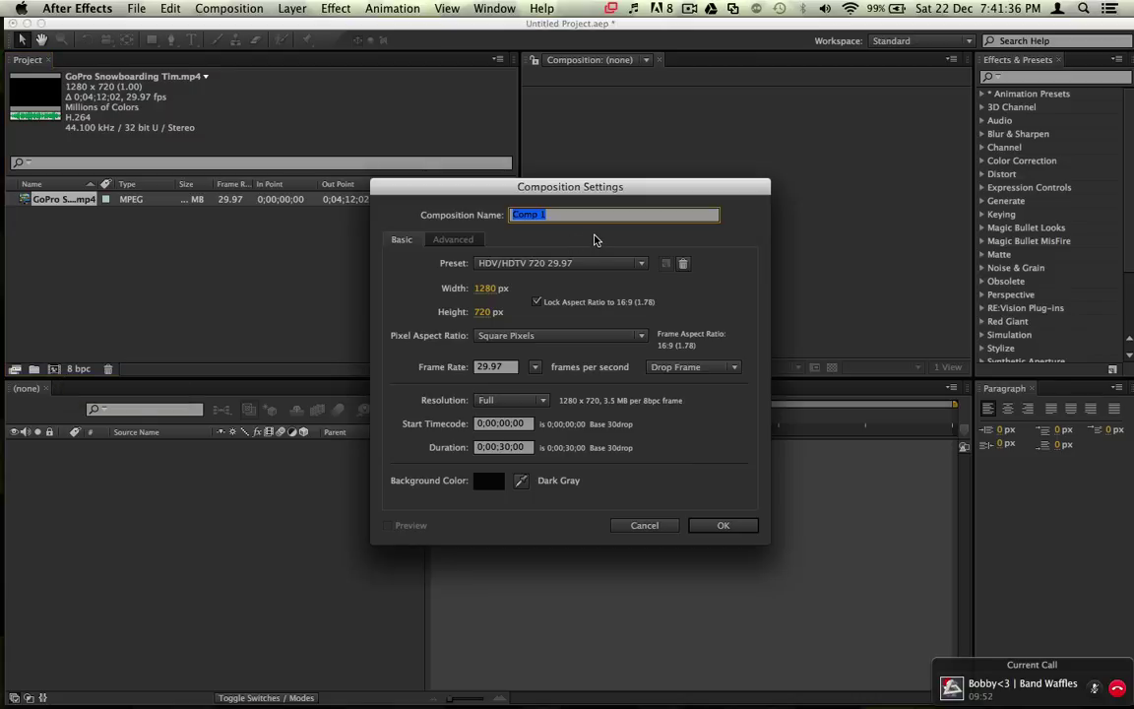
type("Composition")
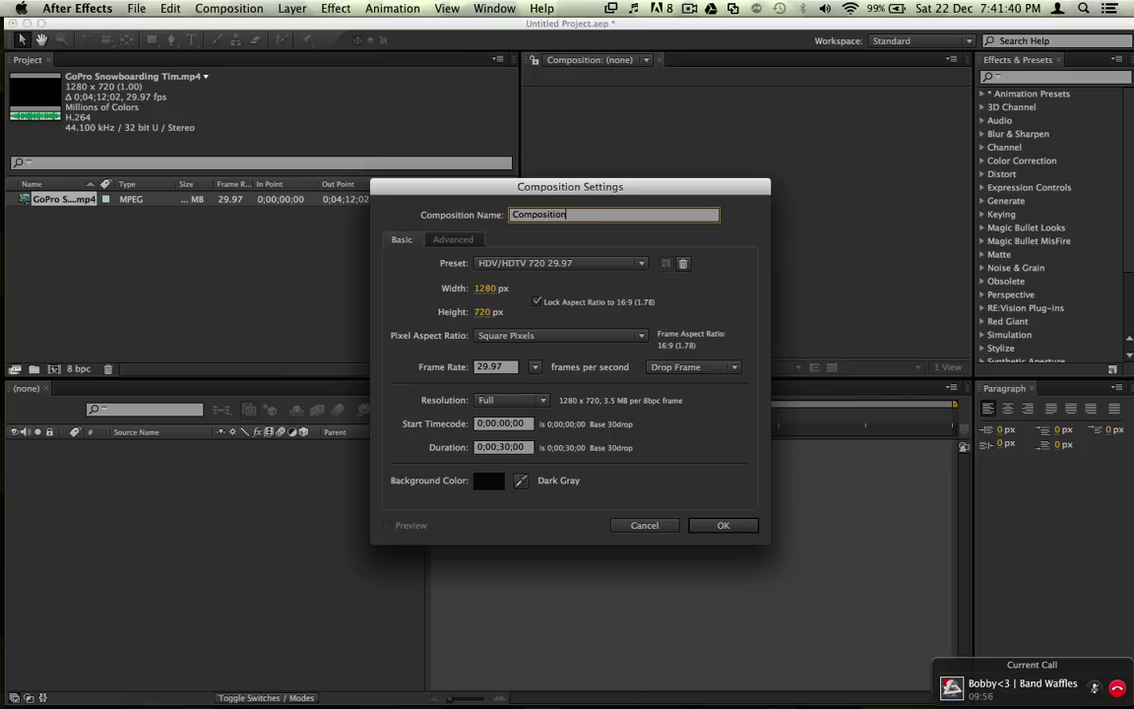
key("BackSpace")
key("BackSpace")
key("BackSpace")
key("BackSpace")
key("BackSpace")
key("BackSpace")
key("BackSpace")
key("BackSpace")
key("BackSpace")
key("BackSpace")
key("BackSpace")
key("BackSpace")
type("Main Comp Legit BRAAAA")
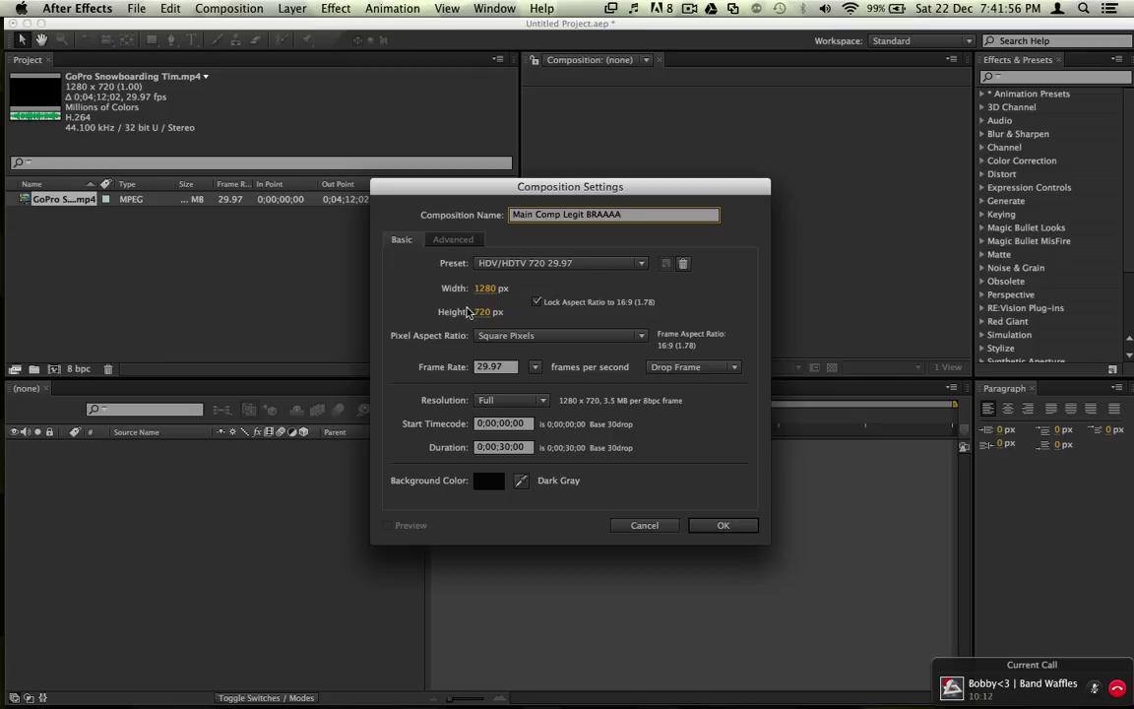
left_click(511, 371)
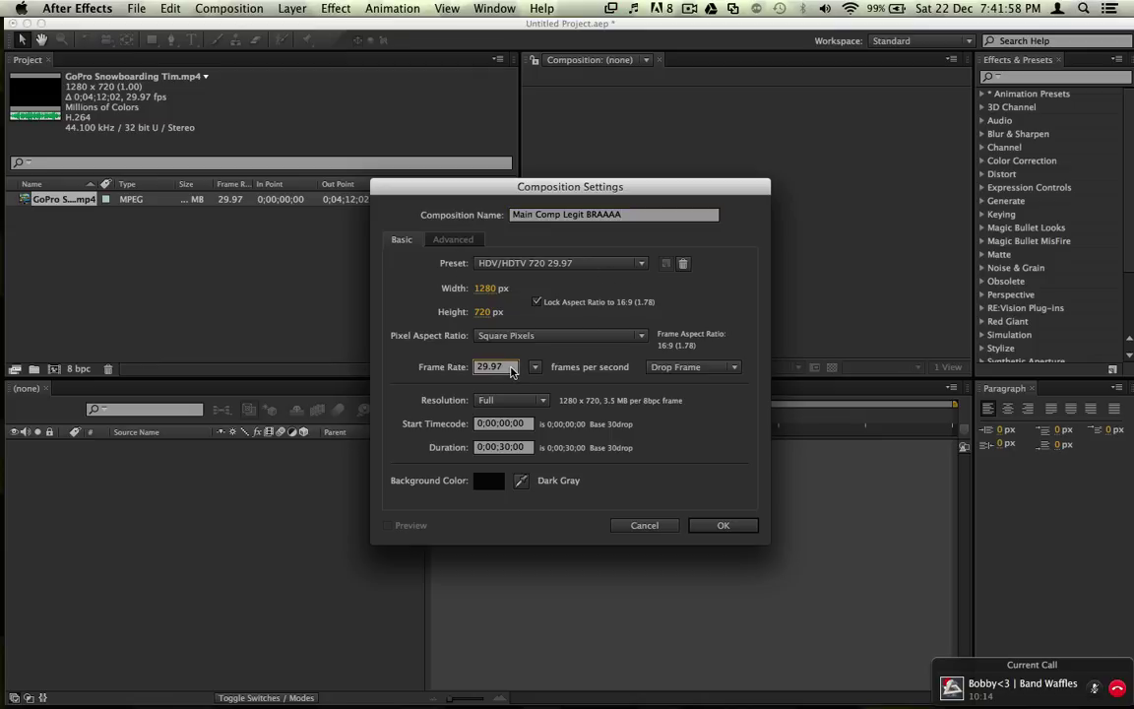
key("BackSpace")
type("29.97")
left_click(726, 524)
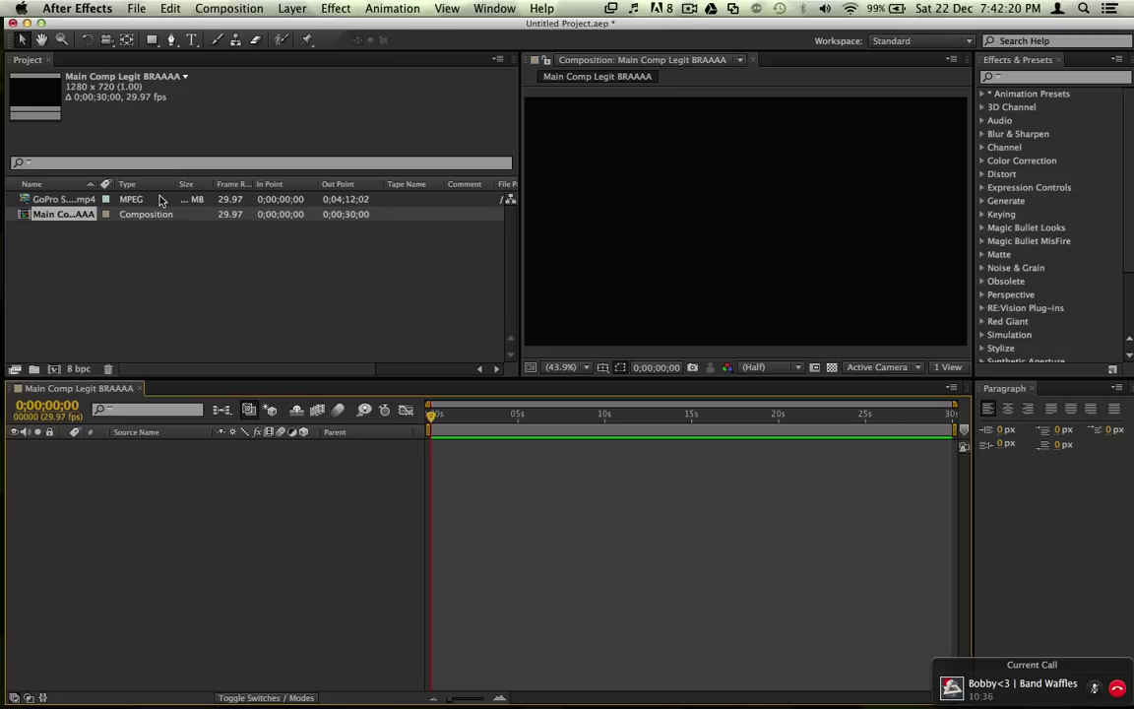
Step: Make a composition from the GoPro footage and place its tab before Main Comp Legit BRAAAA
left_click_drag(155, 200, 56, 375)
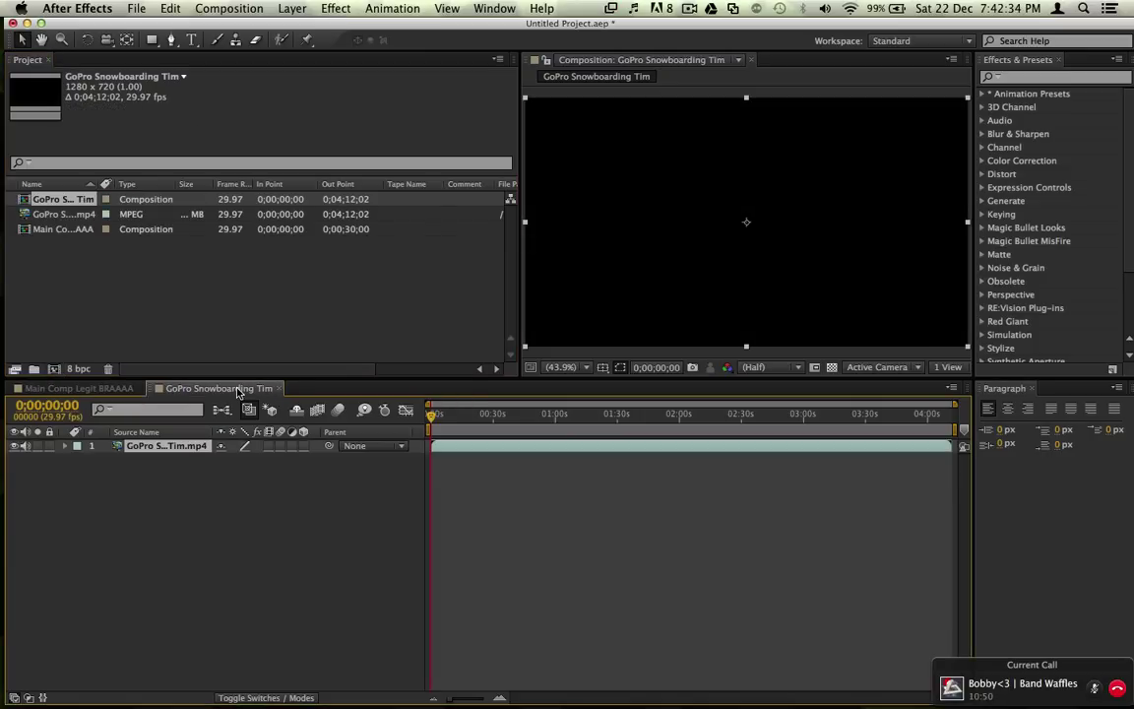
left_click_drag(237, 392, 49, 394)
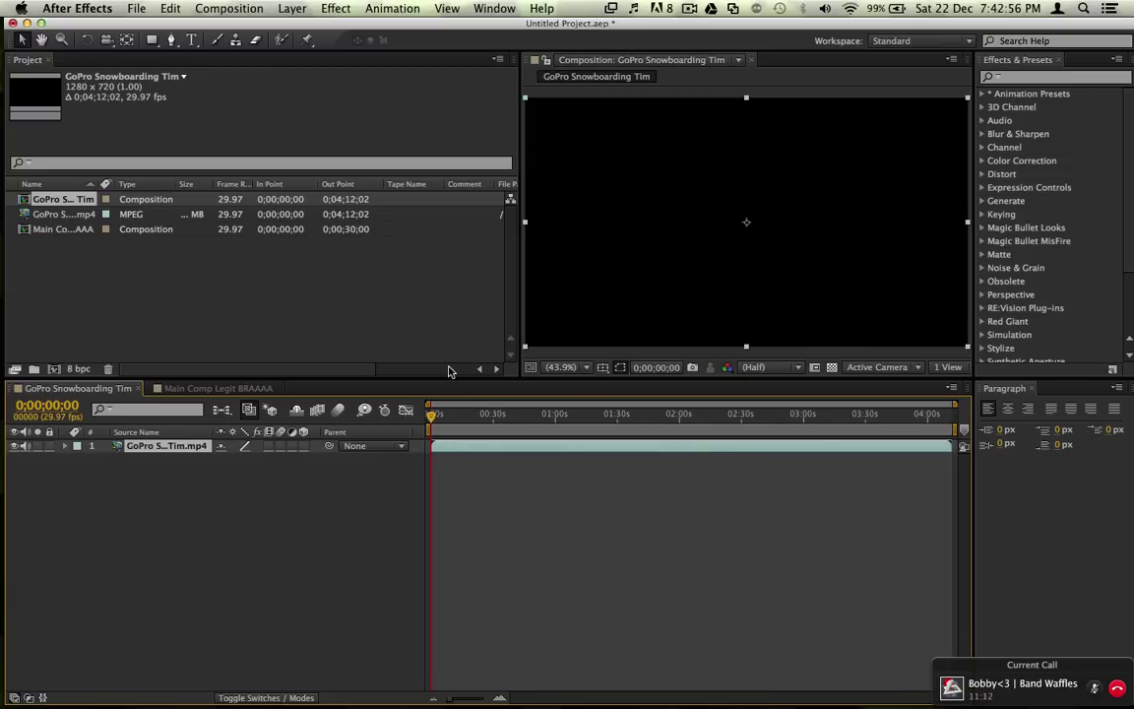
Step: Scrub and play the snowboarding footage, stopping at 0;00;33;00
left_click_drag(434, 416, 485, 421)
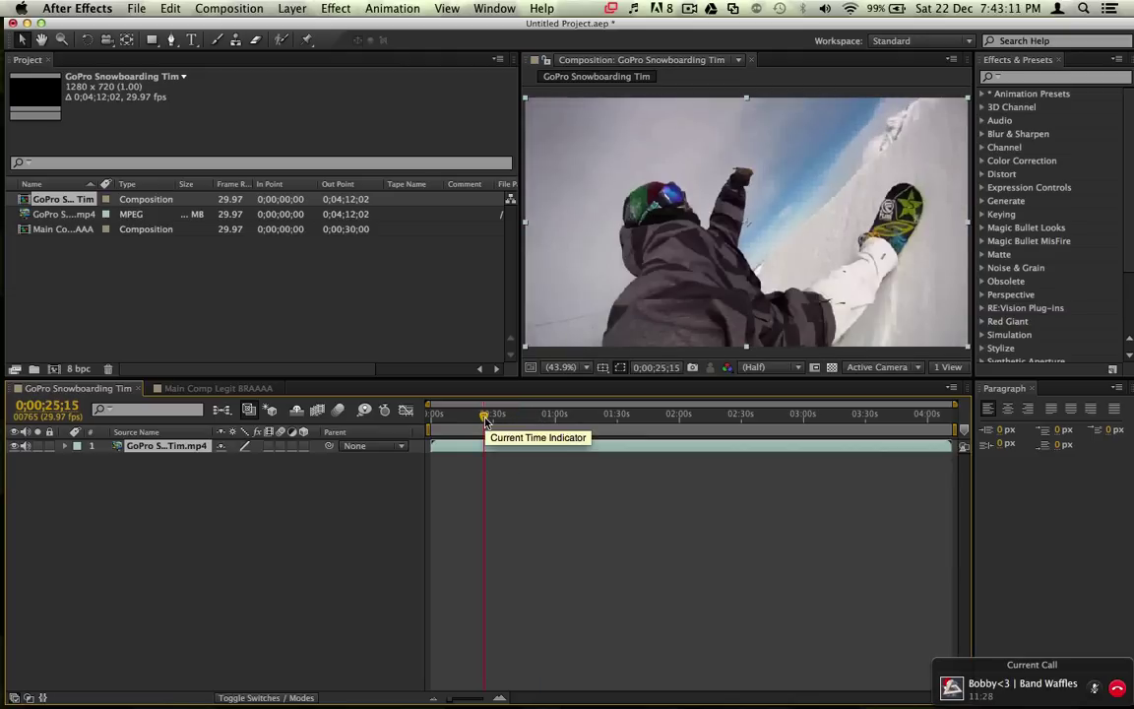
key("space")
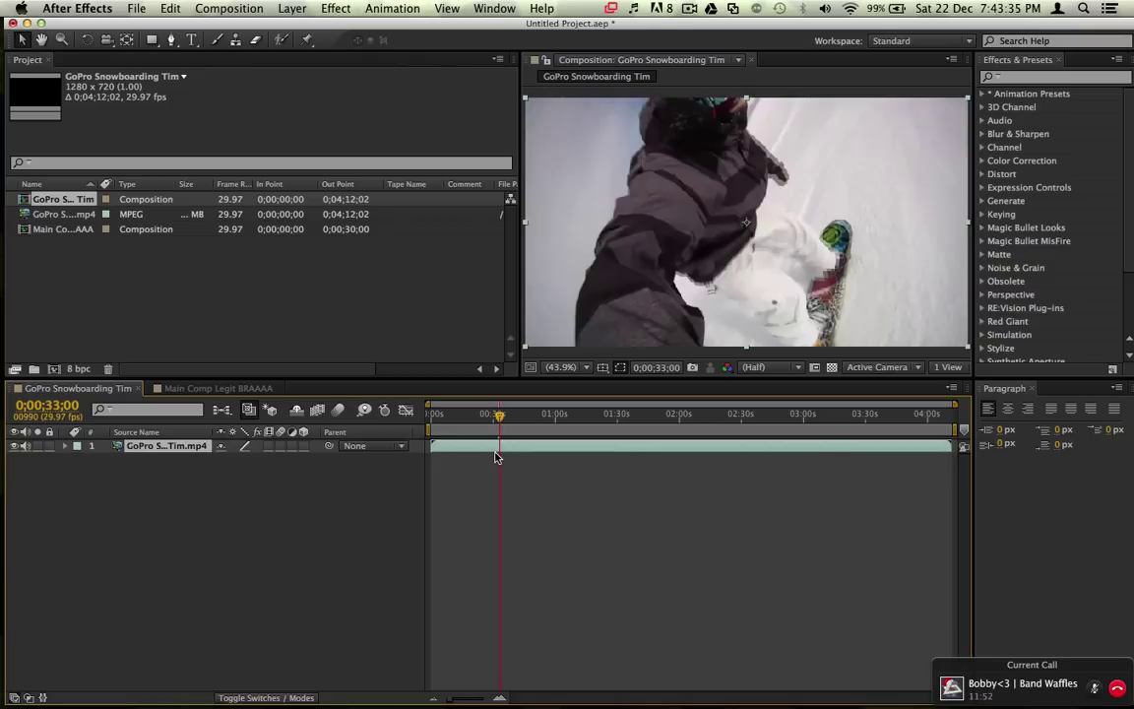
mouse_move(540, 689)
Step: Change the GoPro composition's preview resolution from Half to Quarter
left_click(799, 370)
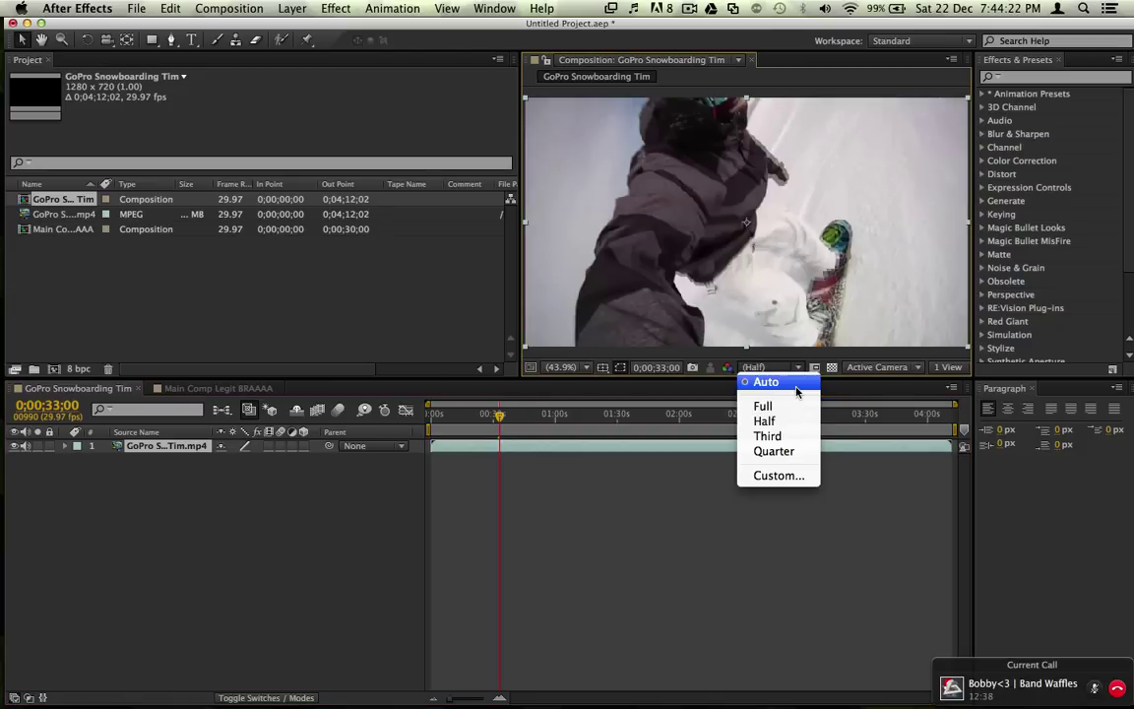
left_click(788, 453)
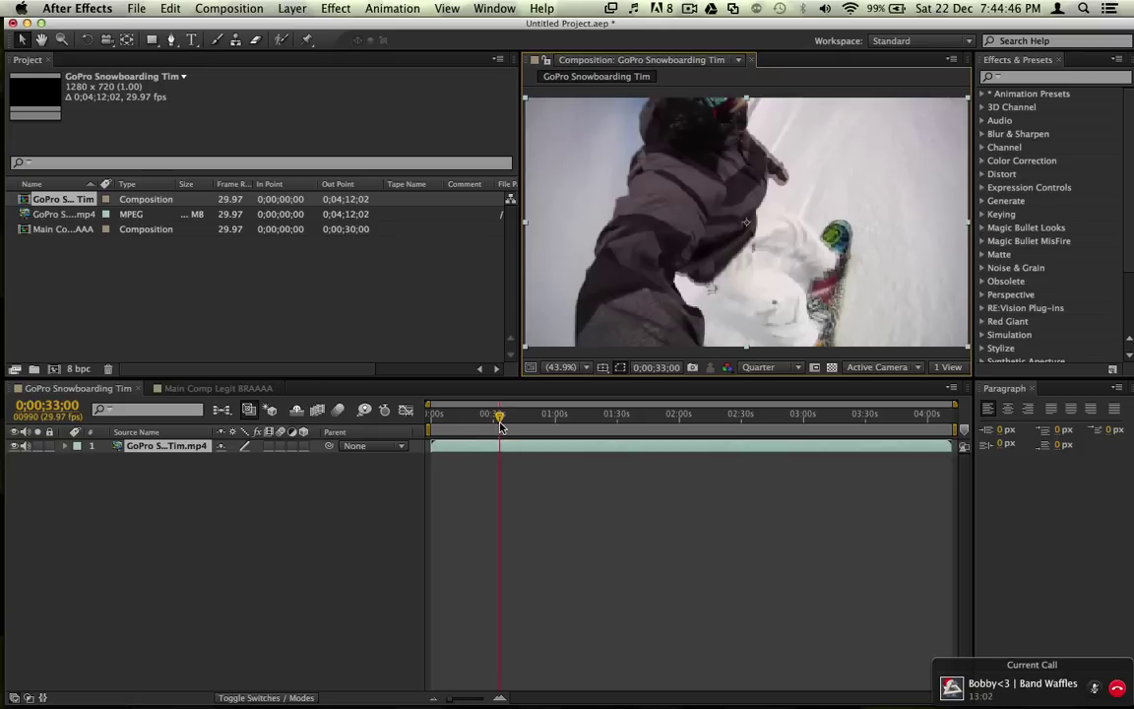
Step: Split the GoPro layer at 0;00;33;00, then scrub back and play from 0;00;19;26
key("super+shift+d")
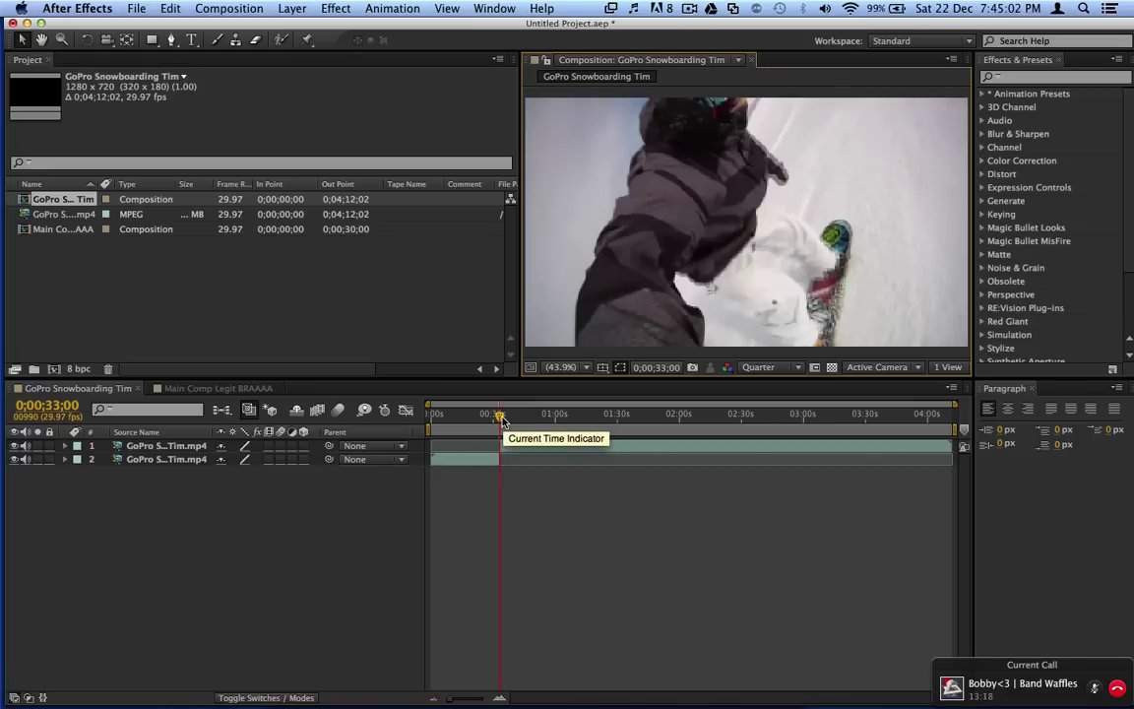
left_click_drag(500, 414, 467, 423)
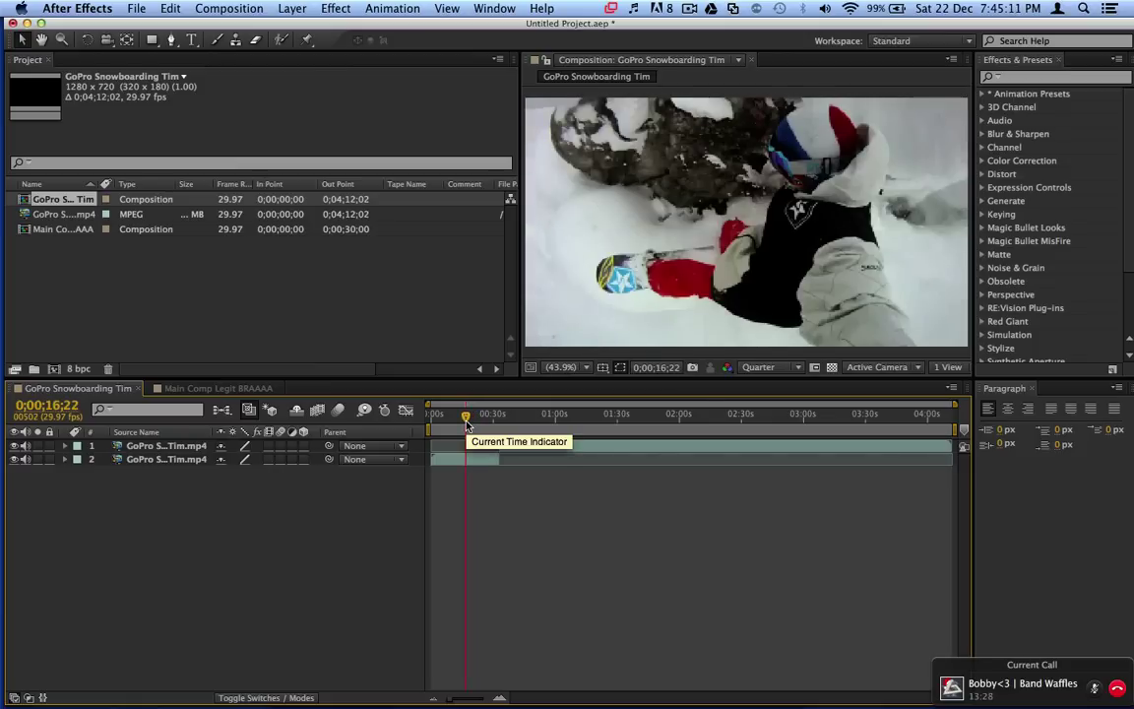
left_click_drag(467, 423, 471, 425)
key("space")
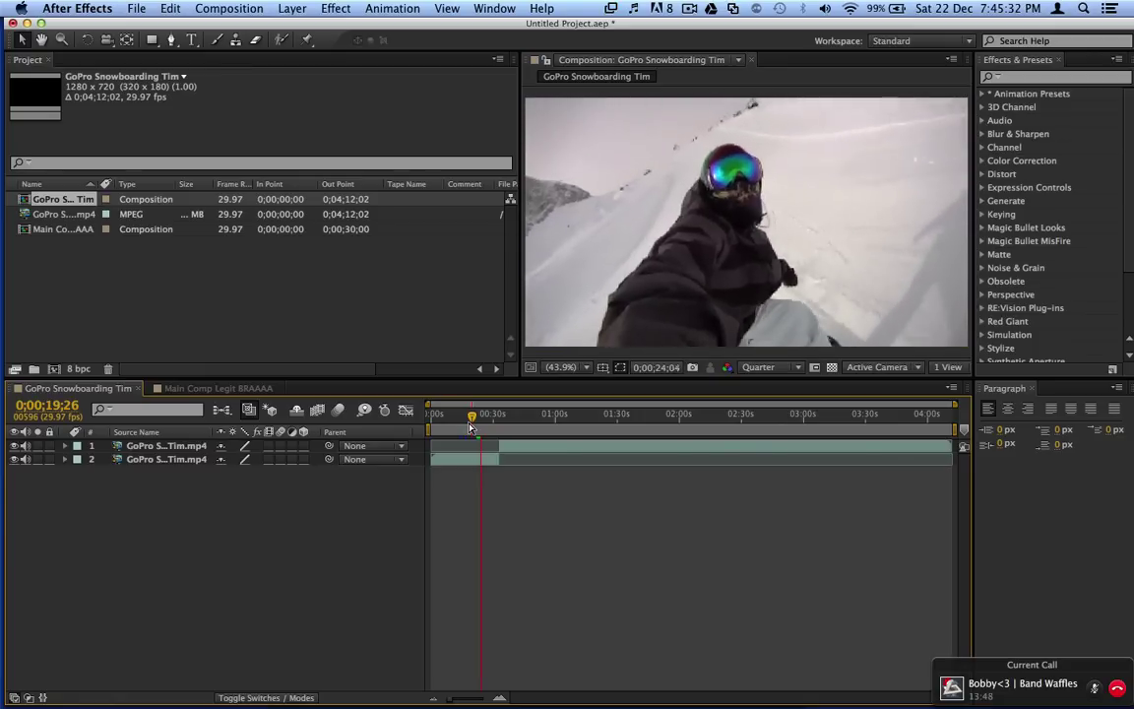
Step: Stop playback at 0;00;24;07 and split the earlier layer there with Cmd+Shift+D
key("space")
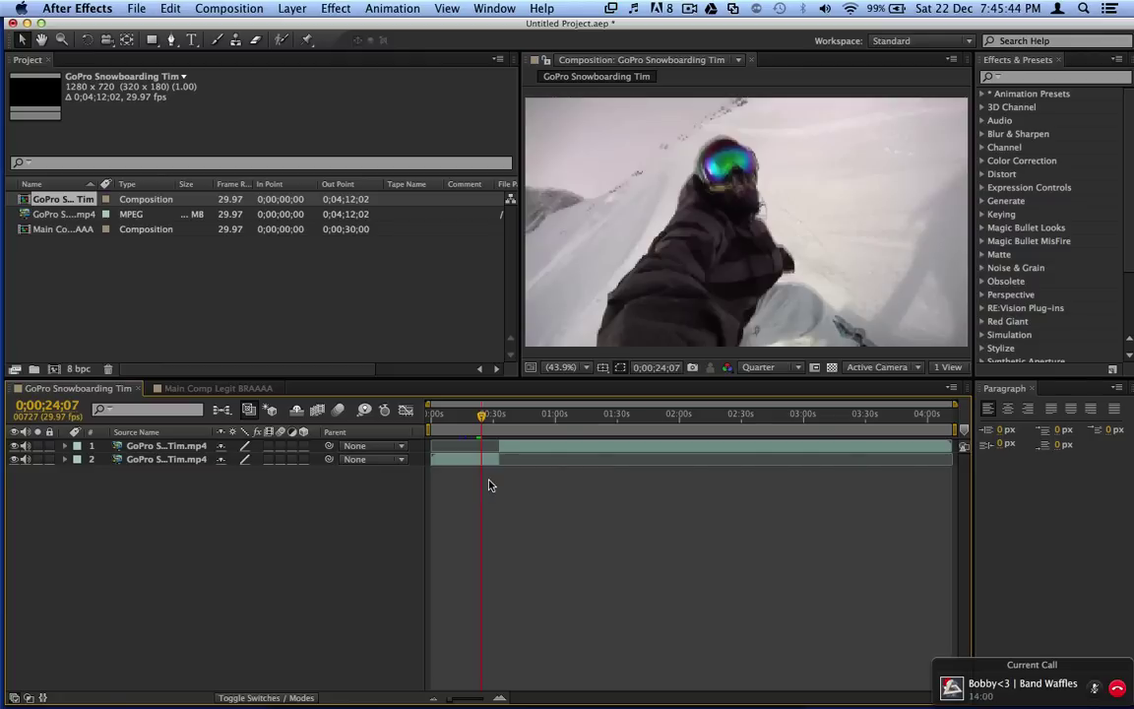
key("super+shift+d")
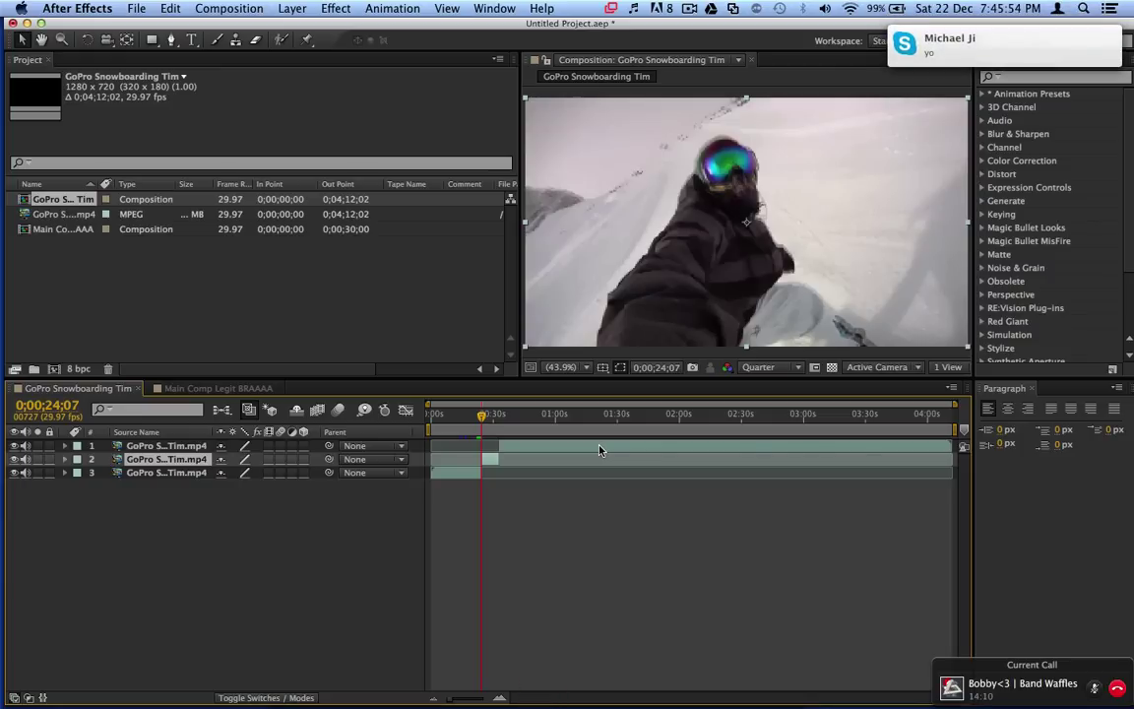
mouse_move(579, 700)
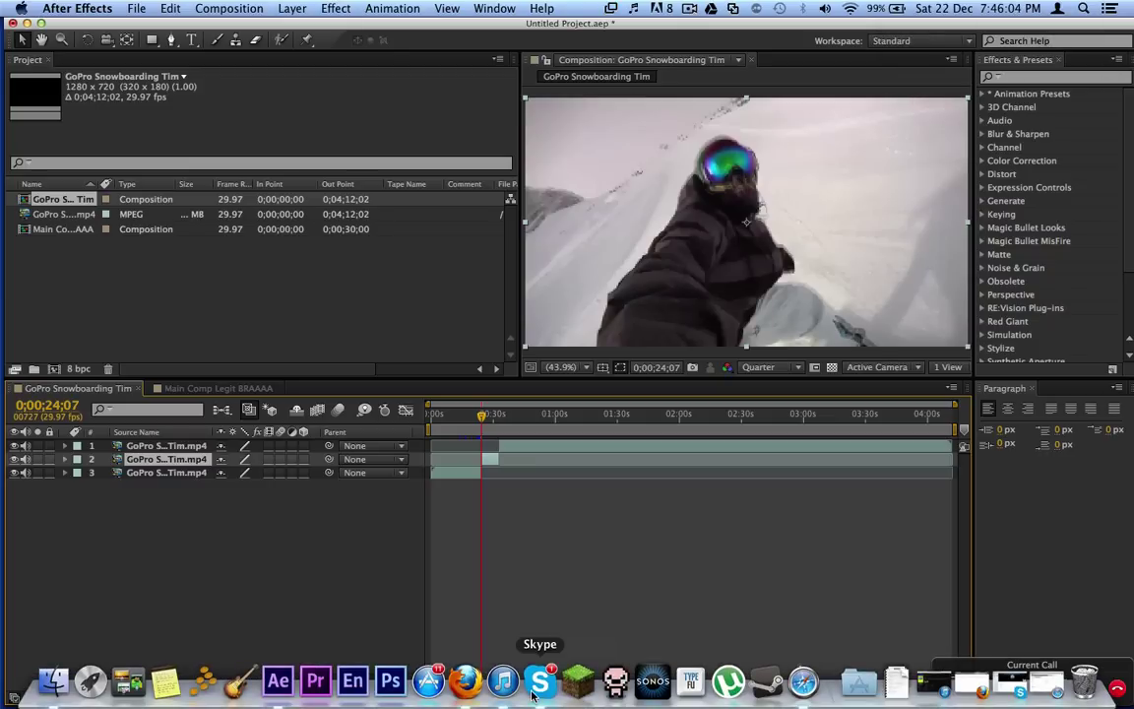
Step: Switch Skype's online status to Invisible during the call, then return to After Effects
left_click(540, 681)
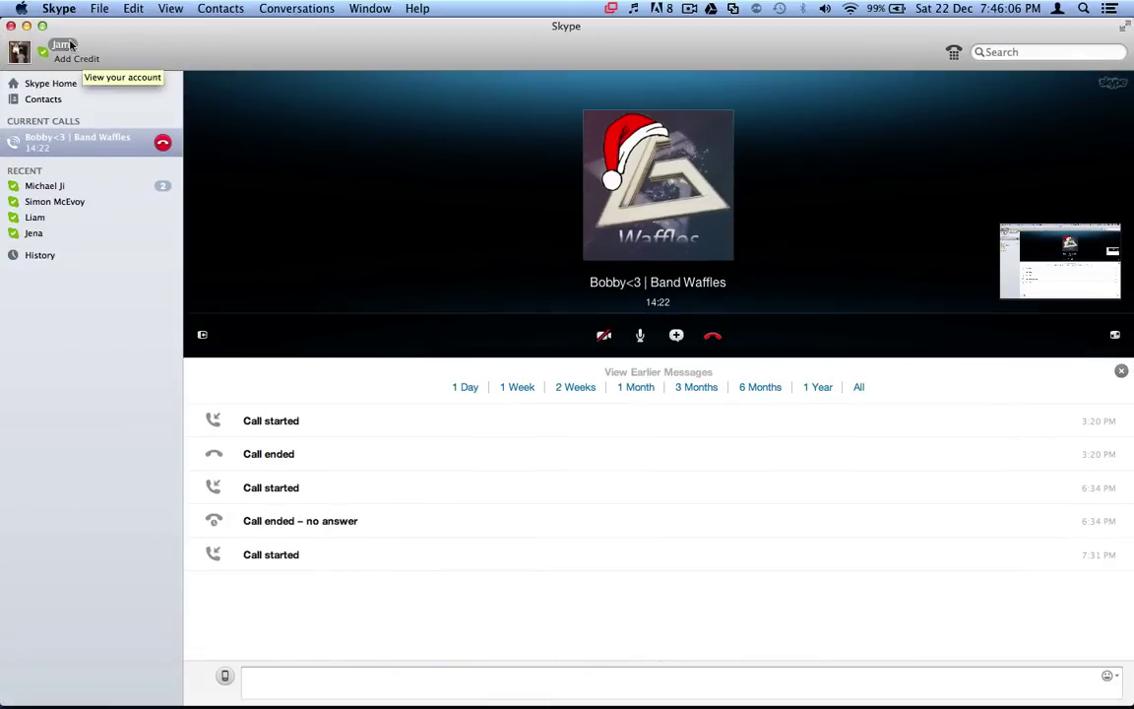
left_click(41, 54)
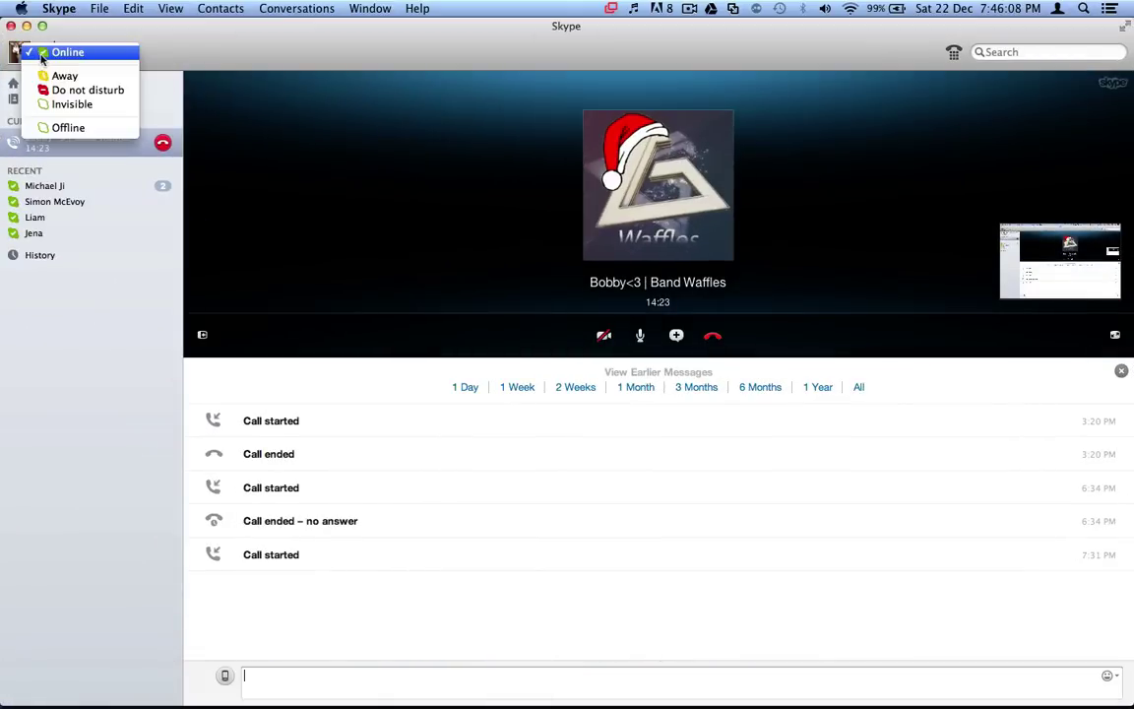
left_click(59, 105)
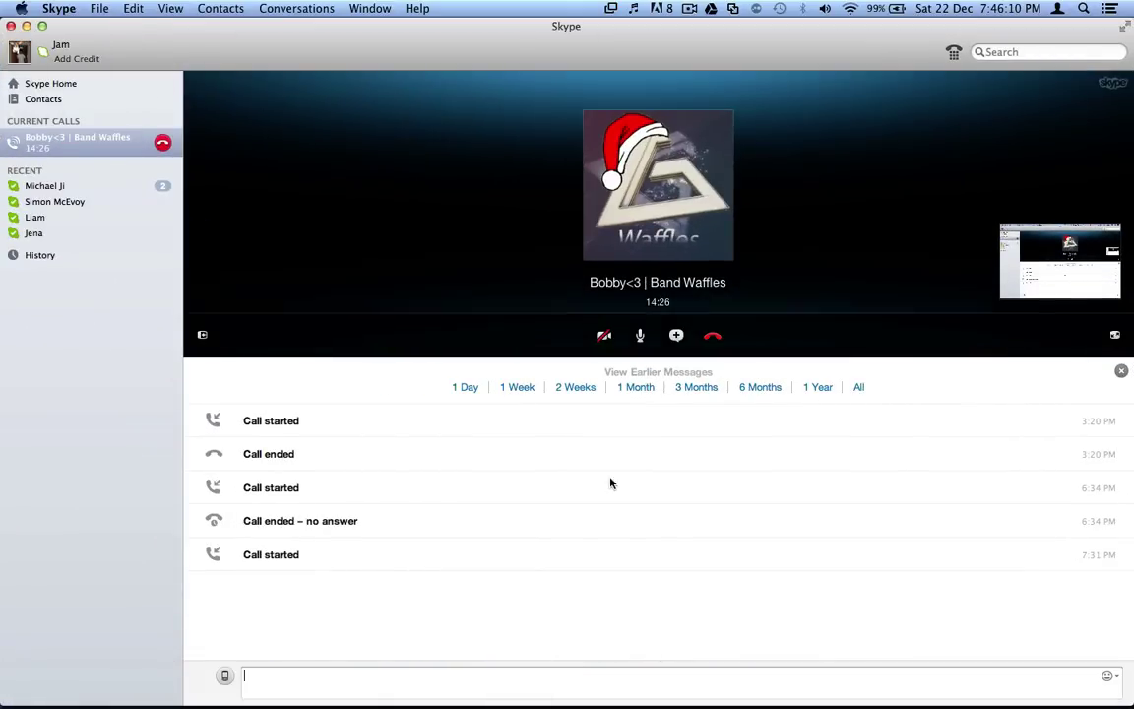
mouse_move(557, 694)
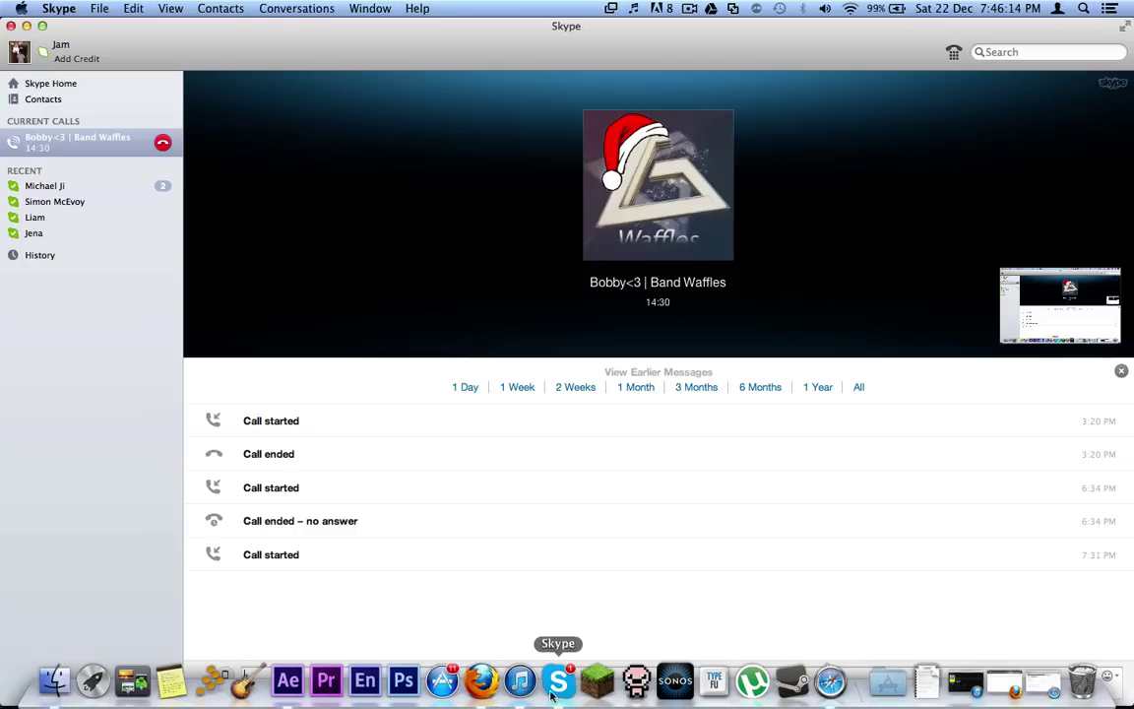
left_click(290, 689)
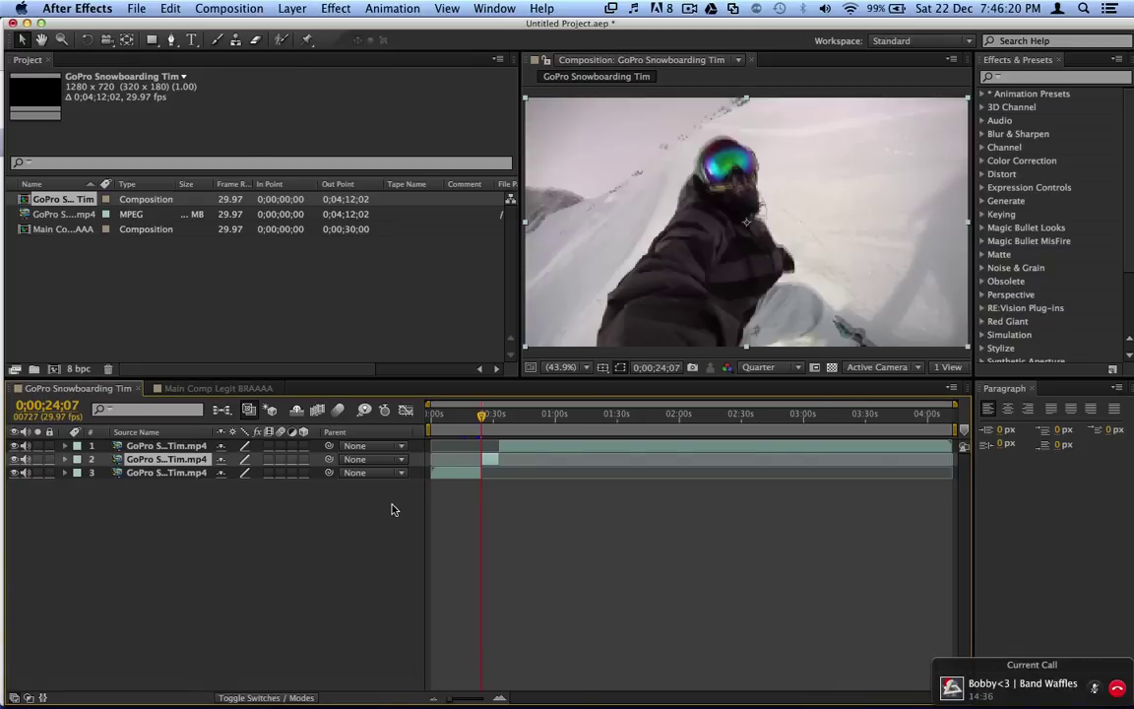
Step: Delete the opening and the long later clip sections, keeping only 0;00;24;07–0;00;33;00
mouse_move(558, 689)
left_click(458, 473)
key("Delete")
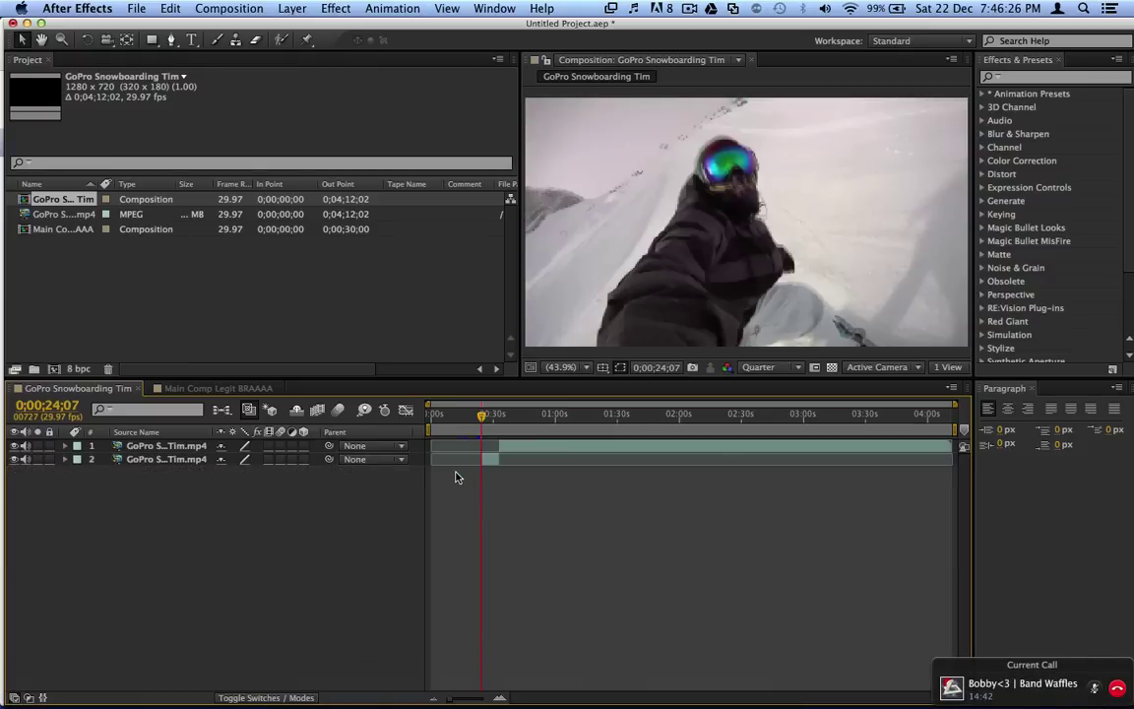
left_click(518, 444)
key("Delete")
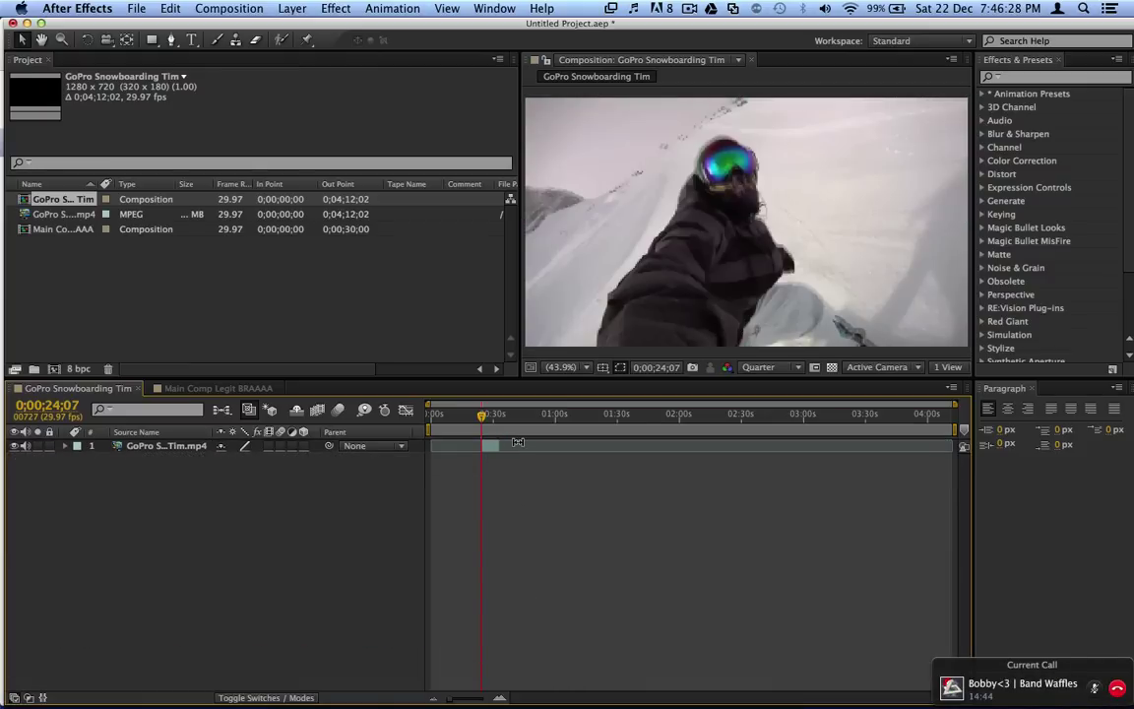
left_click(694, 9)
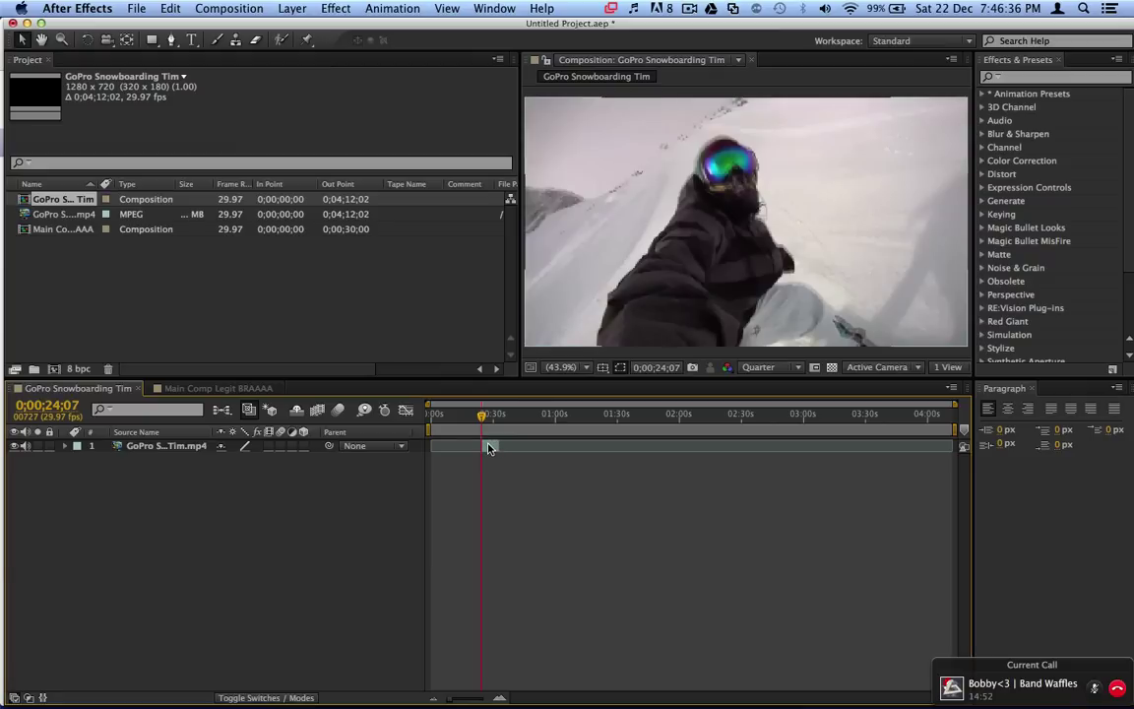
Step: Slide the short clip layer earlier, undoing a first attempt, and return the time to 0;00;00;00
left_click_drag(490, 448, 438, 452)
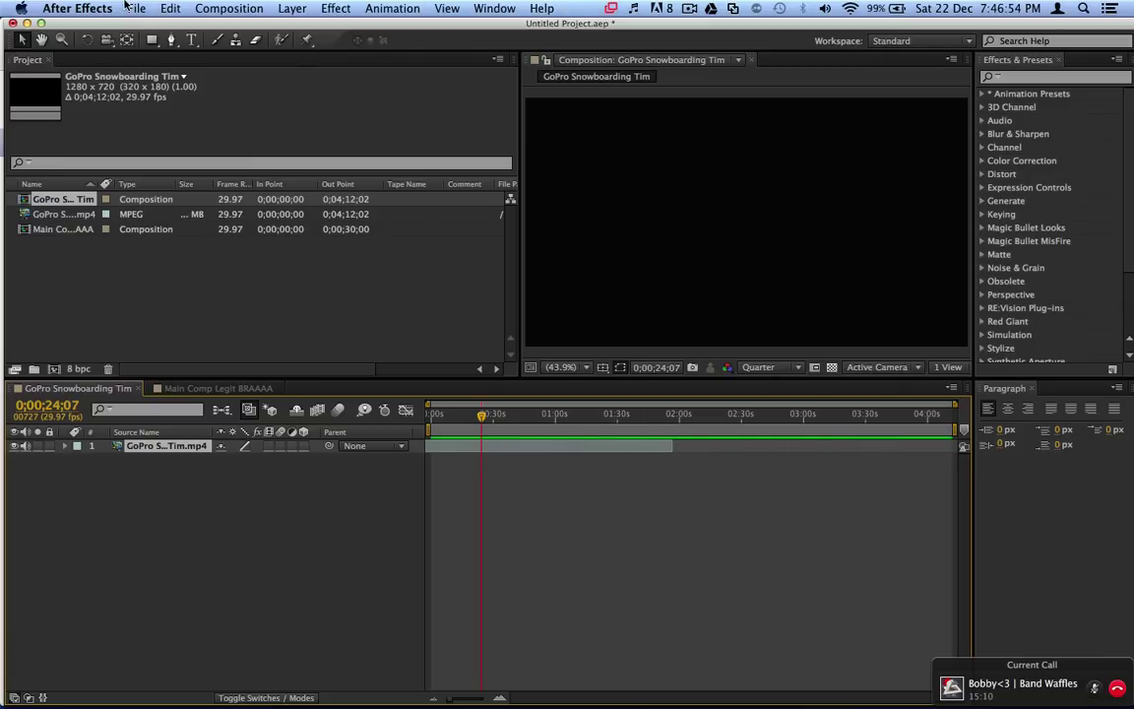
left_click(167, 8)
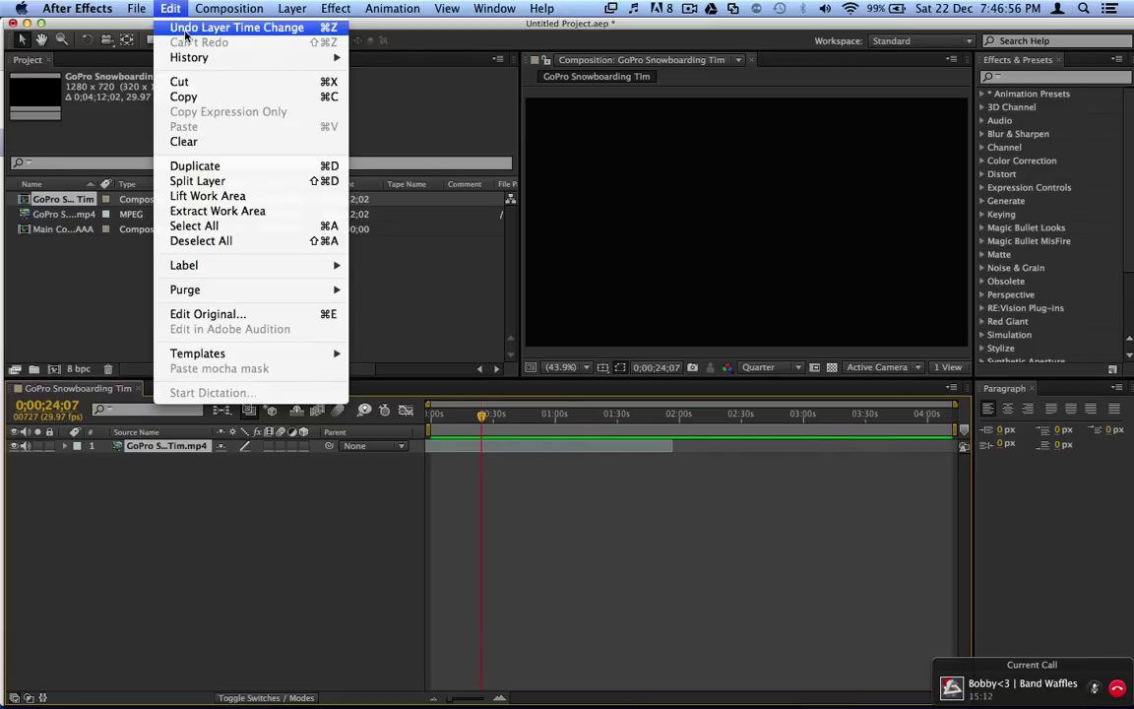
left_click(171, 31)
left_click(170, 8)
left_click(177, 16)
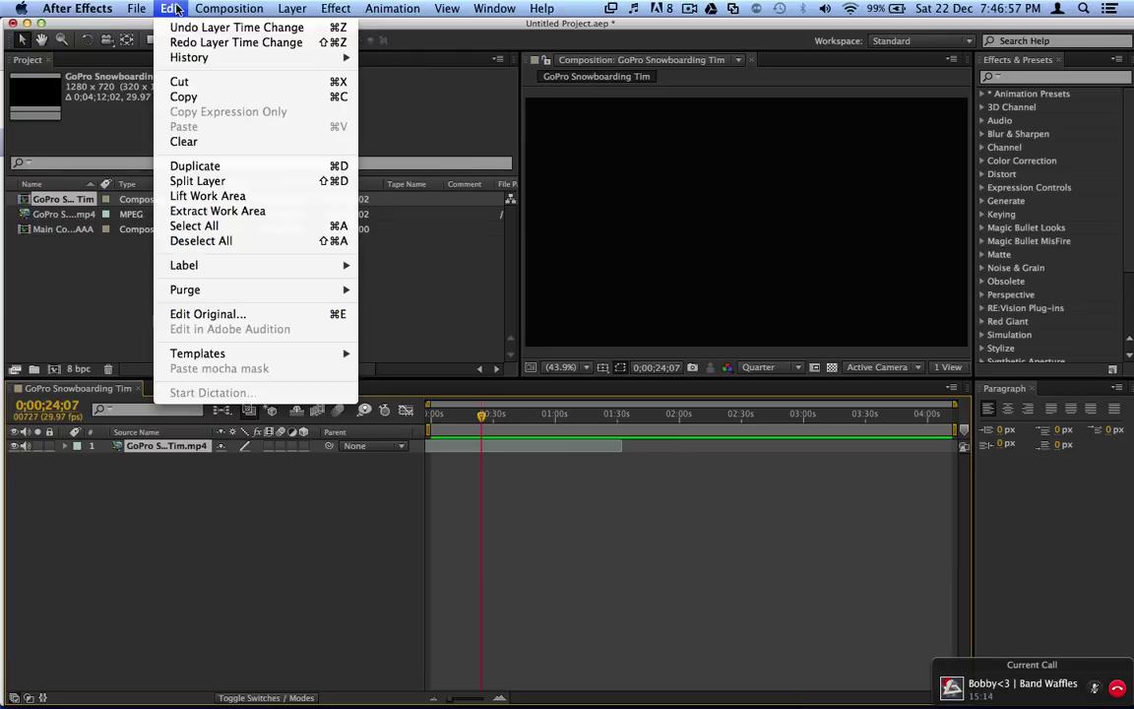
left_click(171, 32)
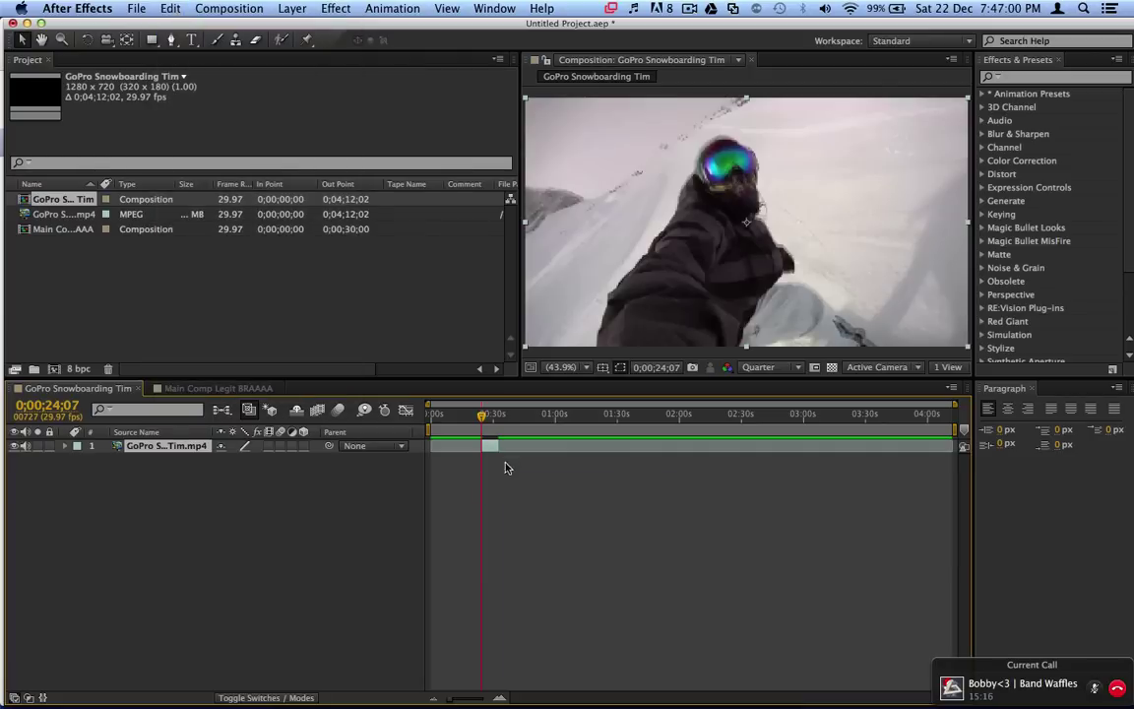
left_click_drag(494, 450, 468, 445)
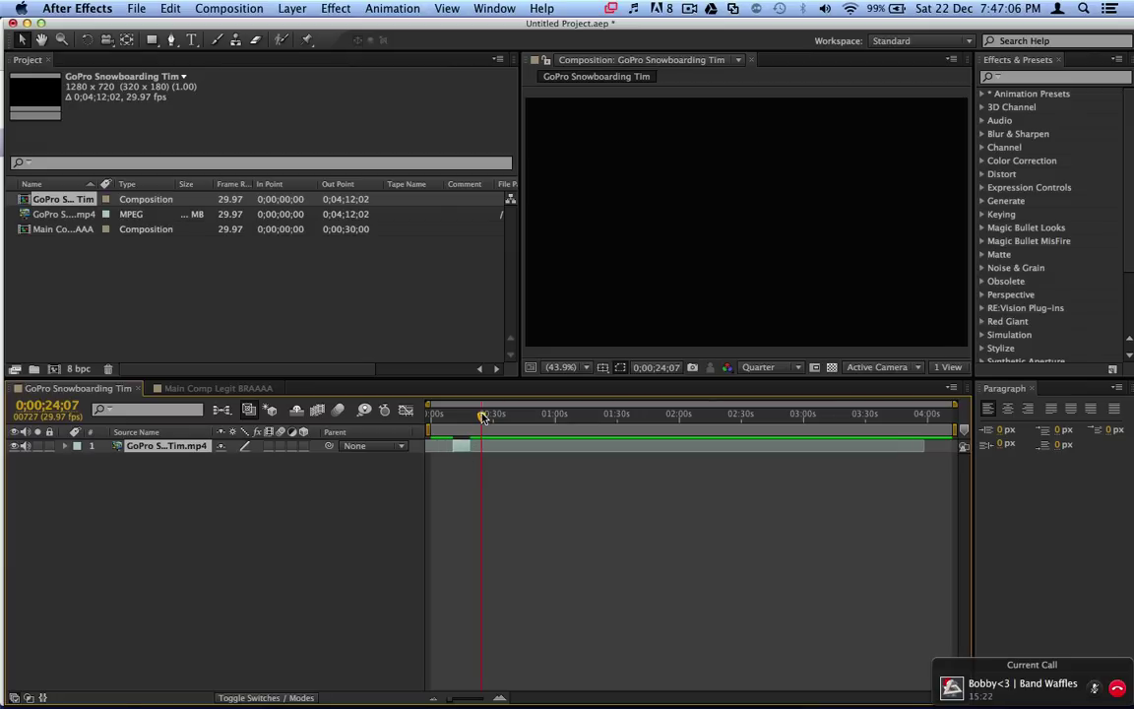
left_click_drag(483, 417, 430, 417)
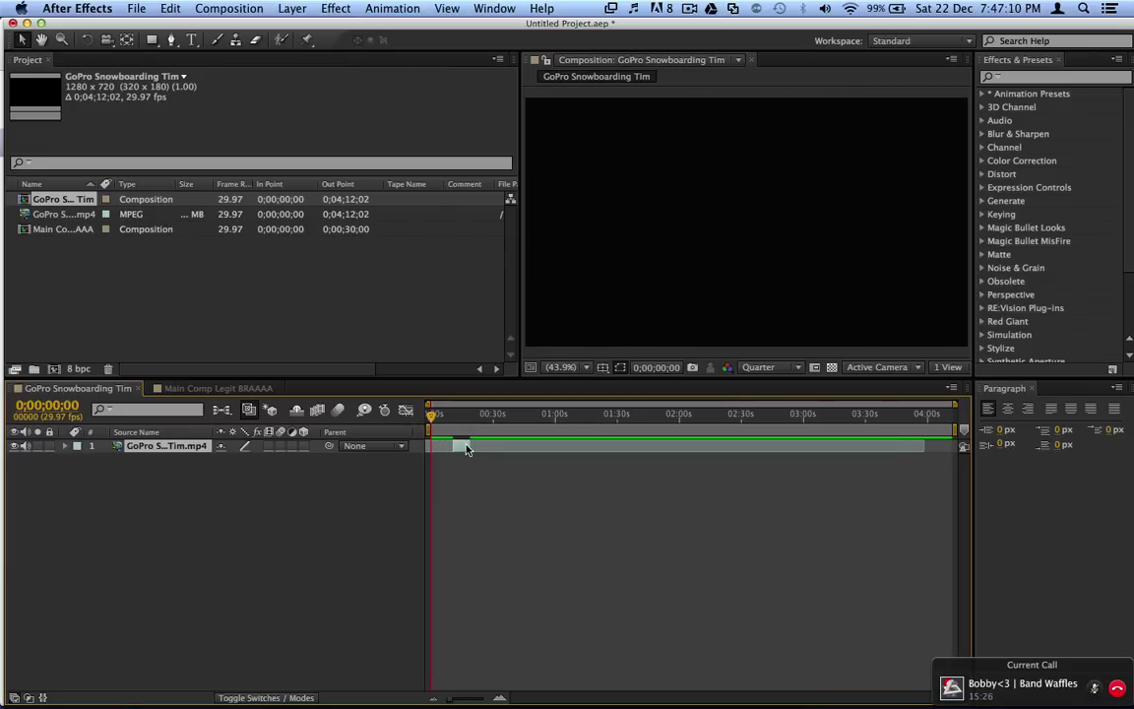
Step: Move the clip layer to start at 0s, then scrub and play it back to preview
left_click_drag(455, 449, 444, 448)
left_click_drag(431, 413, 450, 468)
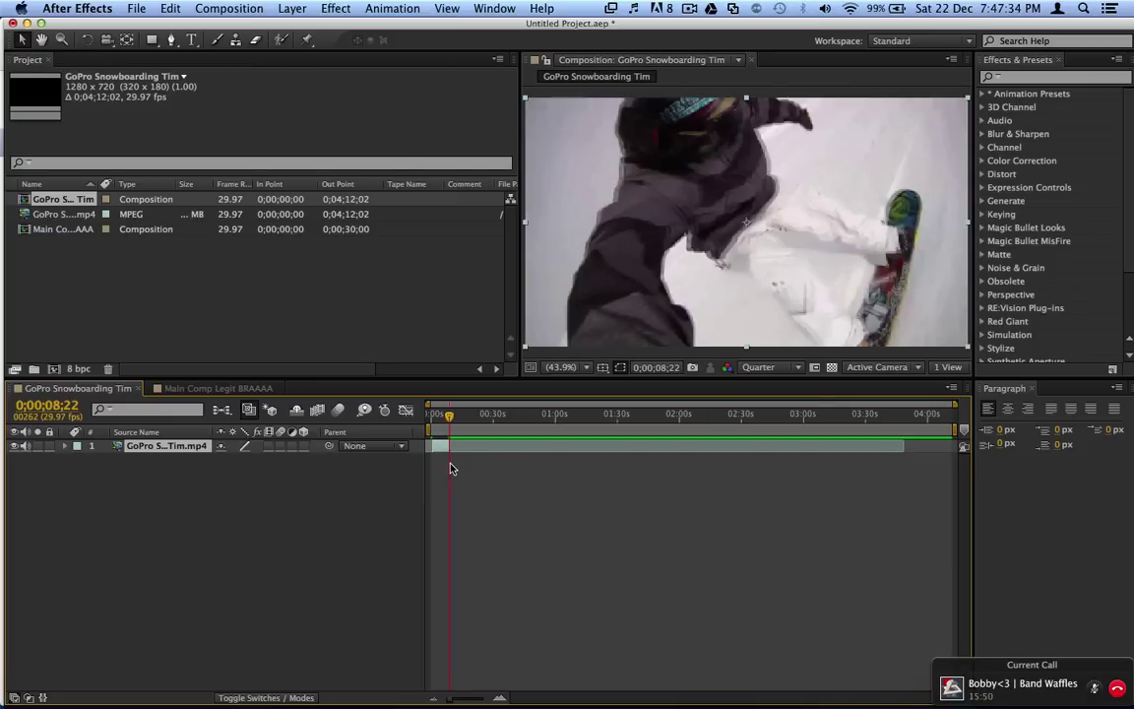
key("space")
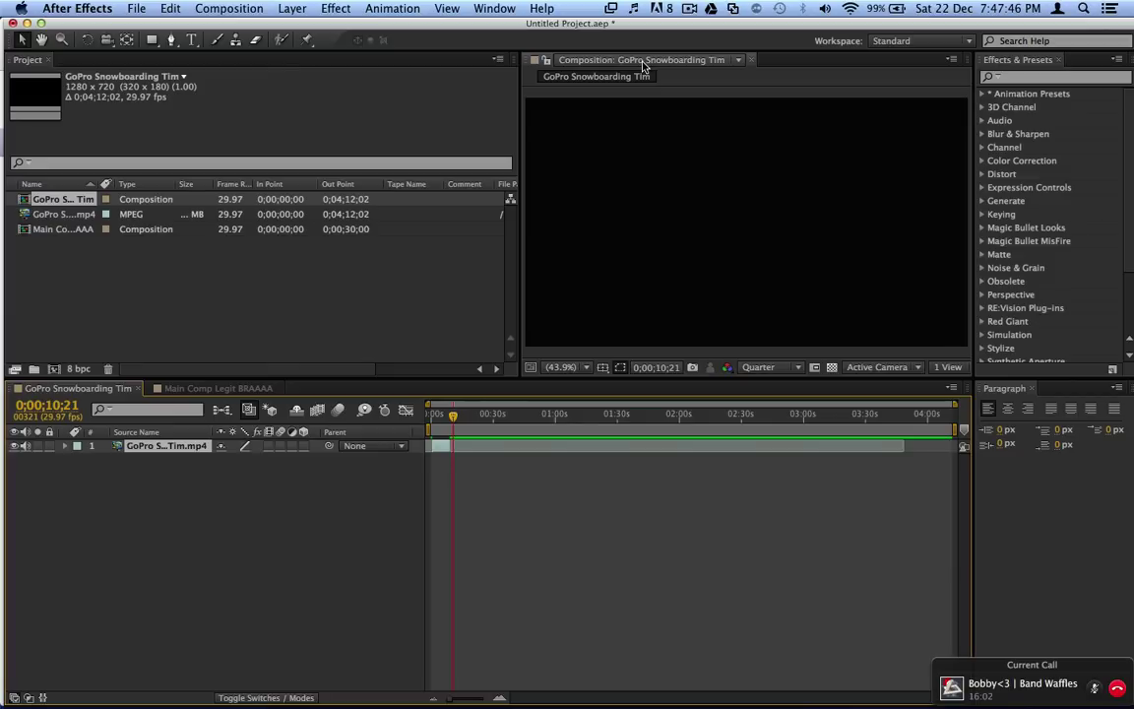
left_click(208, 8)
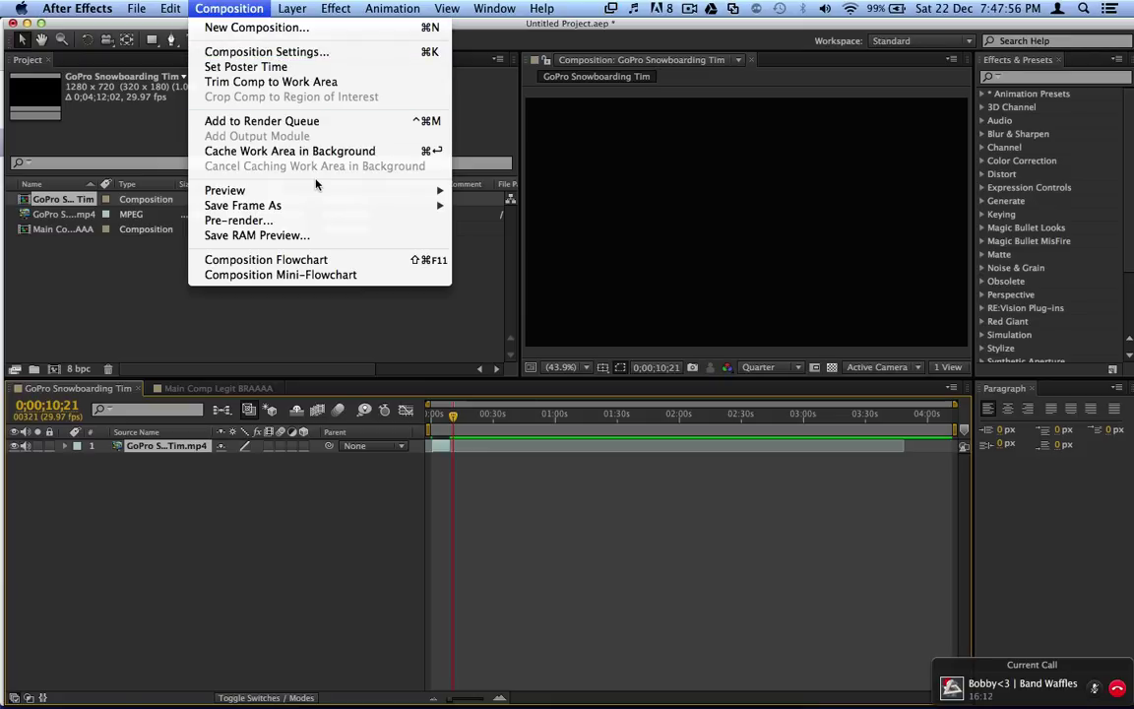
Step: Open Composition Settings for GoPro Snowboarding Tim and reposition the dialog
left_click(313, 52)
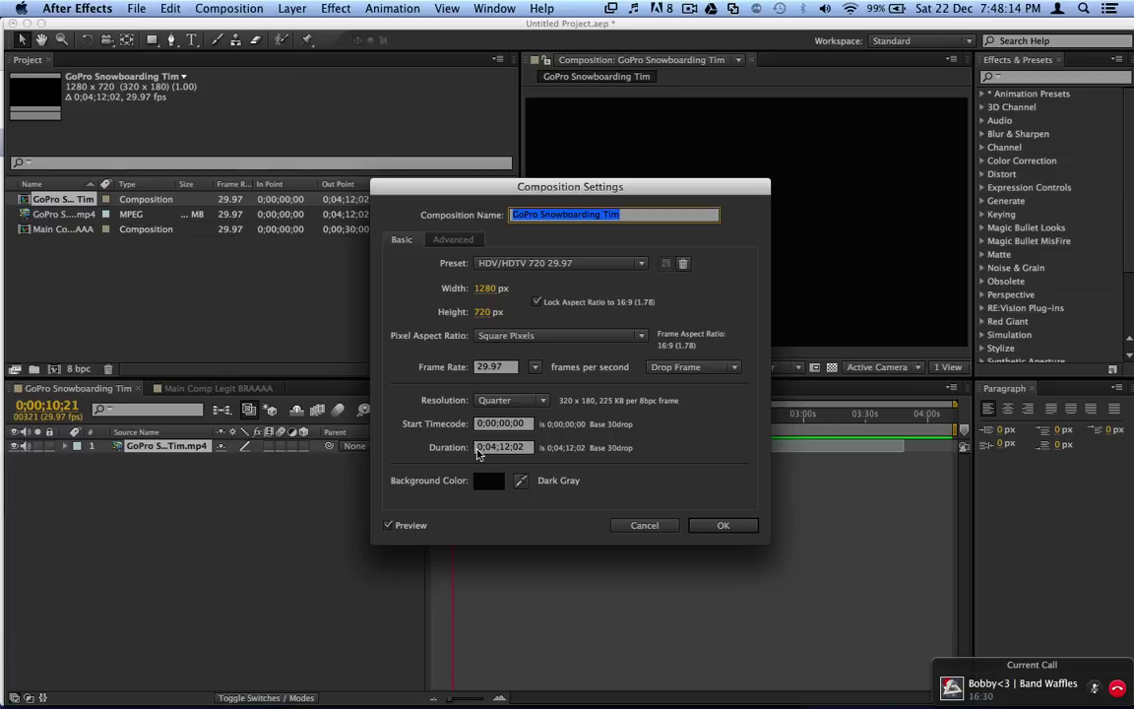
left_click_drag(482, 188, 1049, 305)
left_click_drag(462, 252, 473, 144)
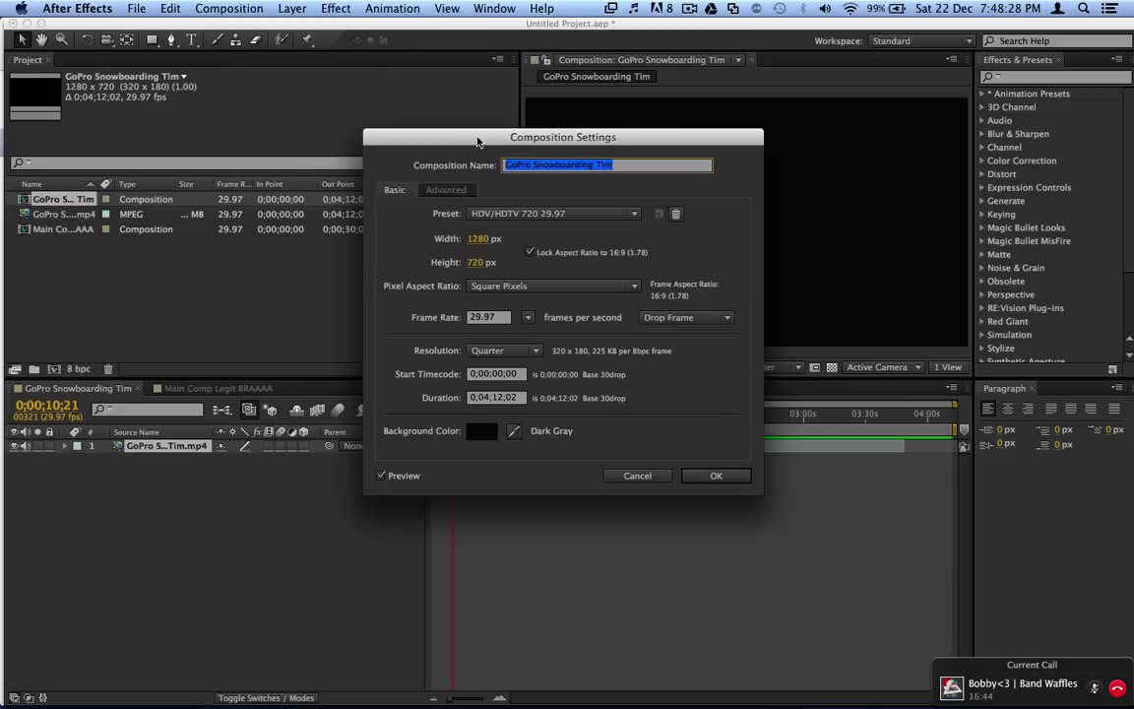
left_click_drag(477, 143, 543, 175)
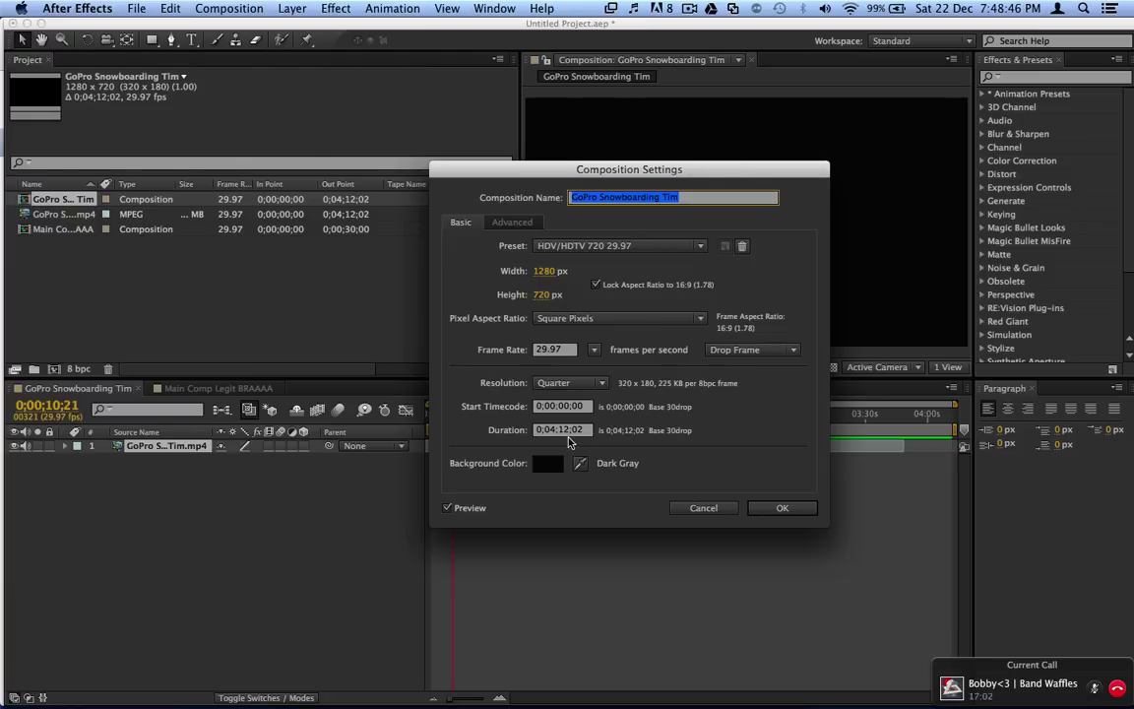
Step: Edit the Duration from 0;04;12;02 to 0;00;10;21
left_click(557, 433)
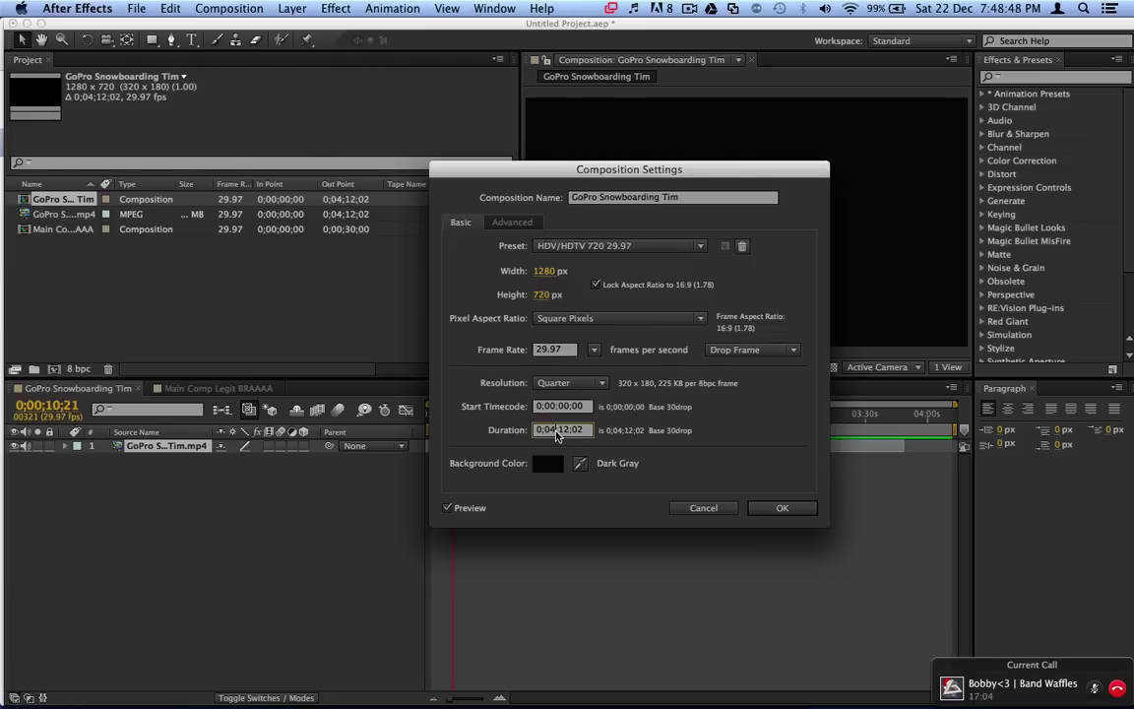
key("BackSpace")
type("0")
left_click(569, 430)
key("BackSpace")
type("0")
left_click(580, 429)
key("BackSpace")
type("1")
Step: Confirm the 0;00;10;21 duration in Composition Settings with OK
left_click(783, 507)
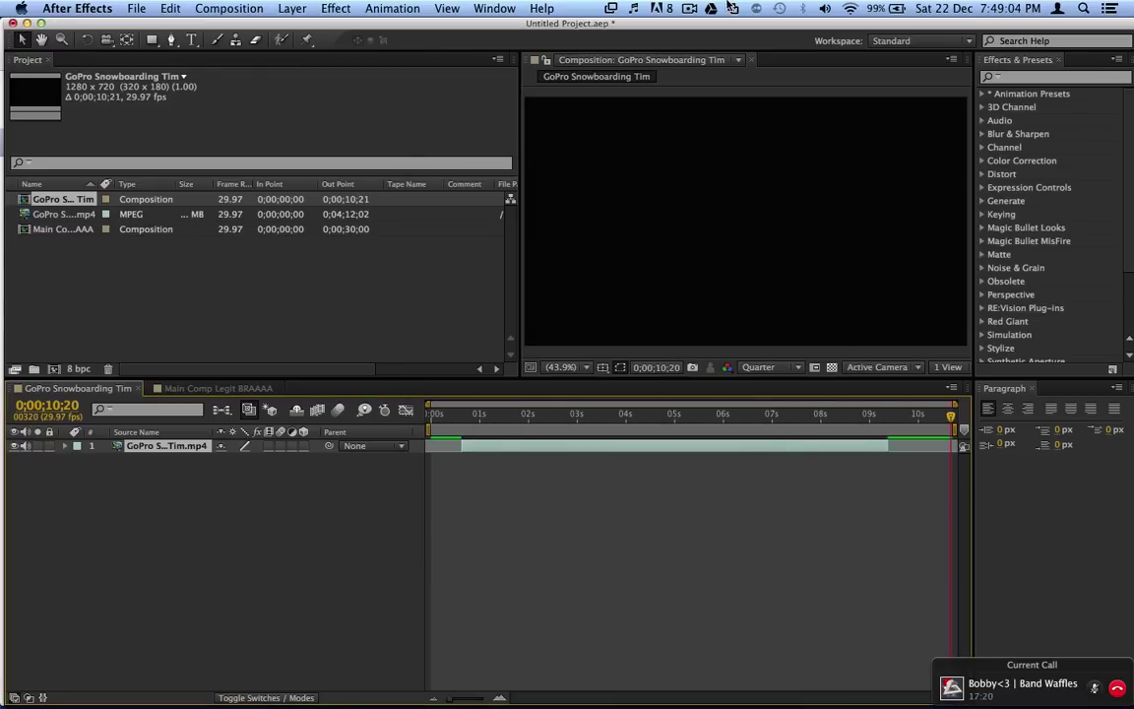
left_click(690, 8)
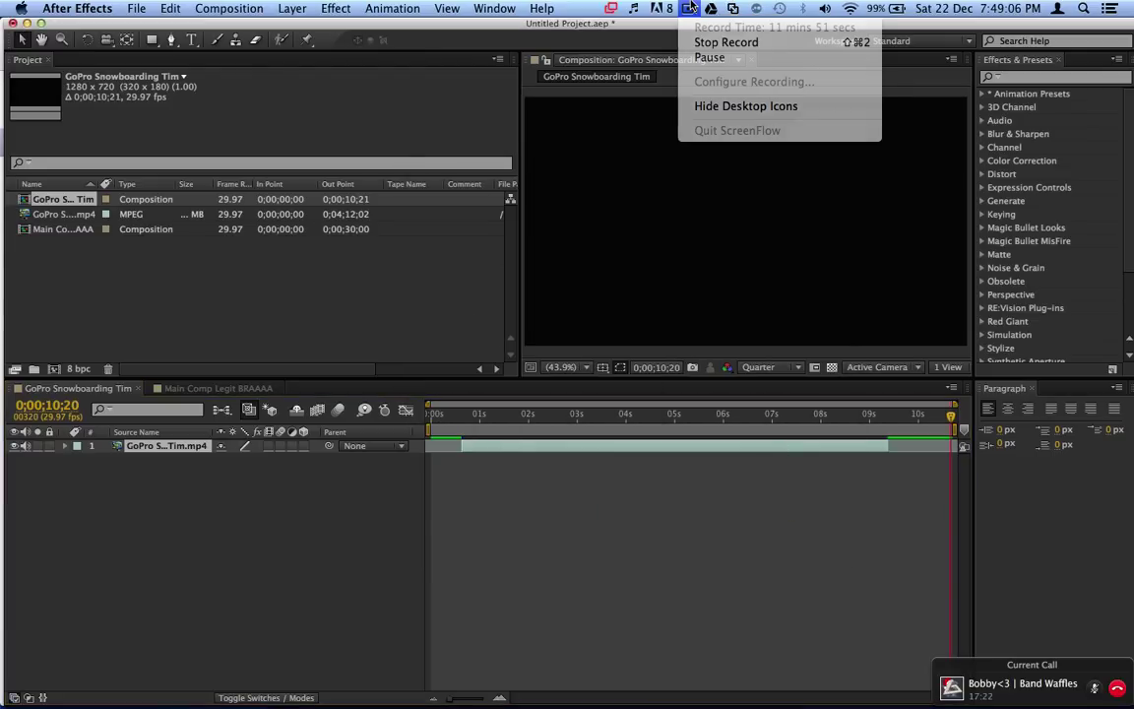
left_click(688, 9)
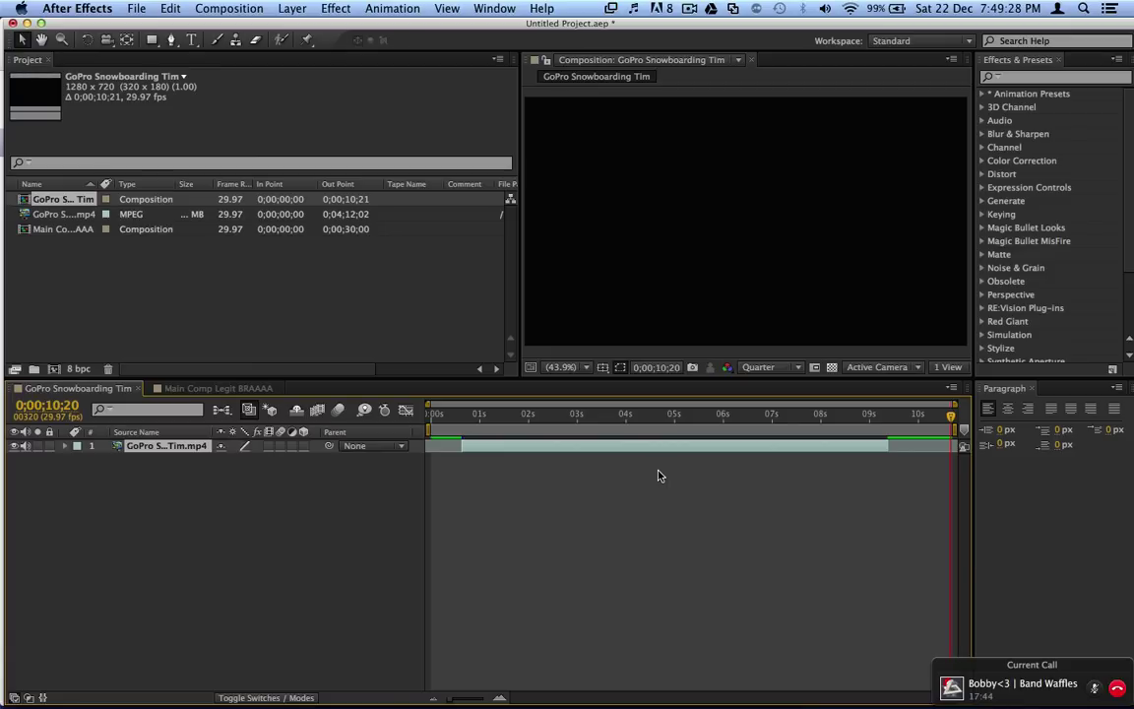
Step: Expand and collapse Magic Bullet Looks, then bring up the Main Comp Legit BRAAAA timeline
left_click(997, 228)
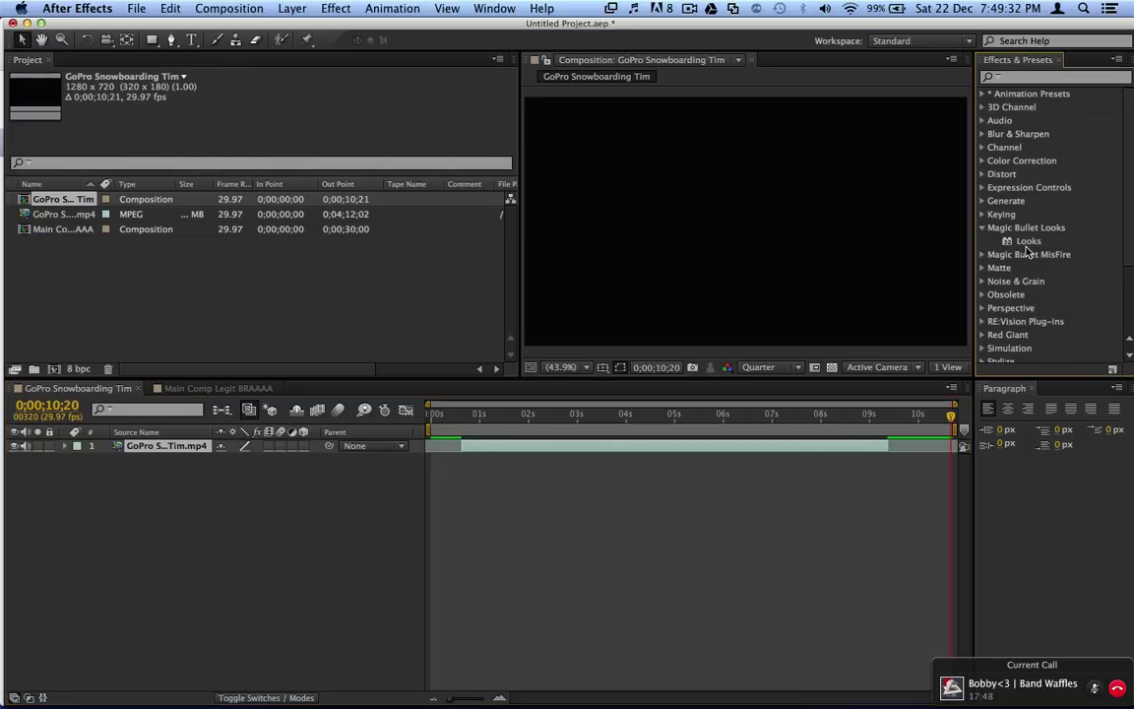
left_click(985, 229)
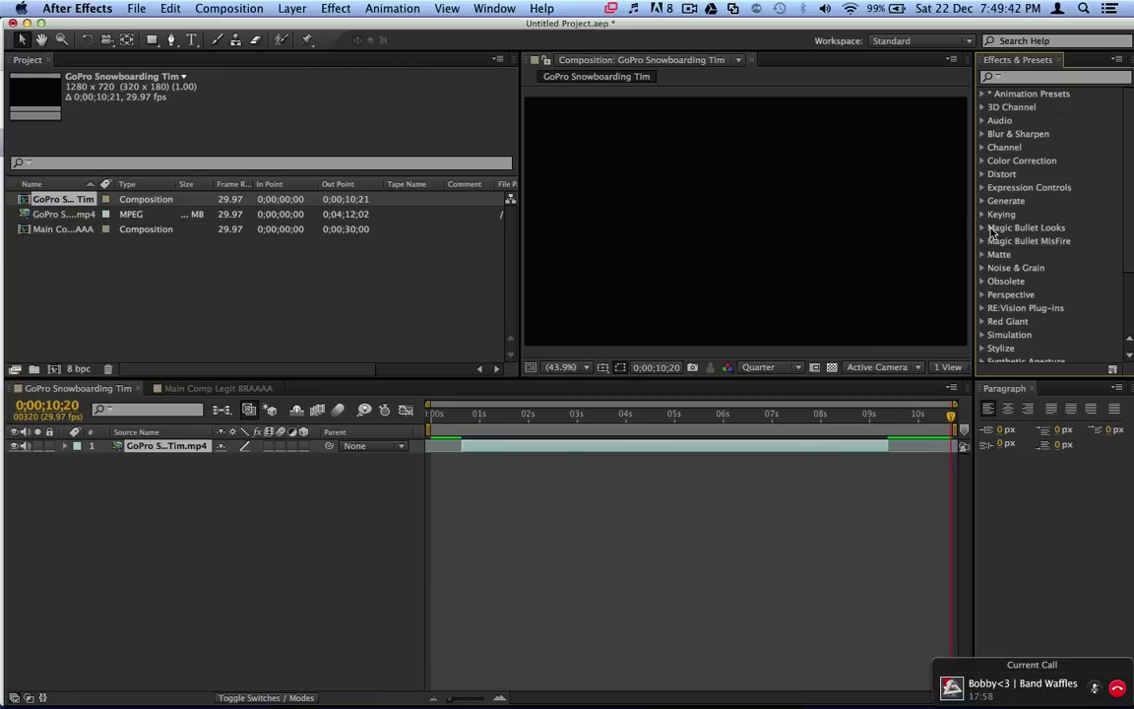
left_click(173, 389)
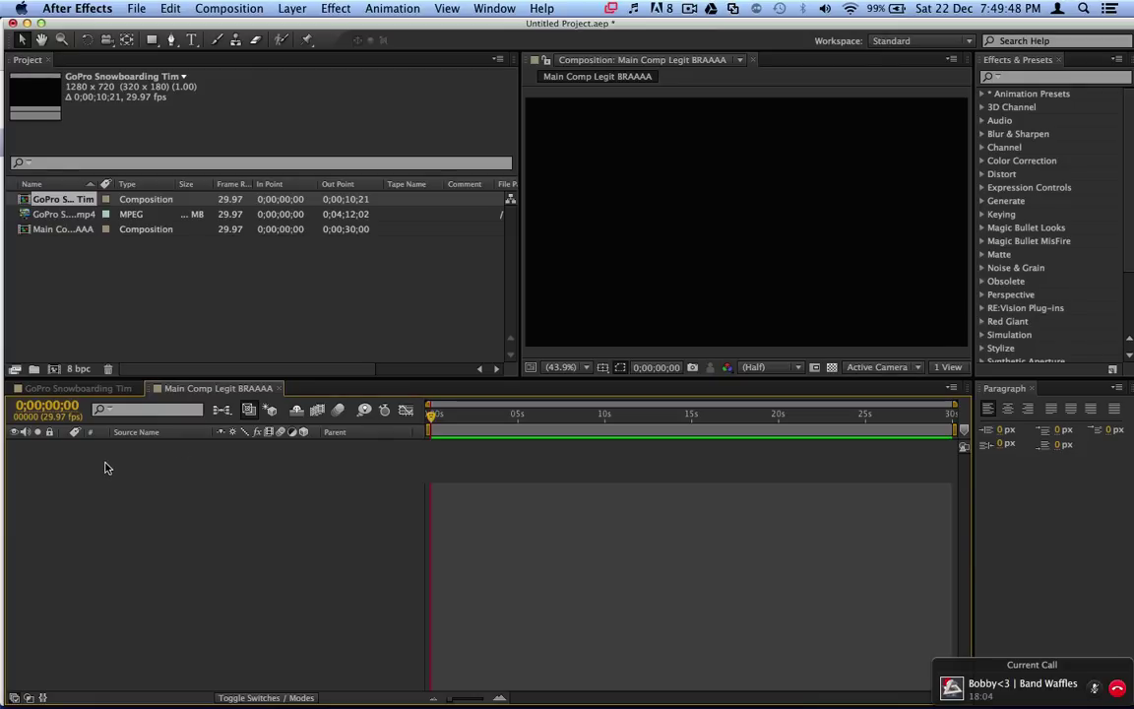
Step: Drag the GoPro Snowboarding Tim comp from the Project panel into Main Comp Legit BRAAAA's timeline
left_click(164, 205)
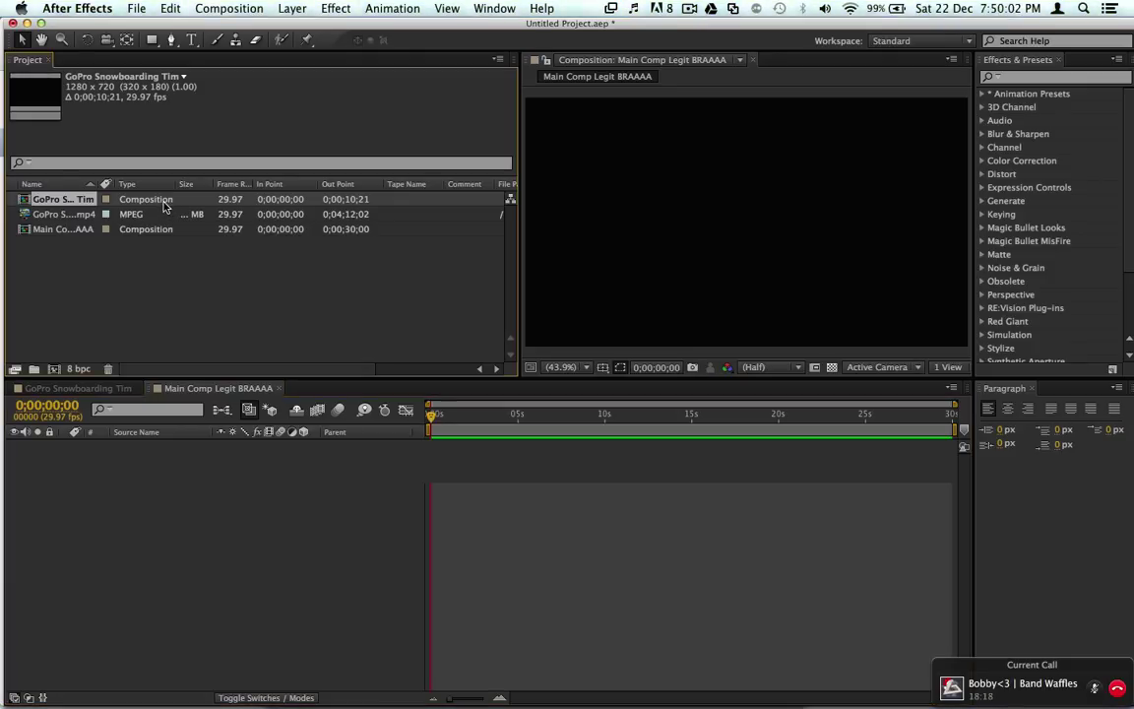
left_click_drag(150, 196, 211, 524)
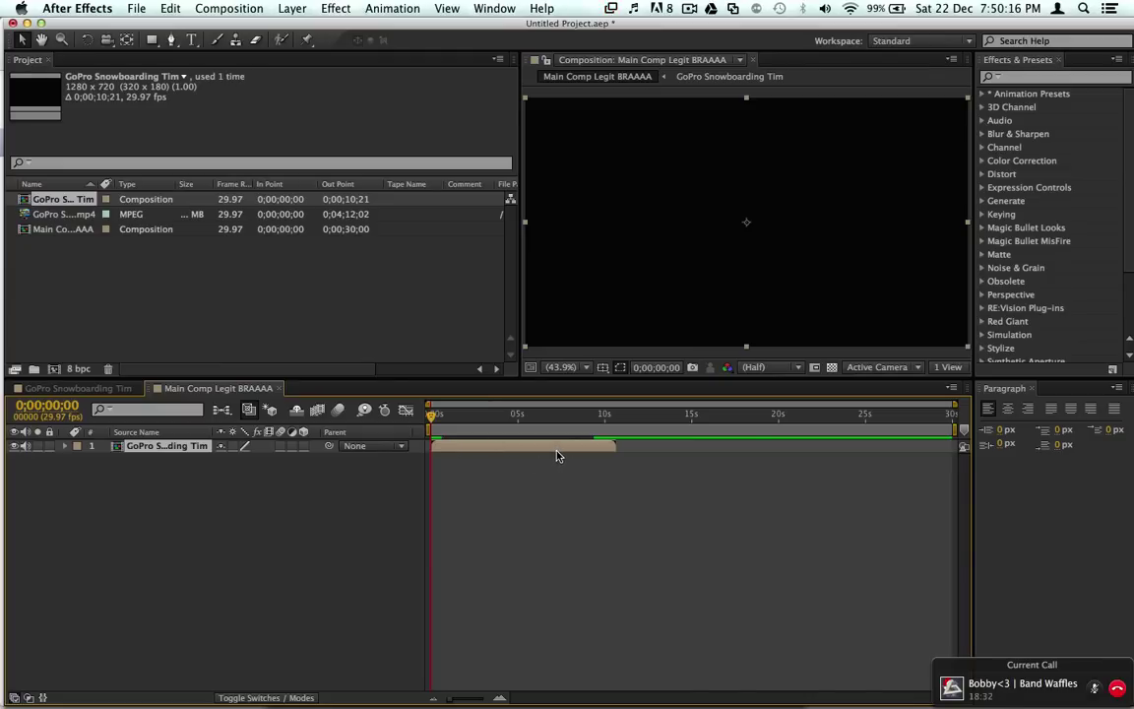
Step: Change Main Comp Legit BRAAAA's duration from 30 seconds to 0;00;10;21 in Composition Settings
left_click(233, 7)
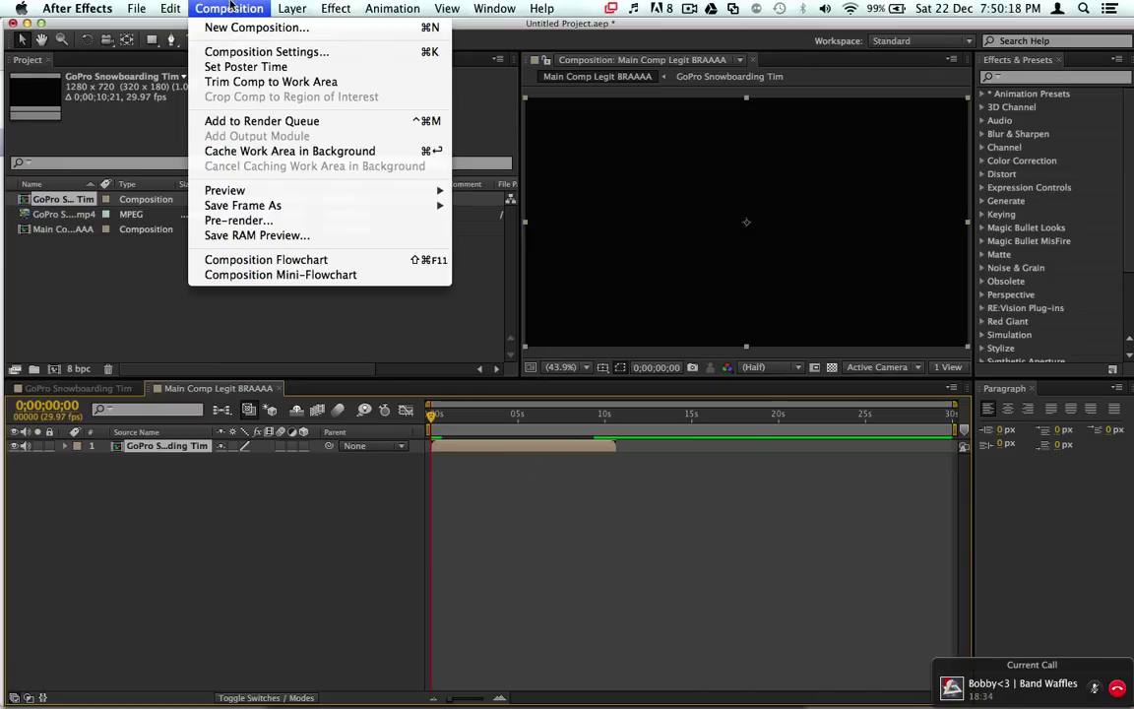
left_click(340, 58)
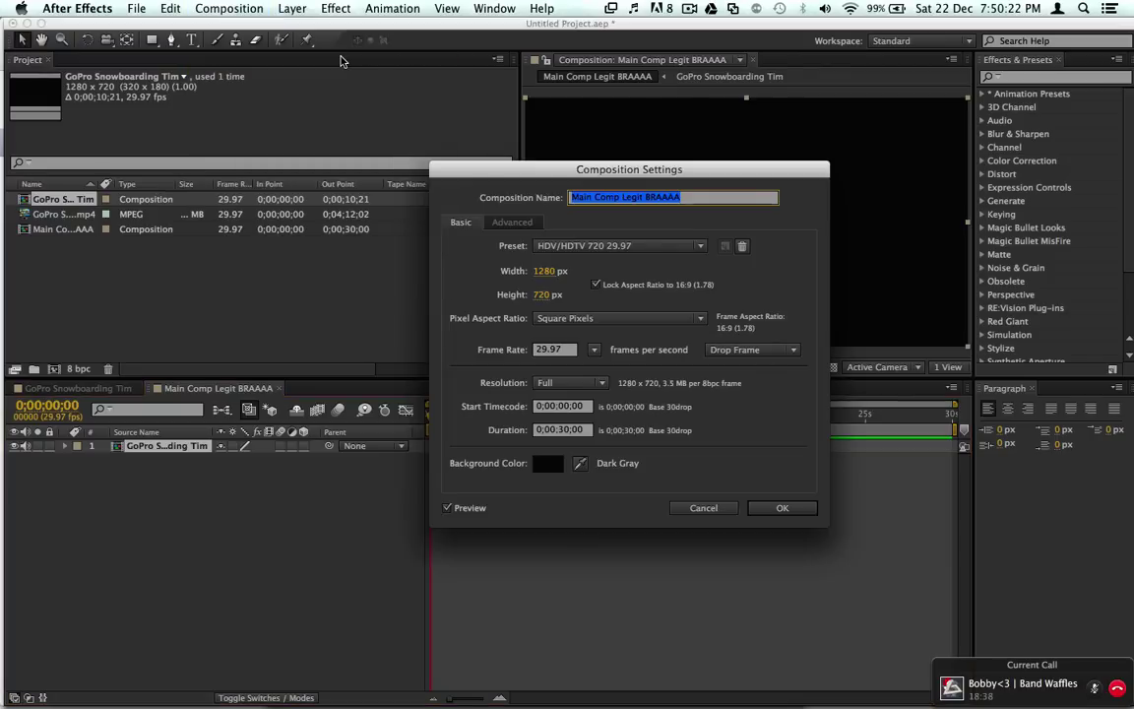
left_click(564, 430)
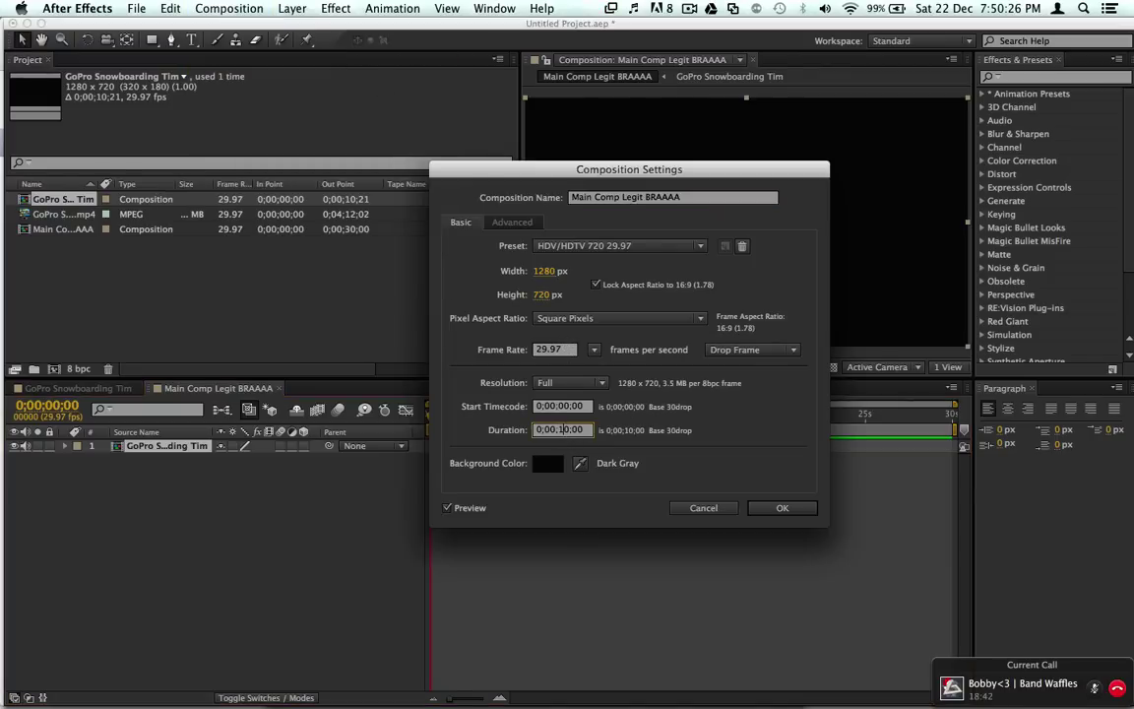
key("BackSpace")
type("1")
left_click(770, 508)
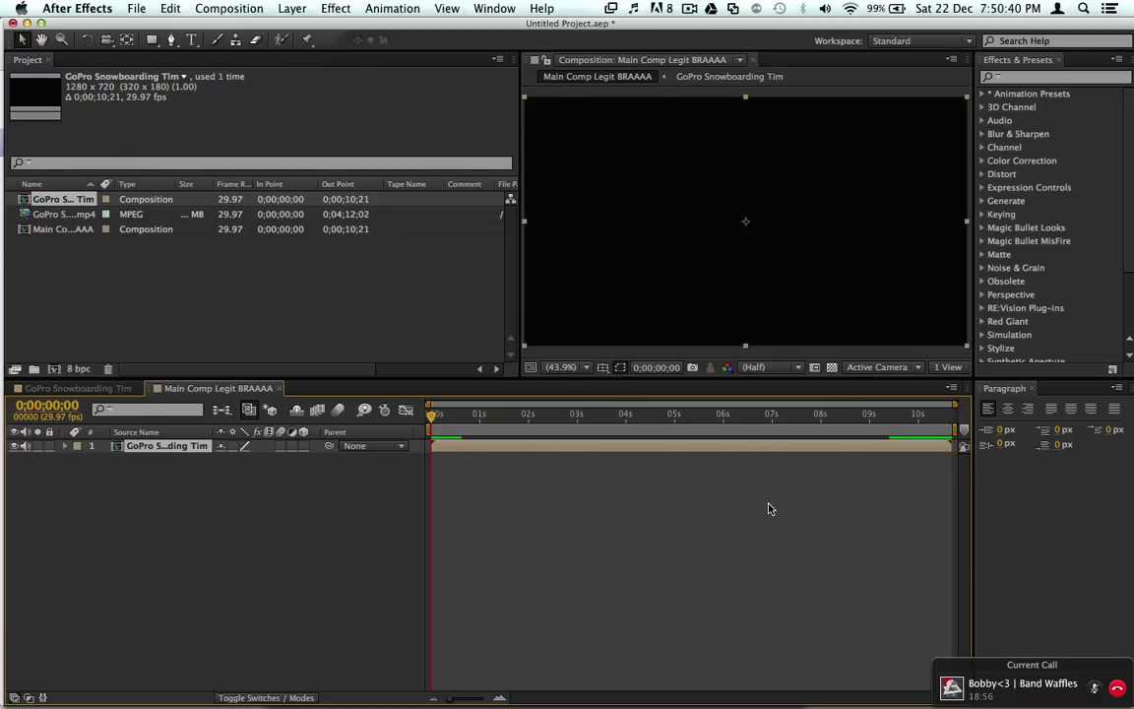
Step: Open Composition Settings for the GoPro Snowboarding Tim composition
left_click(97, 390)
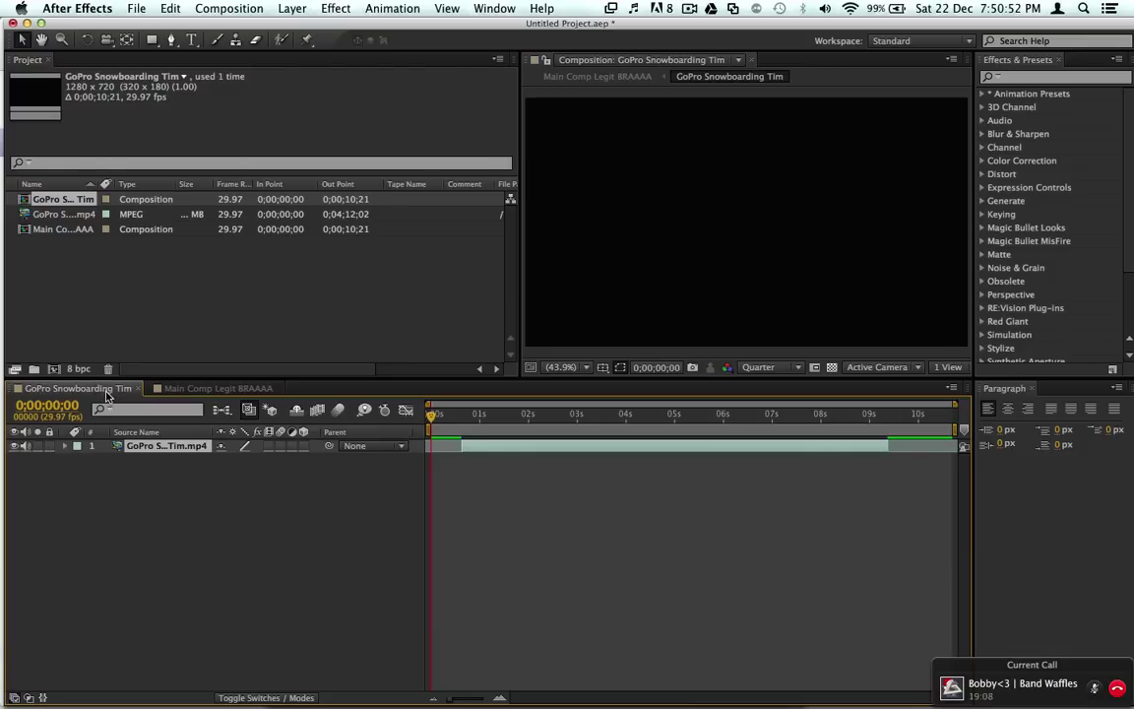
left_click(217, 7)
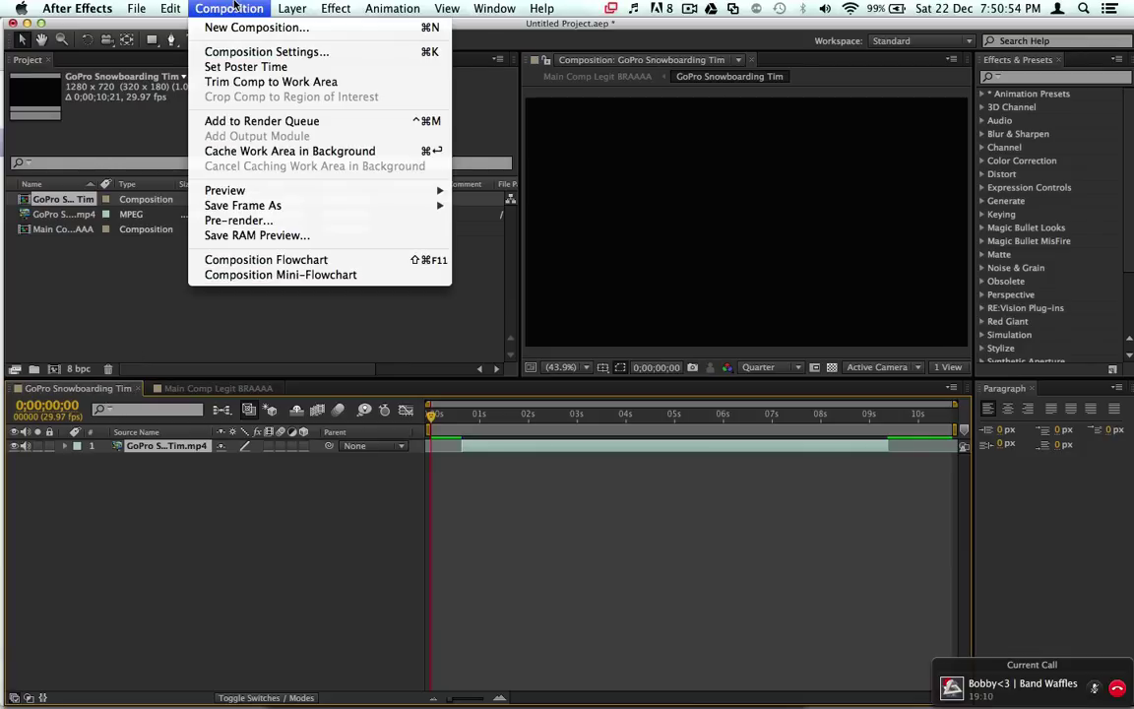
left_click(251, 52)
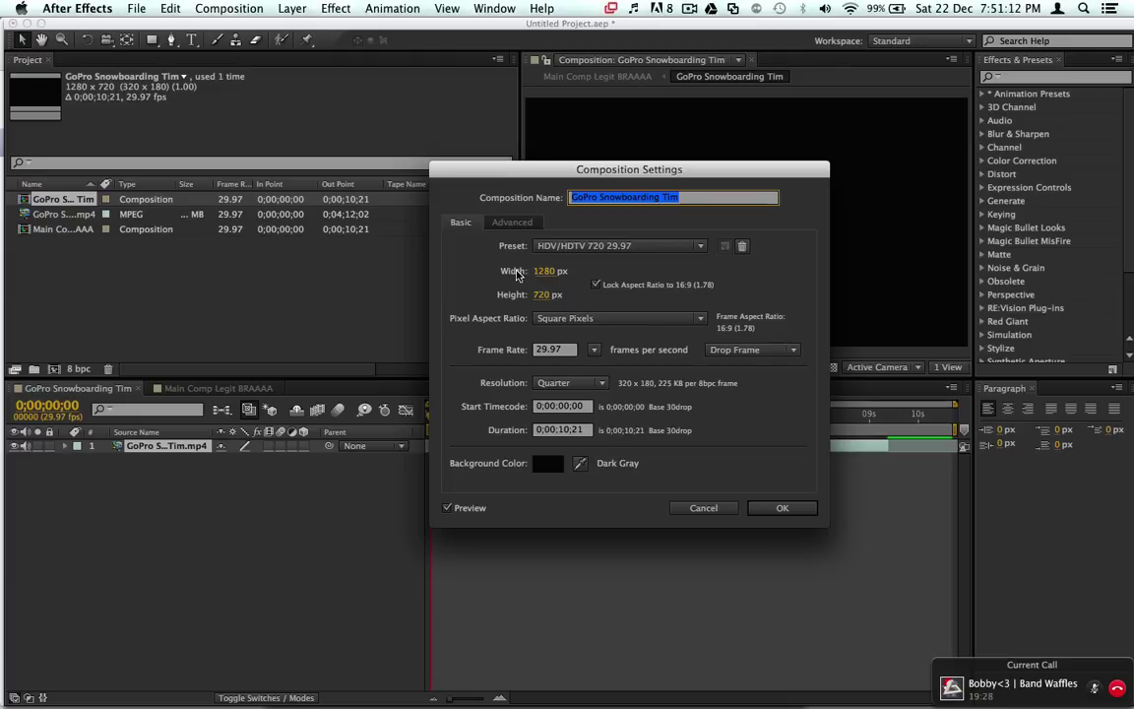
Step: Multiply the 1280 width by 1.25 and apply, leaving the frame 12801 × 7201 px
left_click(548, 274)
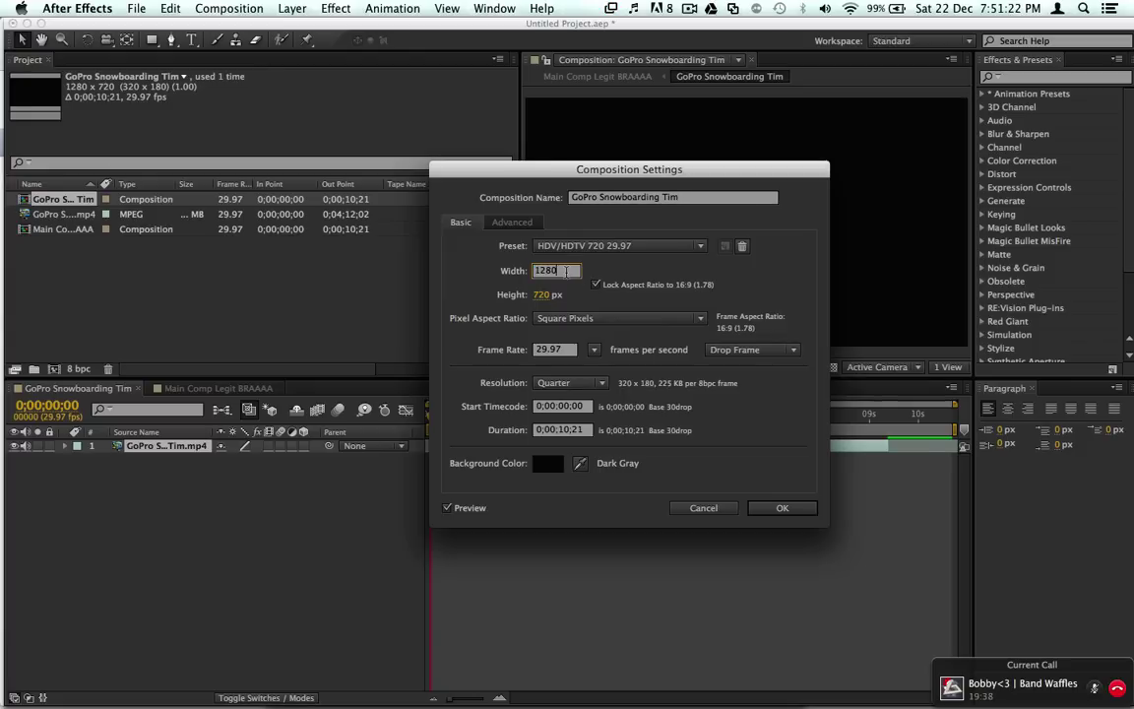
left_click(565, 271)
type("x1.25")
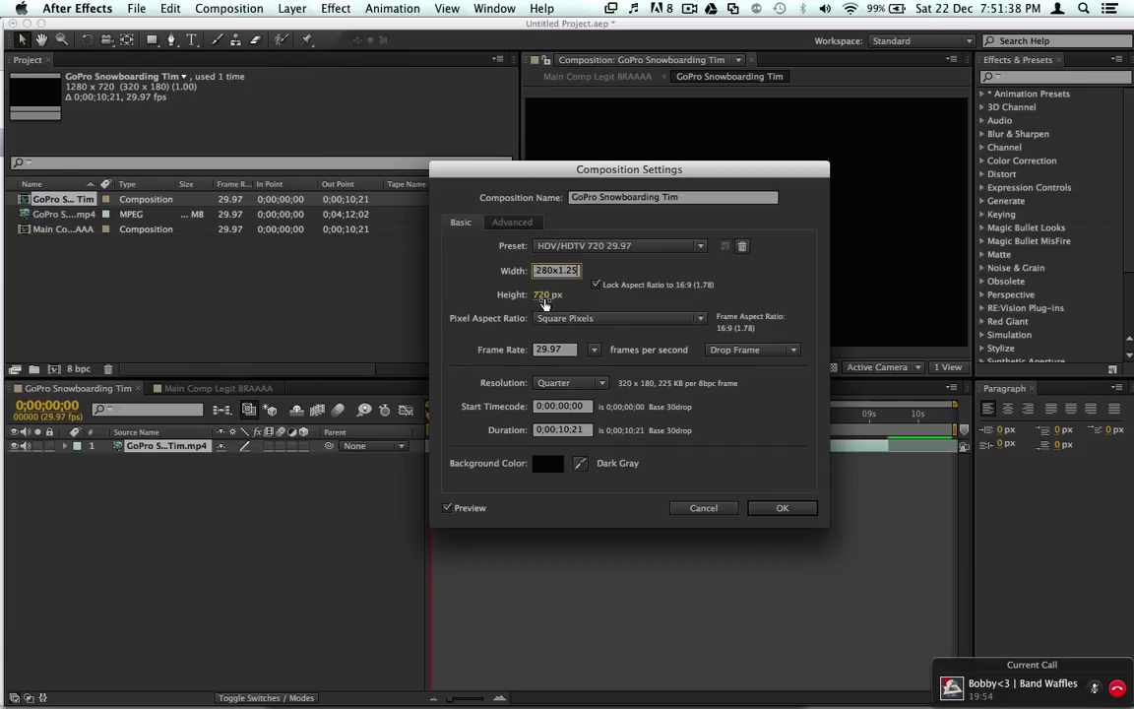
key("Tab")
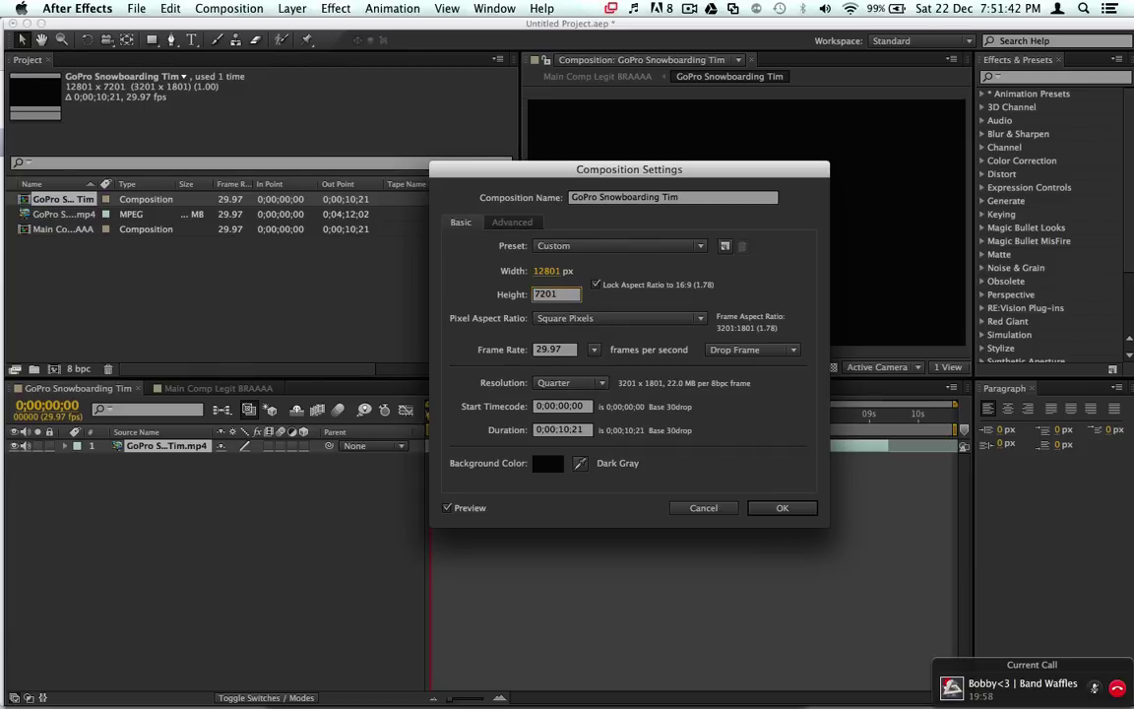
left_click(558, 293)
type("x1.25")
key("BackSpace")
key("BackSpace")
key("BackSpace")
key("BackSpace")
key("BackSpace")
key("Return")
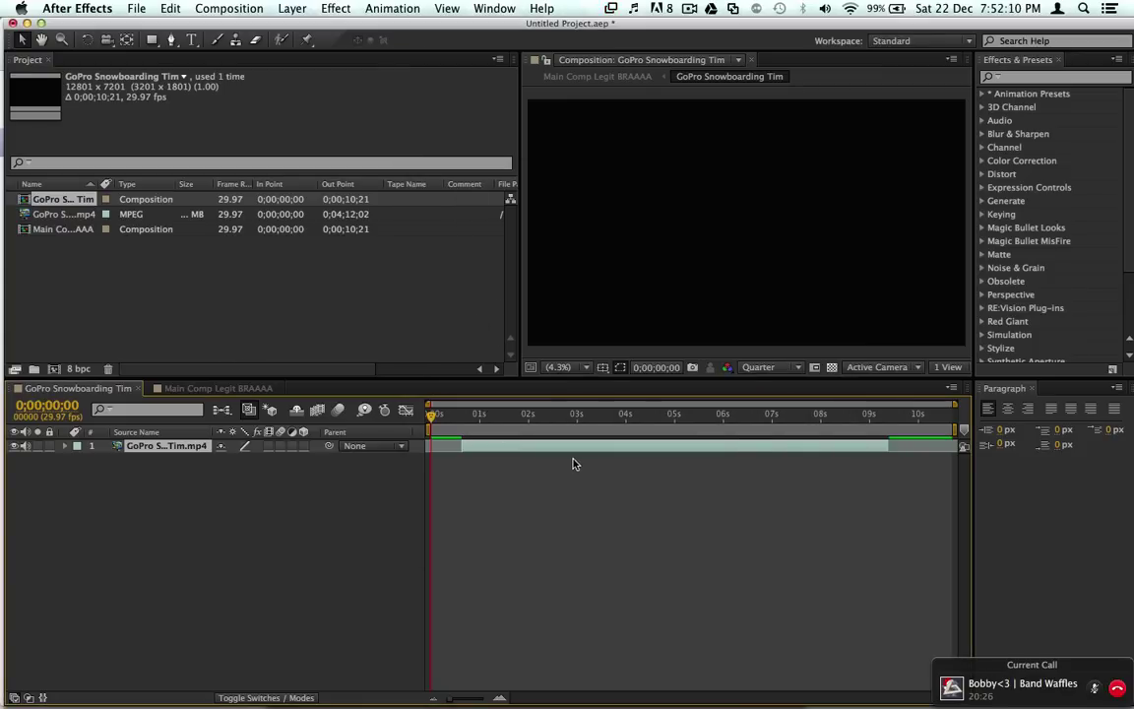
Step: Set the current time to 0;00;01;18, then try width 1280x1.25 in Composition Settings without keeping it
left_click(489, 433)
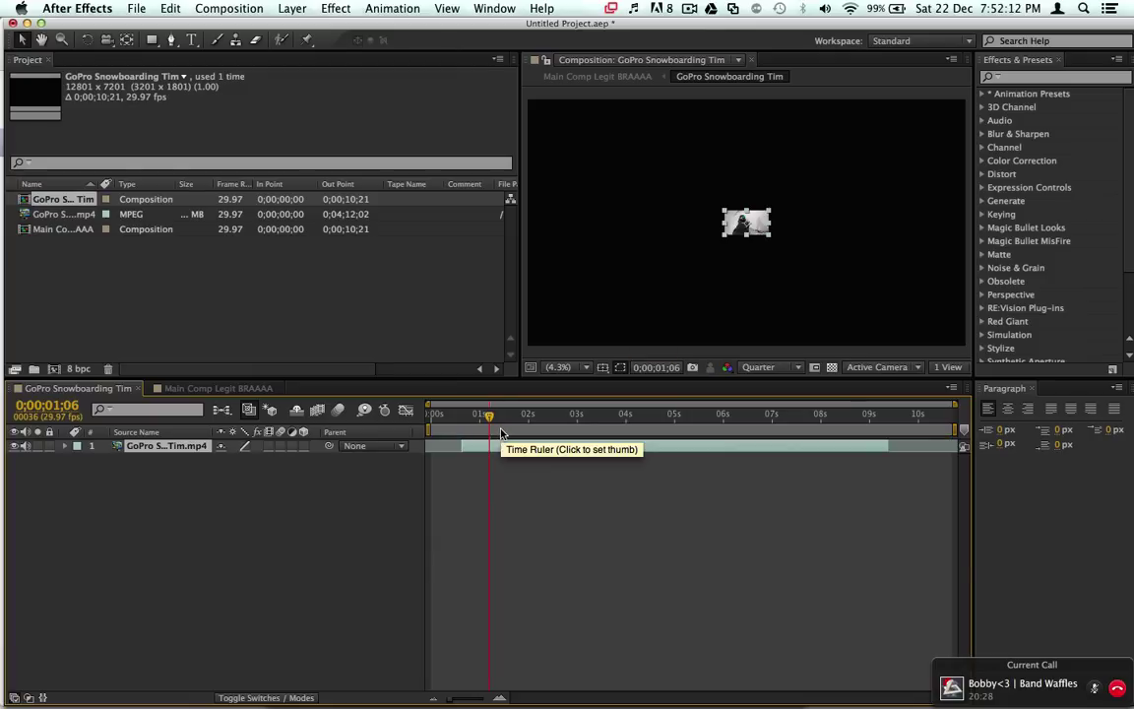
left_click(509, 433)
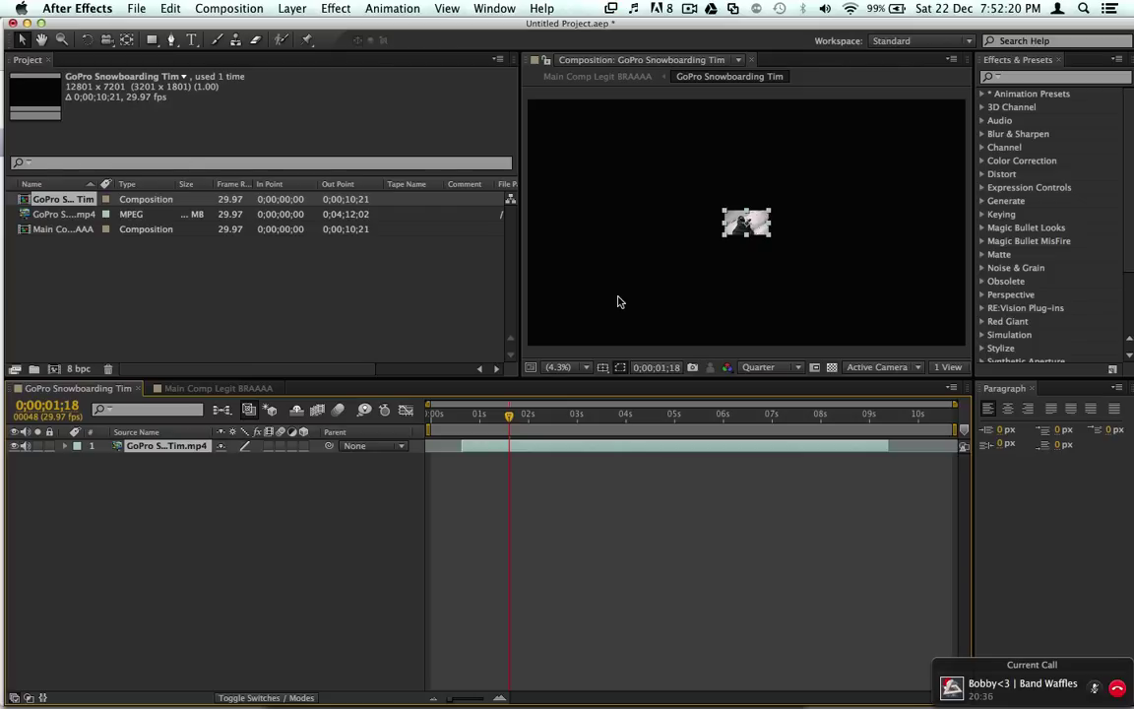
left_click(228, 8)
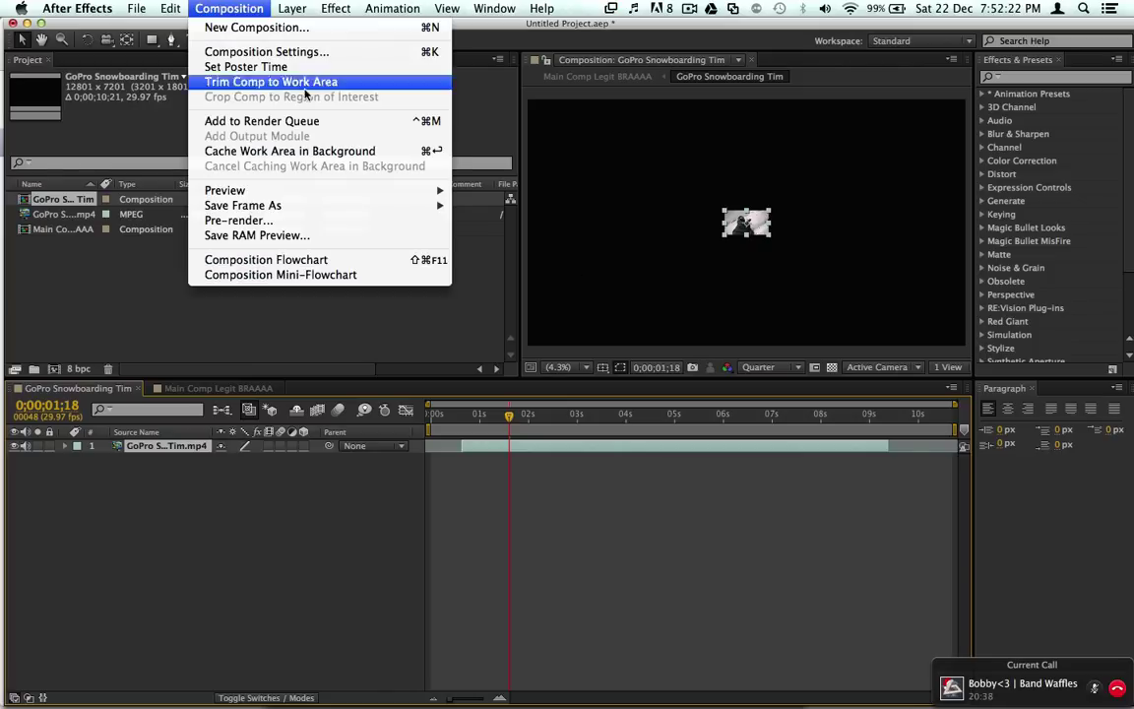
left_click(313, 51)
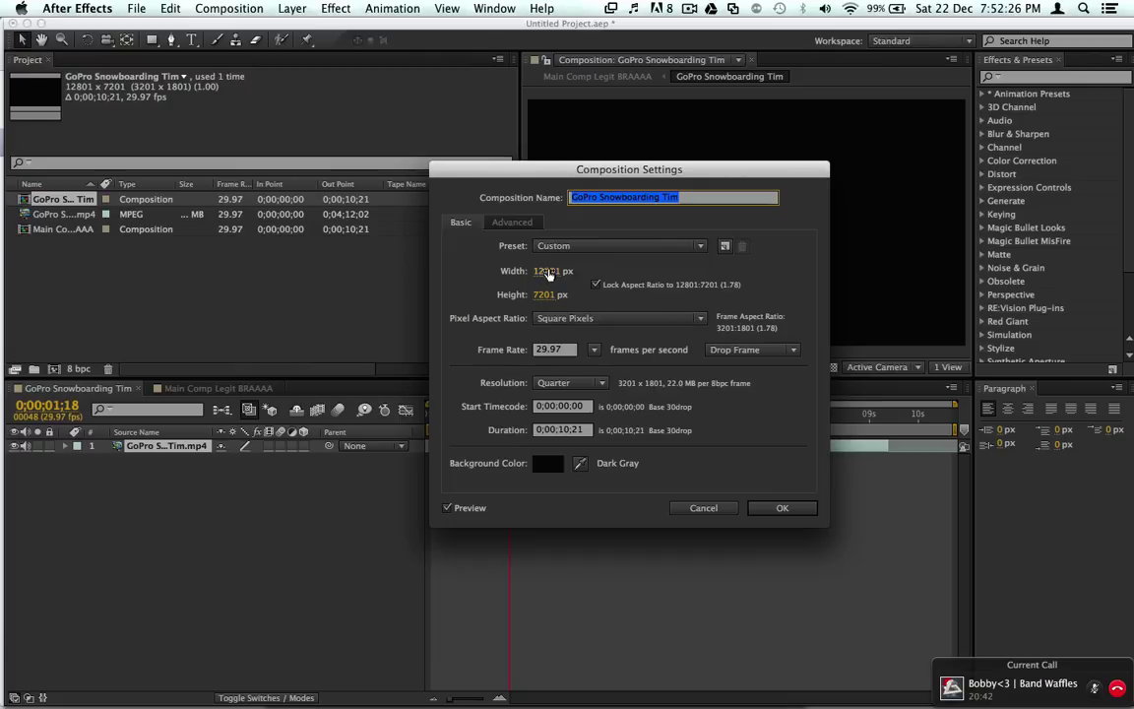
left_click(549, 275)
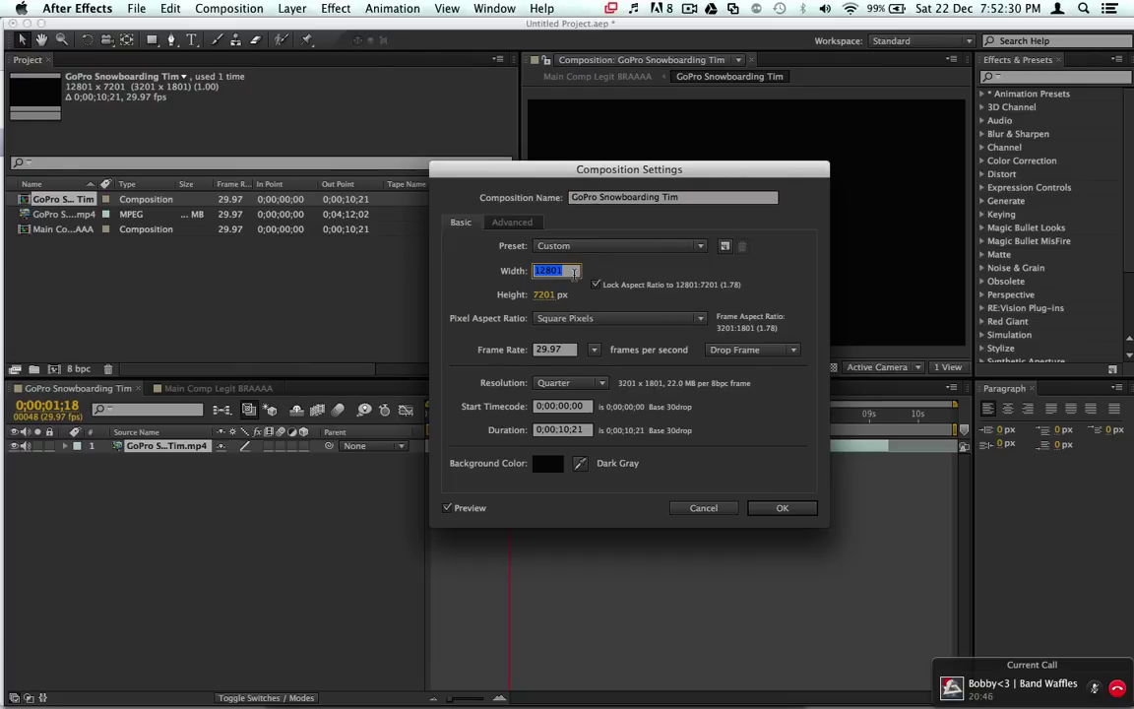
type("1280")
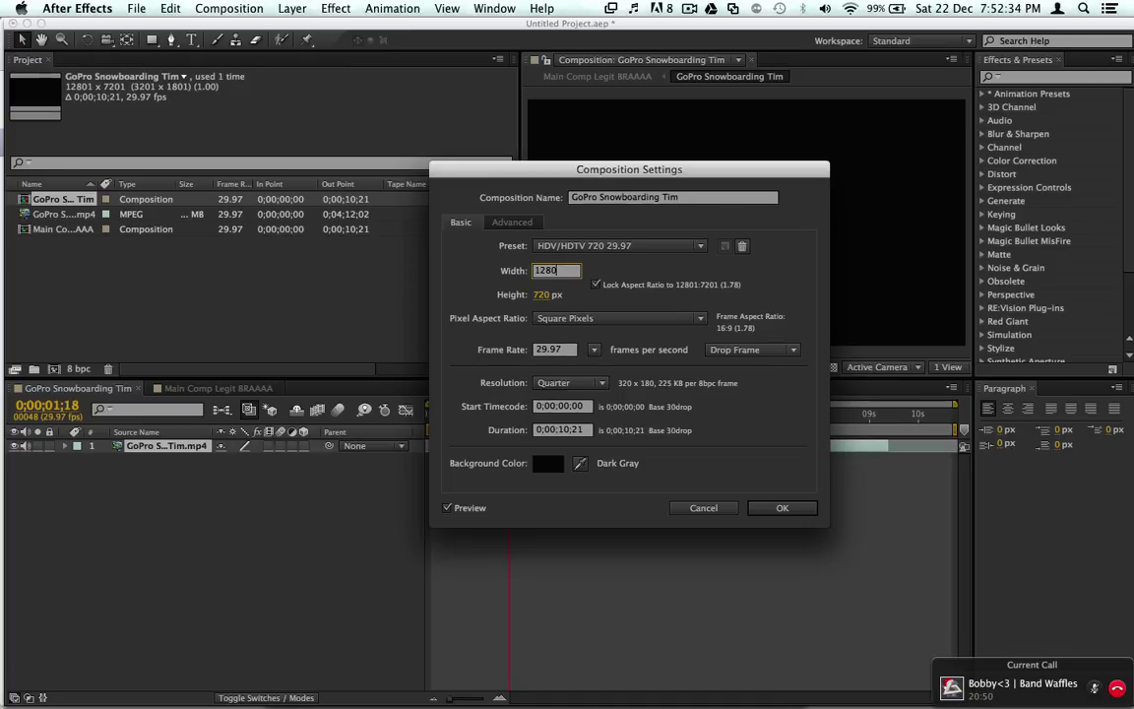
type("x1.25")
key("Return")
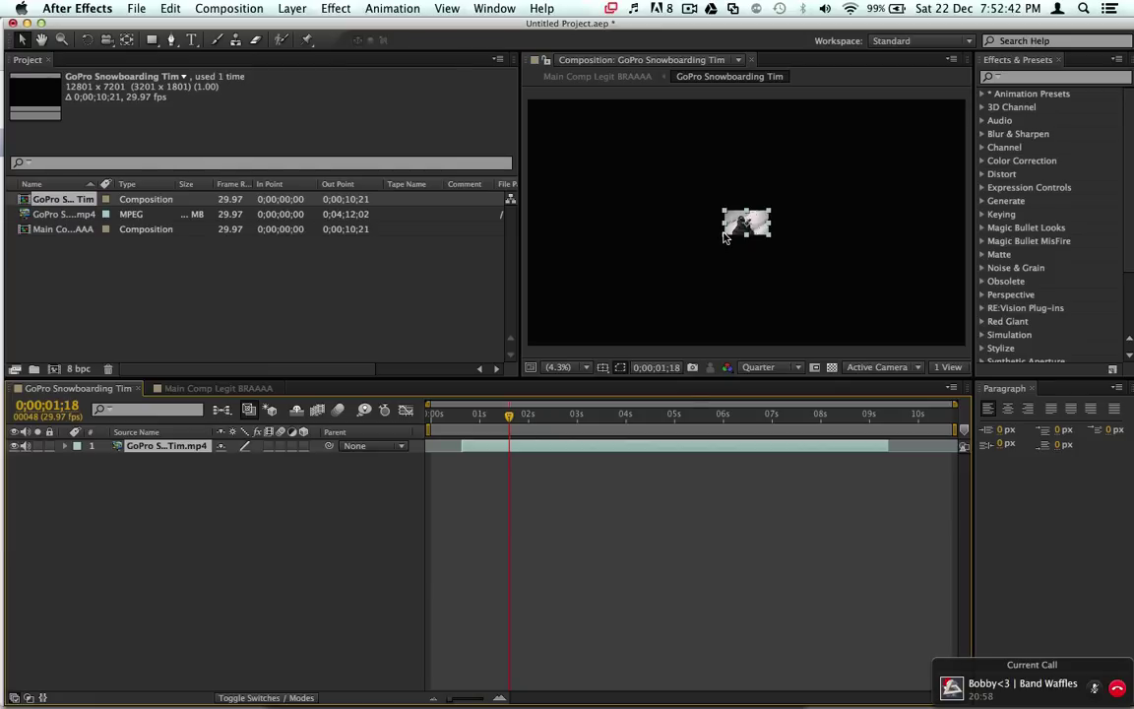
Step: In Composition Settings, uncheck Lock Aspect Ratio, re-enter the width as 1280x1.25 and confirm
left_click(213, 8)
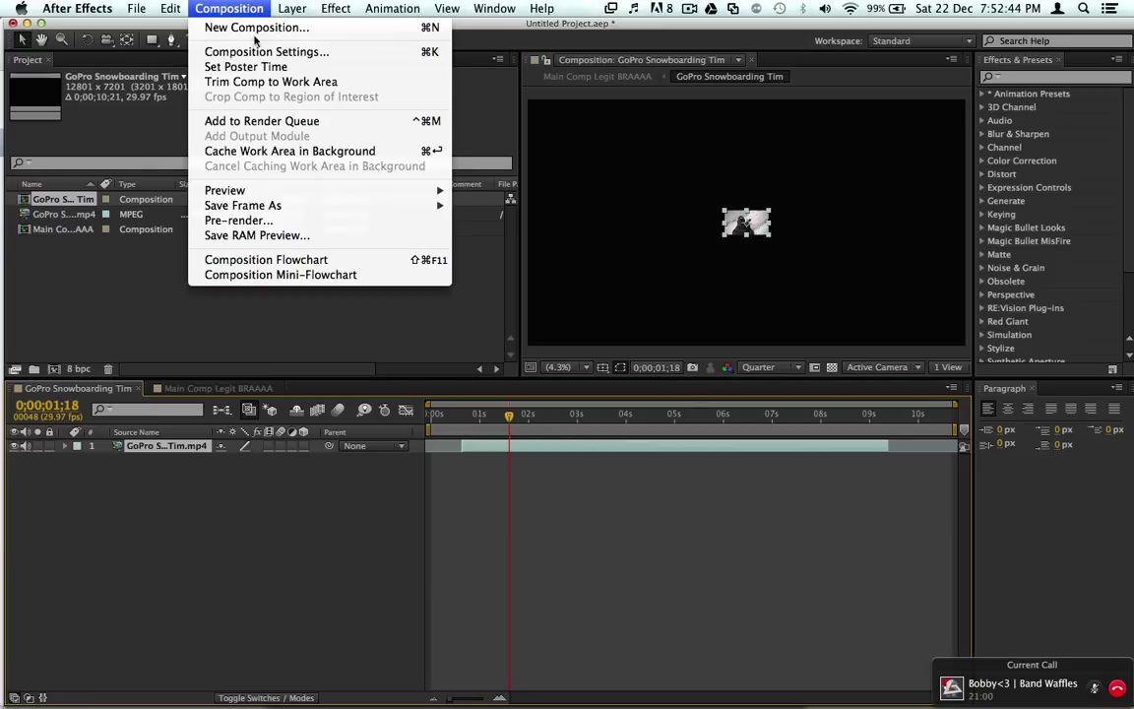
left_click(258, 52)
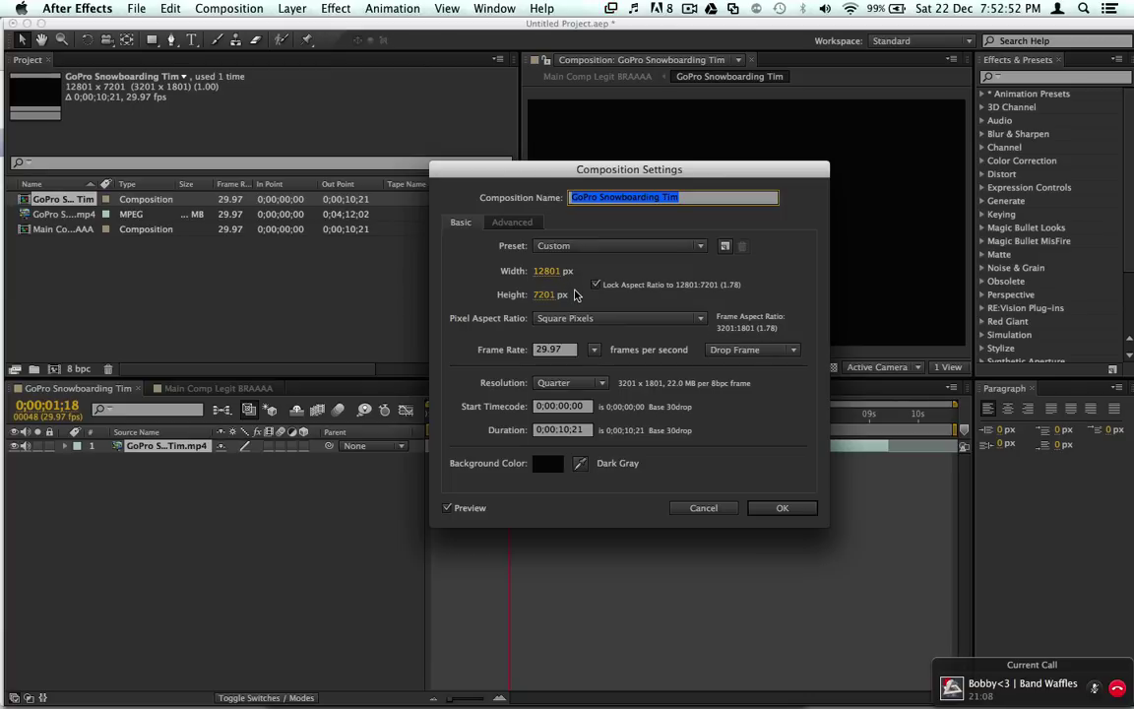
left_click(594, 284)
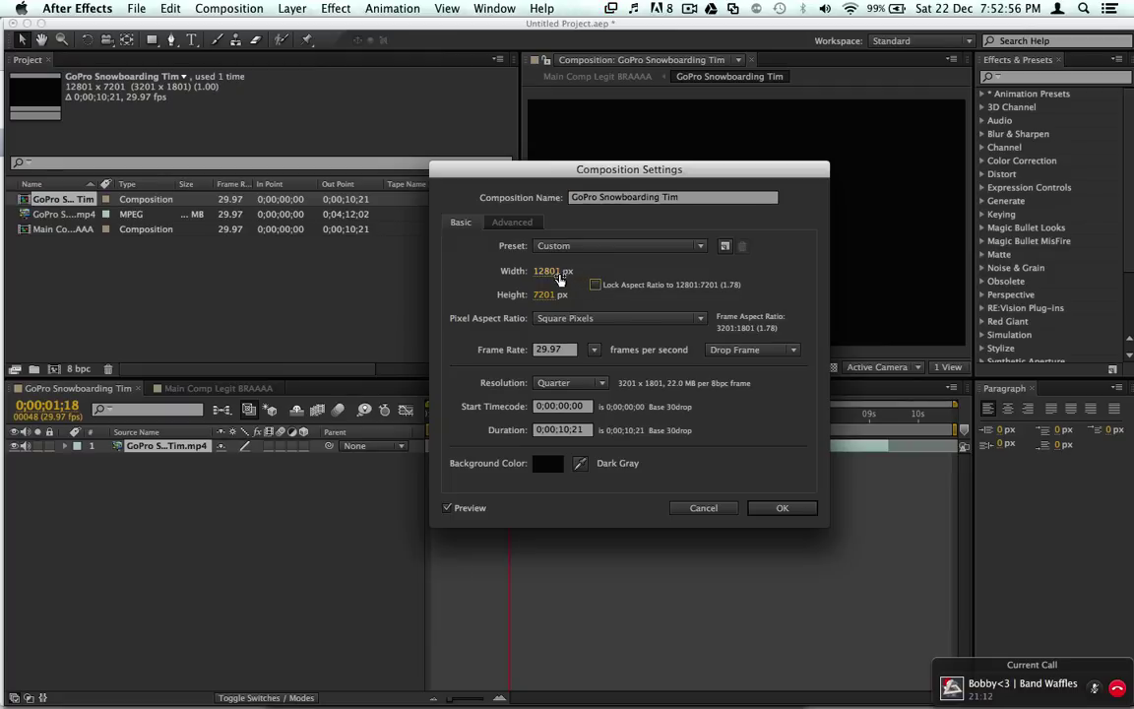
left_click(548, 270)
key("Right")
key("BackSpace")
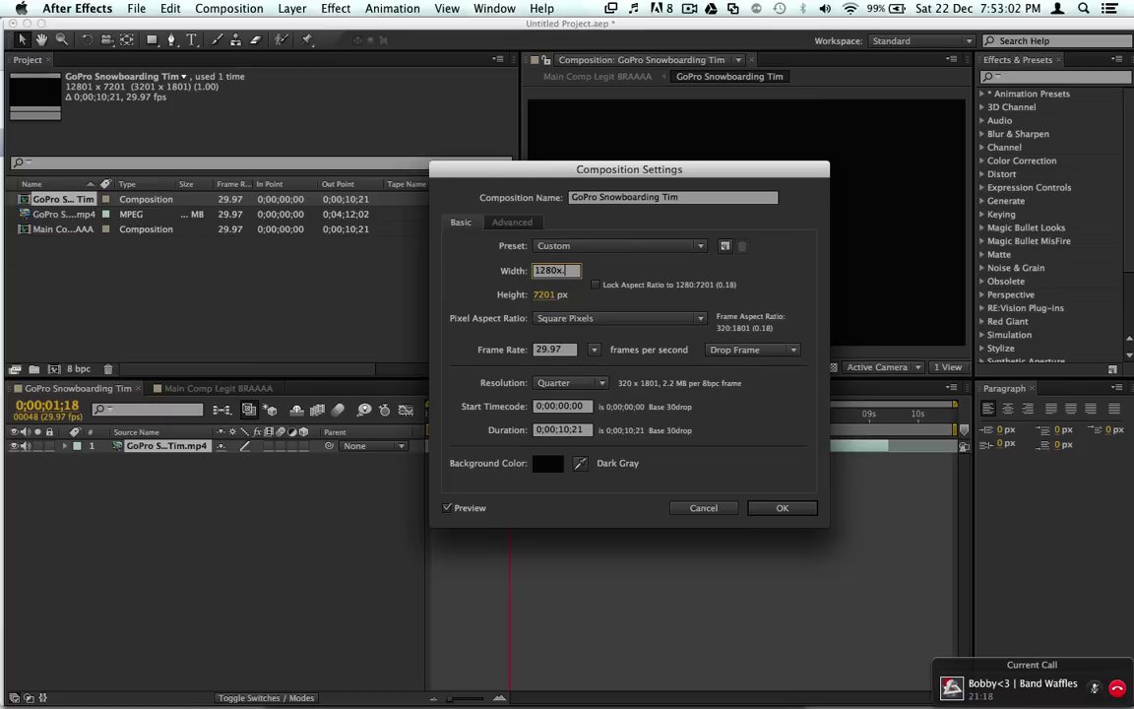
type("1.25")
key("Return")
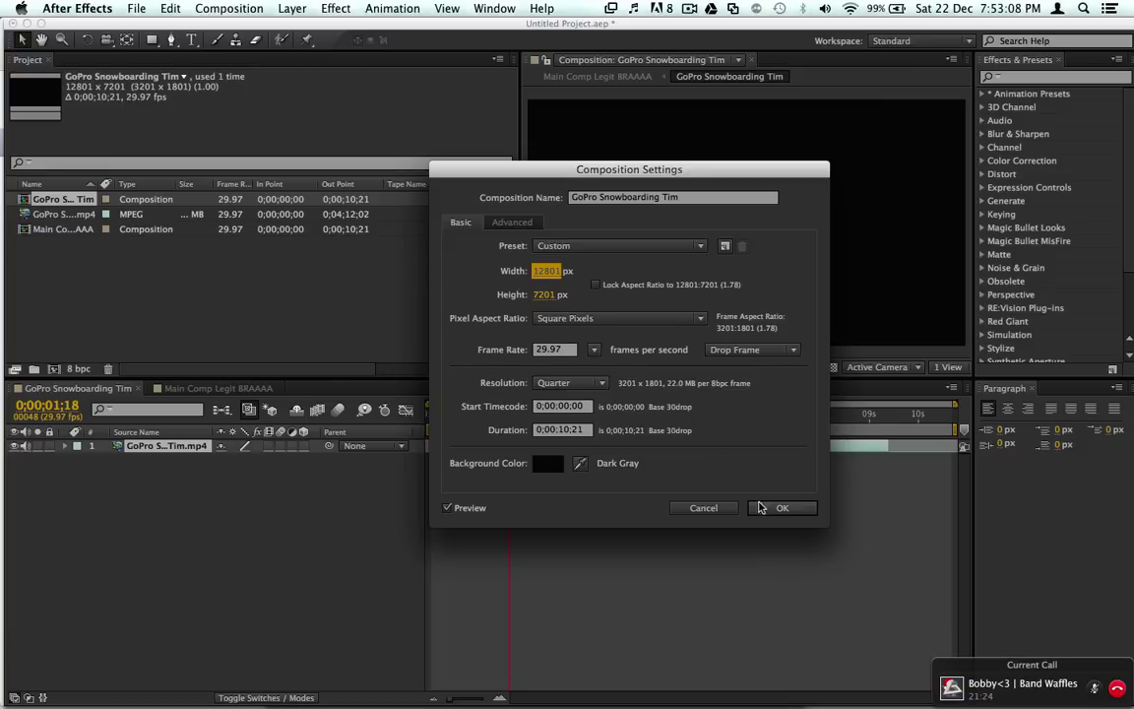
left_click(773, 508)
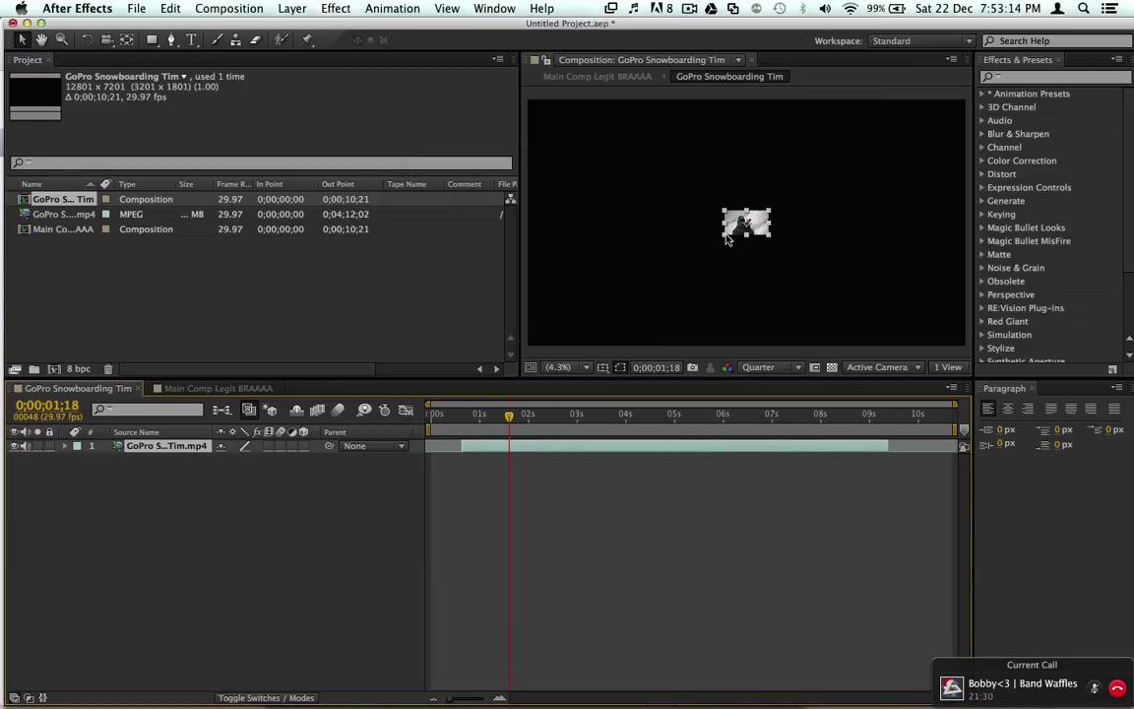
Step: Set the GoPro Snowboarding Tim composition size to width 1280 and height 720
left_click(202, 8)
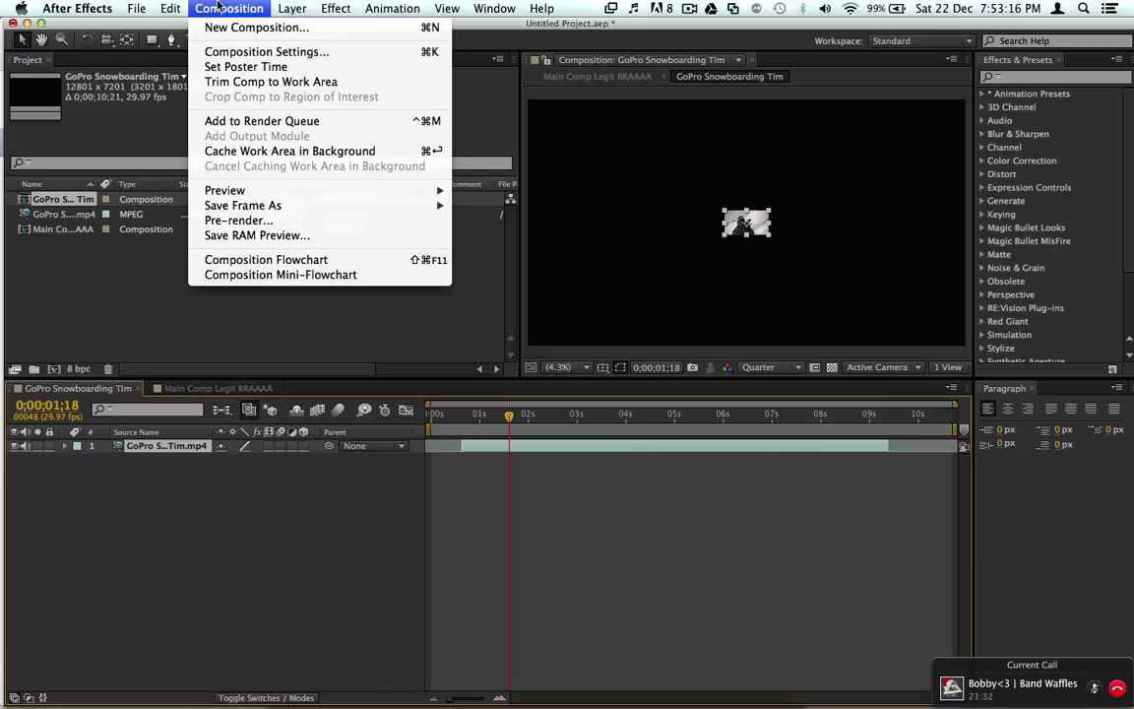
left_click(258, 52)
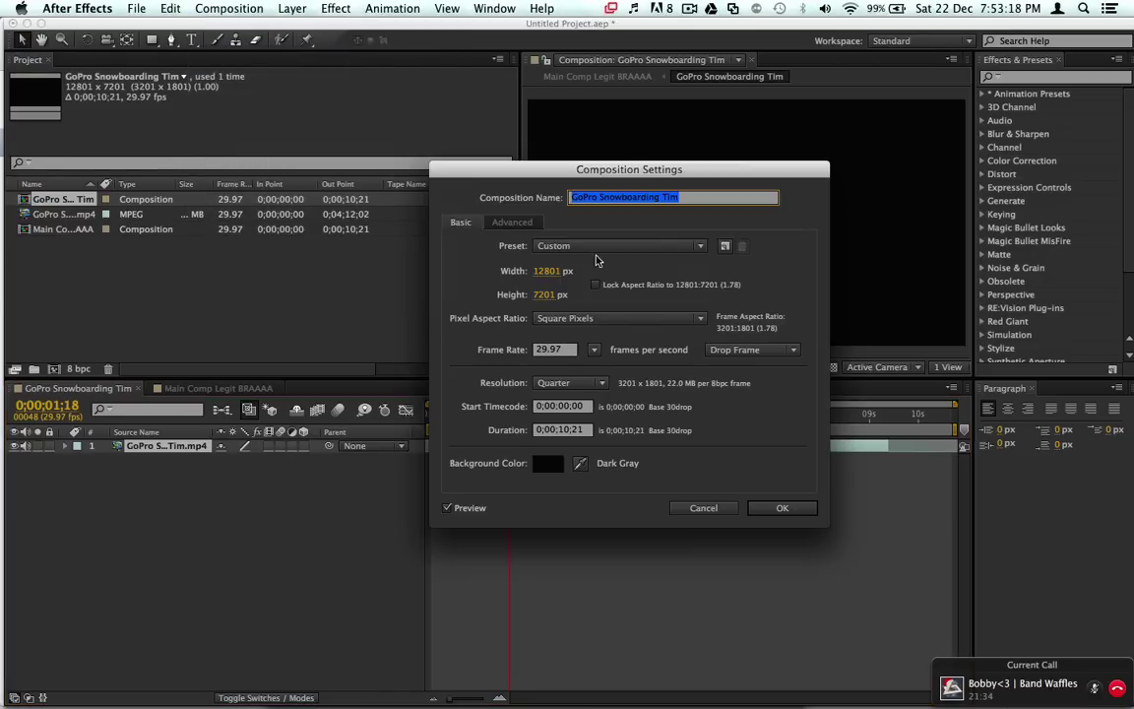
left_click(547, 294)
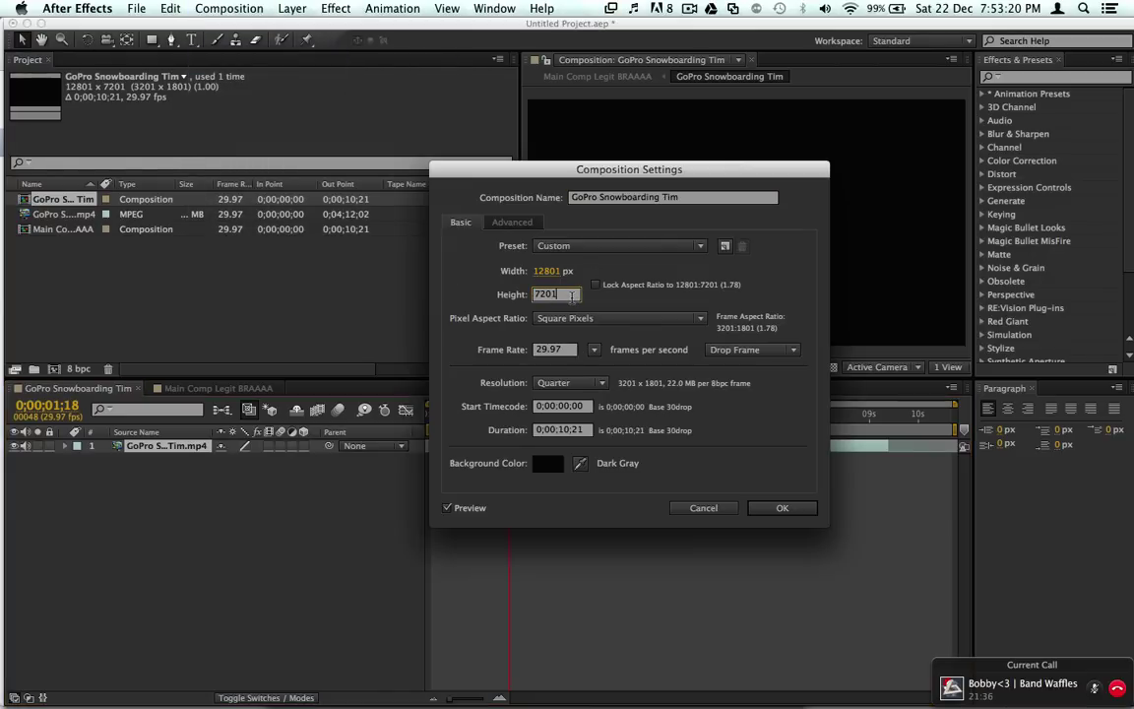
key("BackSpace")
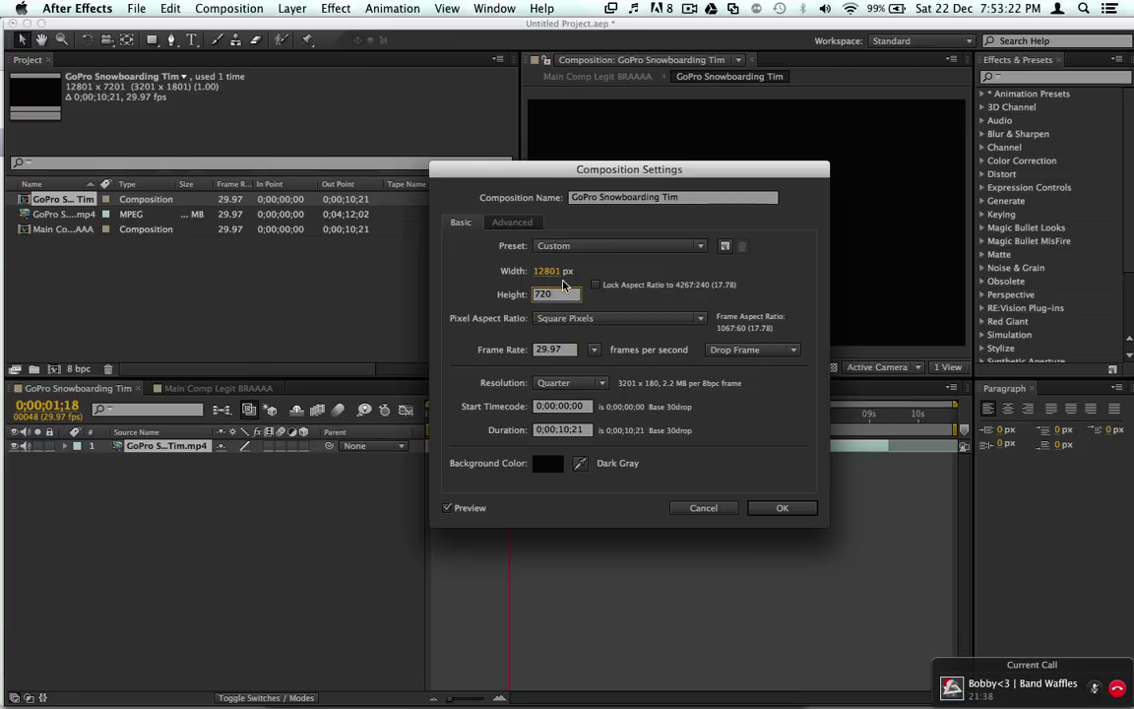
left_click(551, 271)
type("1280")
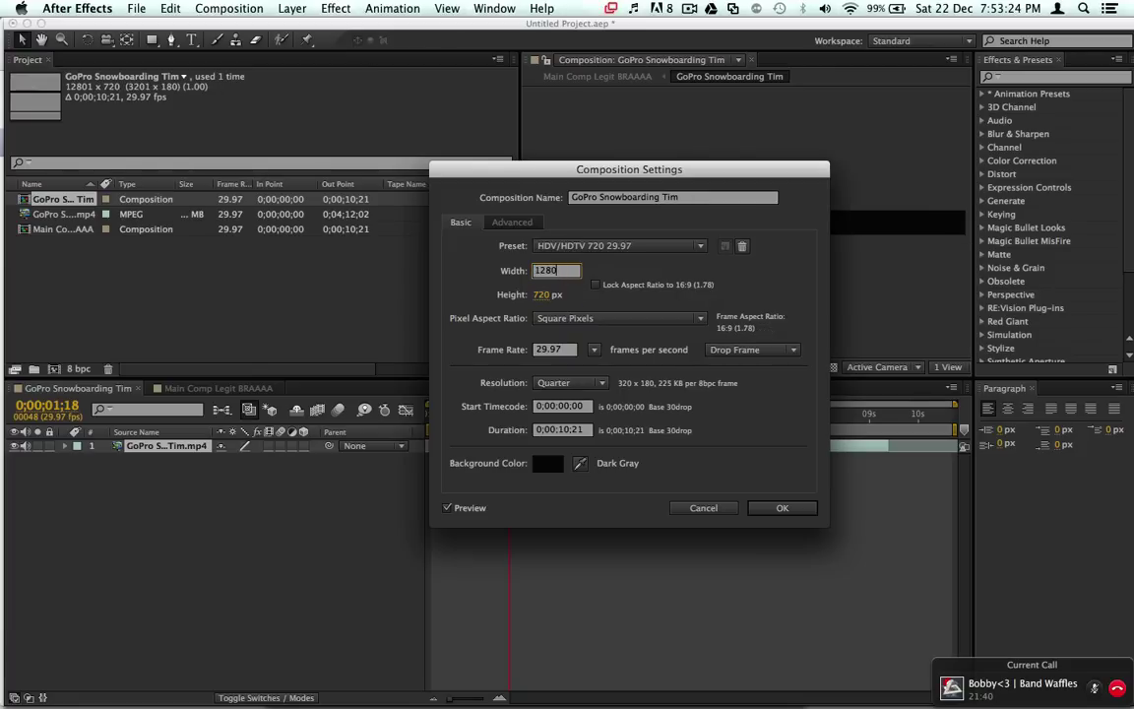
left_click(778, 507)
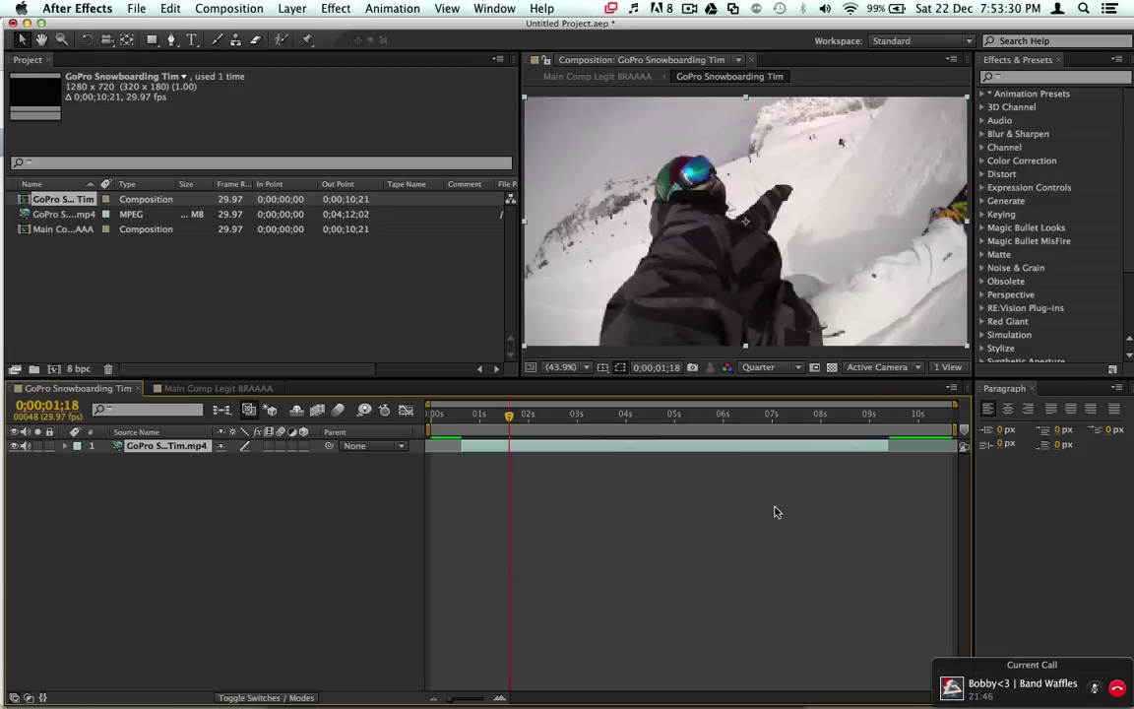
Step: Switch to the Main Comp Legit BRAAAA timeline and open the File menu
left_click(202, 390)
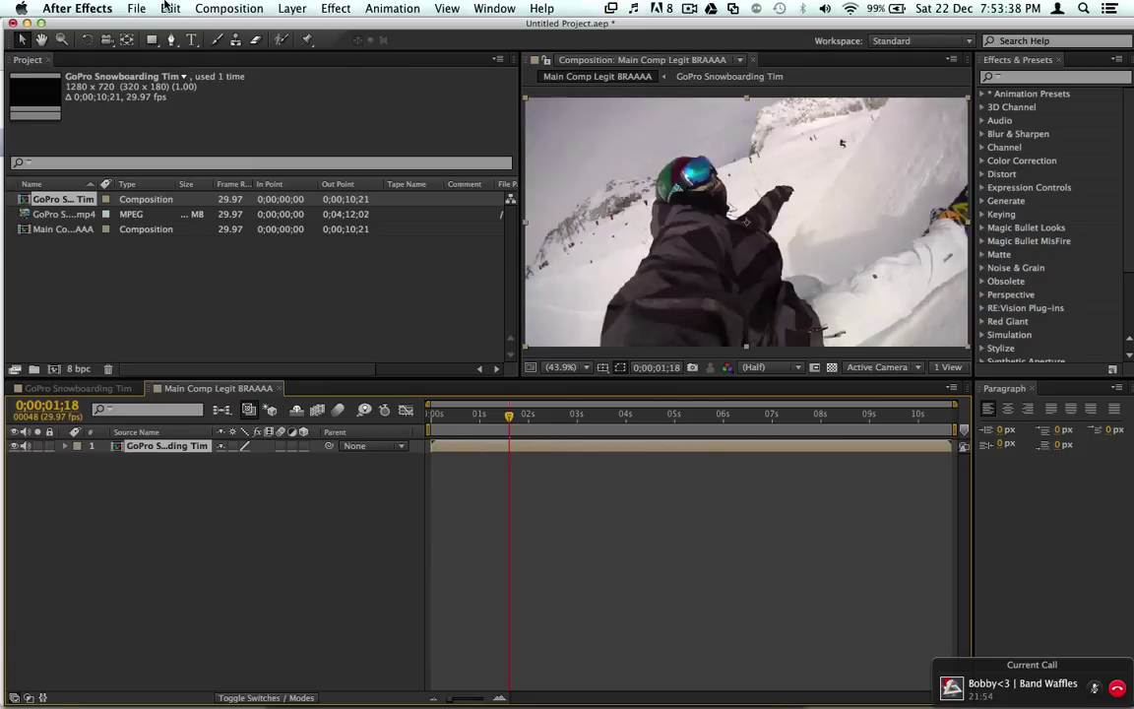
left_click(136, 8)
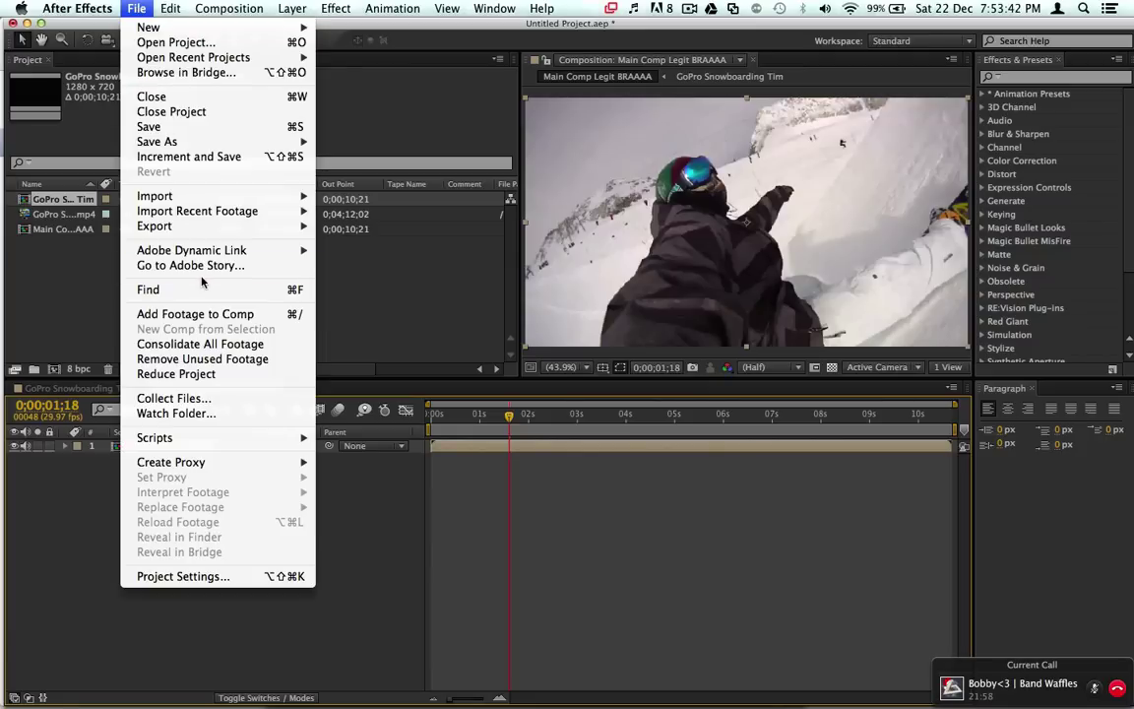
Step: Start a single-file import and browse from Documents to the user's home folder
mouse_move(201, 200)
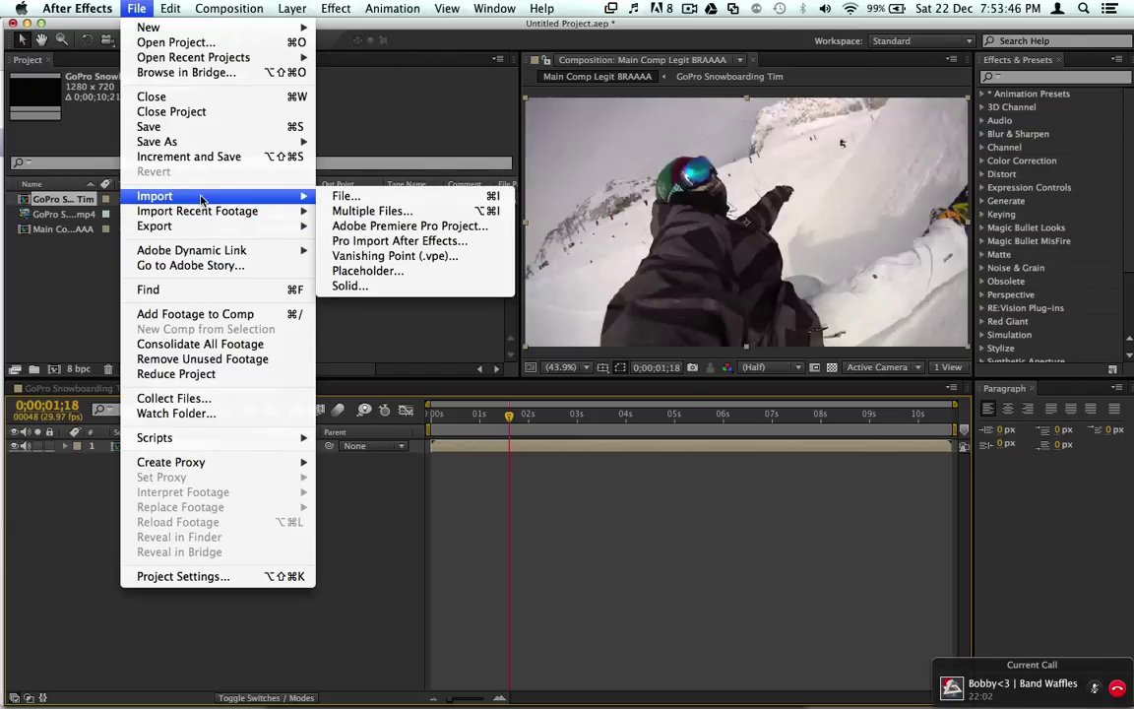
left_click(352, 197)
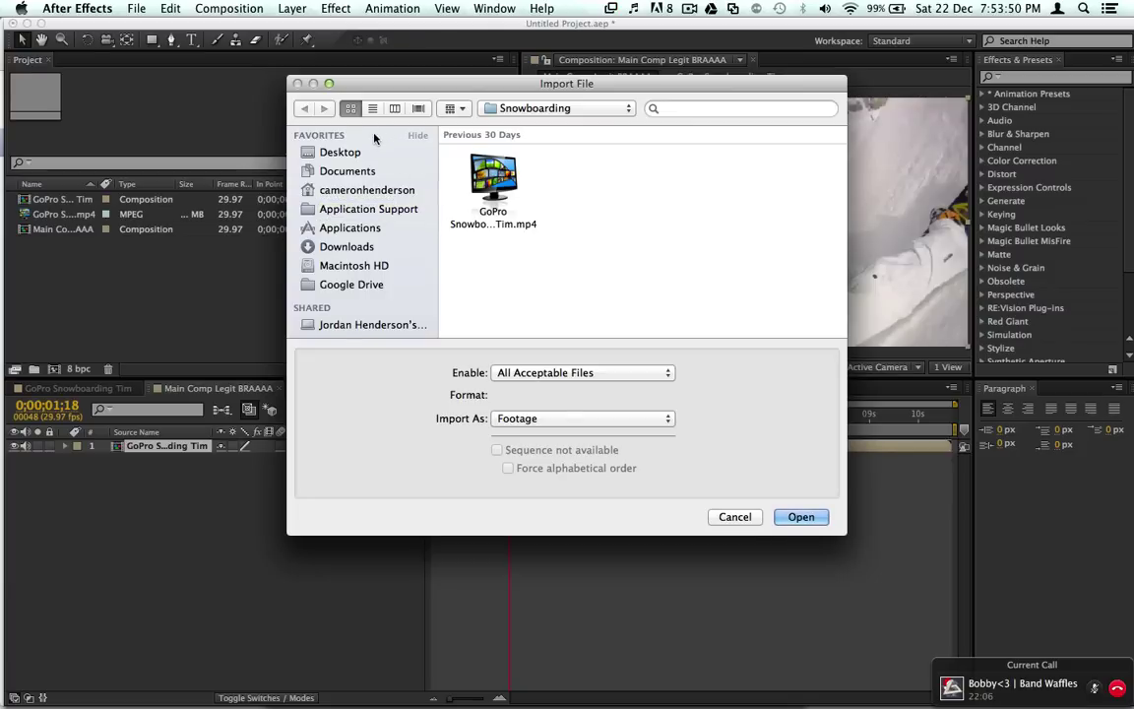
left_click(337, 169)
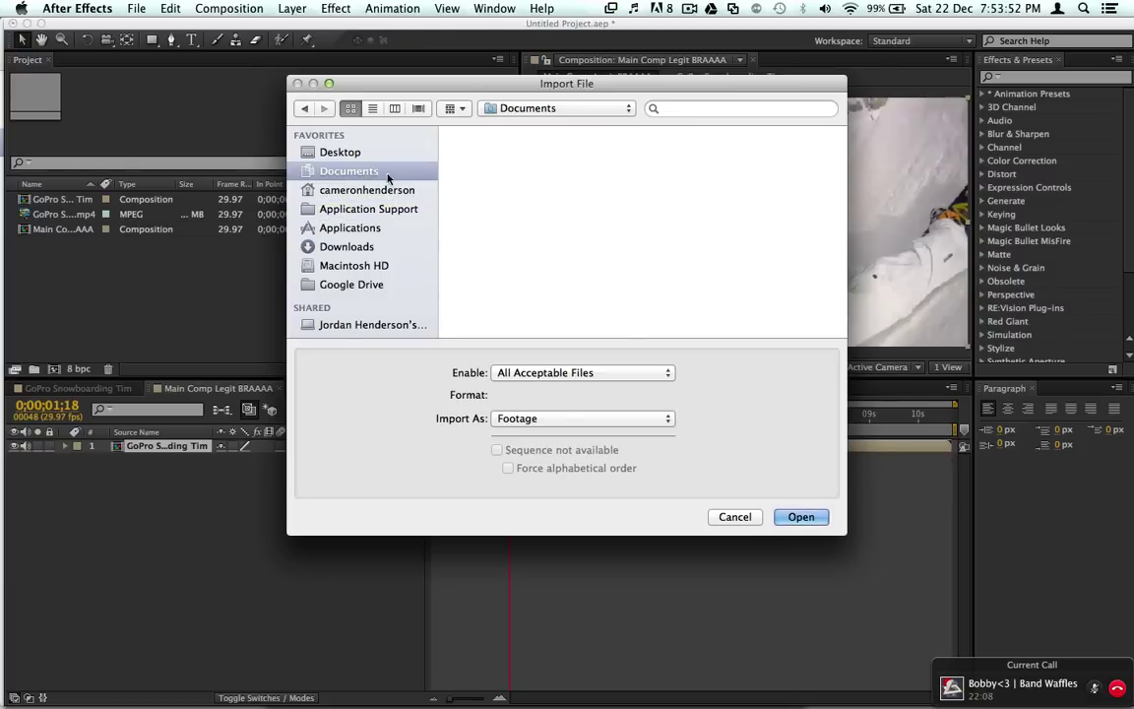
left_click(338, 193)
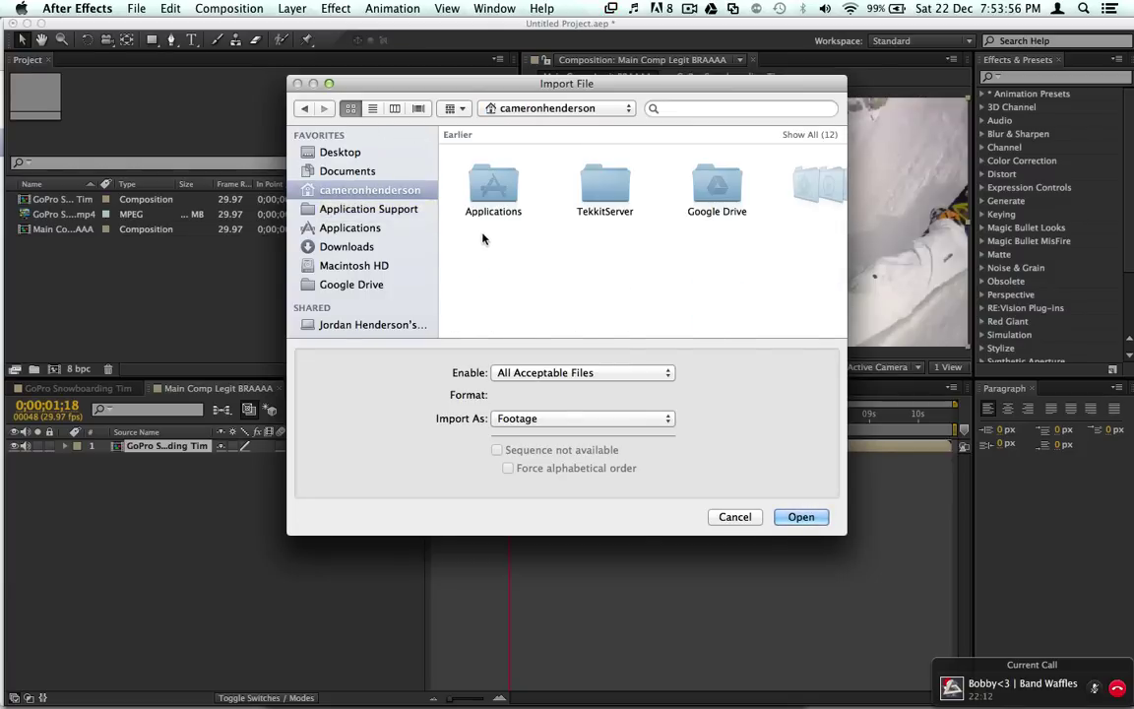
Step: Navigate into Music > iTunes > iTunes Music in the Import File dialog
scroll(642, 192, "right", 5)
scroll(640, 191, "right", 3)
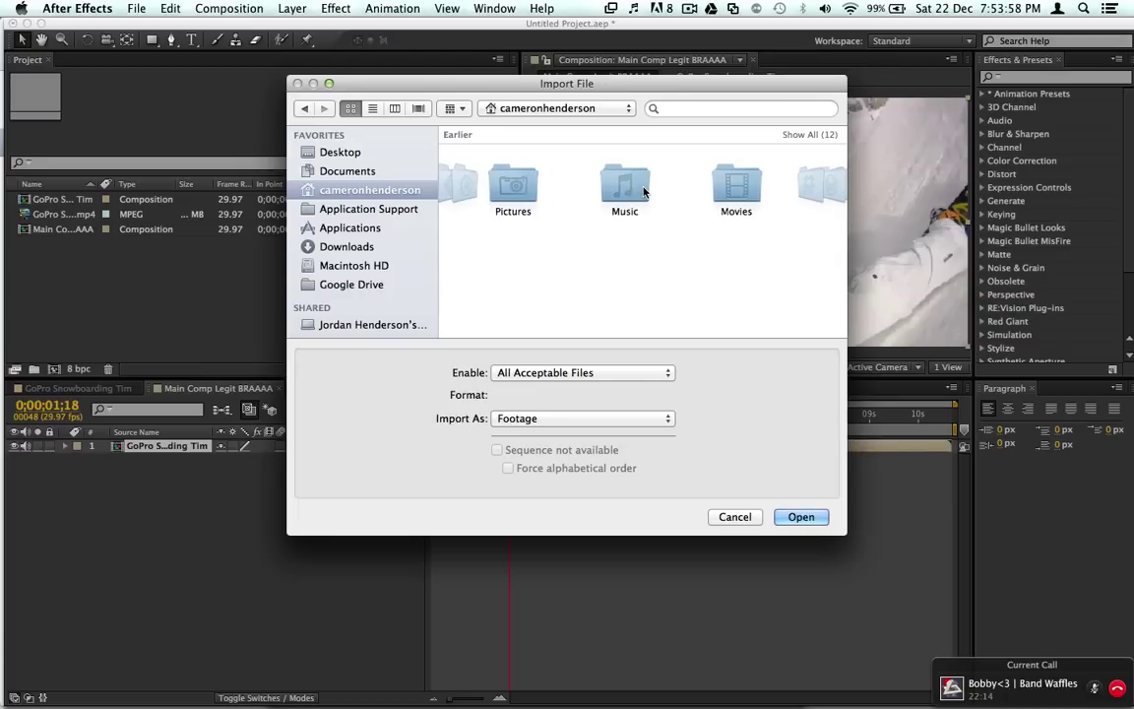
left_click(614, 188)
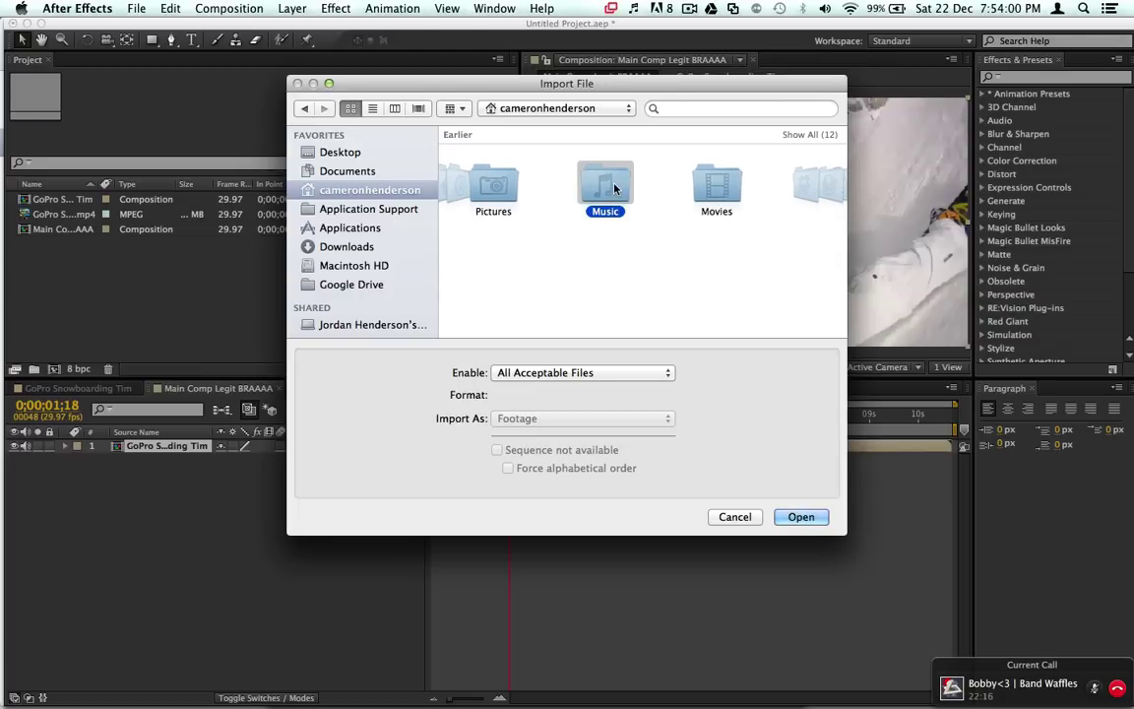
double_click(615, 188)
double_click(497, 209)
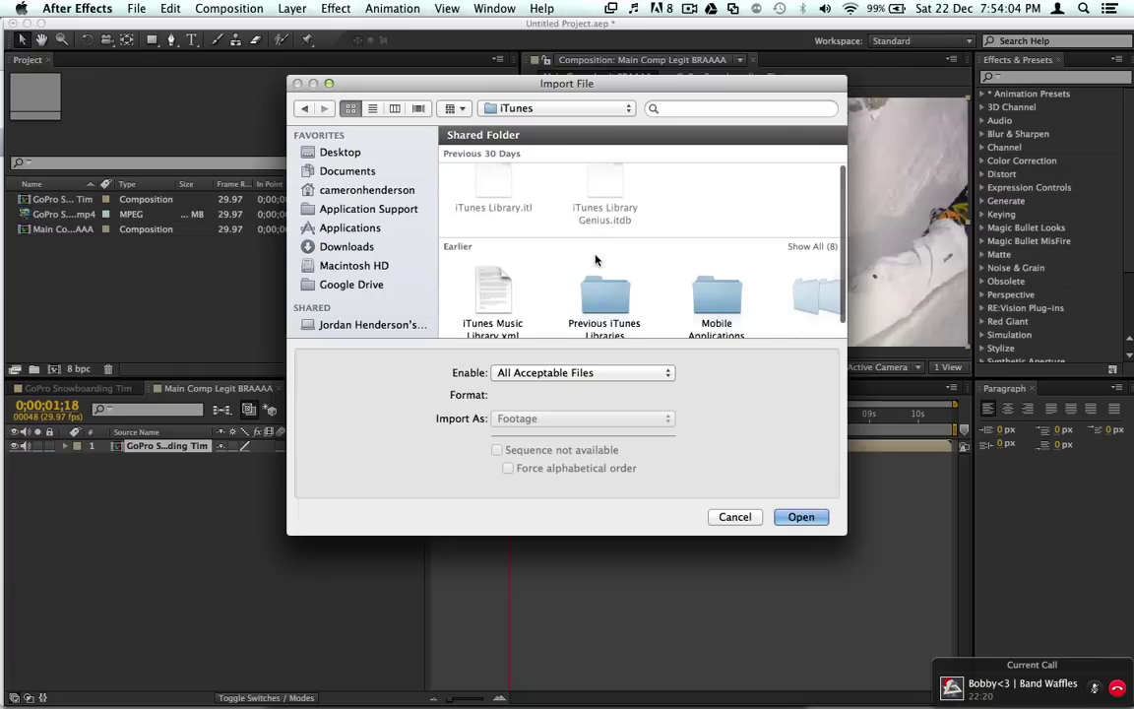
scroll(595, 259, "right", 5)
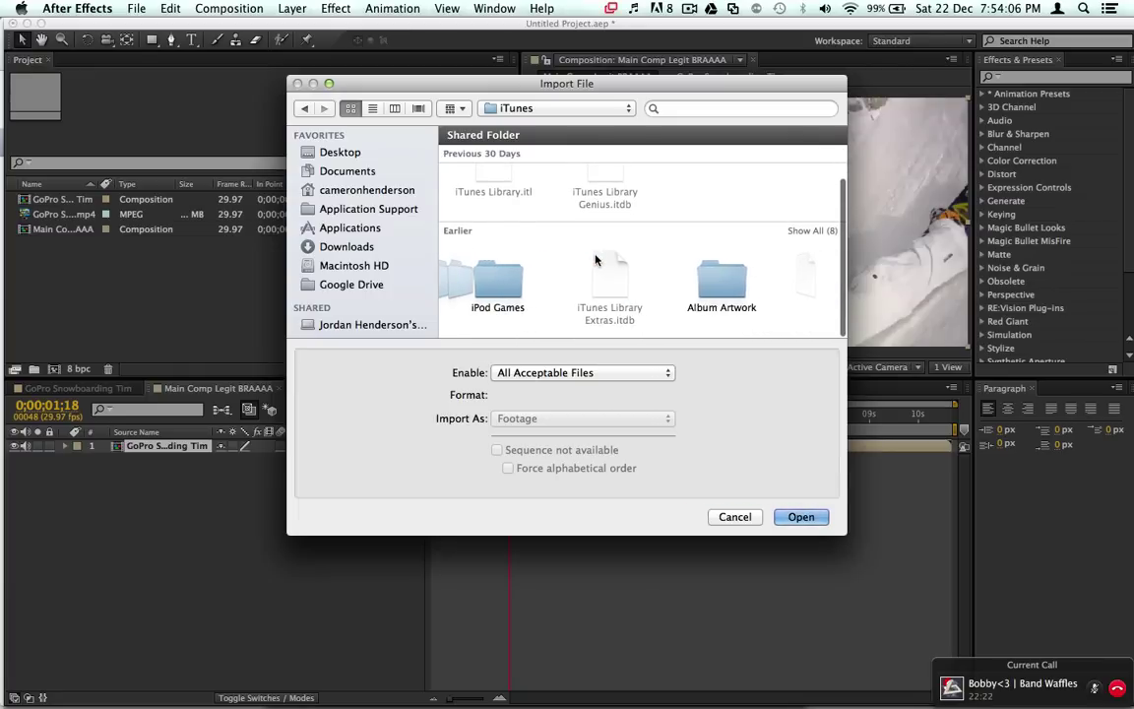
scroll(595, 259, "left", 1)
scroll(596, 259, "left", 2)
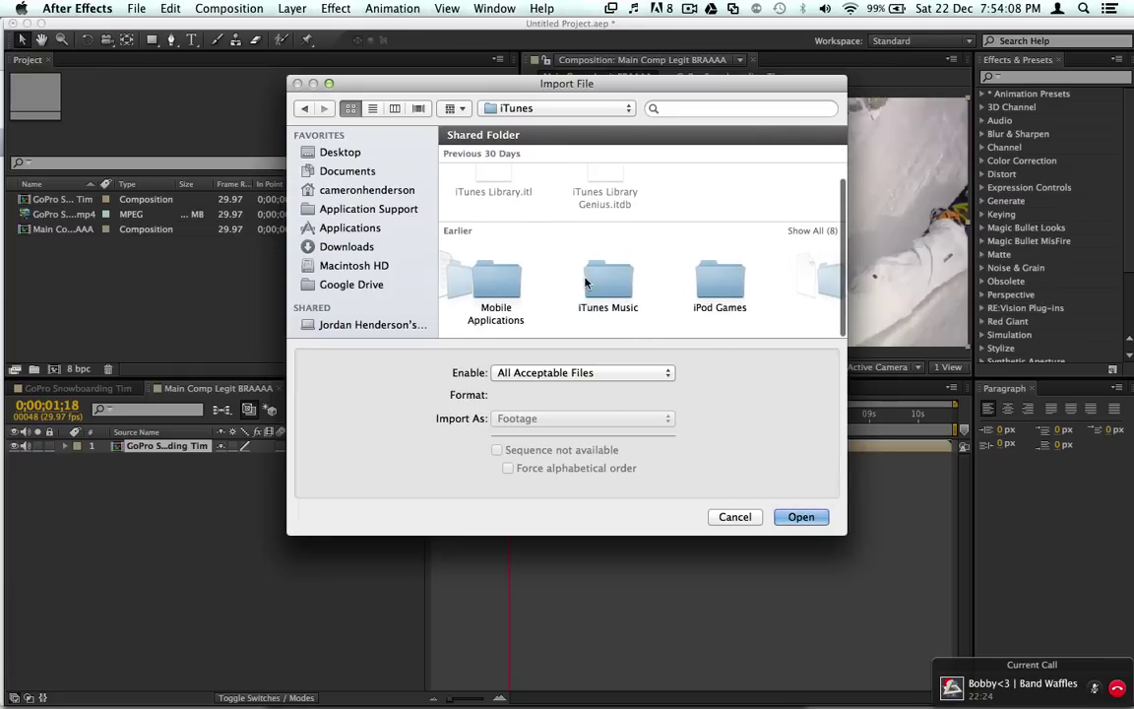
double_click(589, 280)
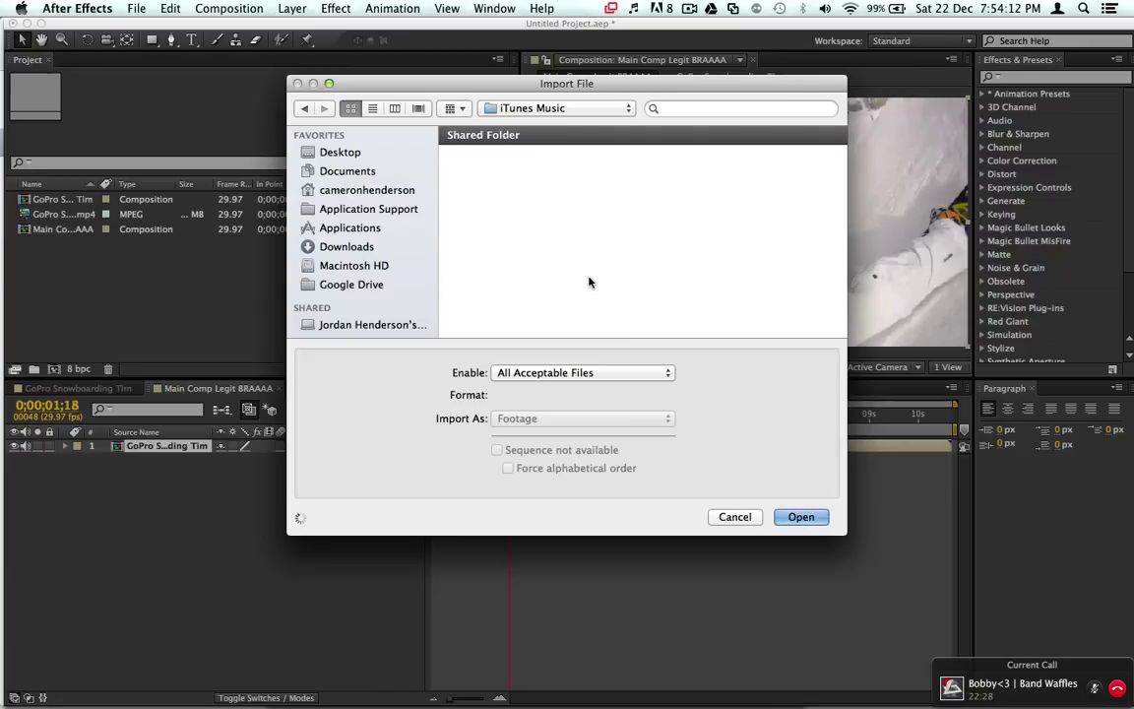
Step: Scroll through the iTunes Music artist folders looking for a music track
scroll(591, 266, "down", 3)
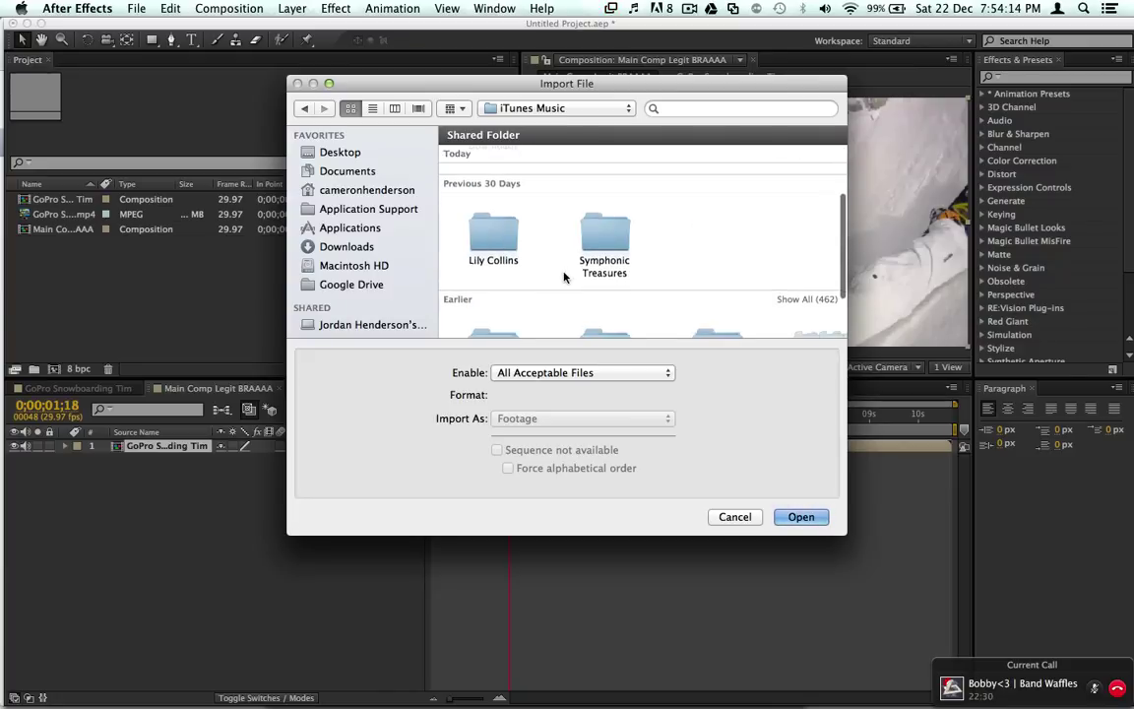
scroll(564, 278, "down", 2)
scroll(564, 278, "right", 3)
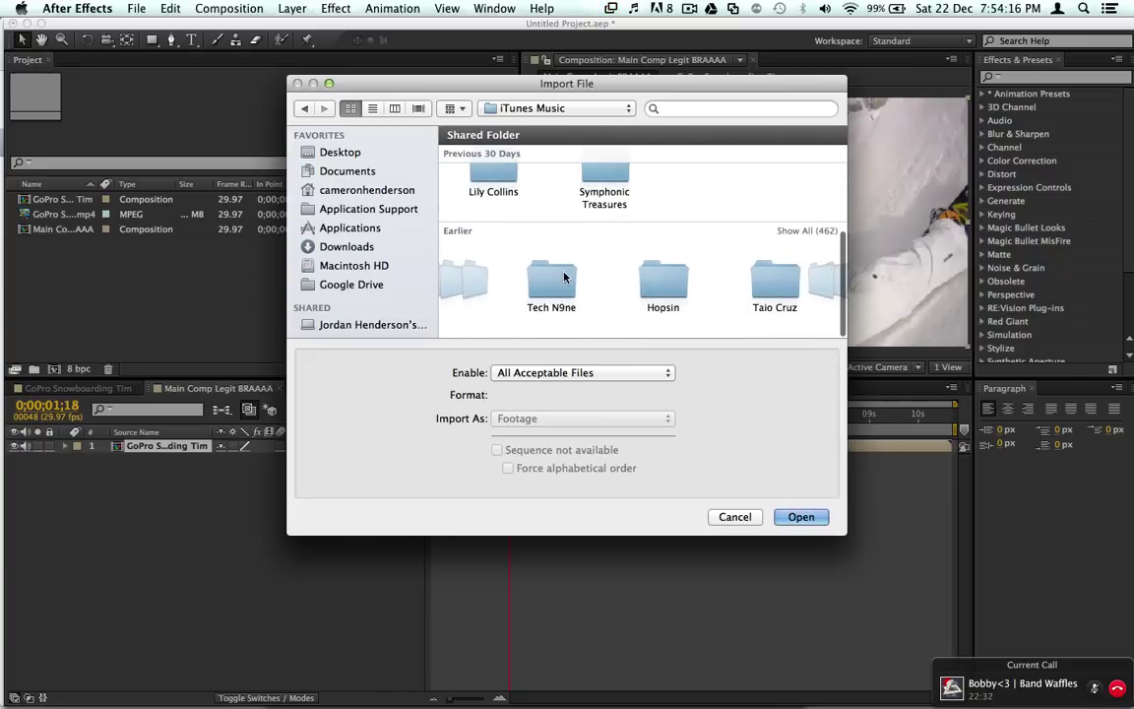
scroll(564, 277, "left", 1)
scroll(564, 277, "right", 1)
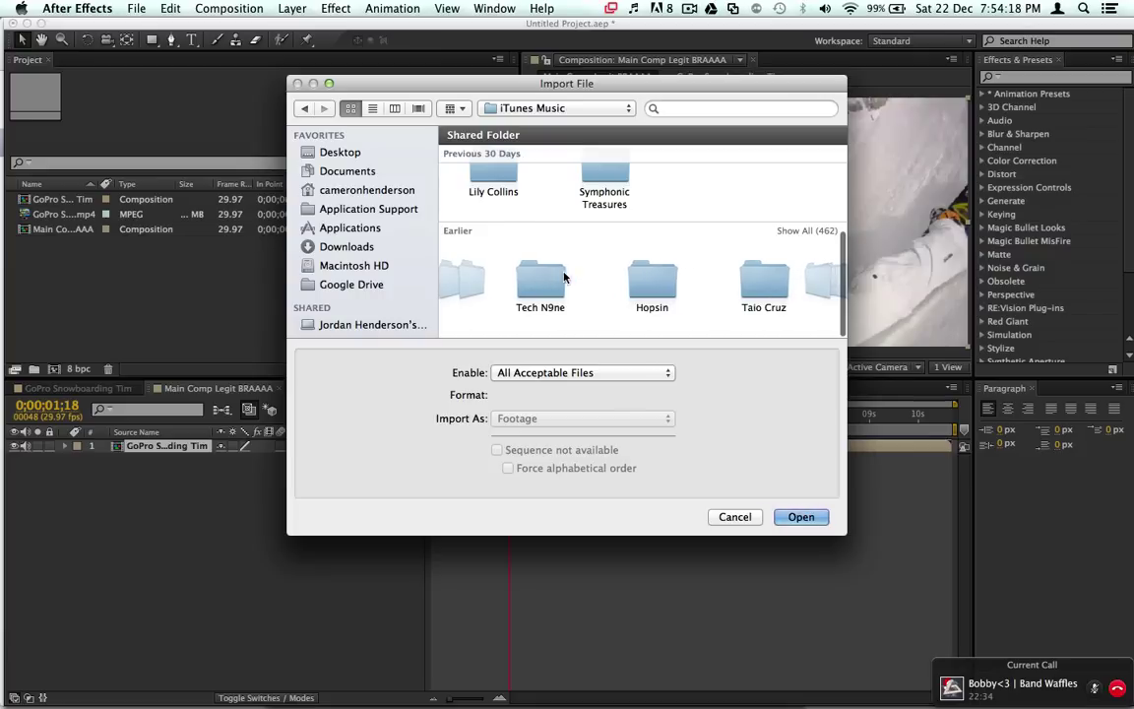
scroll(564, 277, "right", 4)
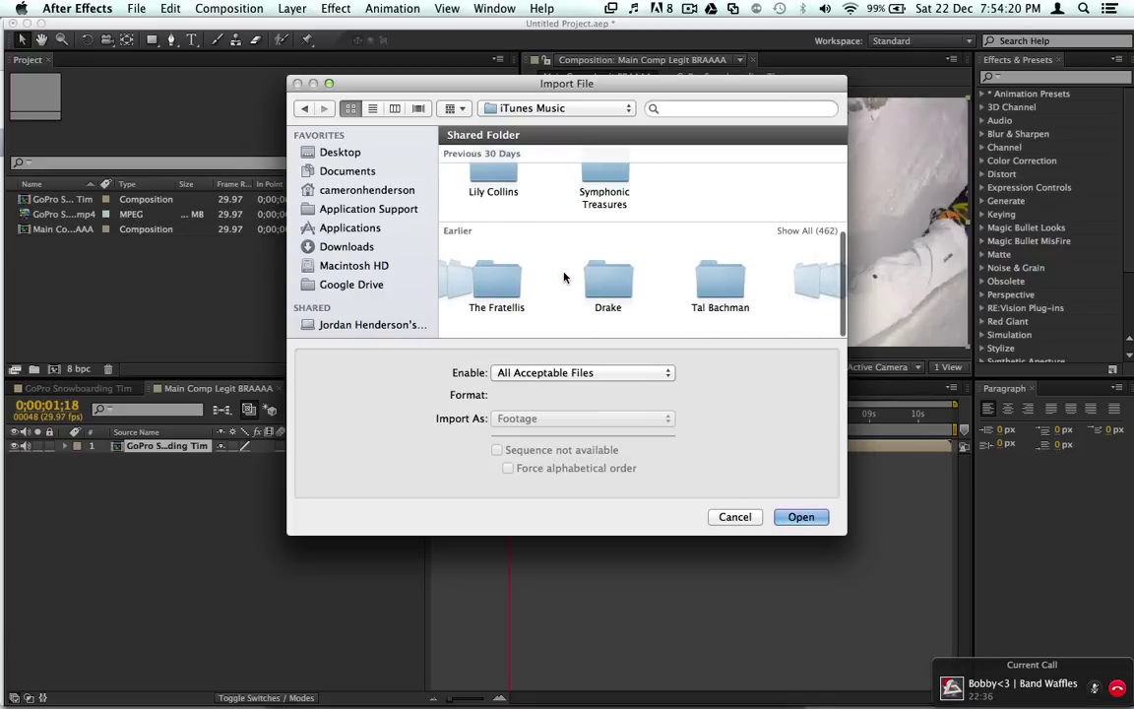
scroll(780, 291, "right", 5)
scroll(781, 290, "left", 1)
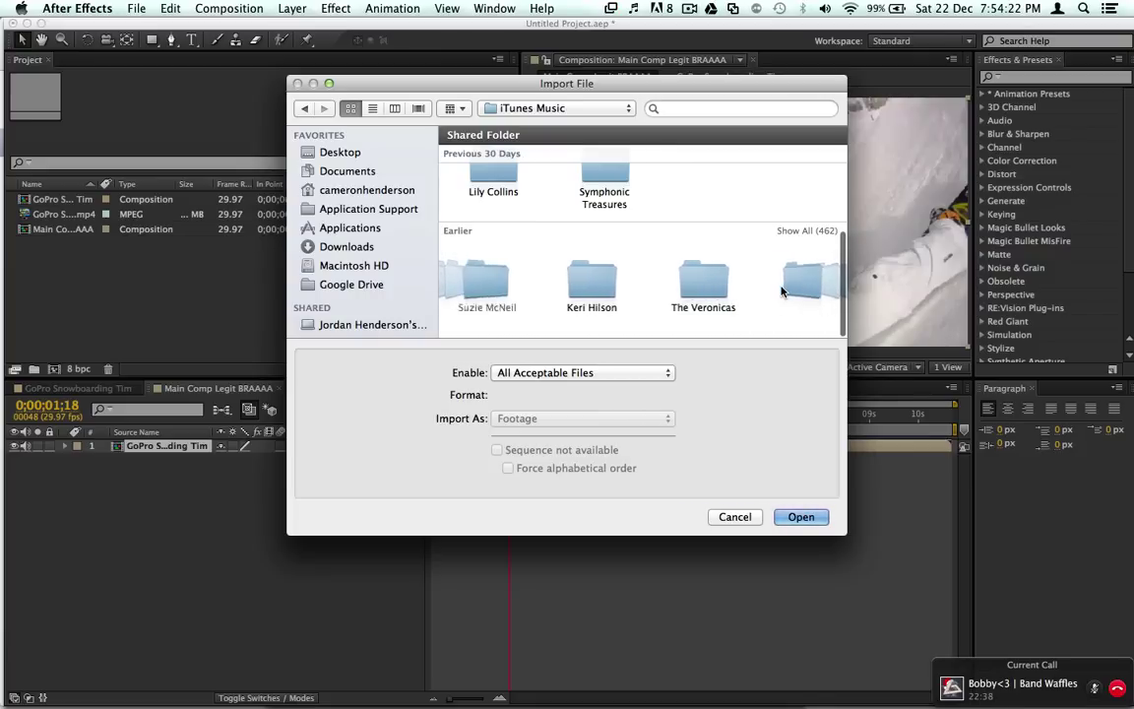
scroll(781, 290, "right", 4)
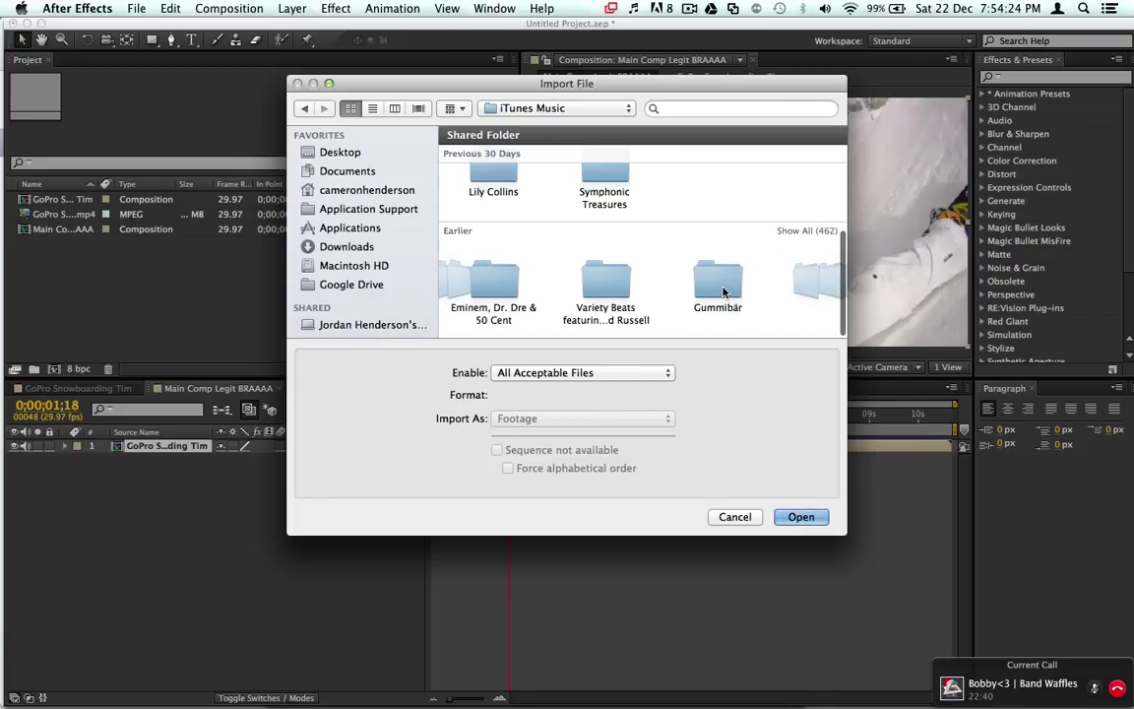
scroll(724, 291, "right", 3)
scroll(724, 291, "left", 1)
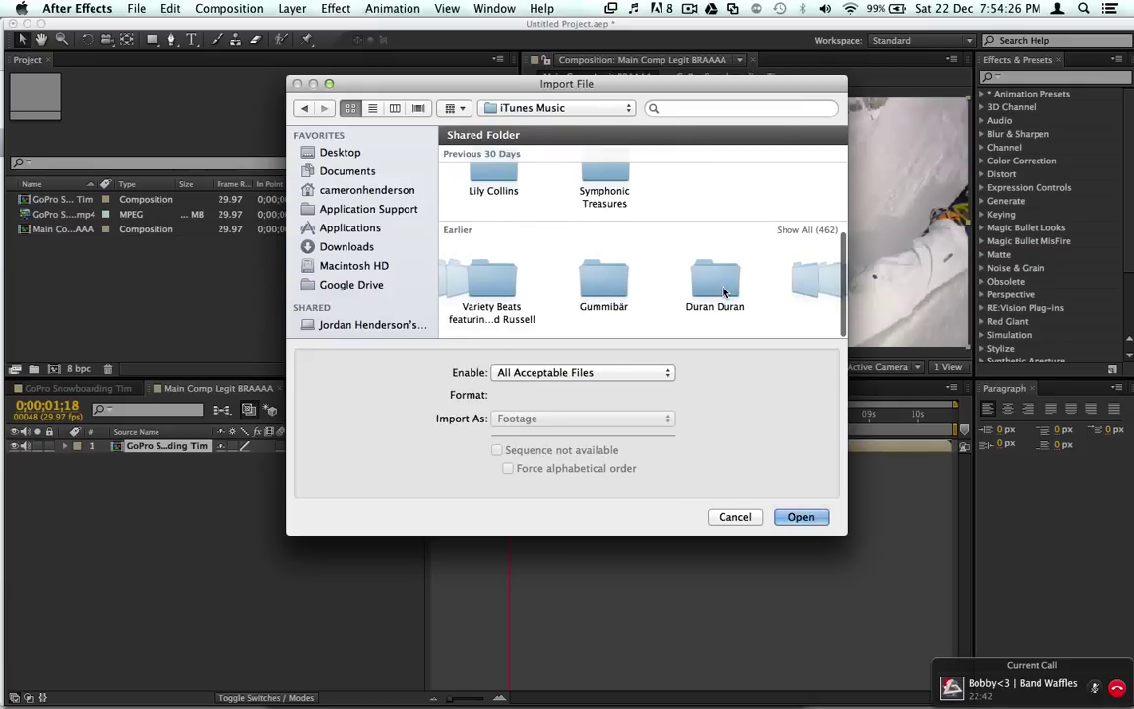
scroll(724, 291, "right", 3)
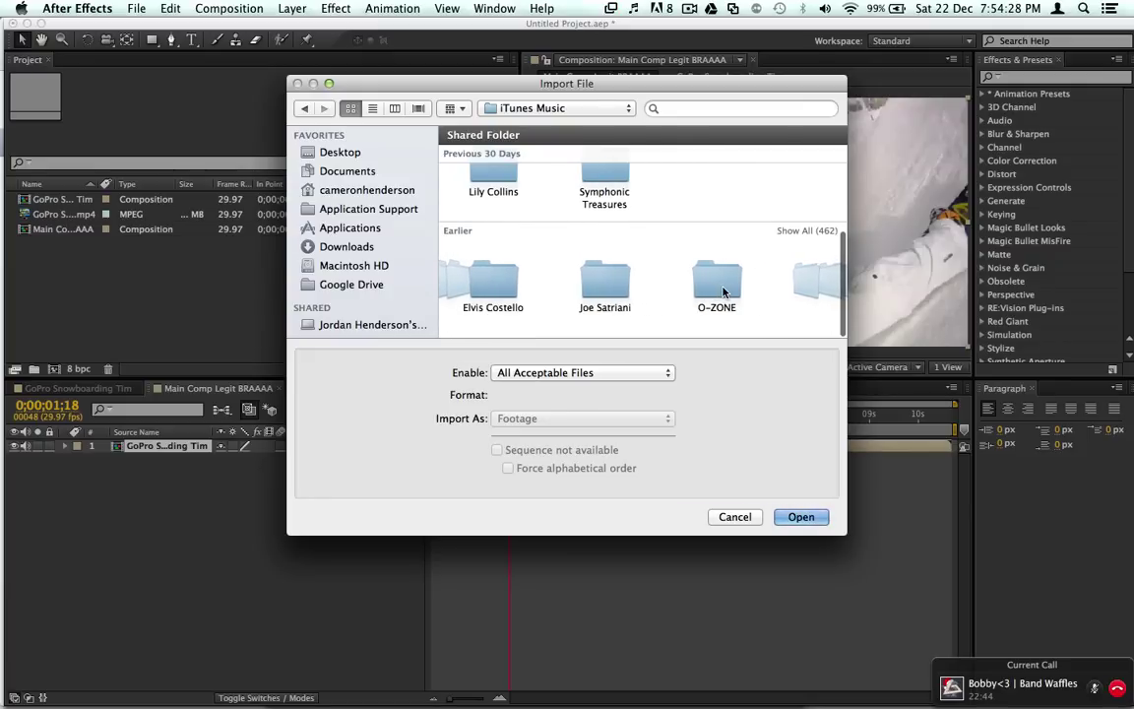
scroll(723, 292, "right", 2)
scroll(724, 292, "right", 4)
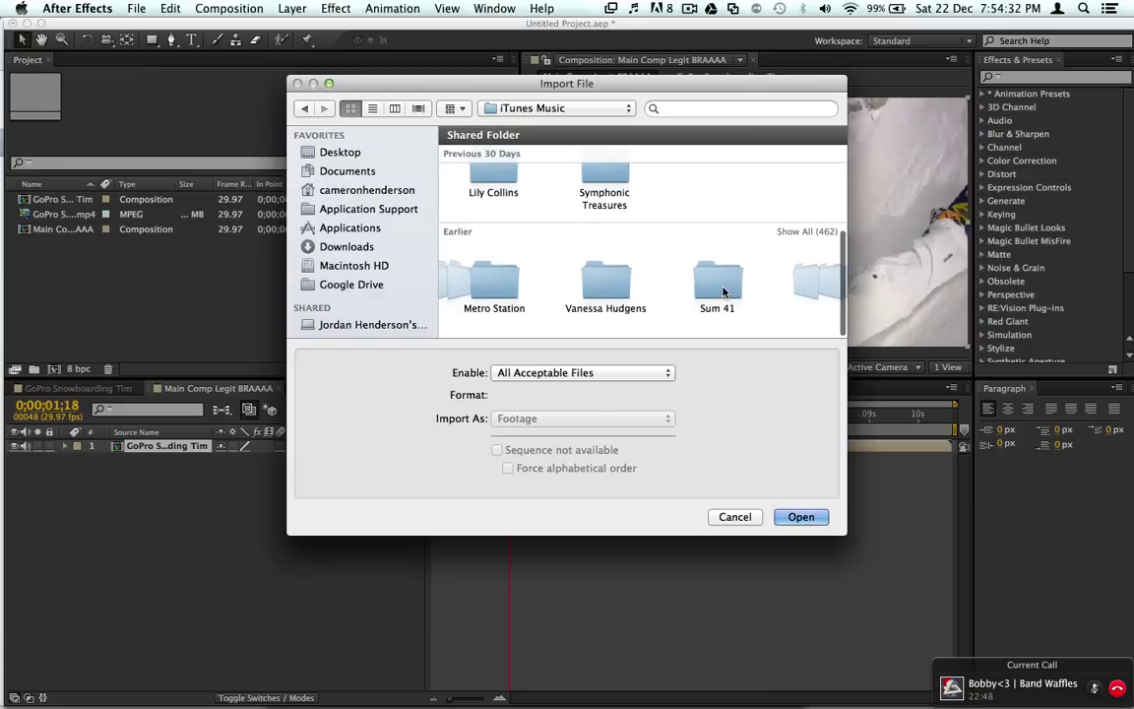
scroll(724, 292, "right", 4)
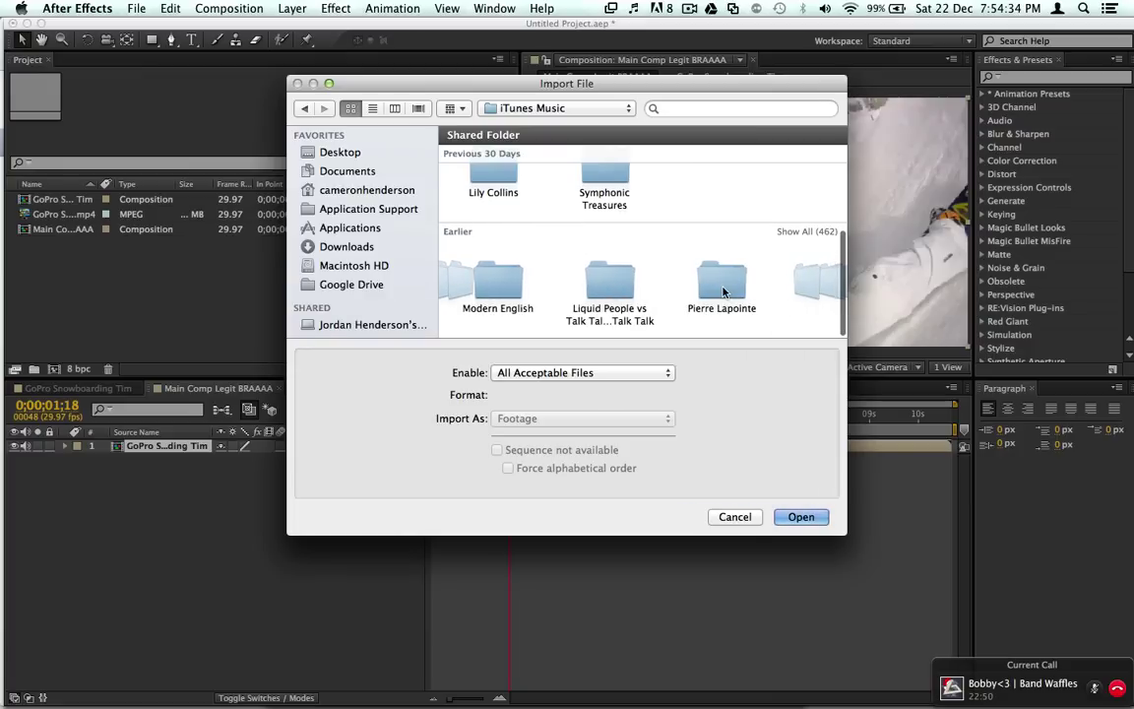
scroll(723, 293, "right", 5)
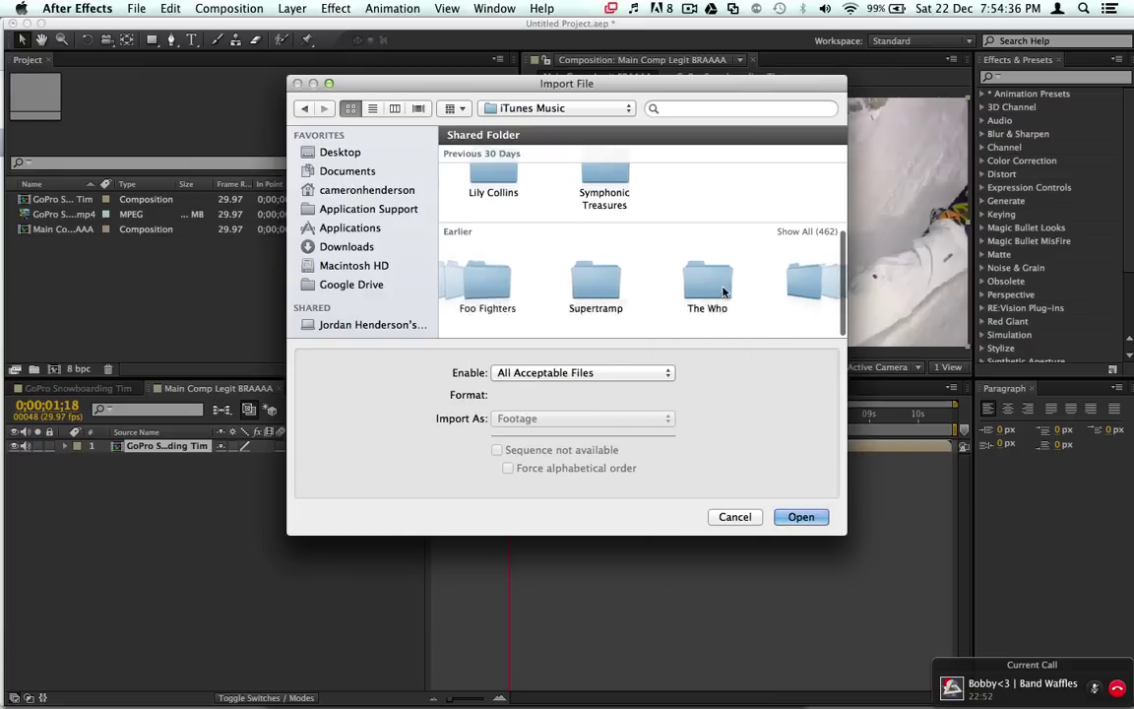
scroll(724, 292, "right", 2)
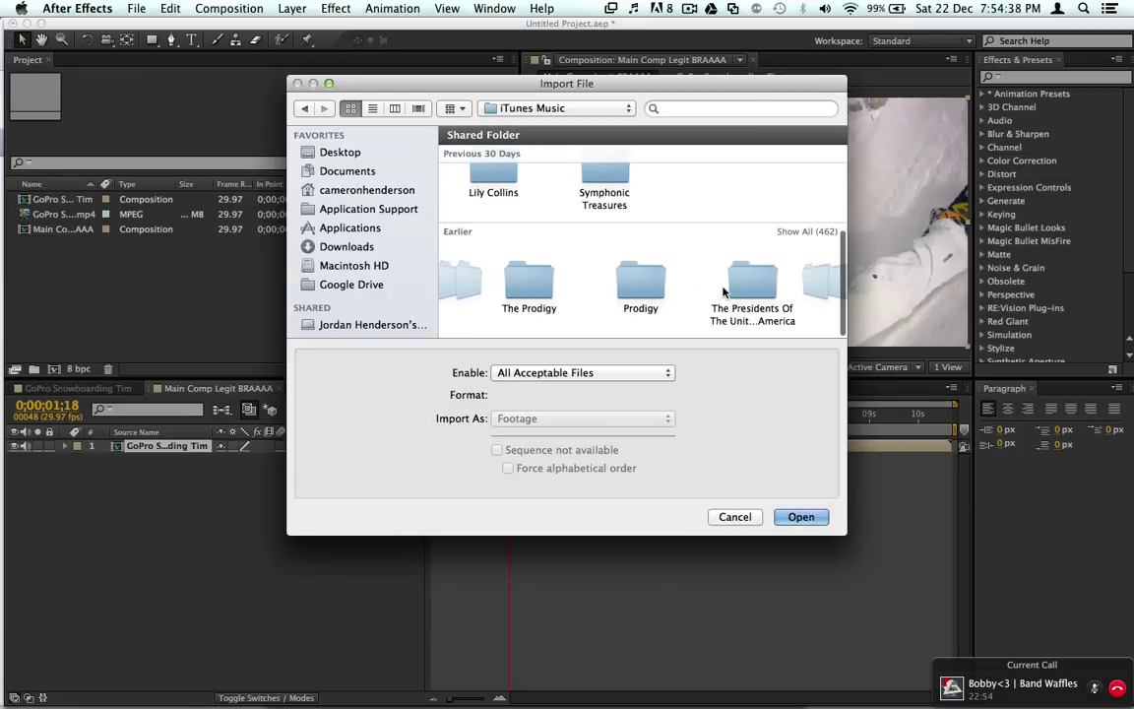
scroll(723, 292, "right", 5)
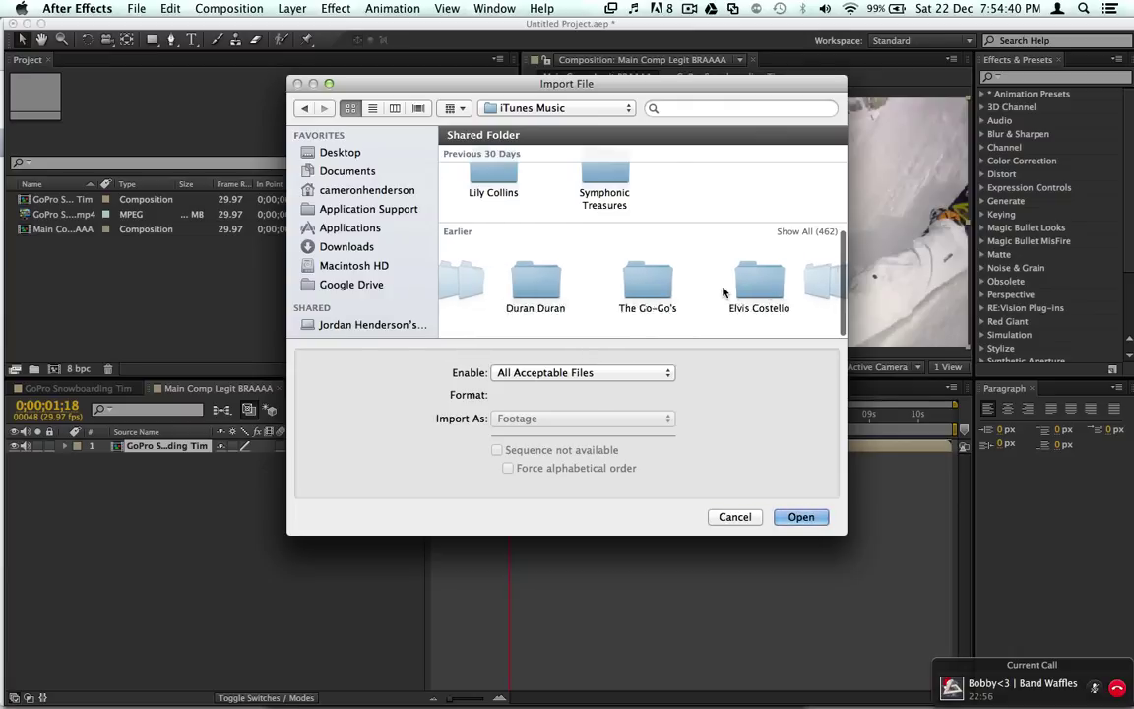
scroll(723, 292, "right", 5)
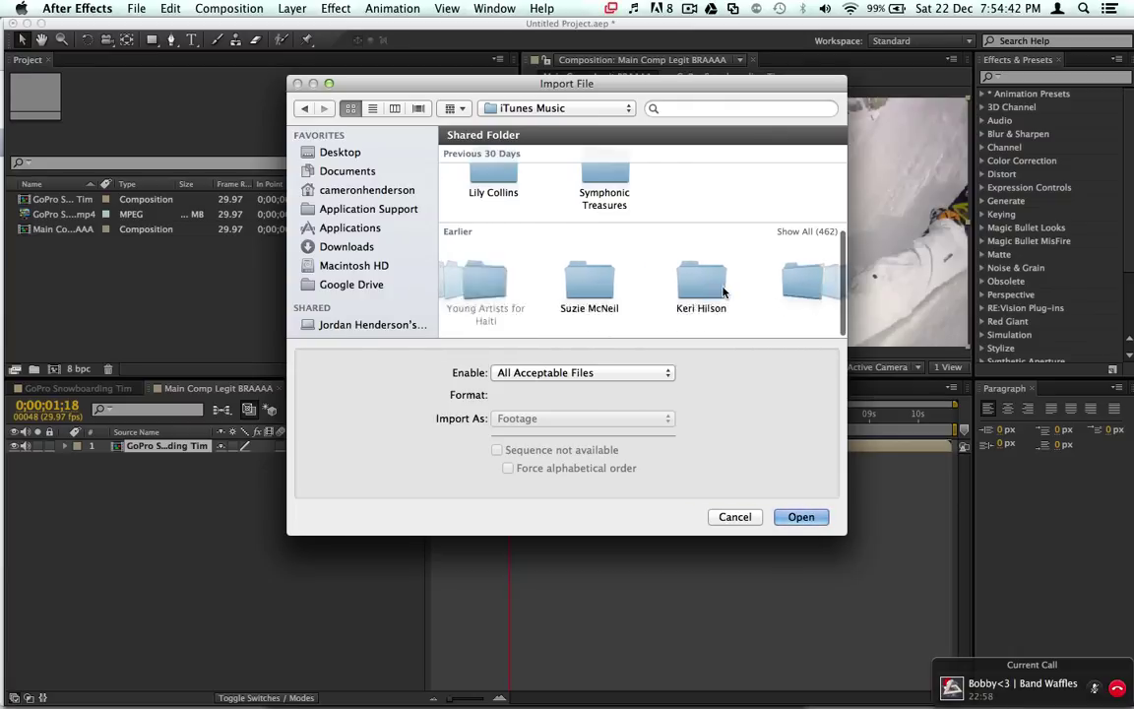
scroll(748, 284, "left", 4)
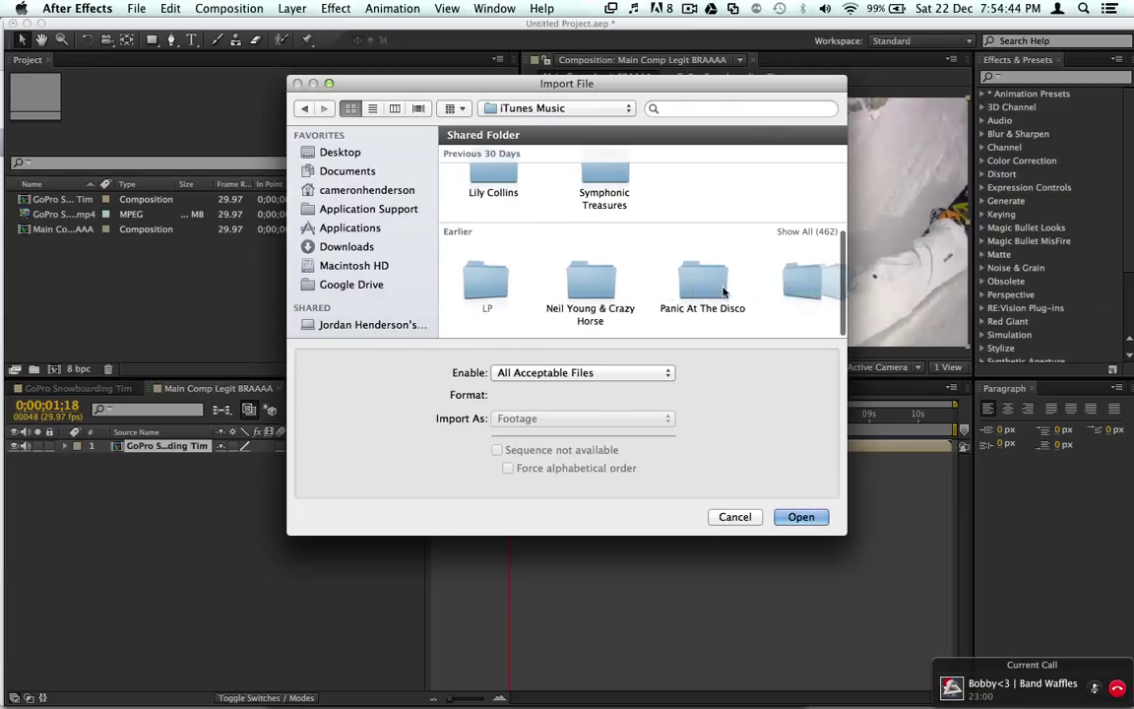
scroll(772, 273, "left", 3)
scroll(739, 234, "up", 5)
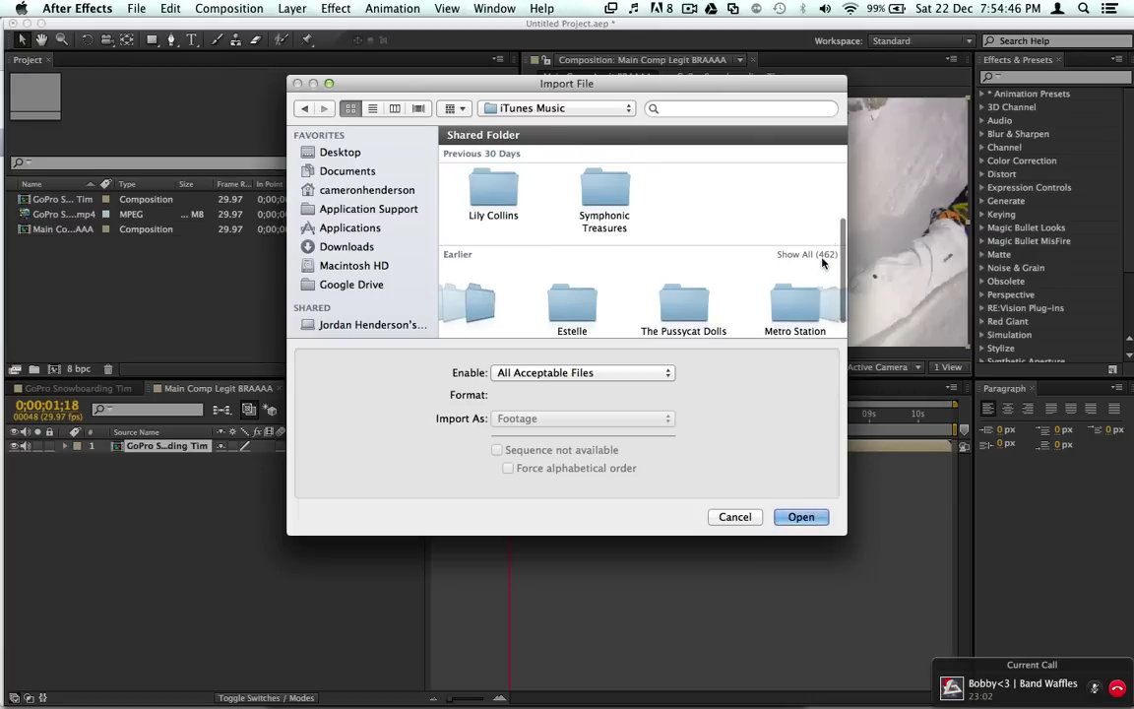
scroll(833, 234, "up", 2)
scroll(834, 233, "down", 4)
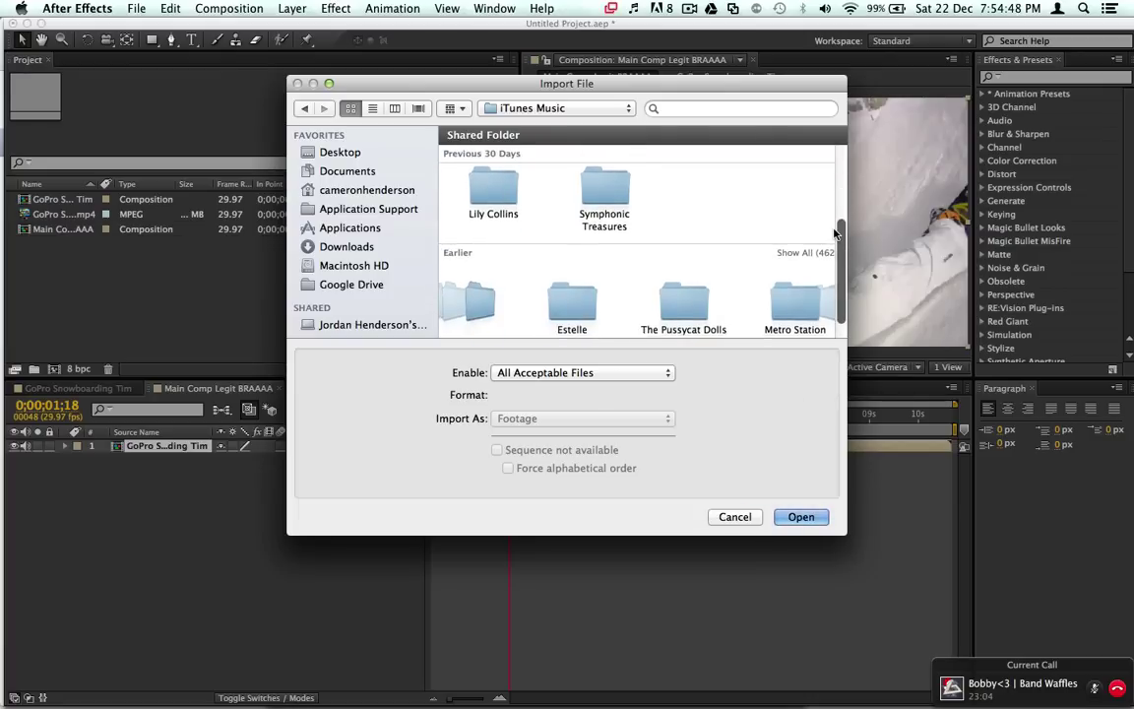
scroll(834, 233, "up", 1)
scroll(711, 325, "down", 3)
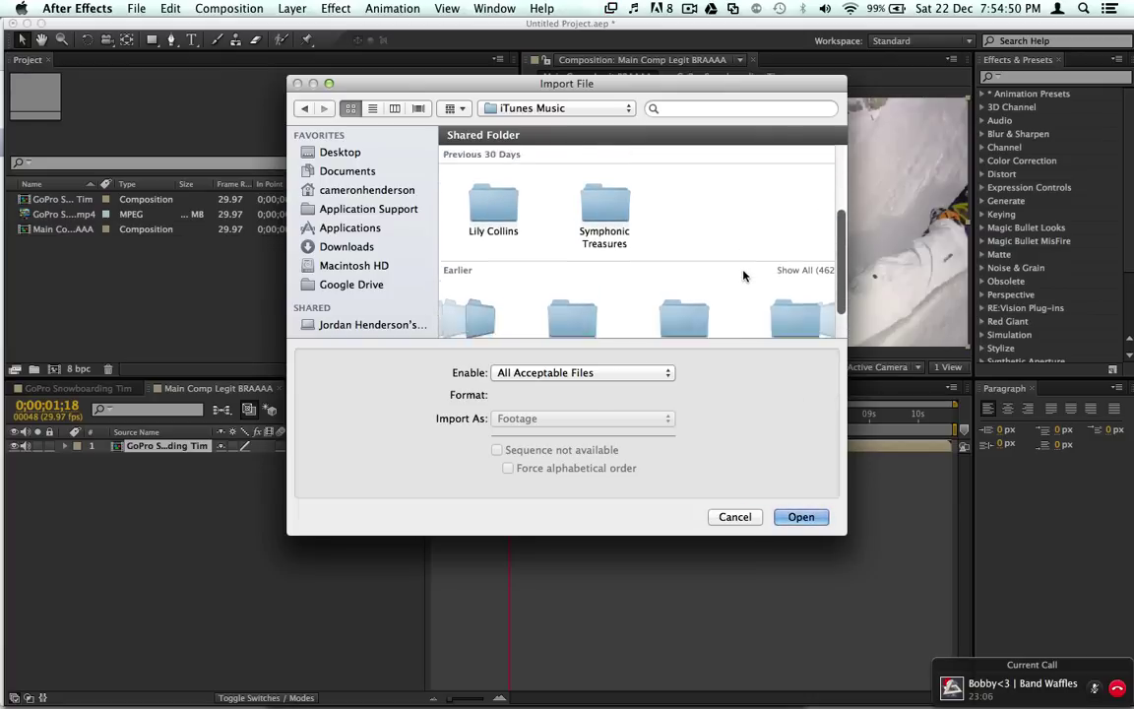
scroll(743, 276, "right", 2)
scroll(743, 276, "right", 2)
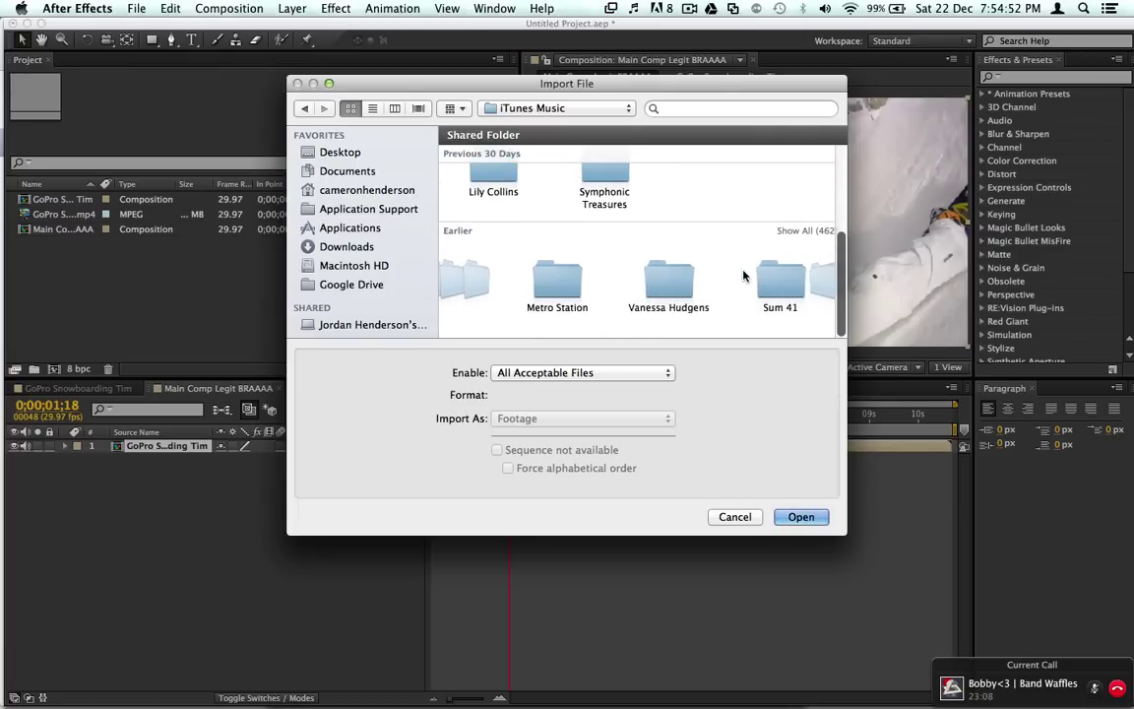
scroll(744, 276, "left", 1)
scroll(767, 187, "up", 2)
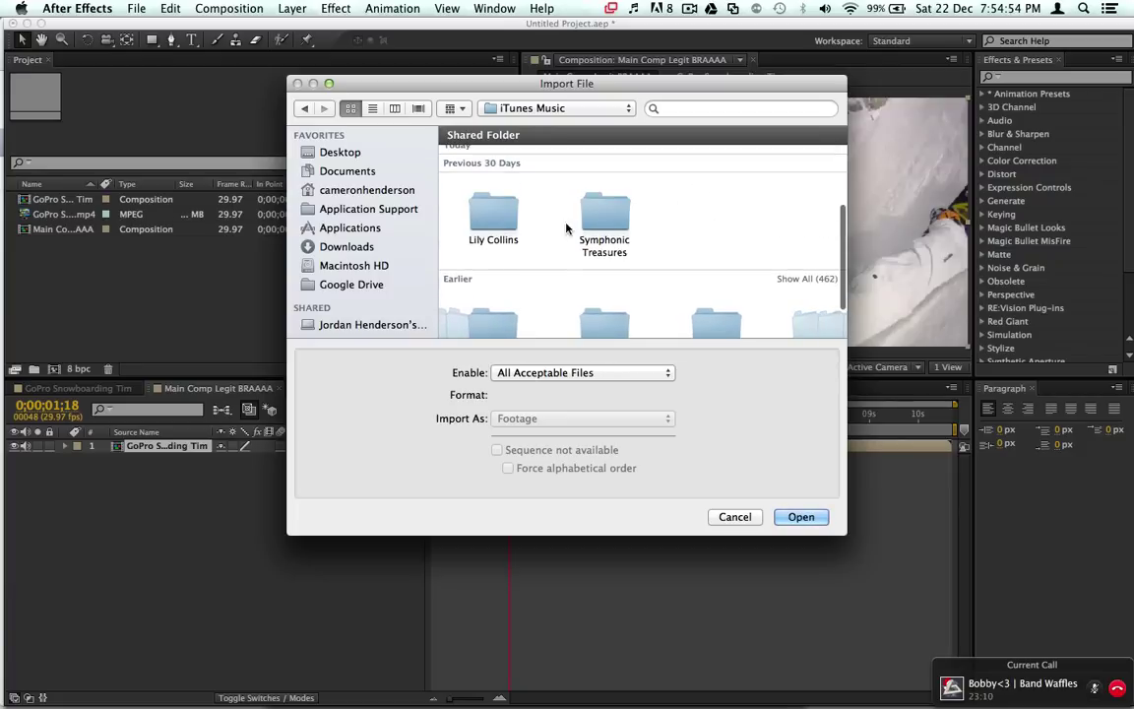
double_click(502, 219)
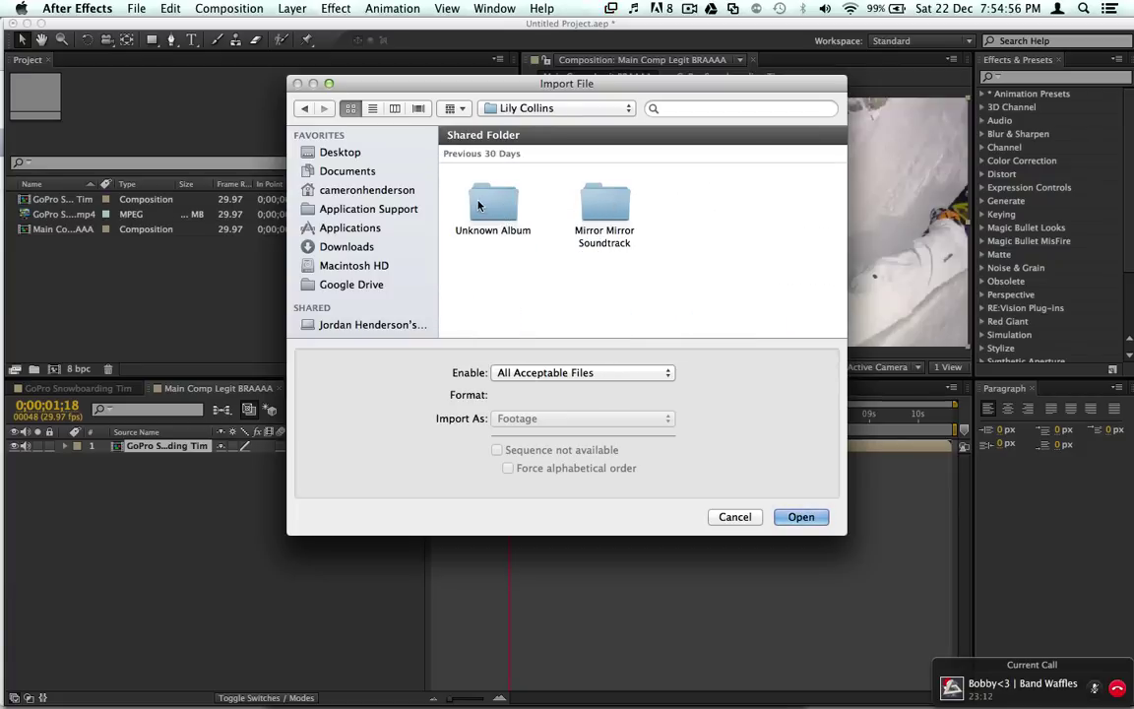
double_click(479, 204)
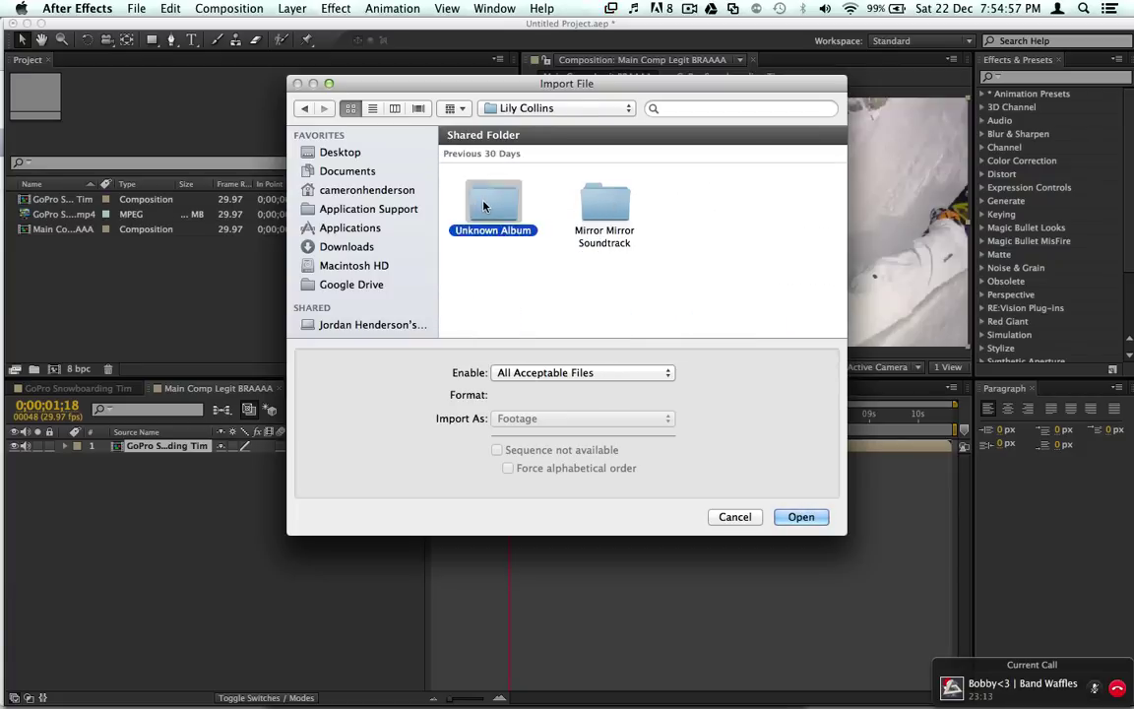
left_click(304, 109)
left_click(304, 108)
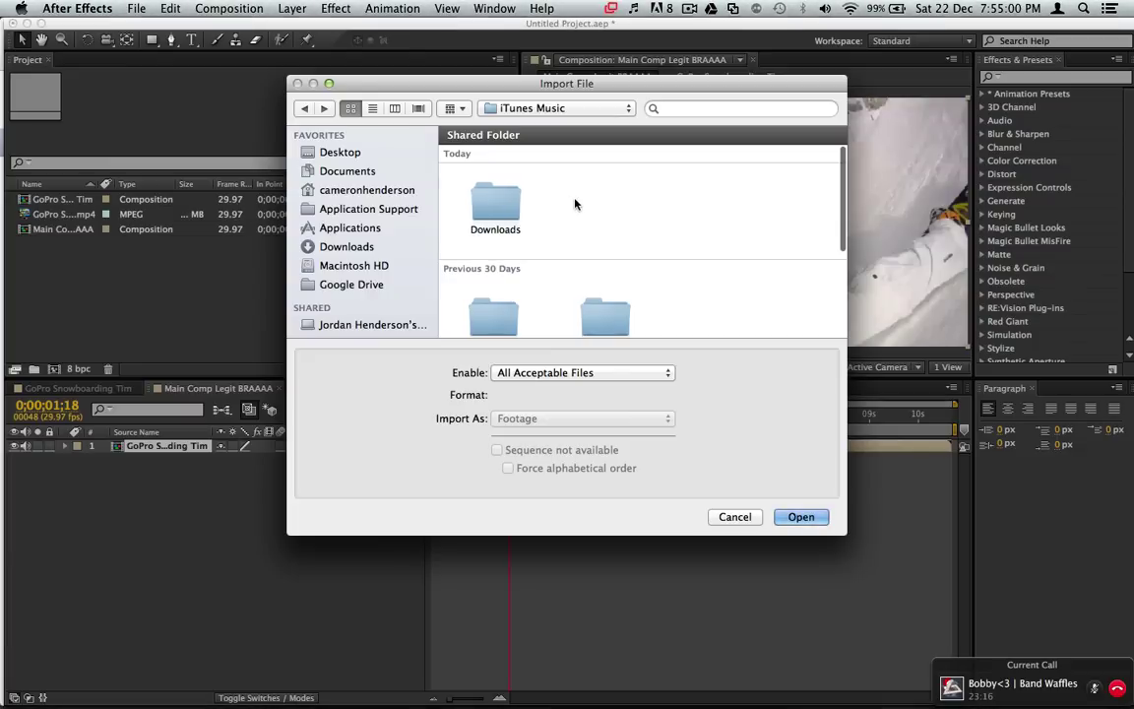
scroll(599, 276, "down", 5)
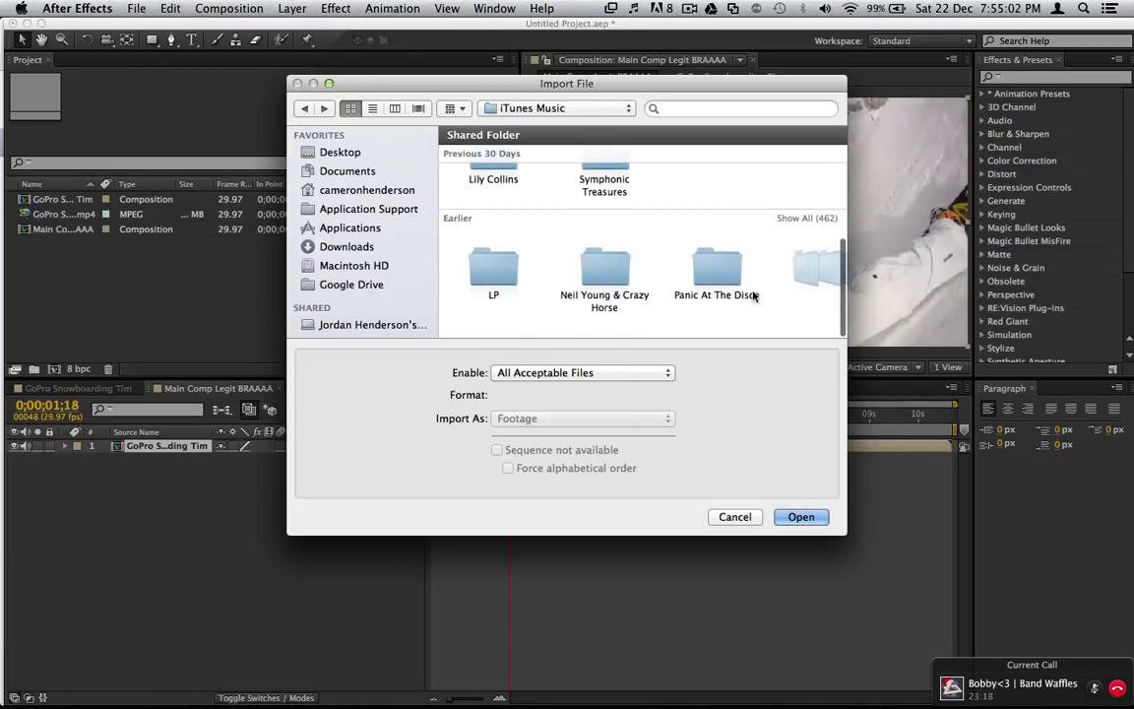
scroll(738, 290, "right", 4)
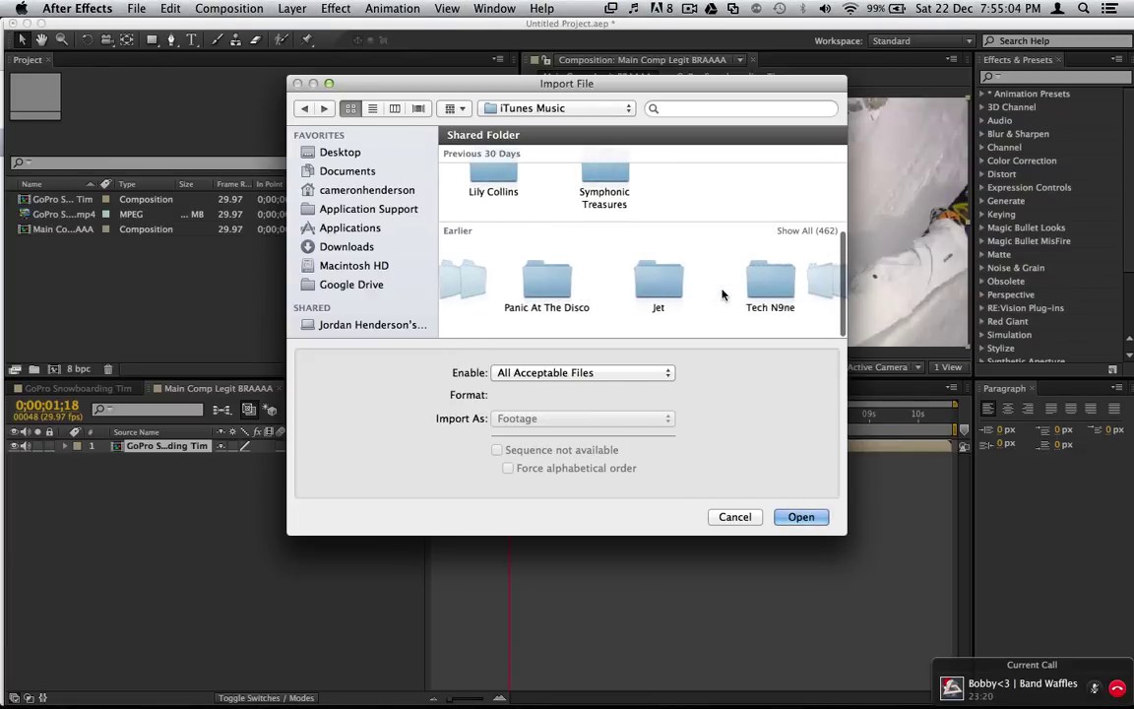
scroll(722, 294, "right", 6)
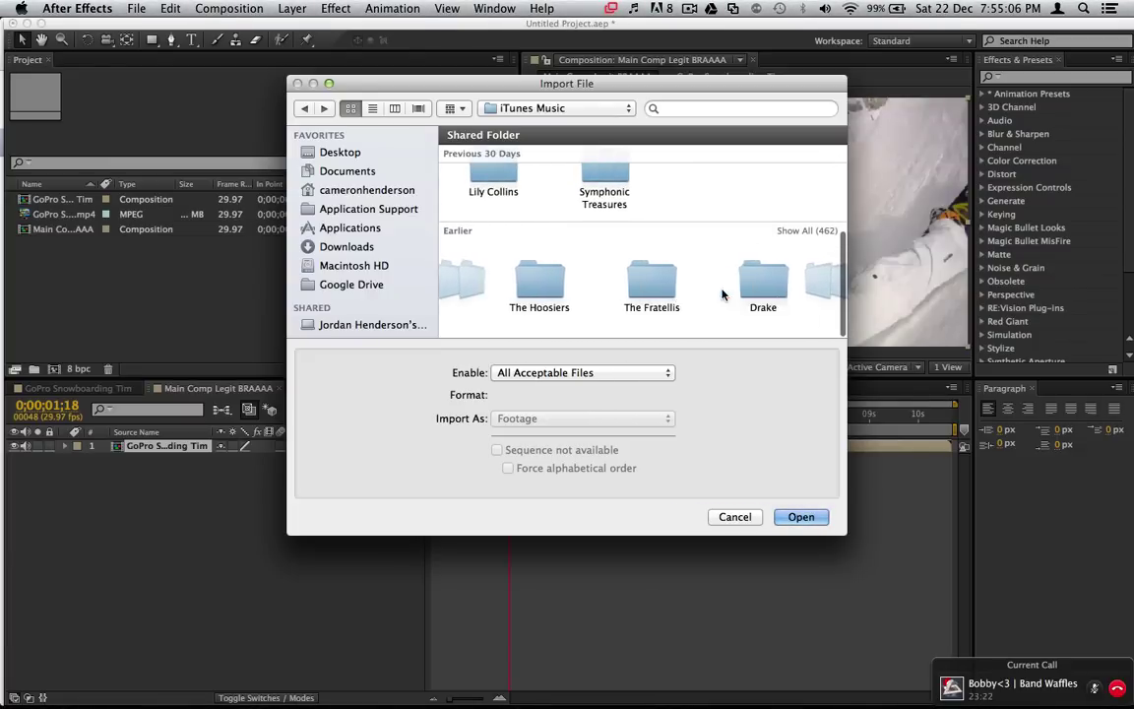
scroll(722, 294, "right", 6)
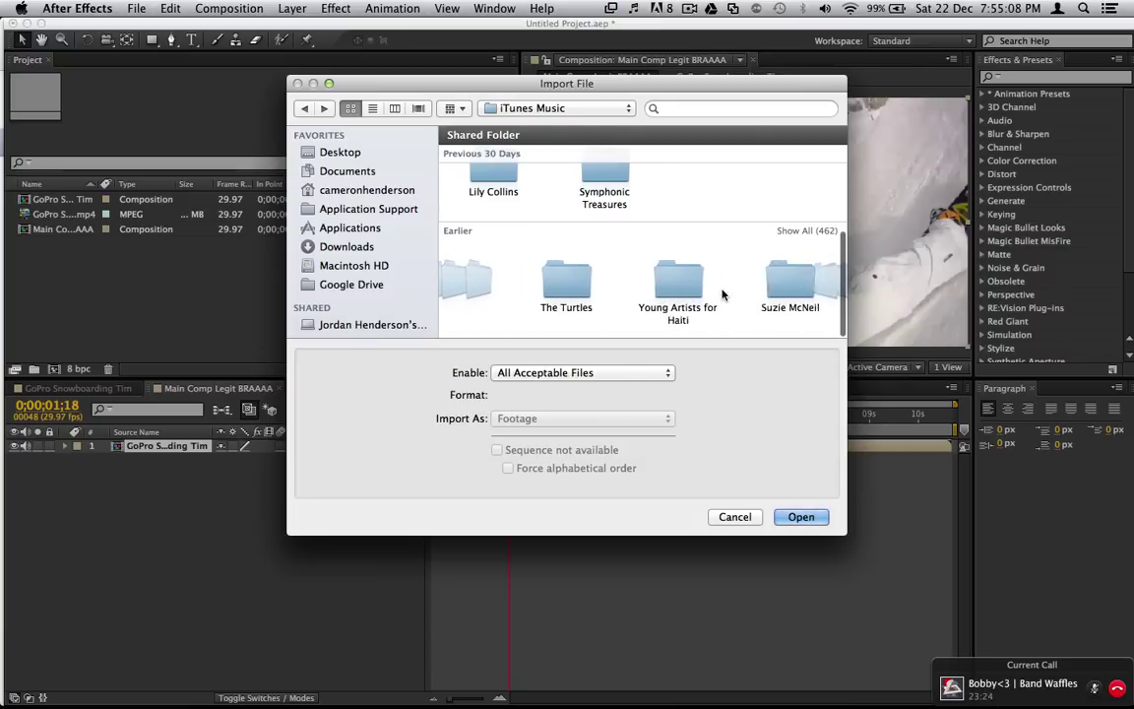
scroll(722, 295, "right", 6)
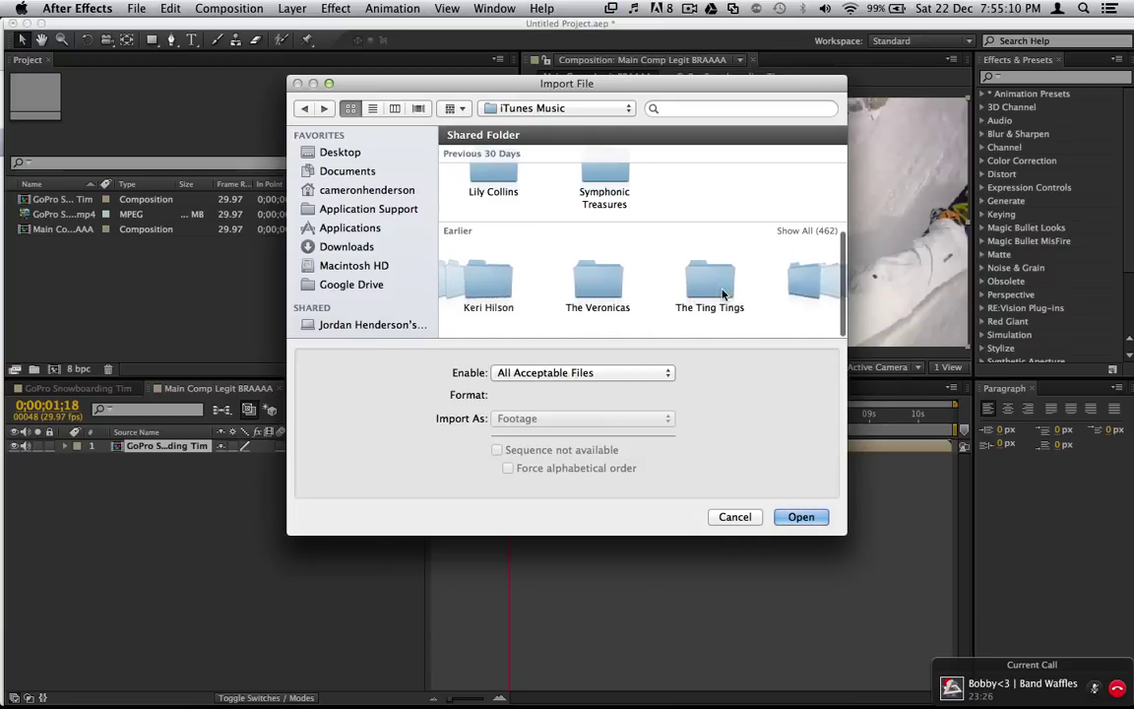
scroll(721, 294, "right", 6)
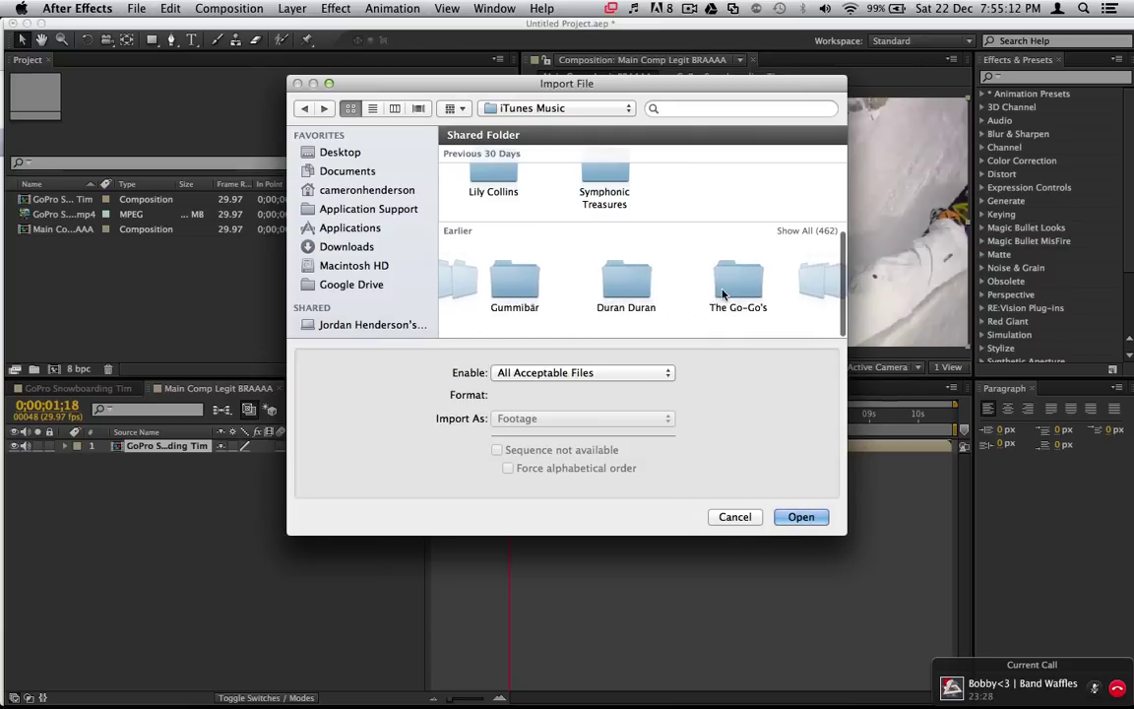
scroll(721, 295, "right", 4)
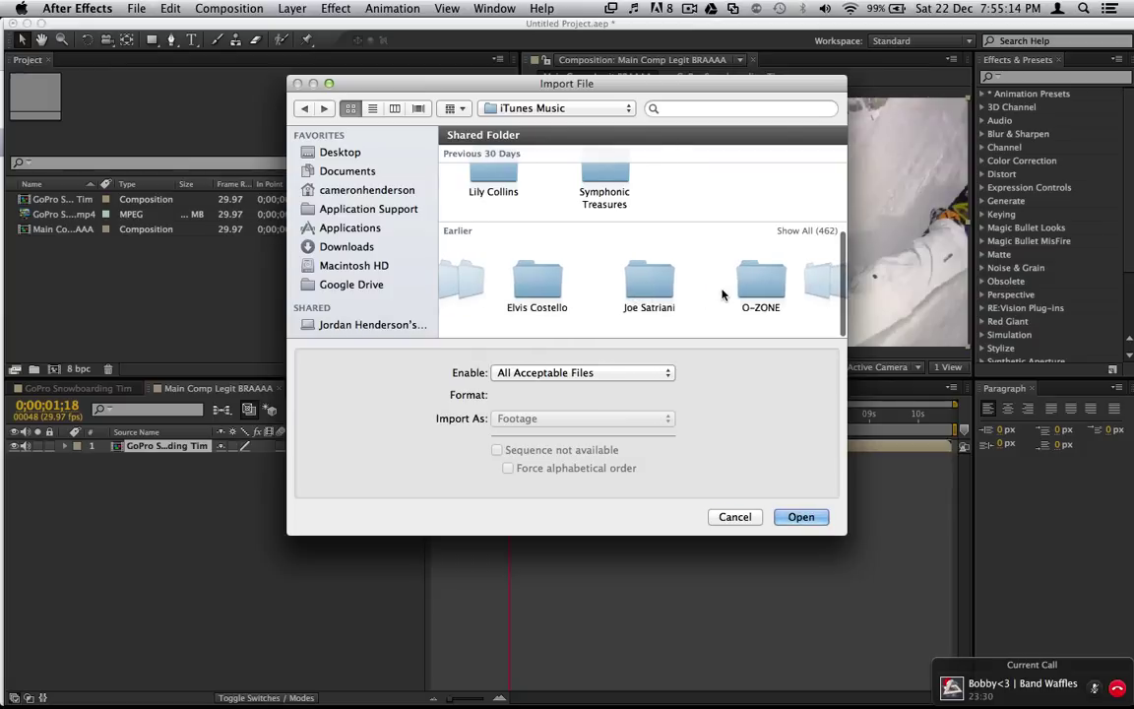
scroll(722, 294, "right", 8)
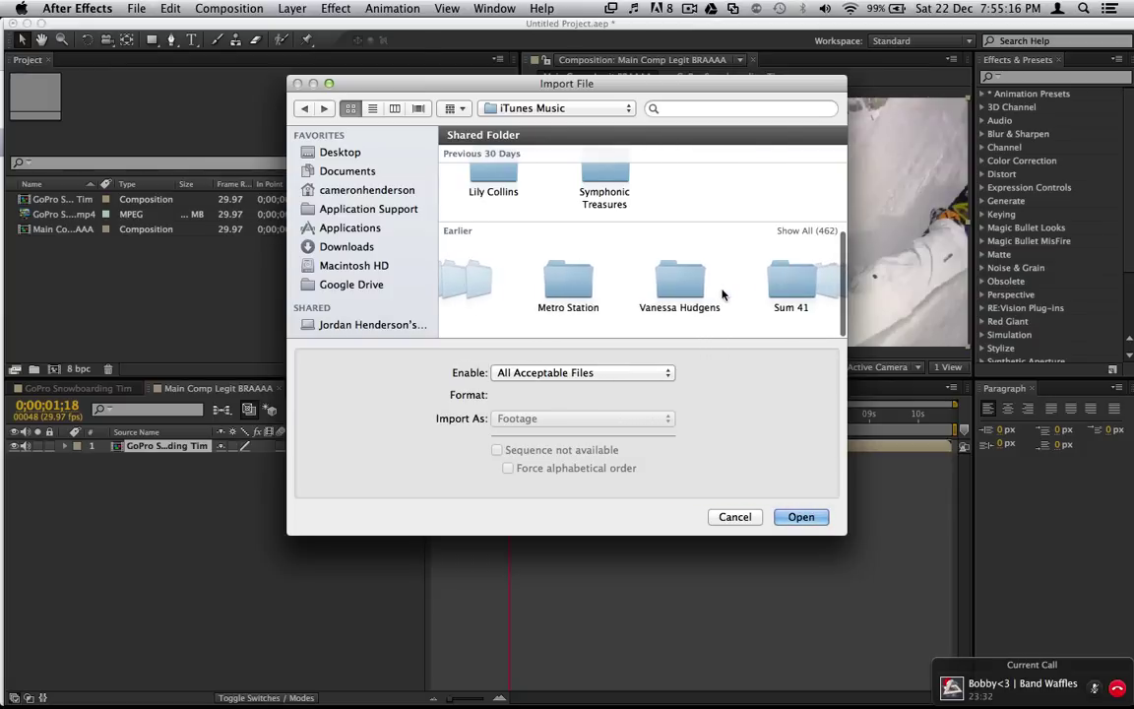
scroll(721, 295, "right", 6)
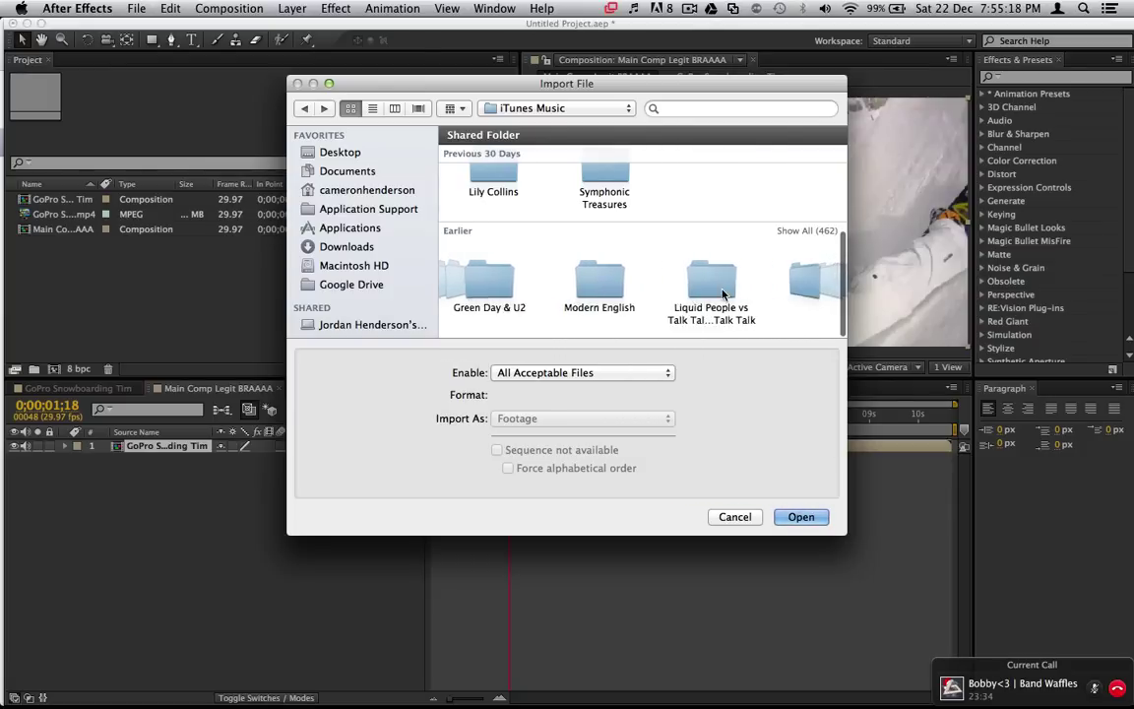
scroll(721, 295, "left", 1)
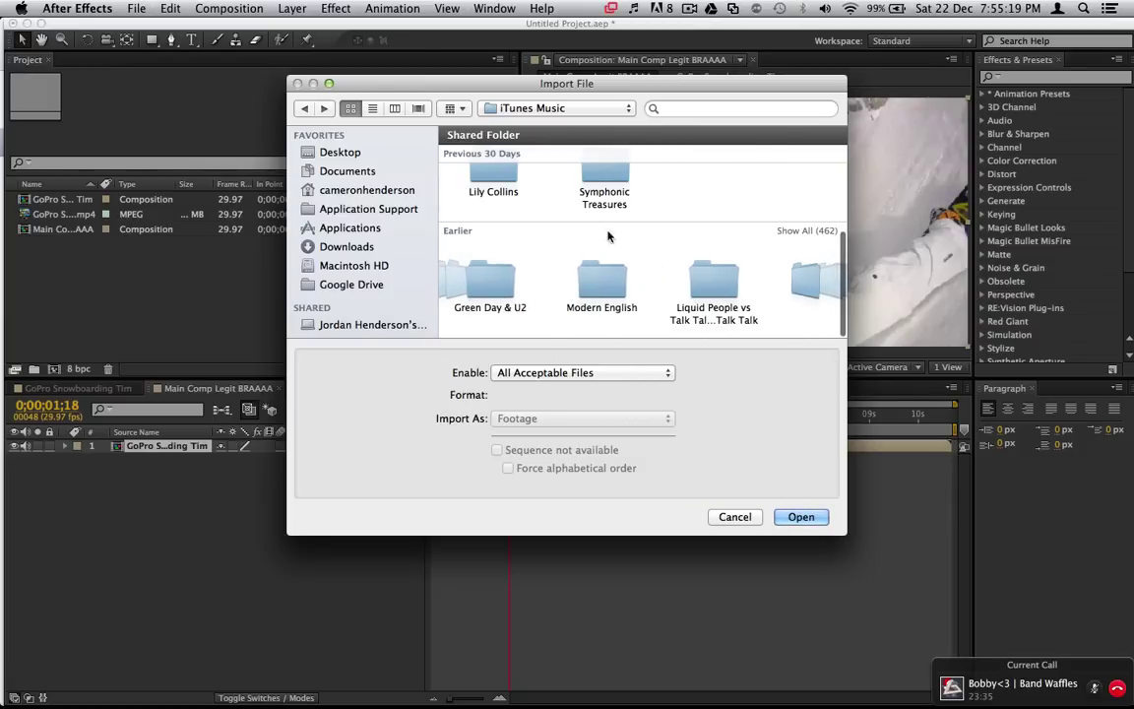
left_click(448, 110)
Step: Arrange the folders by Name in list view and scroll to find Gold Panda
left_click(467, 127)
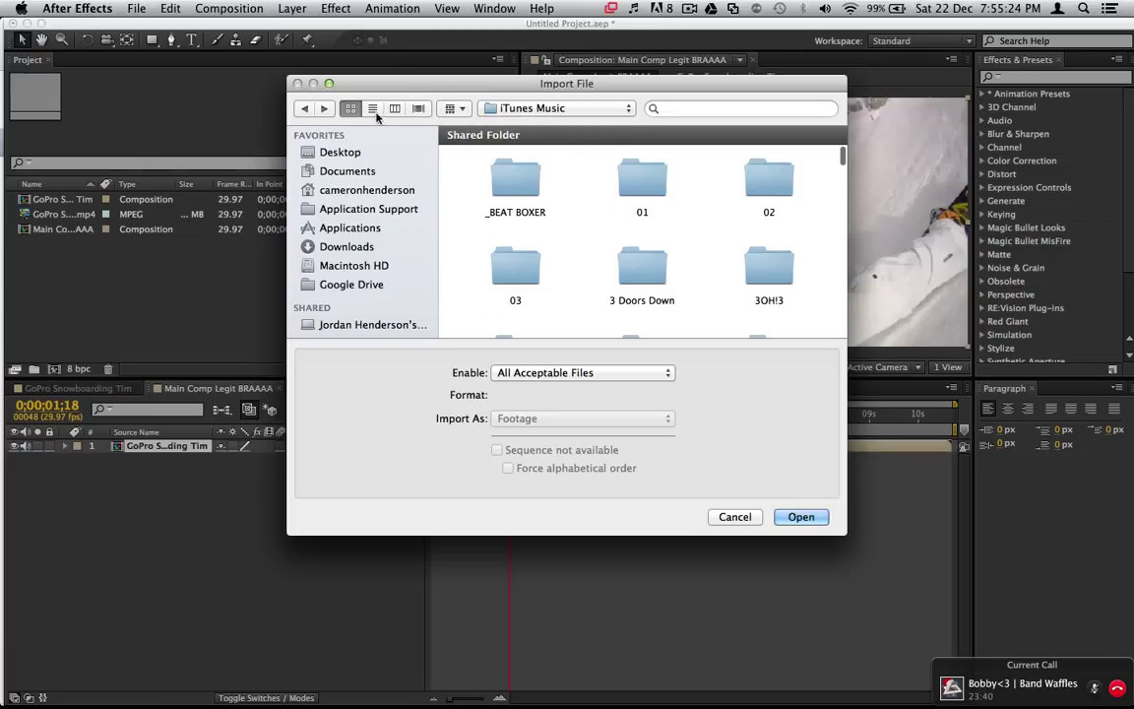
left_click(372, 108)
scroll(590, 222, "down", 10)
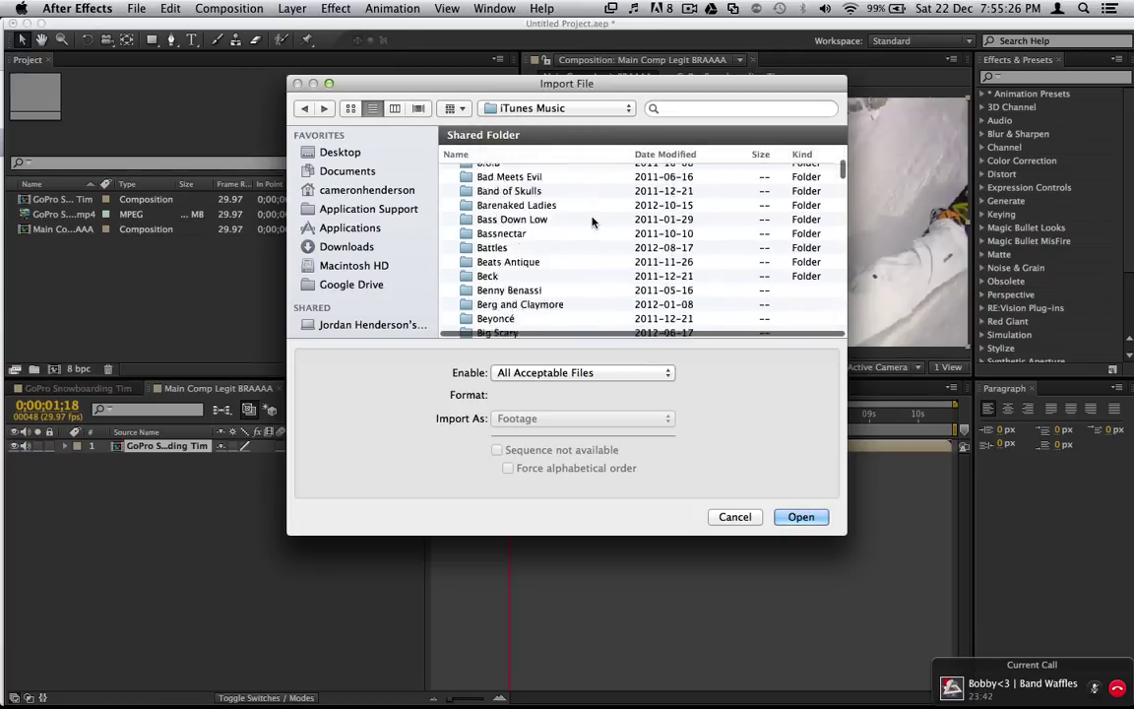
scroll(592, 222, "down", 15)
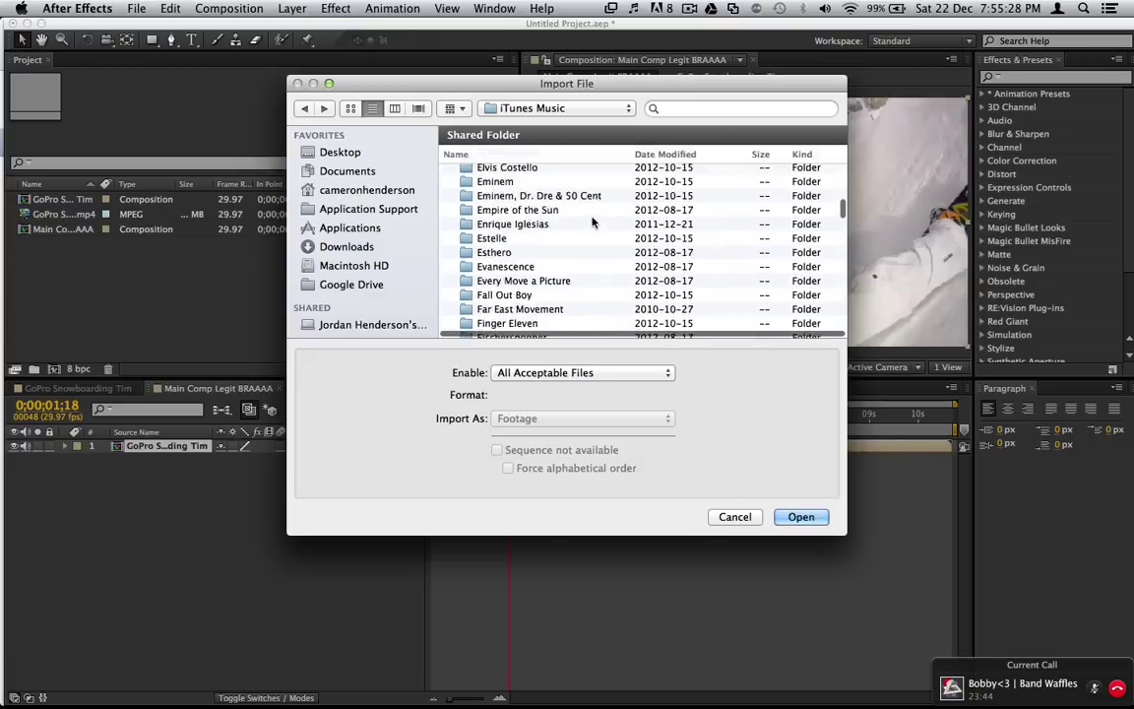
scroll(593, 222, "down", 10)
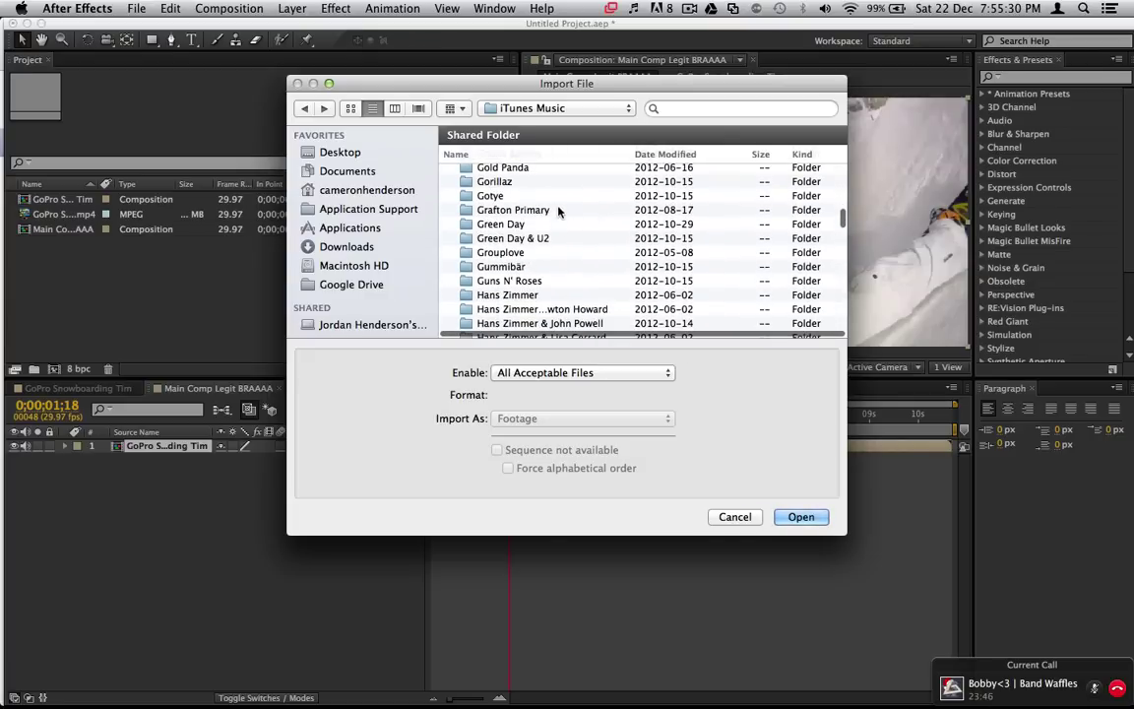
scroll(553, 208, "up", 2)
Step: Import 01 You.m4a from Gold Panda > Lucky Shiner
double_click(552, 196)
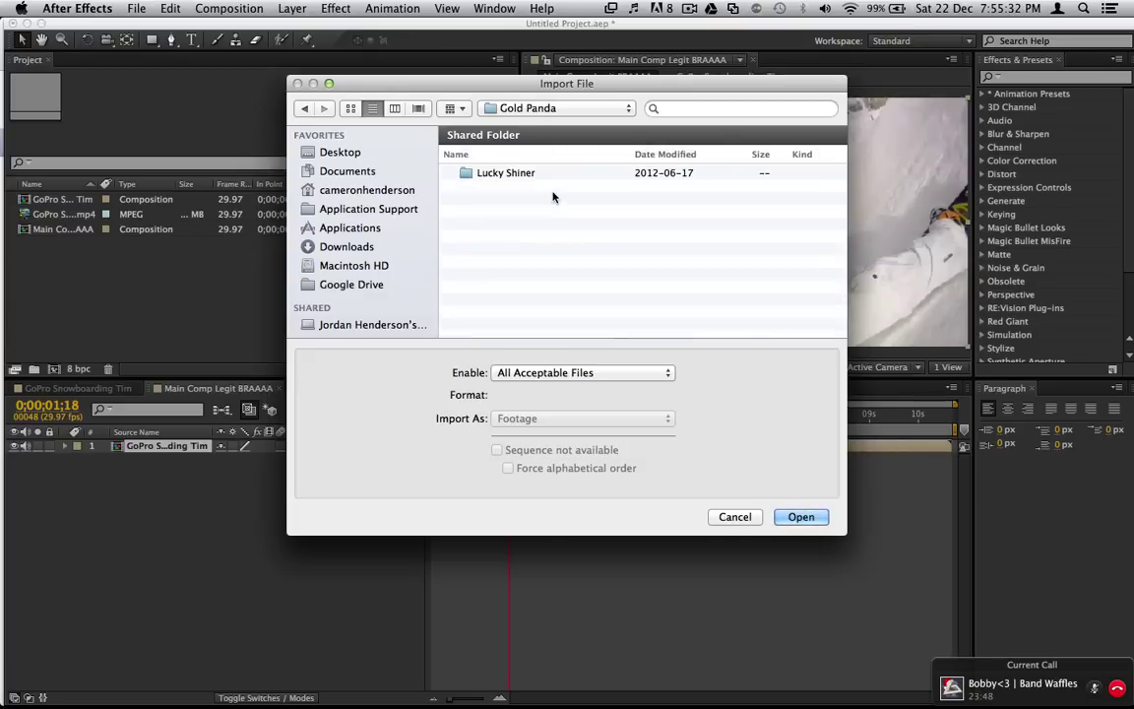
double_click(561, 174)
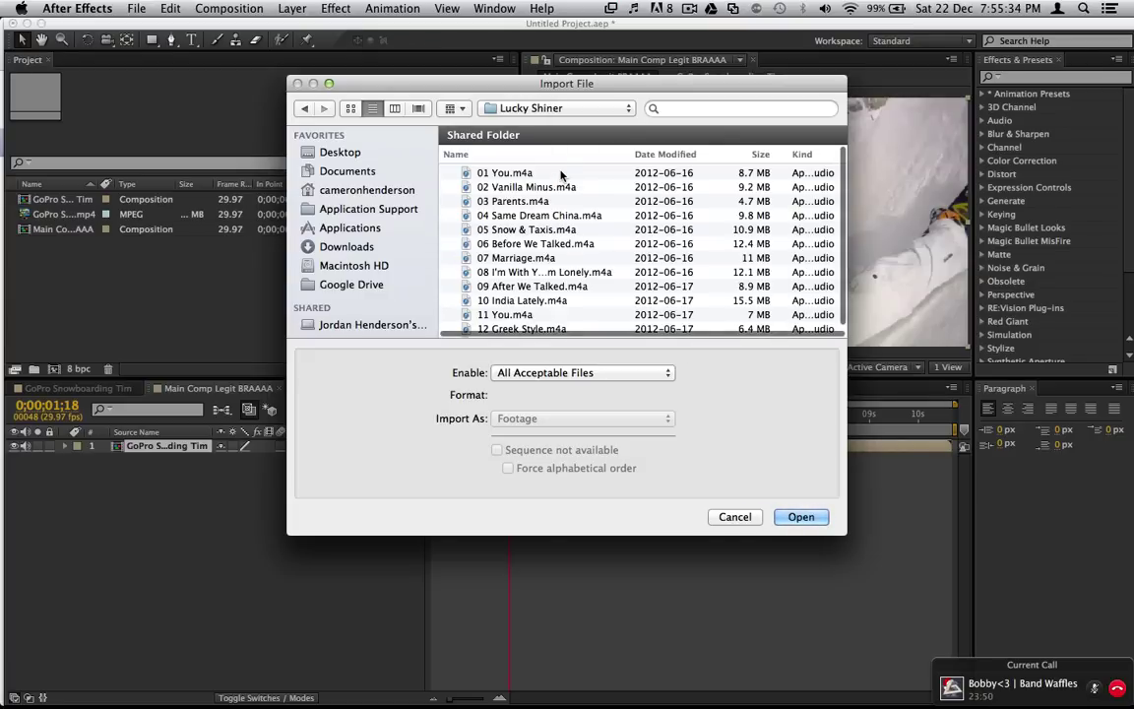
left_click(561, 174)
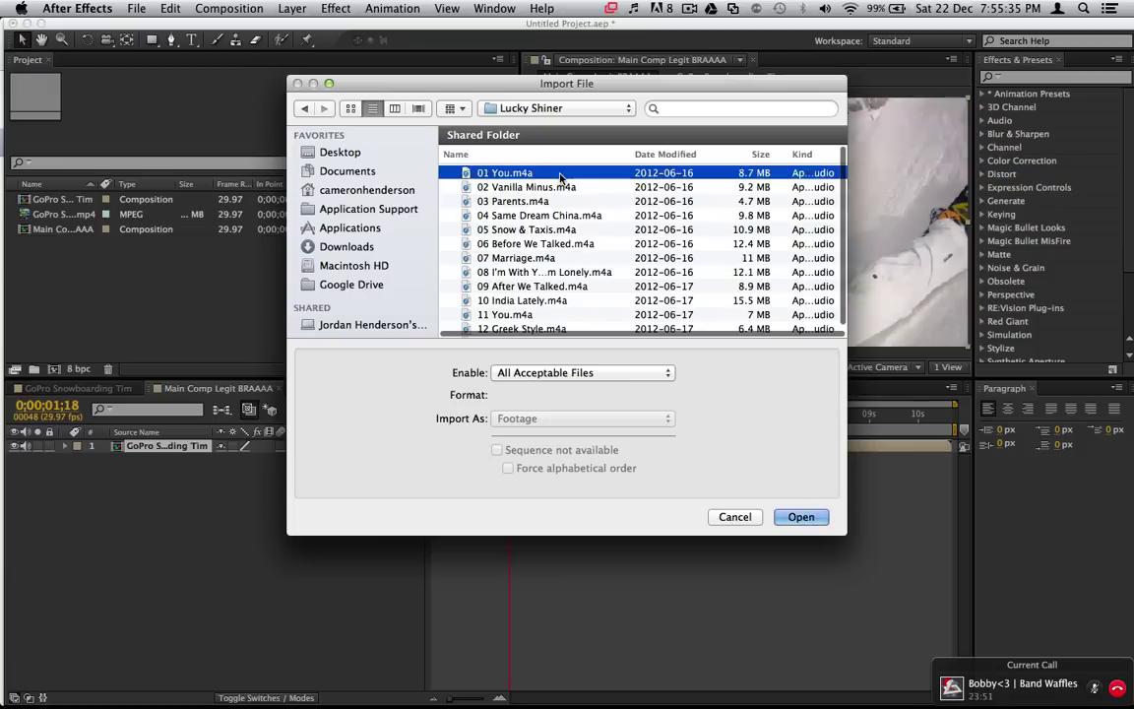
left_click(800, 517)
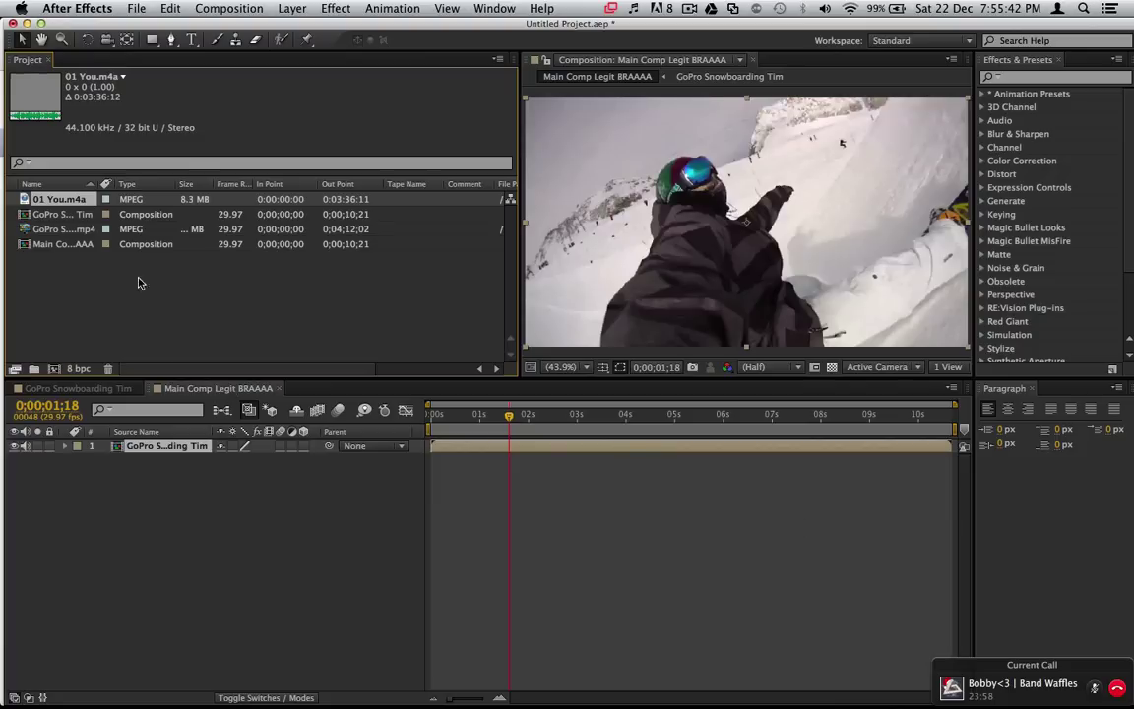
Step: Add 01 You.m4a to the timeline, show its waveform, and slide it earlier
left_click_drag(69, 204, 704, 519)
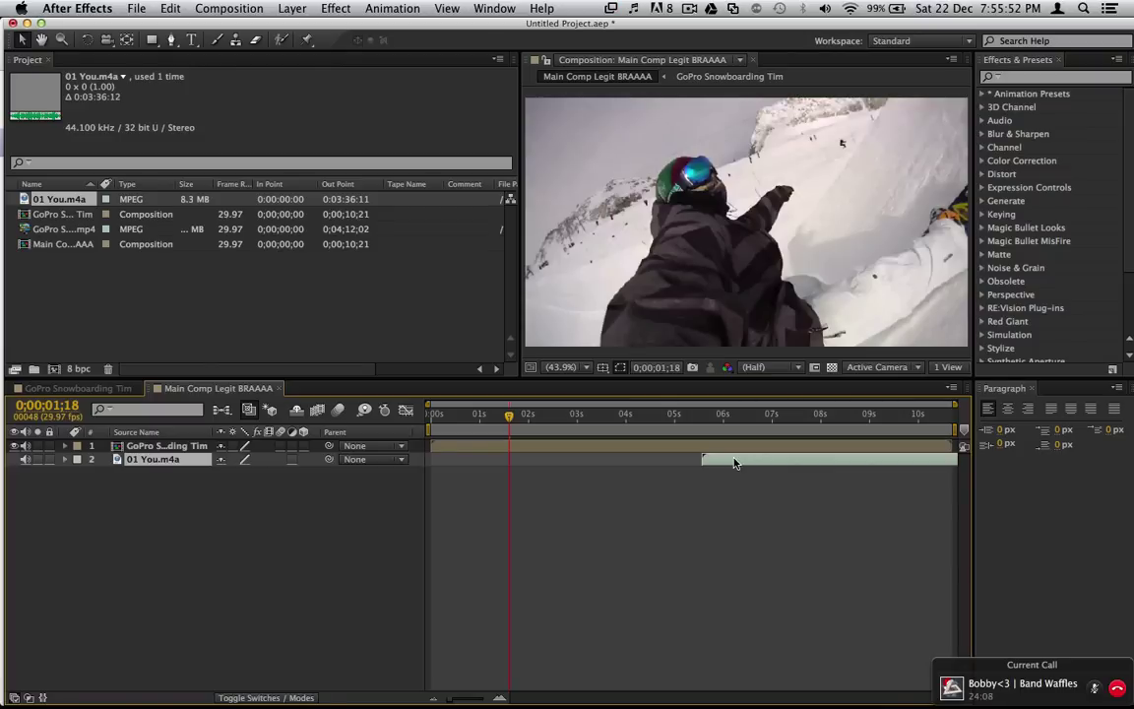
key("l")
key("l")
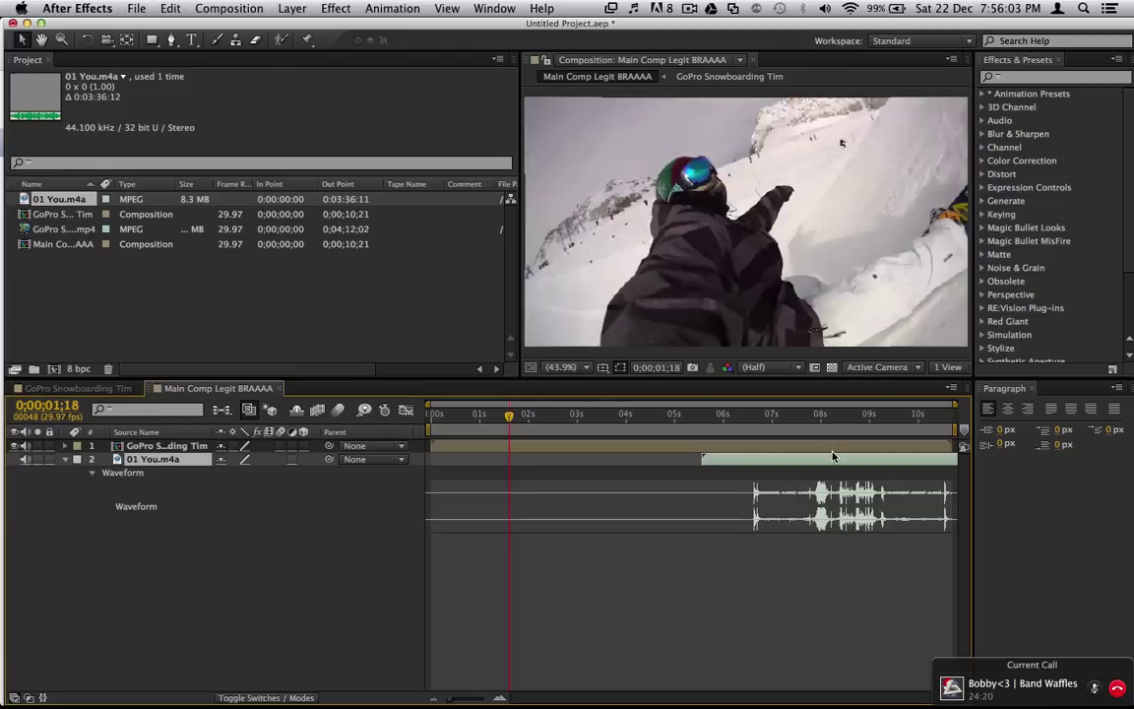
left_click_drag(788, 459, 325, 489)
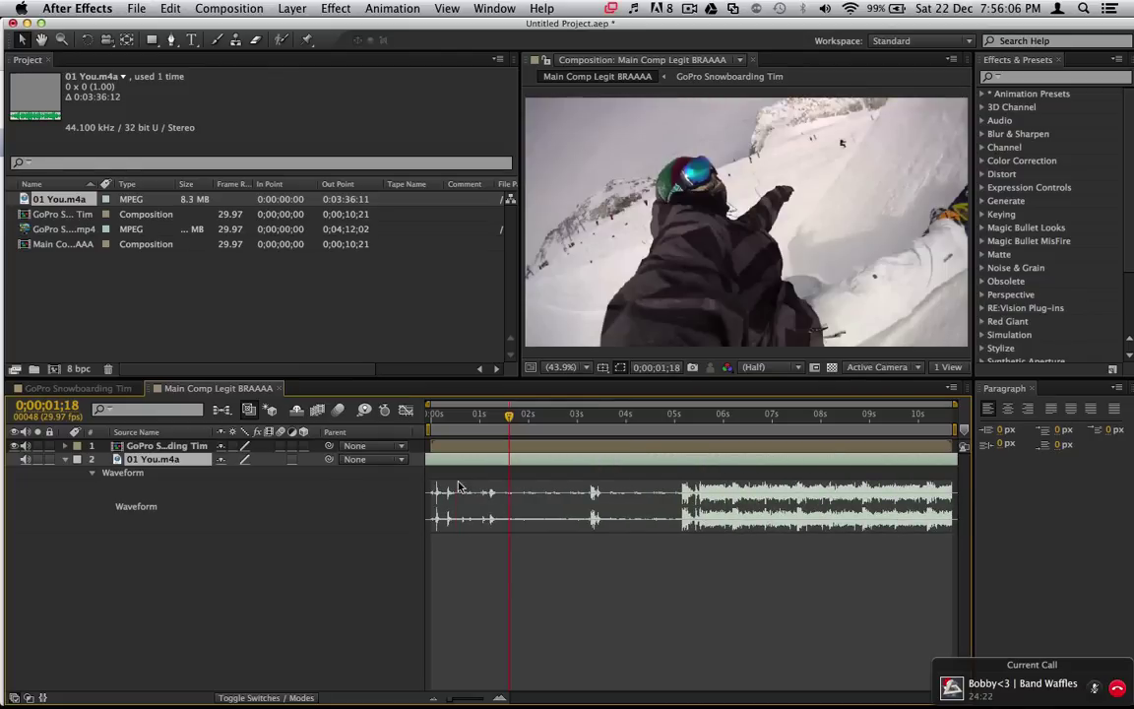
left_click_drag(682, 464, 469, 469)
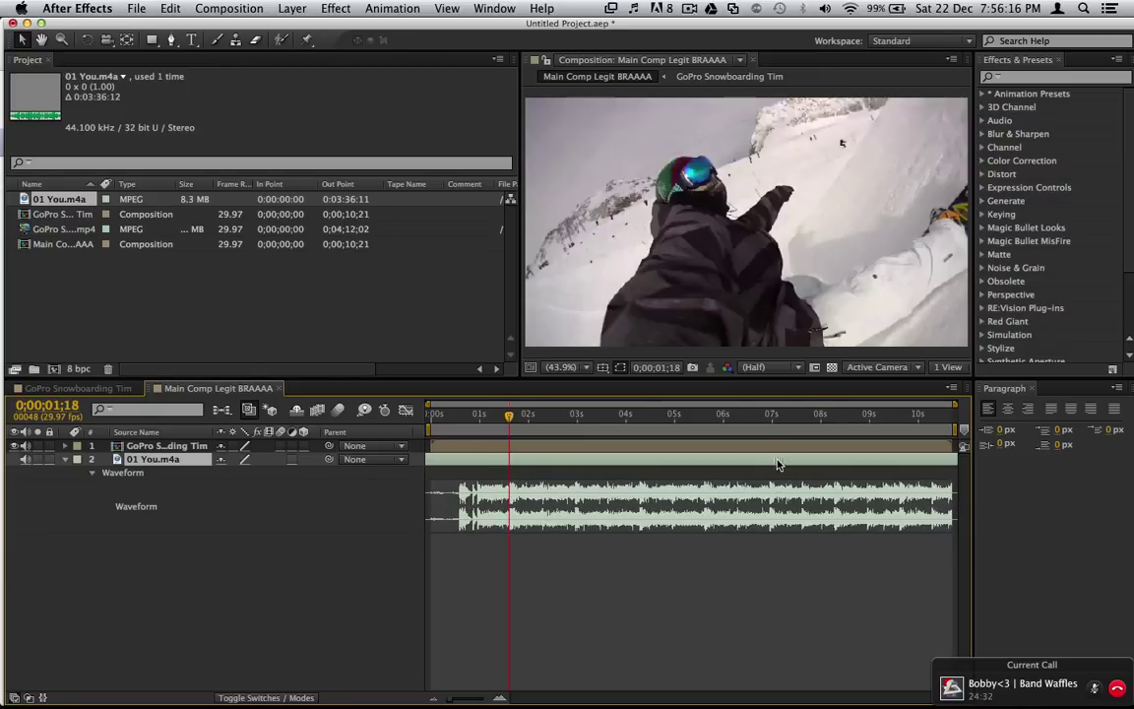
left_click_drag(778, 463, 759, 469)
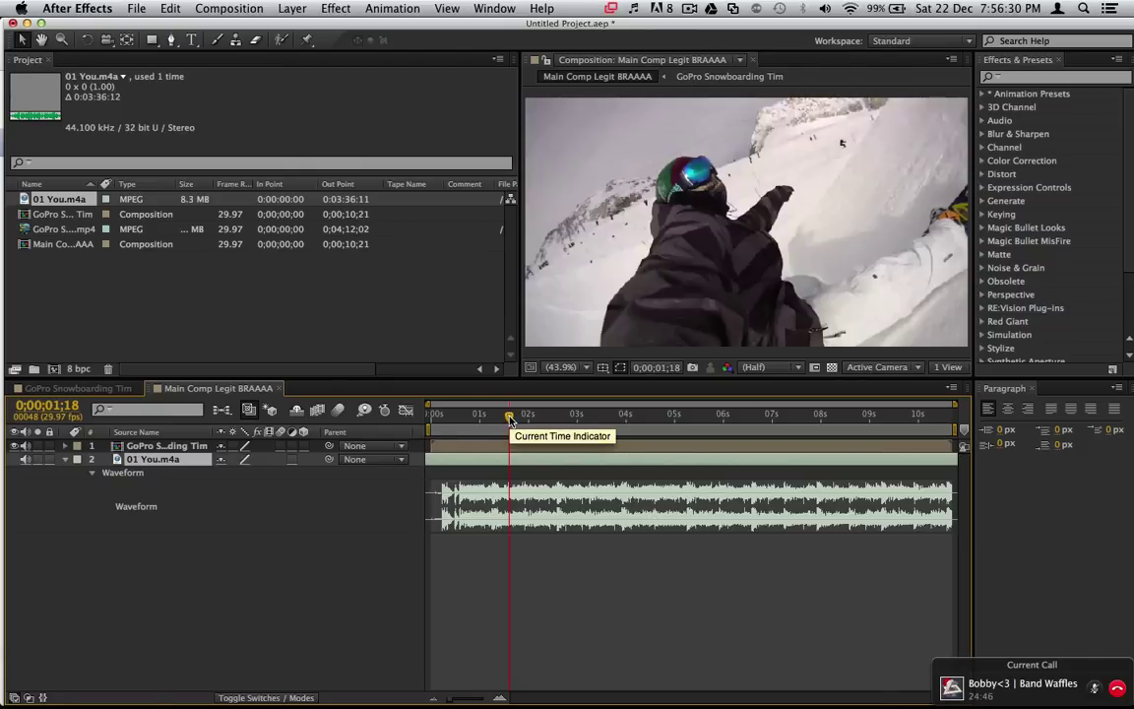
Step: Move back to 0;00;01;00 and preview the comp with music, stopping at 0;00;03;28
left_click_drag(509, 418, 459, 418)
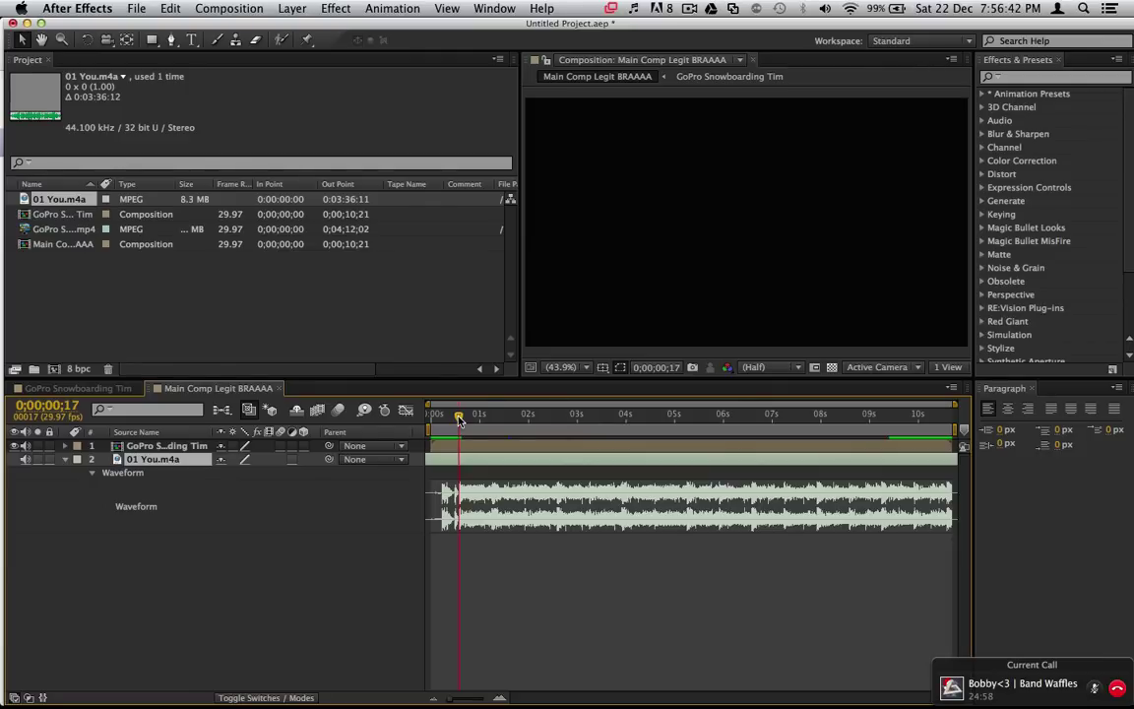
key("space")
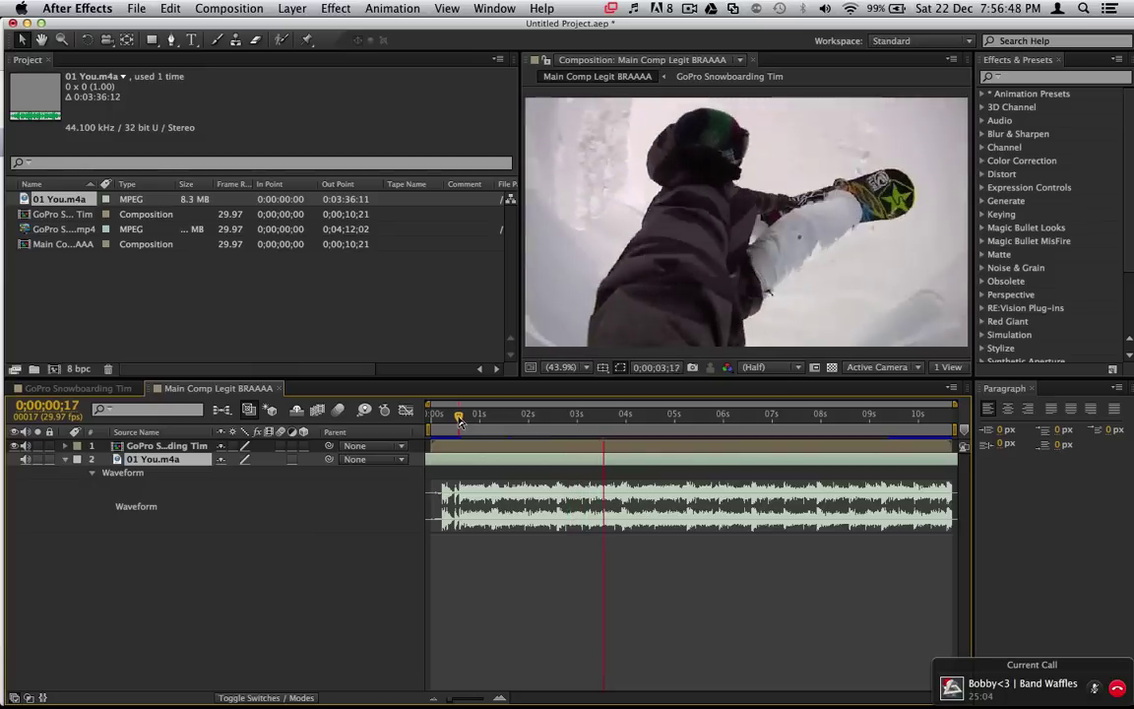
key("space")
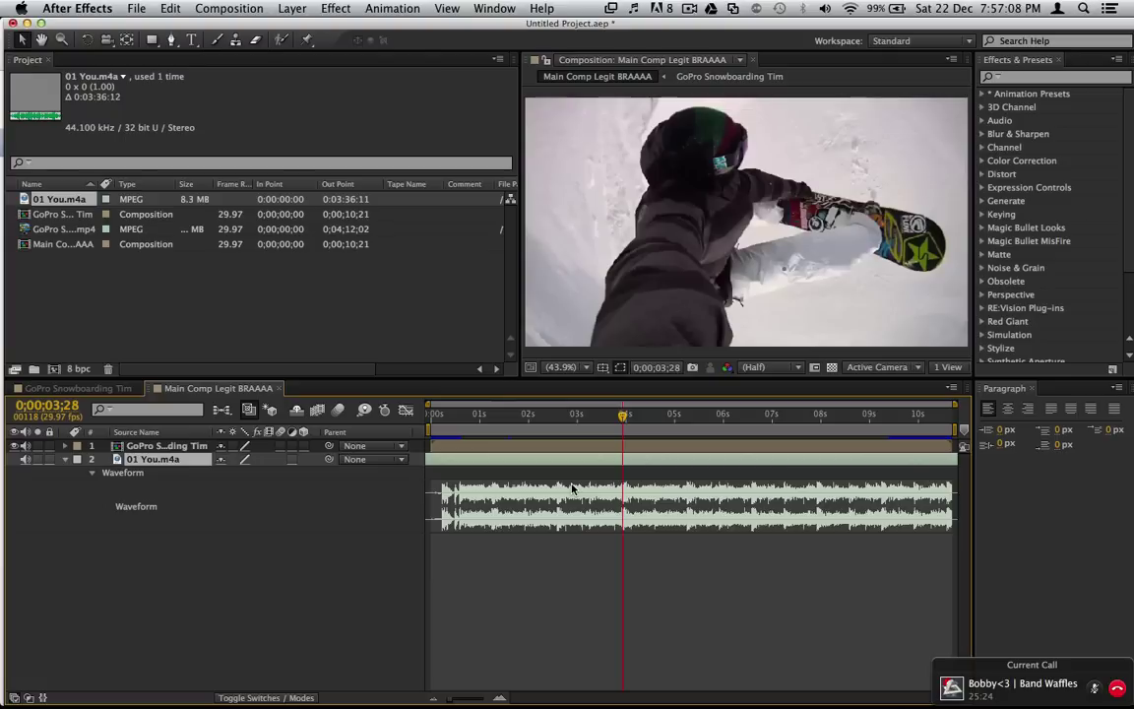
left_click(690, 8)
left_click(690, 8)
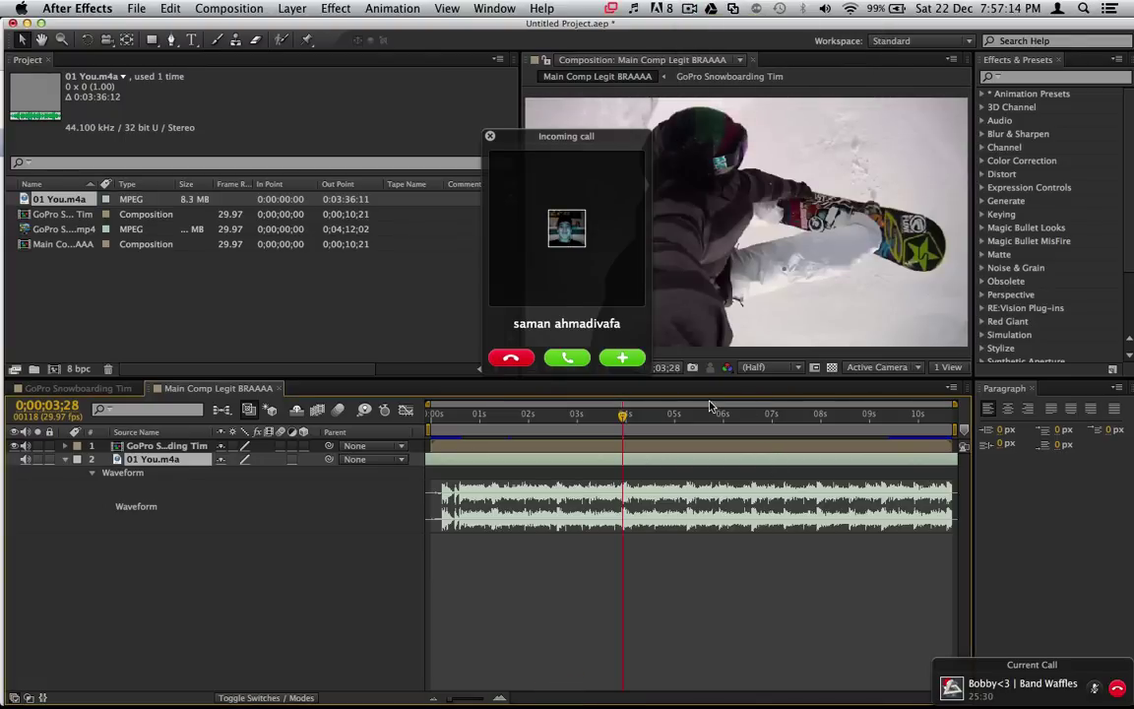
Step: Decline the incoming Skype call, then expand RE:Vision Plug-ins and select Twixtor Pro
left_click(512, 358)
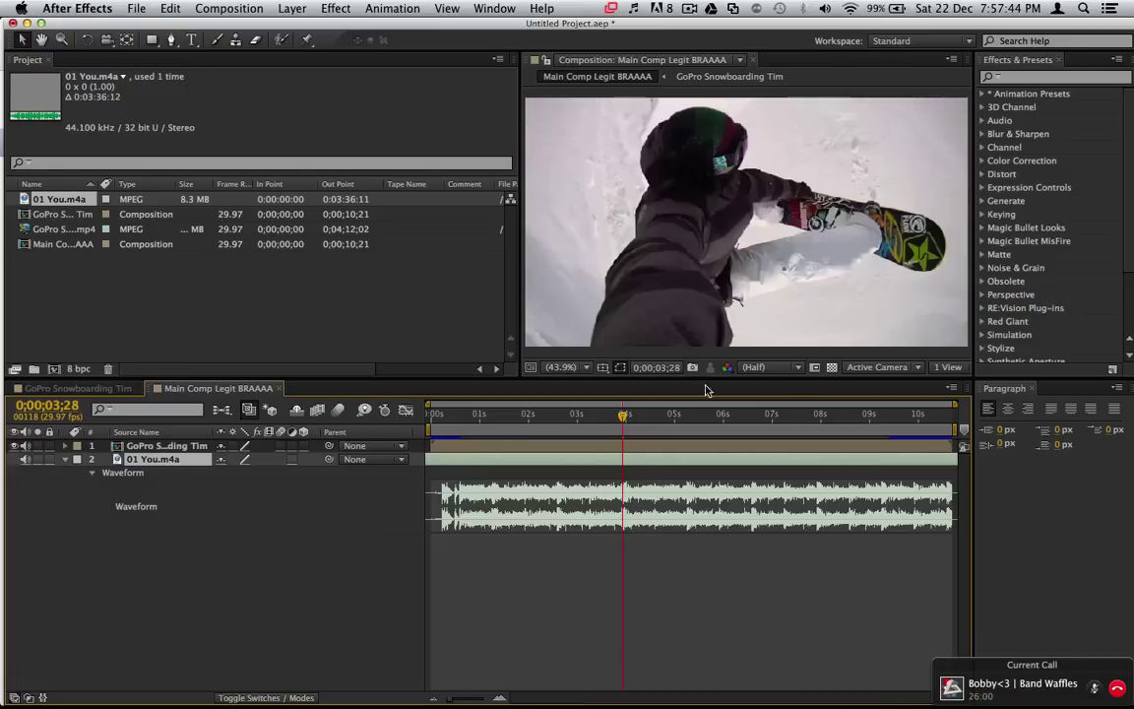
mouse_move(442, 697)
left_click(981, 308)
scroll(1059, 325, "down", 1)
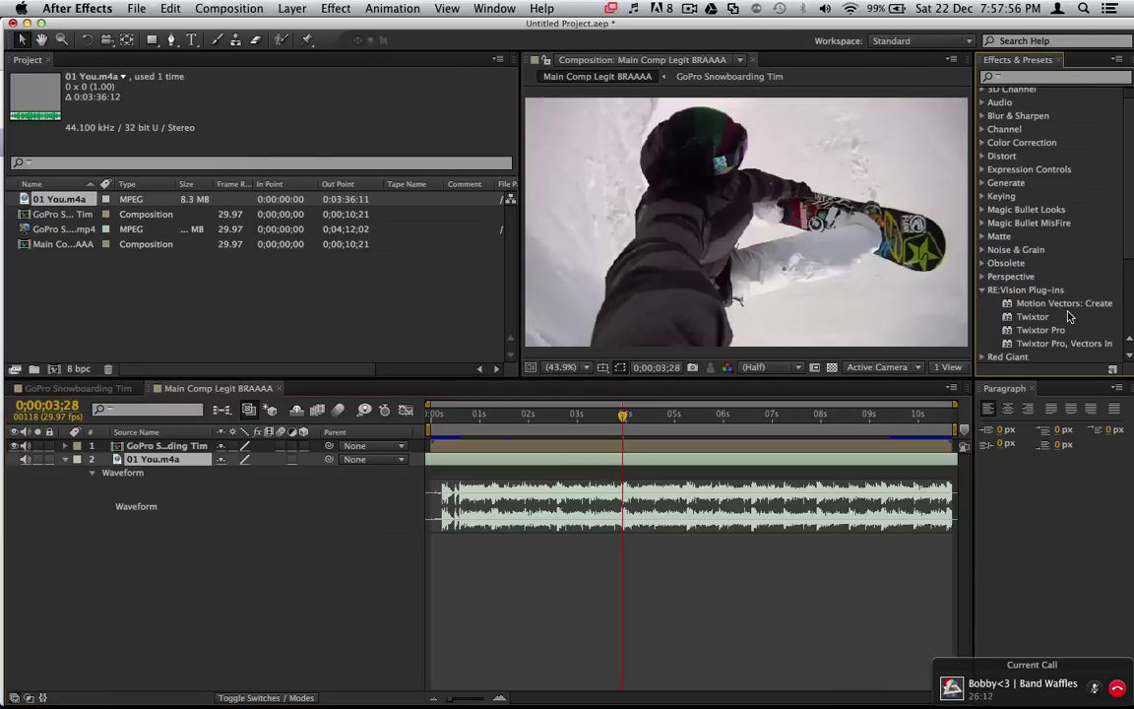
left_click(1068, 335)
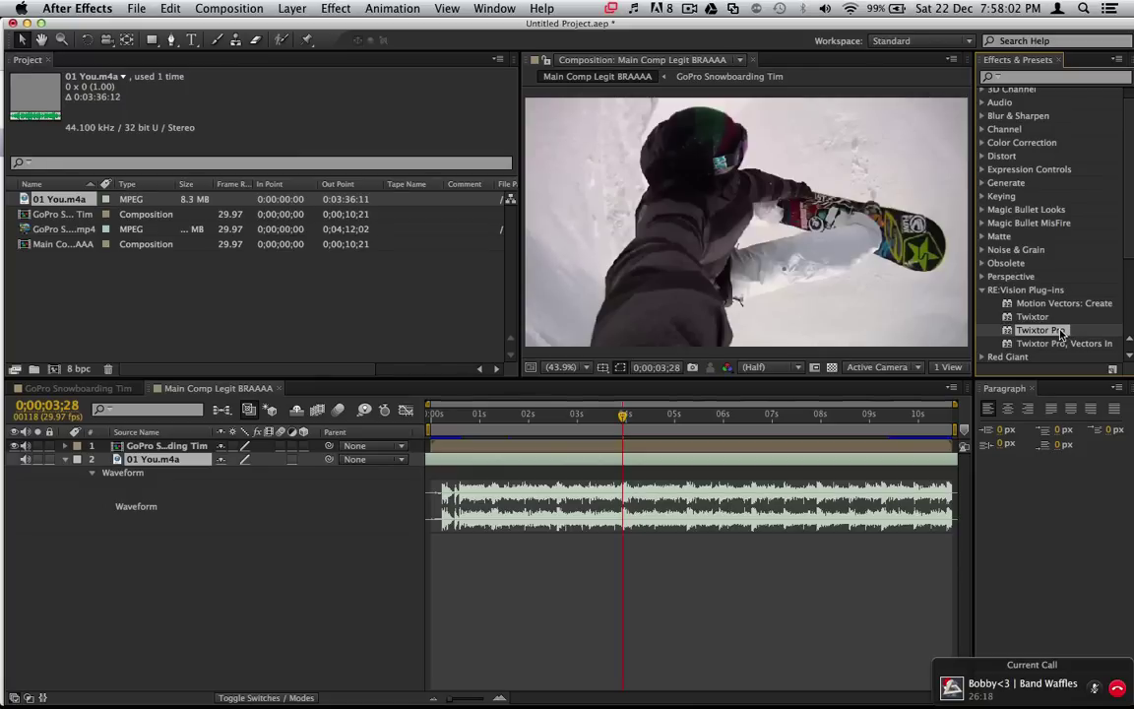
Step: Apply Twixtor Pro to the GoPro layer and keyframe Speed % at 100 at 0;00;03;28
left_click_drag(1061, 334, 438, 448)
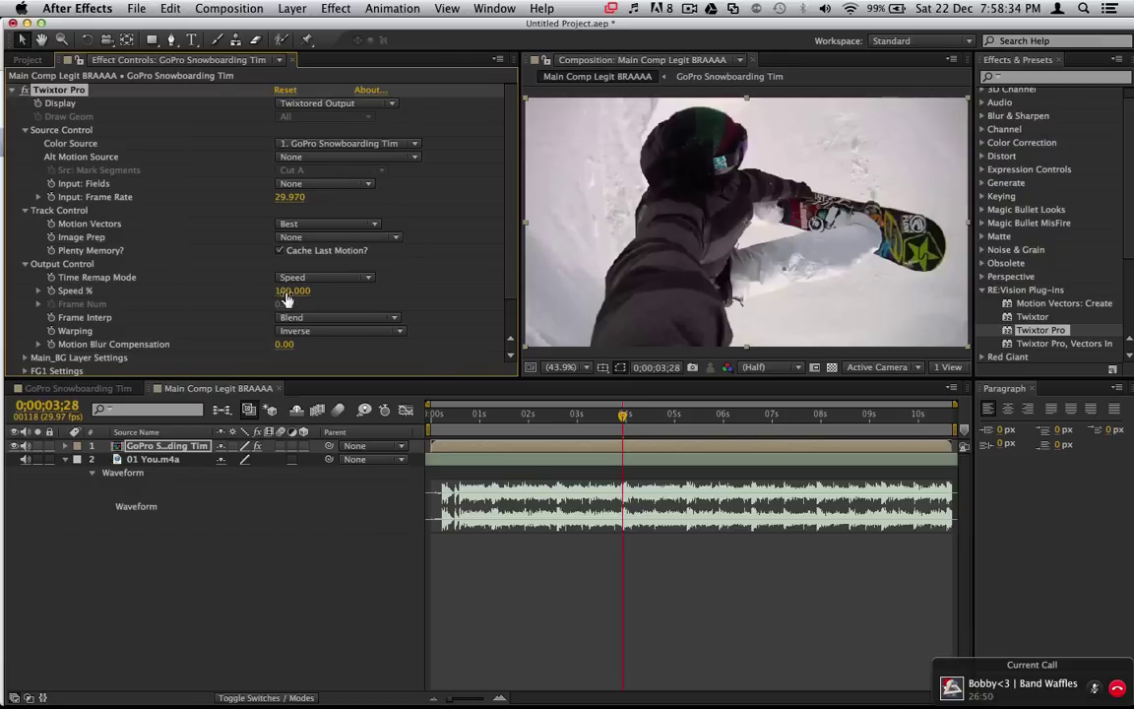
left_click(52, 291)
key("u")
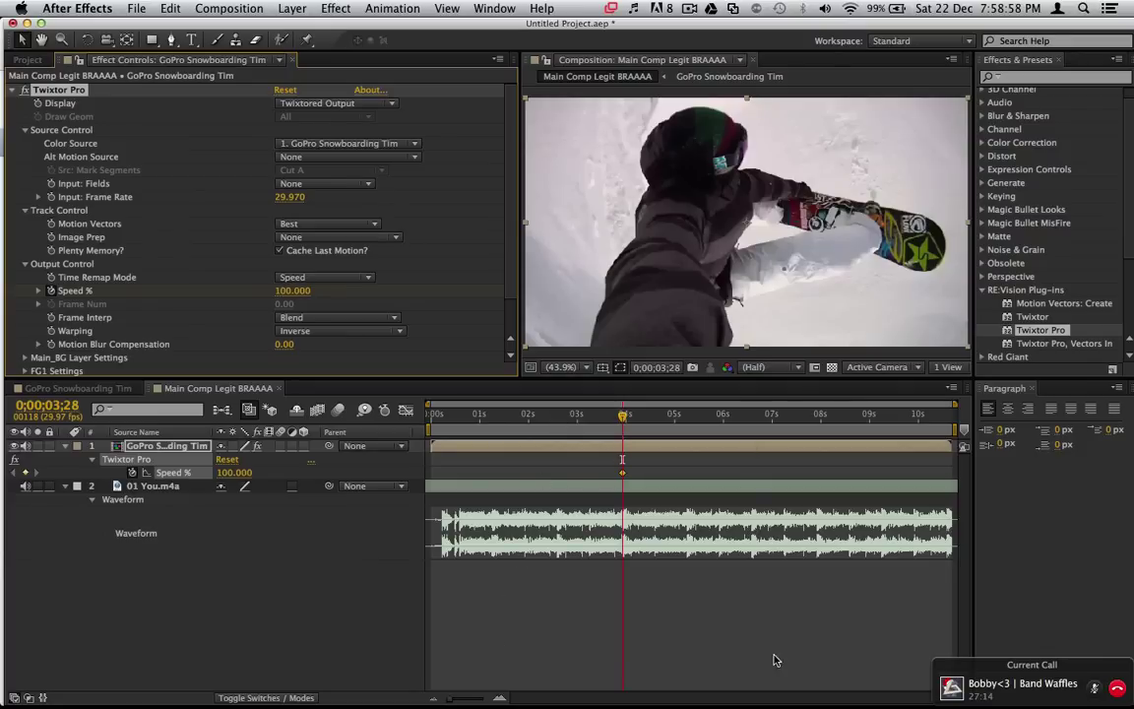
Step: Zoom the timeline in and move the Speed % keyframe from 0;00;03;28 to 0;00;00;04
left_click_drag(451, 700, 472, 702)
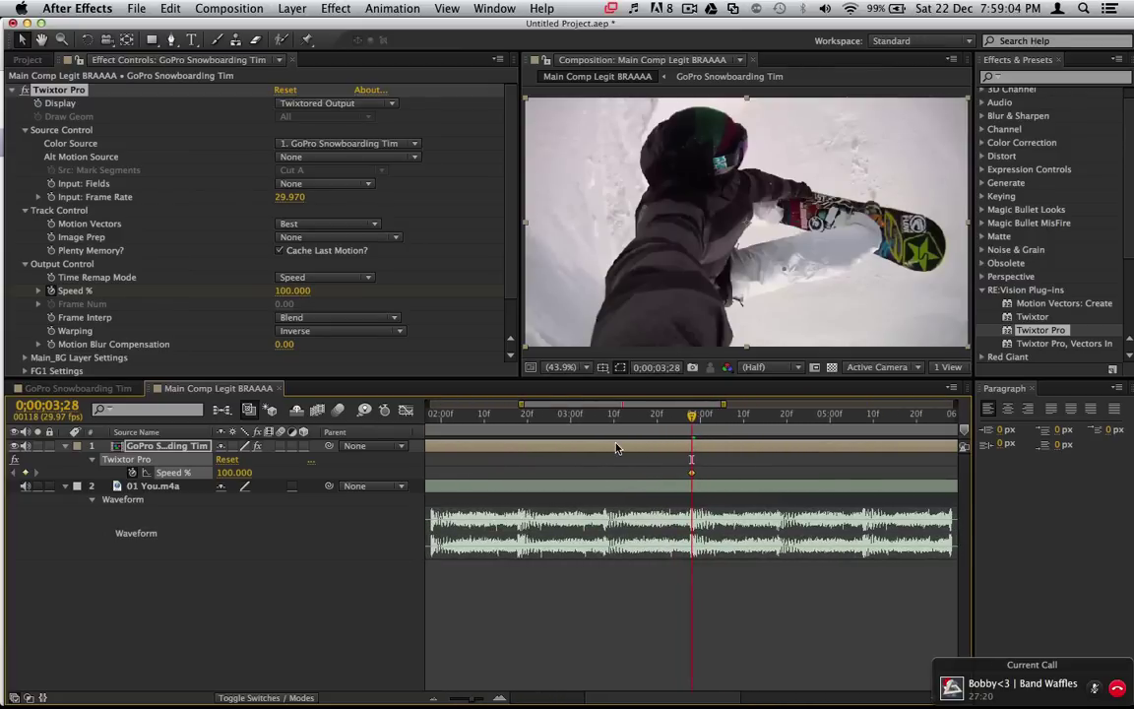
scroll(616, 448, "left", 3)
scroll(616, 448, "right", 4)
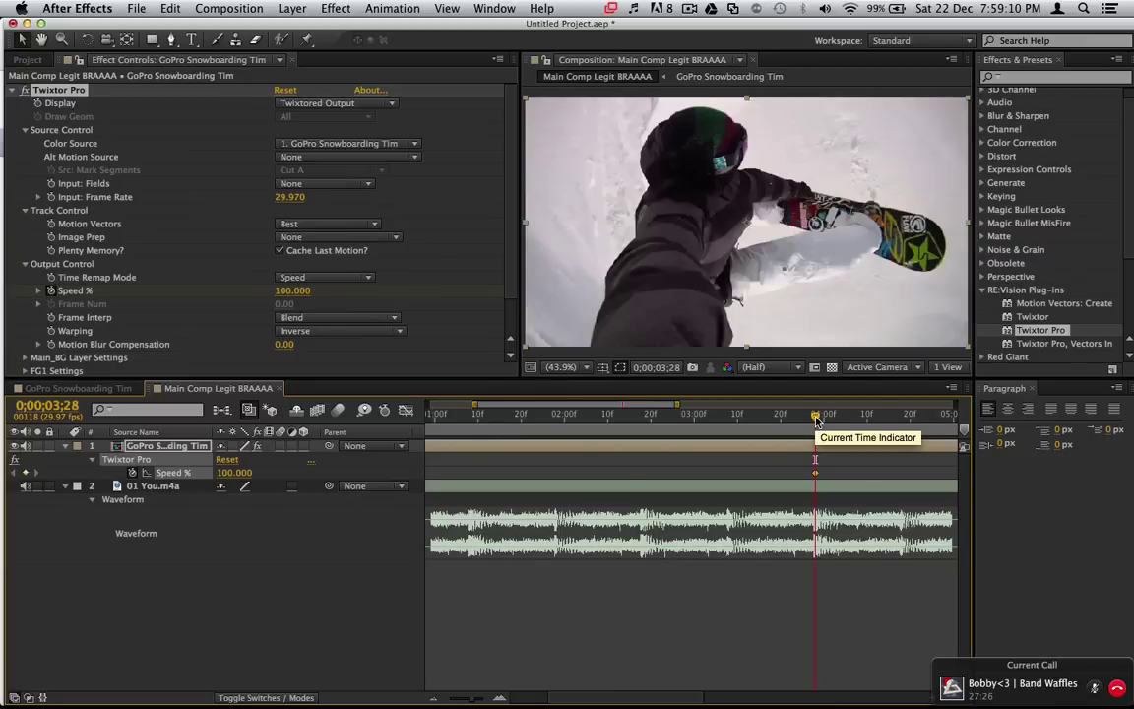
left_click_drag(816, 421, 462, 442)
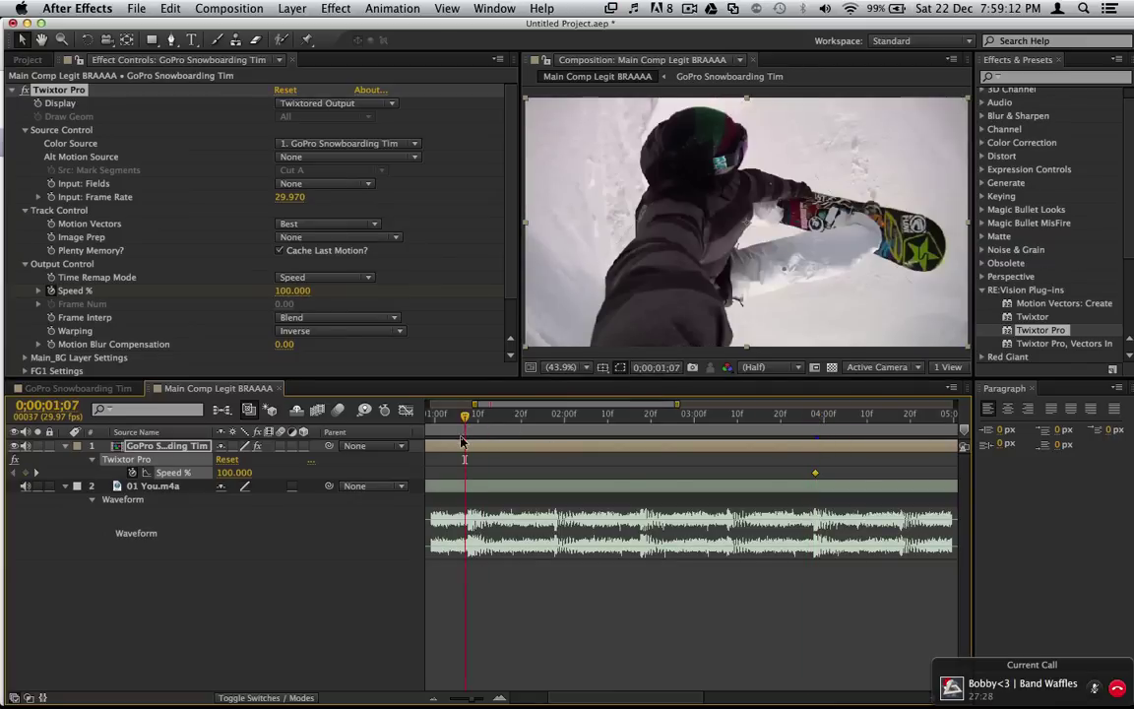
scroll(463, 442, "left", 3)
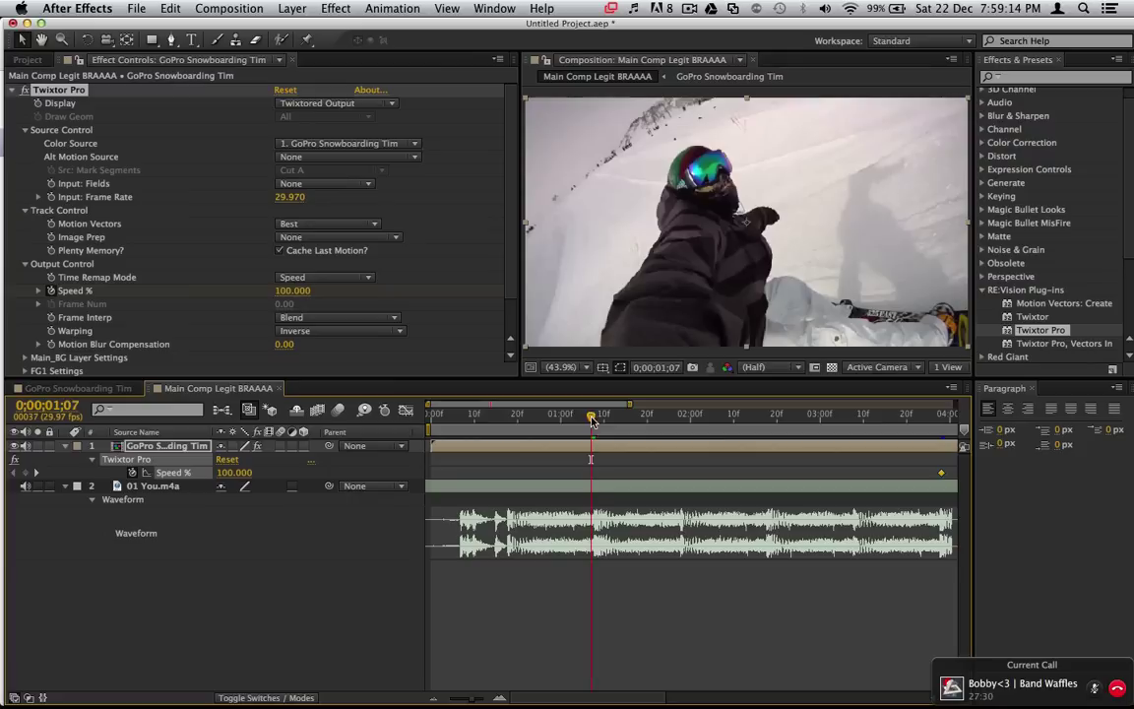
left_click_drag(592, 420, 448, 420)
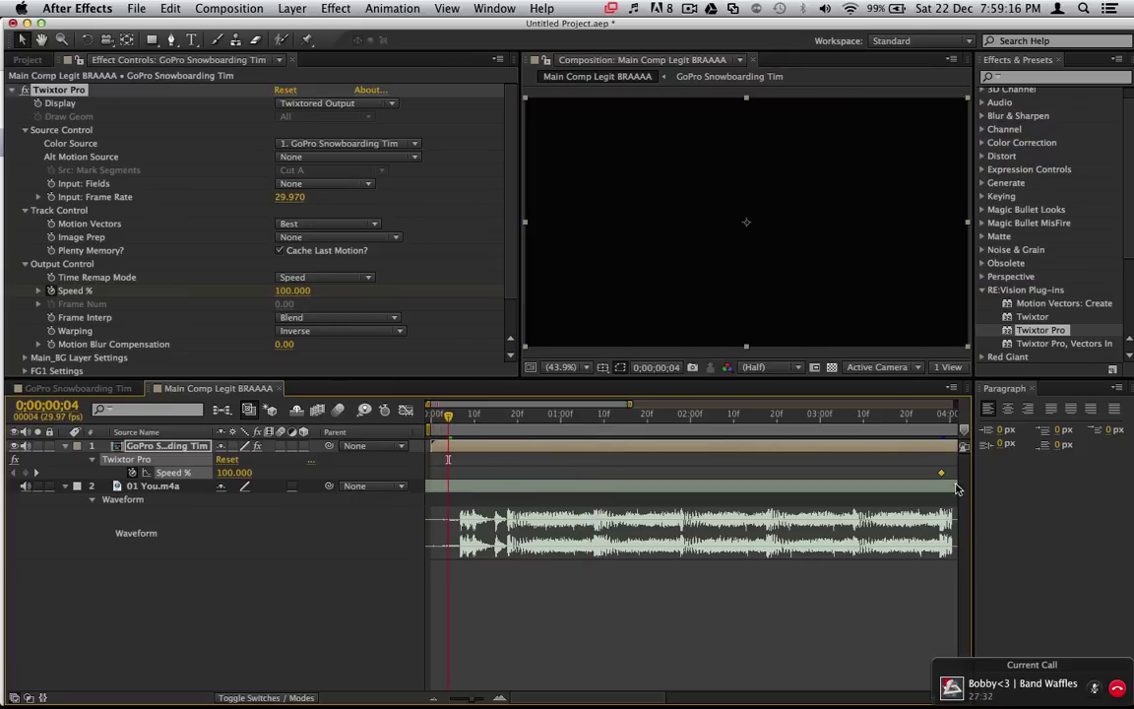
left_click_drag(942, 478, 454, 482)
left_click(482, 7)
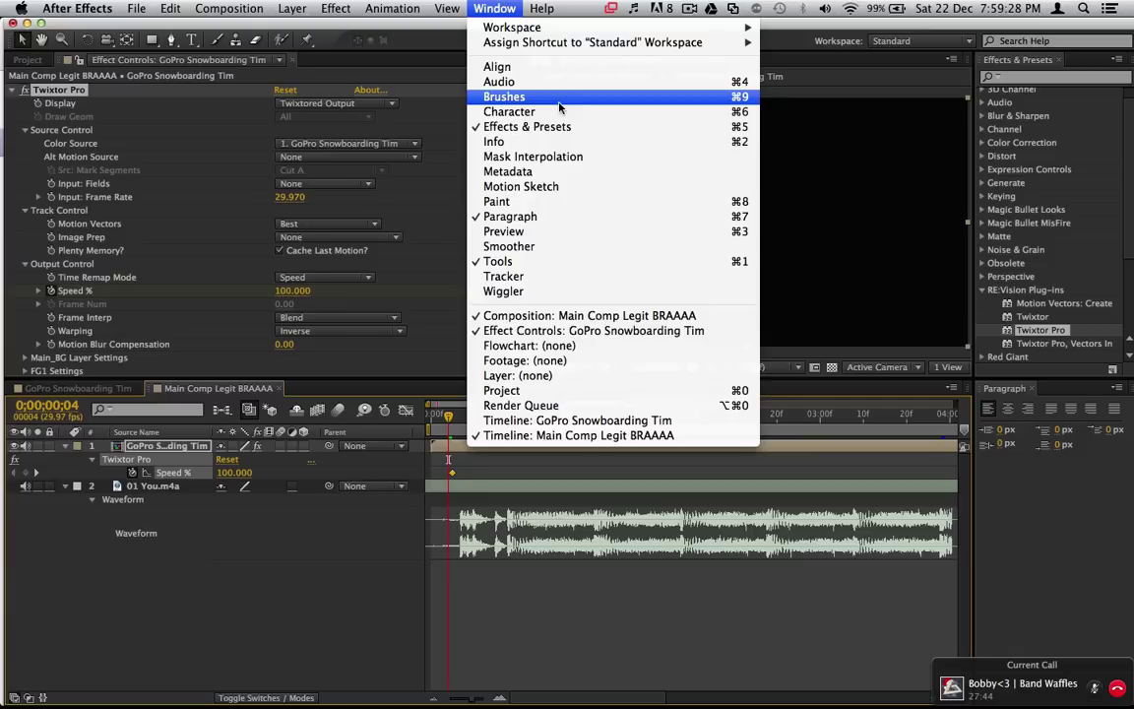
Step: Show the Preview panel and narrow the viewer to widen the side panels
left_click(550, 233)
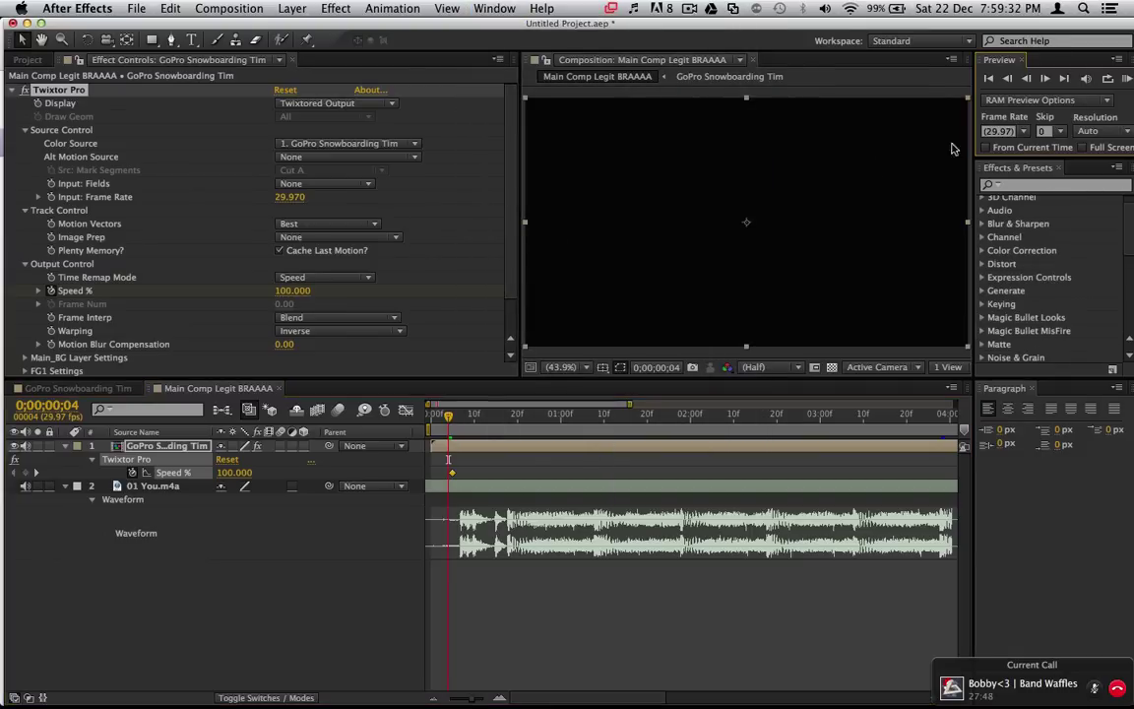
left_click_drag(973, 163, 796, 169)
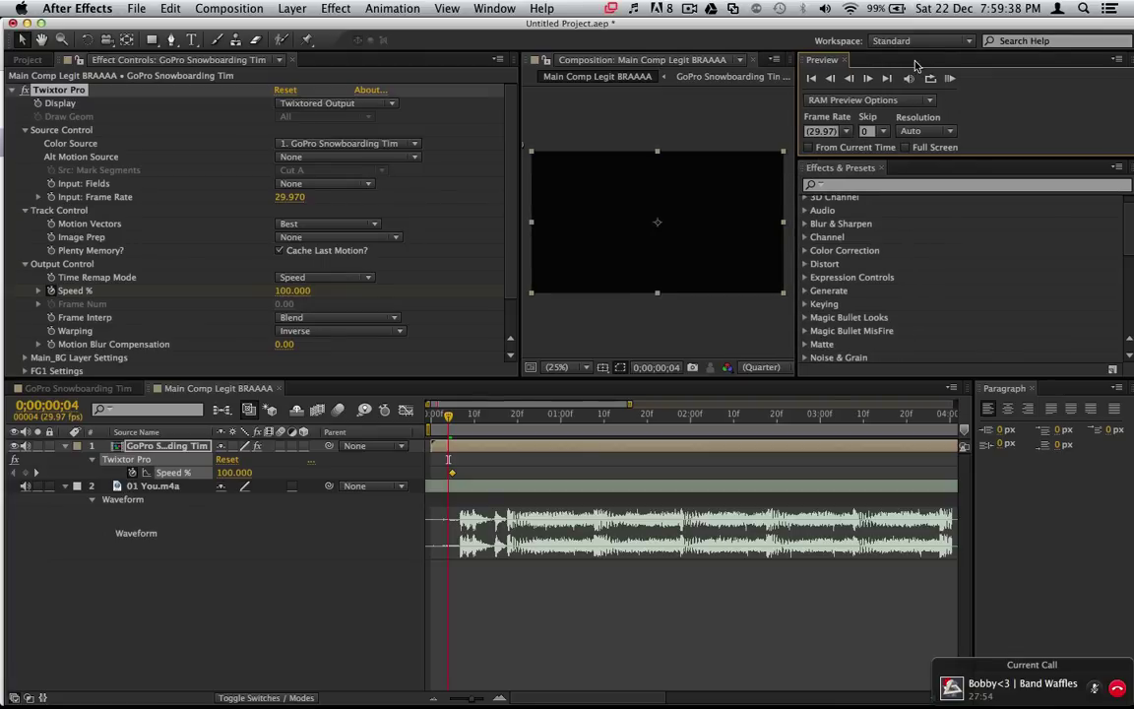
left_click_drag(799, 124, 955, 124)
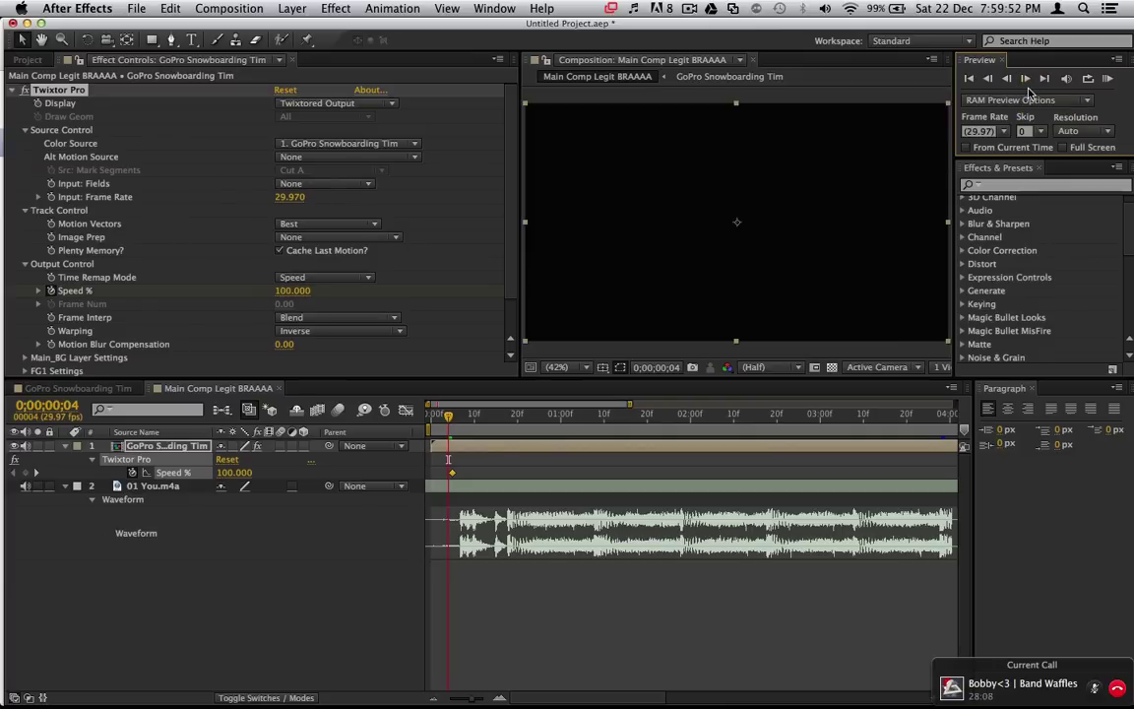
Step: RAM-preview Main Comp Legit BRAAAA with music, caching frames through 0;00;00;23
left_click(1110, 81)
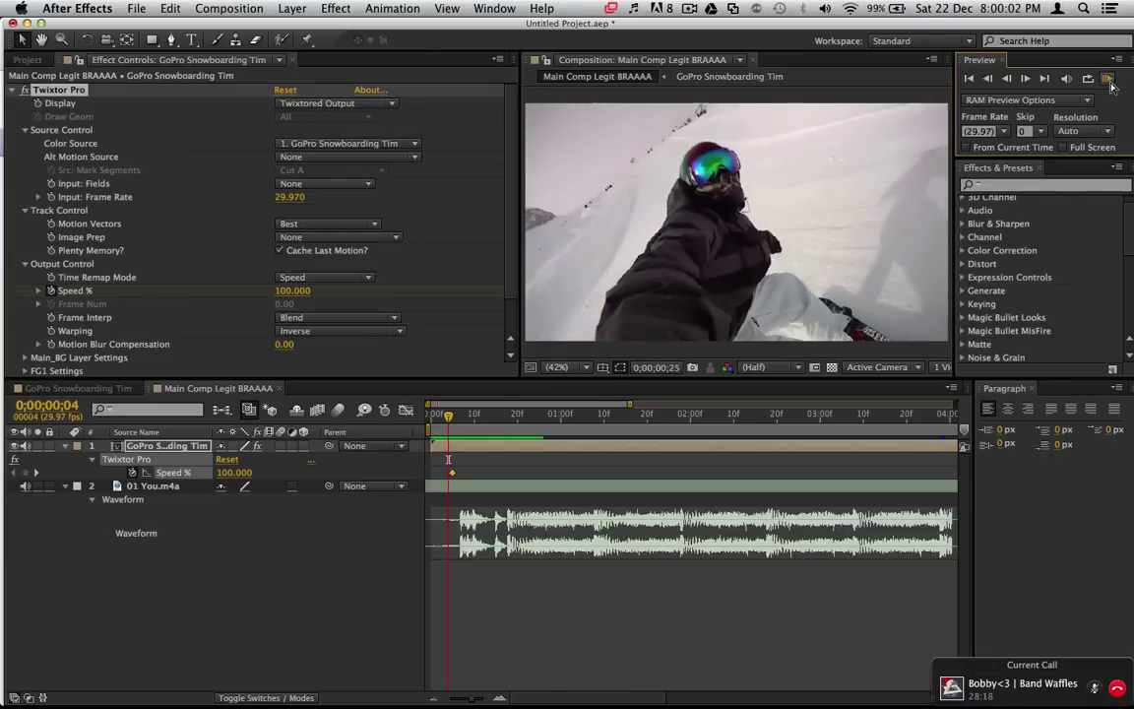
left_click(1110, 84)
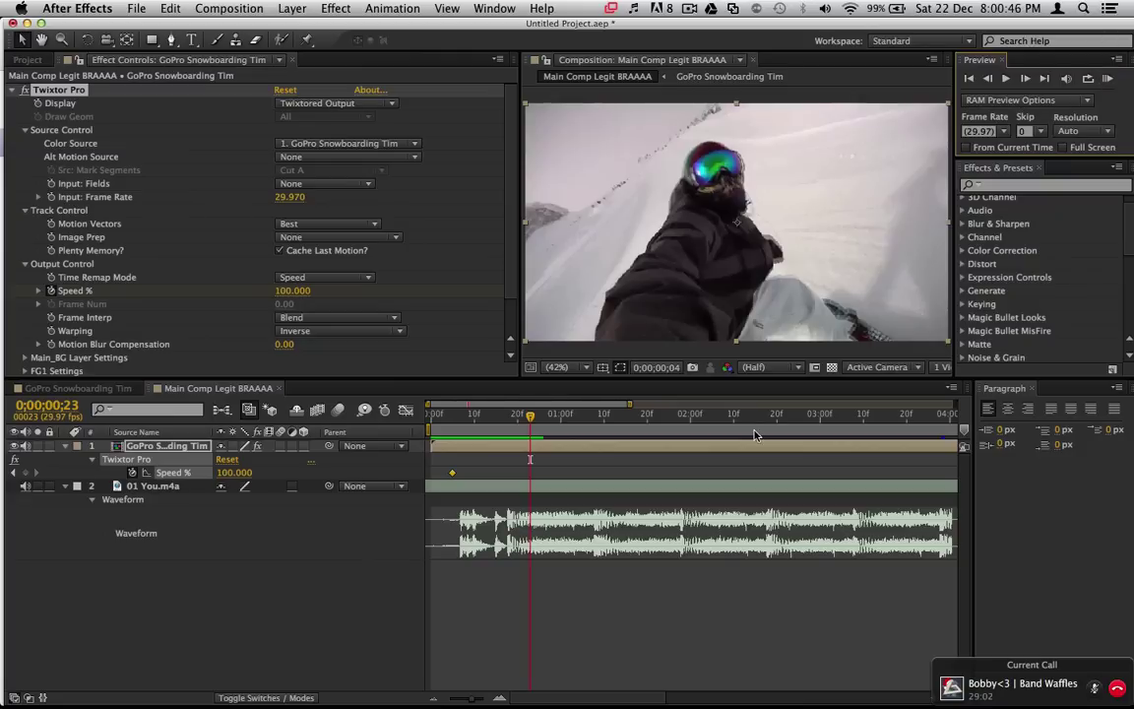
Step: Scrub to frames 14 and 18, RAM-preview again, and leave the time at 0;00;00;17
left_click_drag(529, 416, 495, 421)
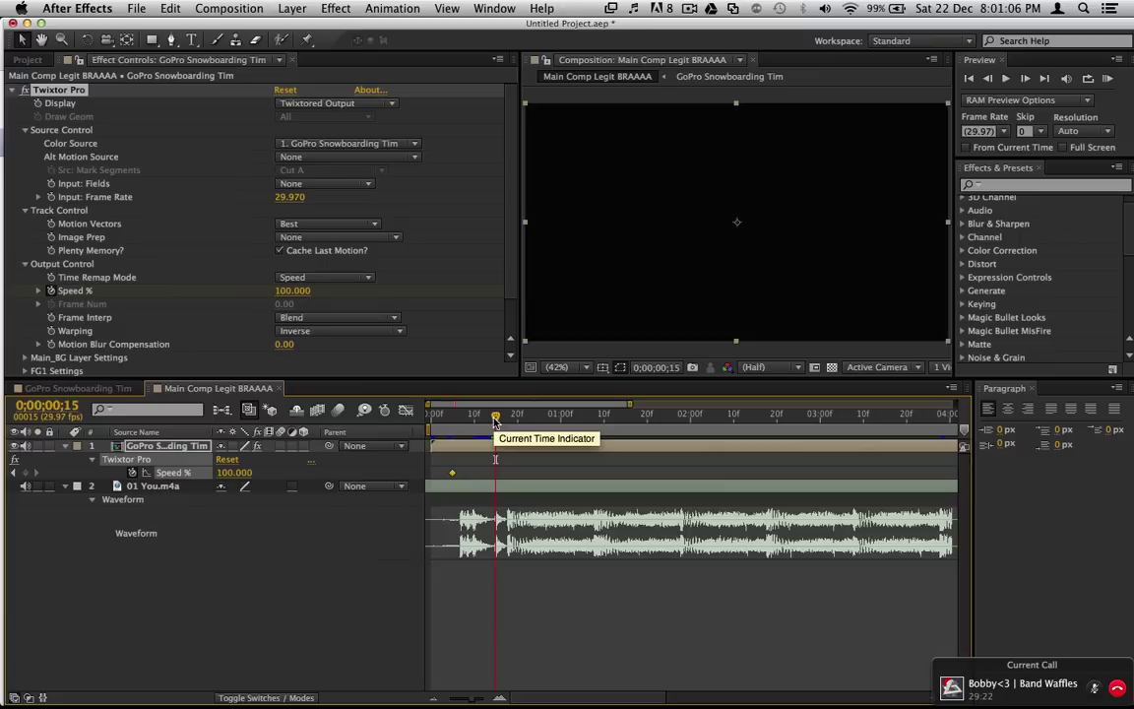
left_click_drag(495, 421, 505, 421)
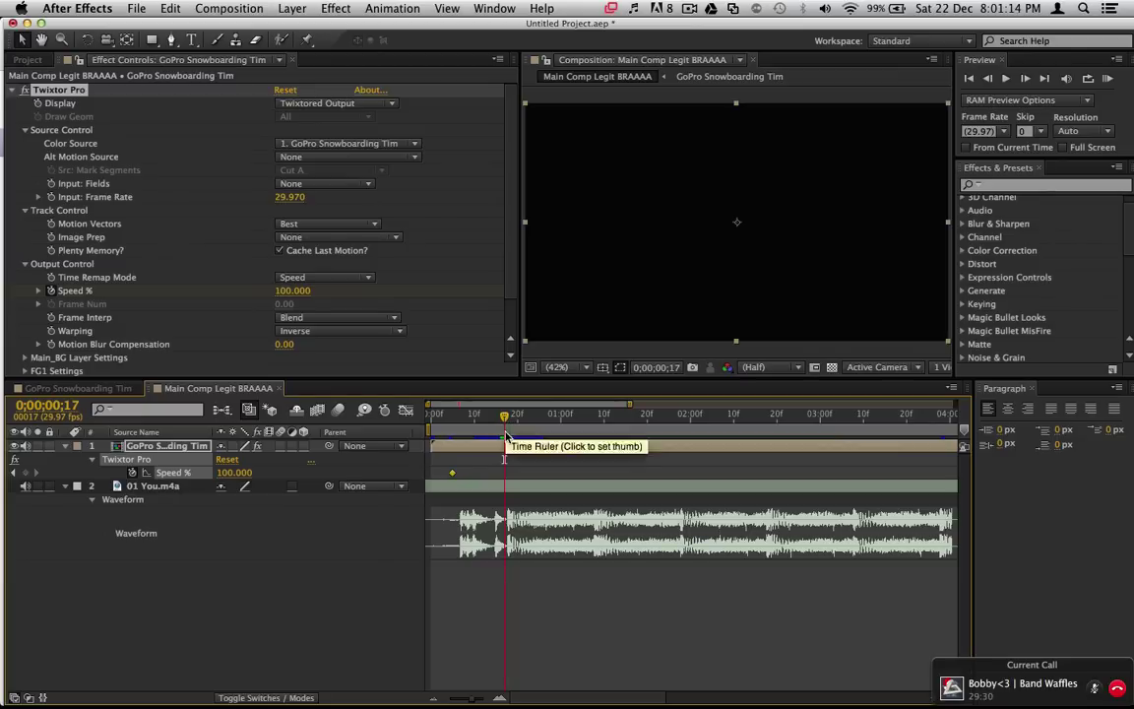
left_click(1109, 79)
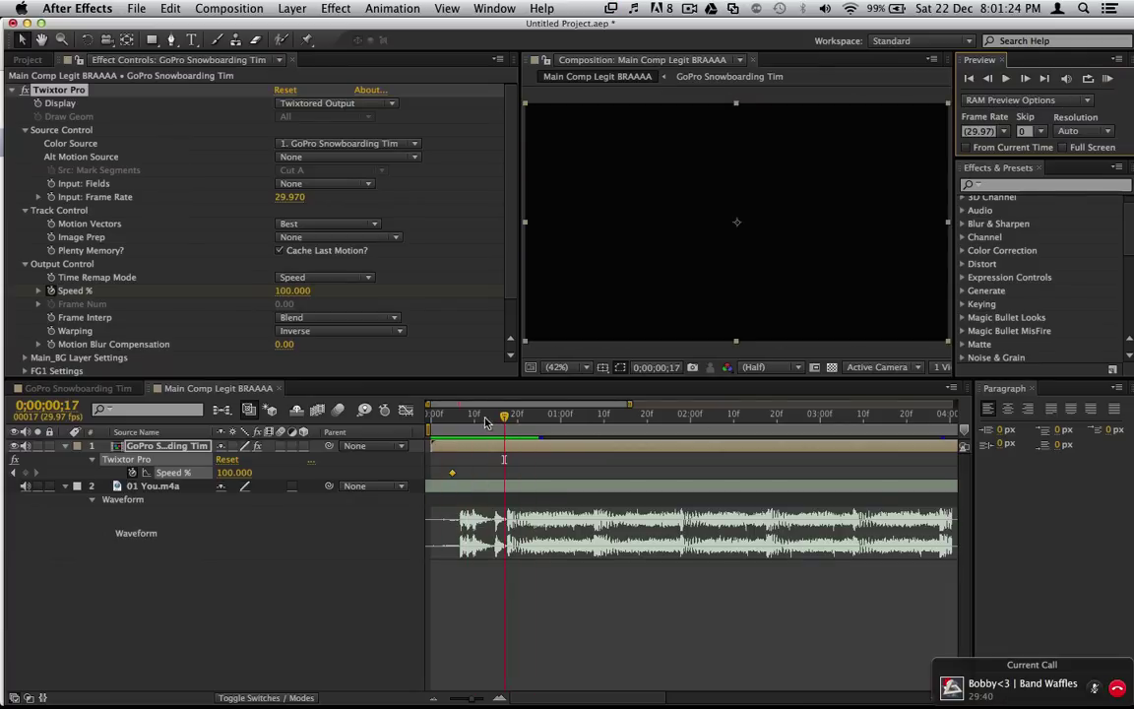
left_click(507, 418)
left_click_drag(507, 418, 505, 418)
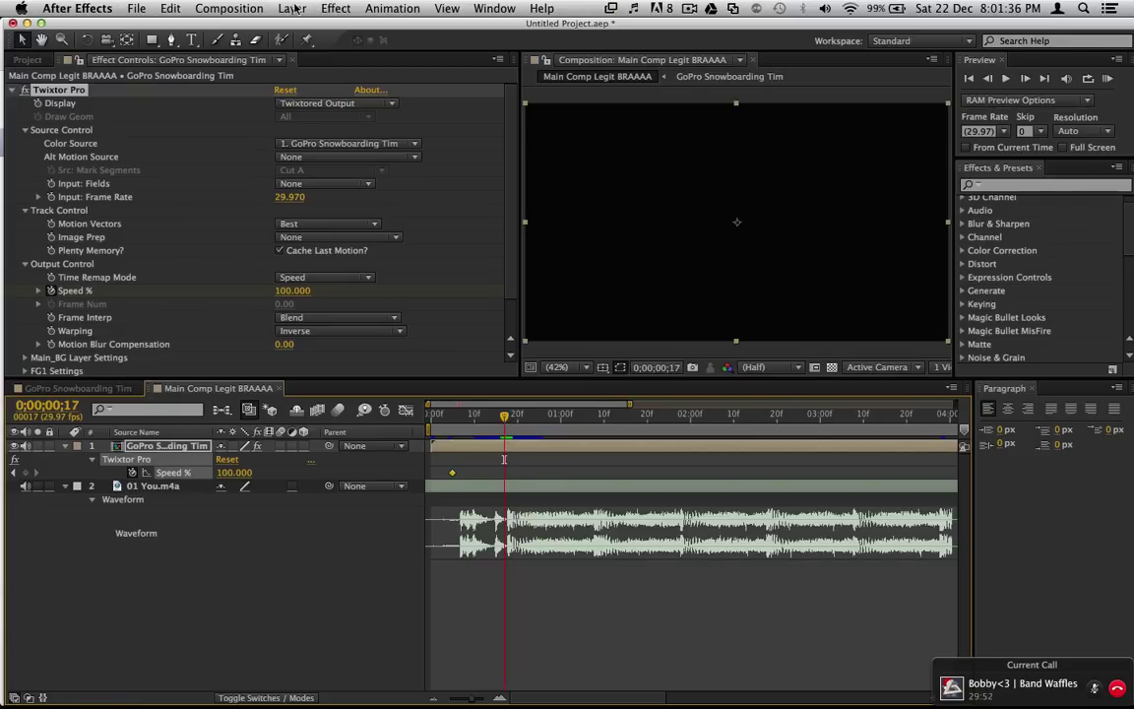
left_click(292, 9)
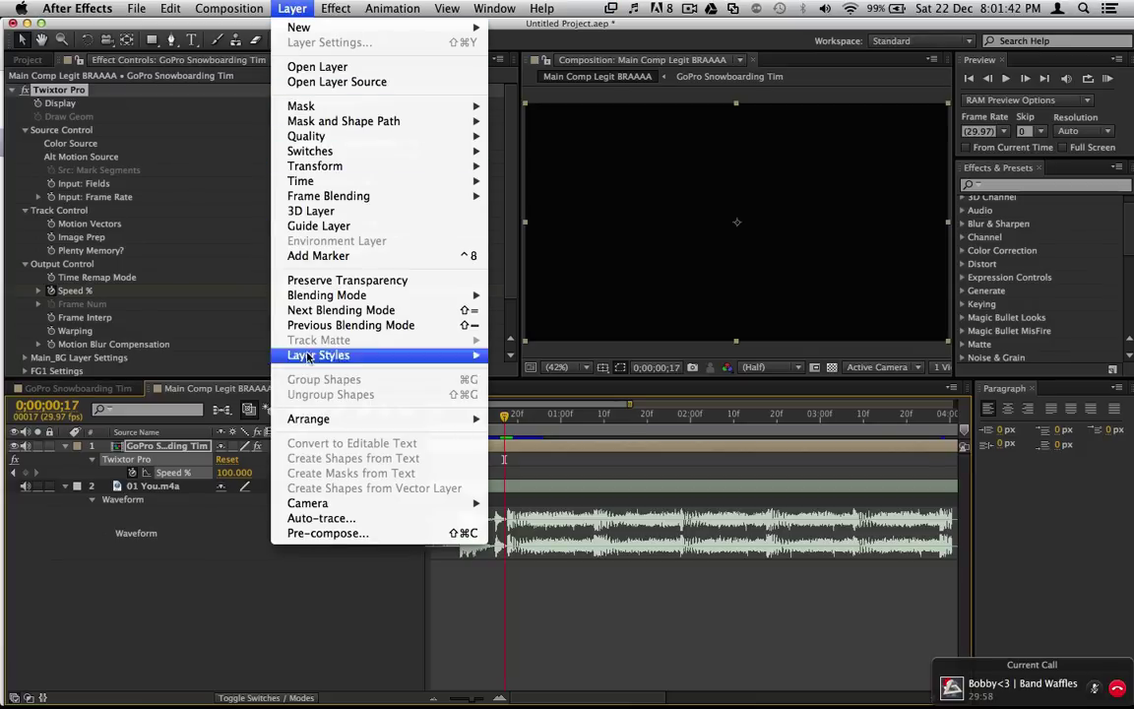
Step: Add a layer marker at 0;00;00;17 and check the Speed % keyframe is 100 at 0;00;00;05
left_click(345, 256)
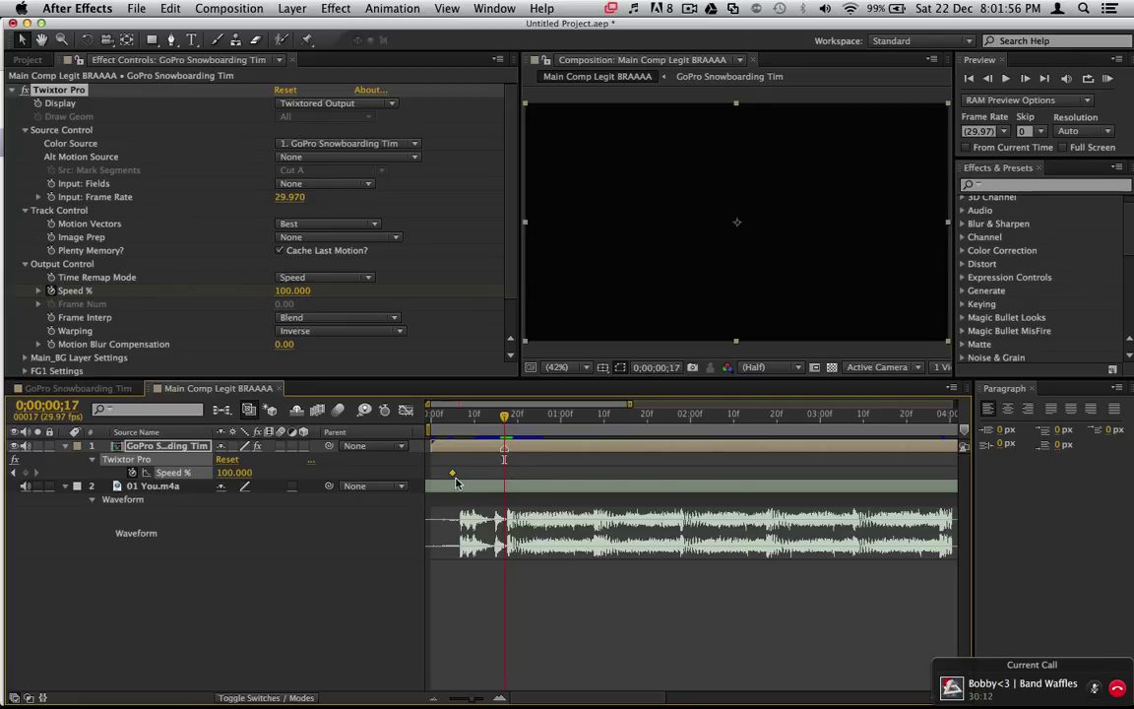
mouse_move(453, 477)
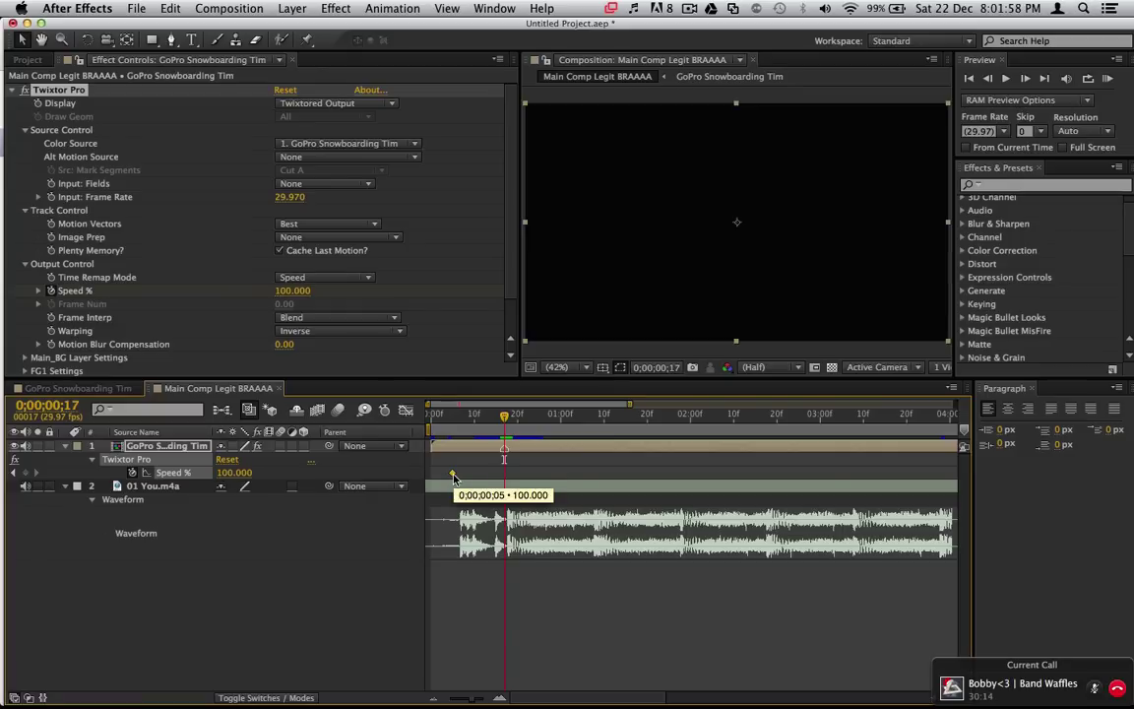
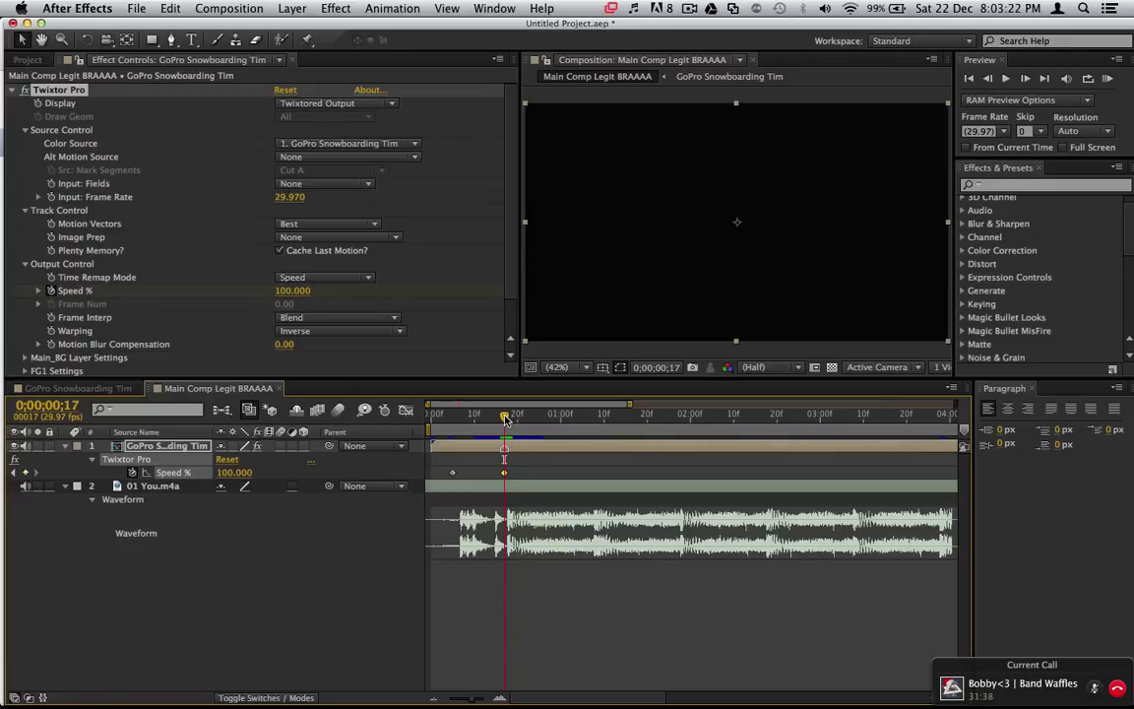
Step: Preview the snowboarding footage and park the playhead at 0;00;02;07
left_click_drag(505, 419, 668, 417)
left_click_drag(660, 418, 651, 418)
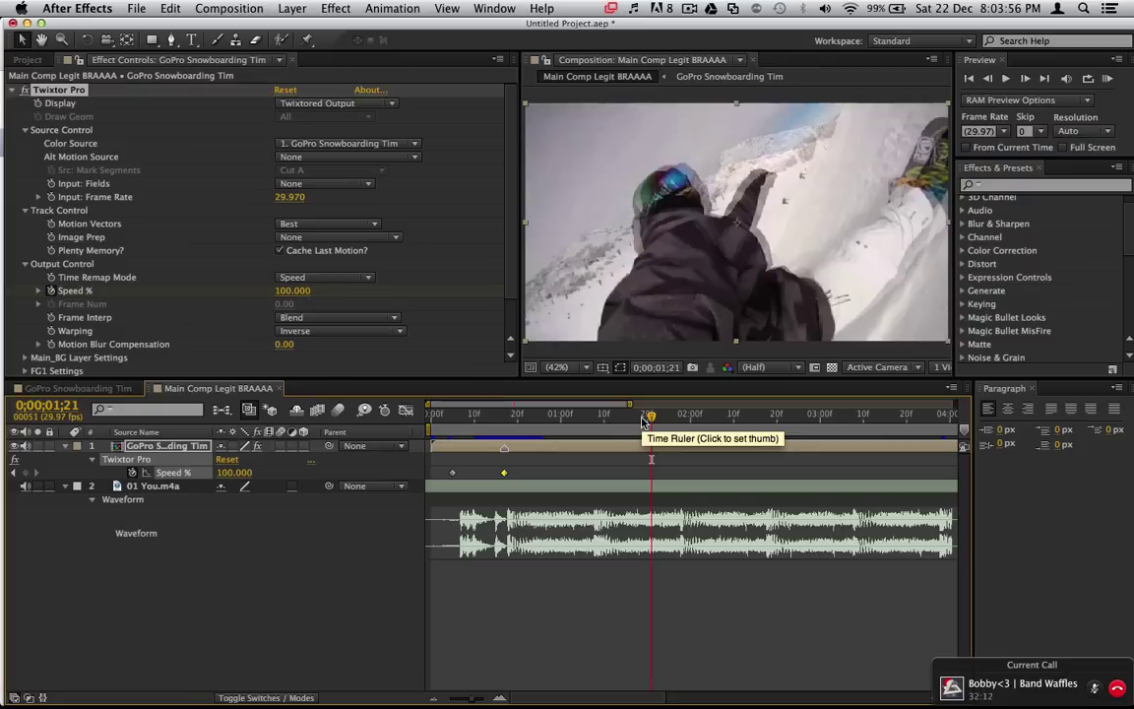
key("space")
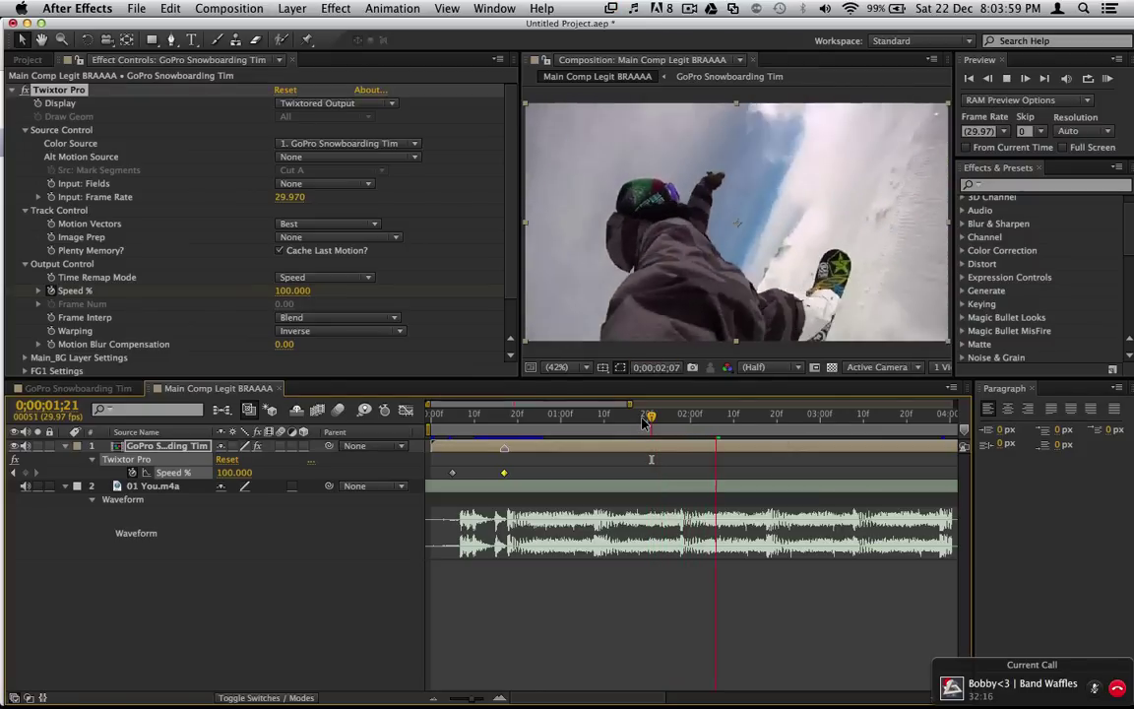
left_click(742, 417)
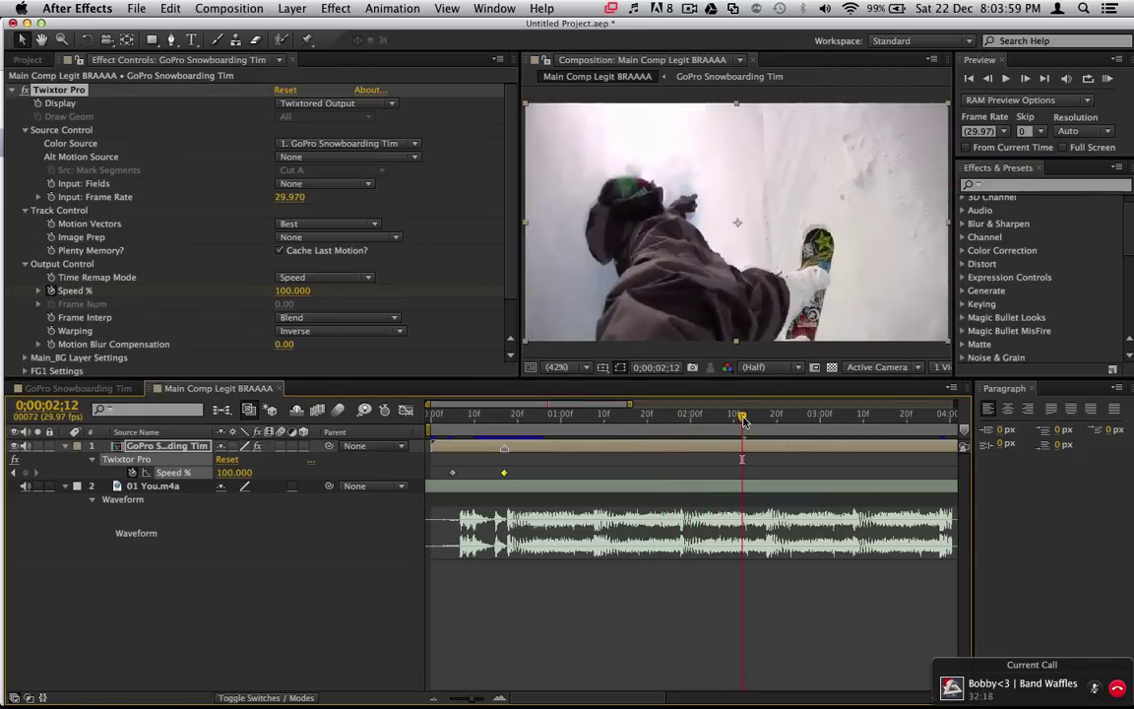
left_click_drag(744, 420, 721, 420)
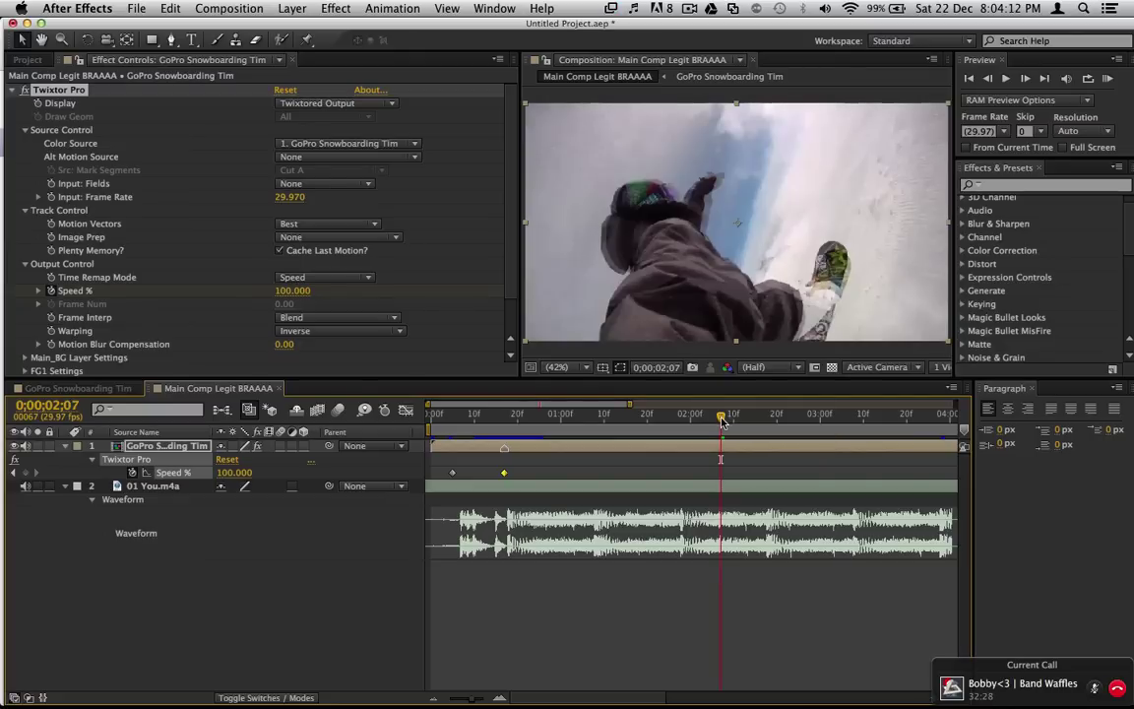
Step: Shift the 0;00;00;17 Speed % keyframe right to about 0;00;02;04, just before the playhead
mouse_move(504, 477)
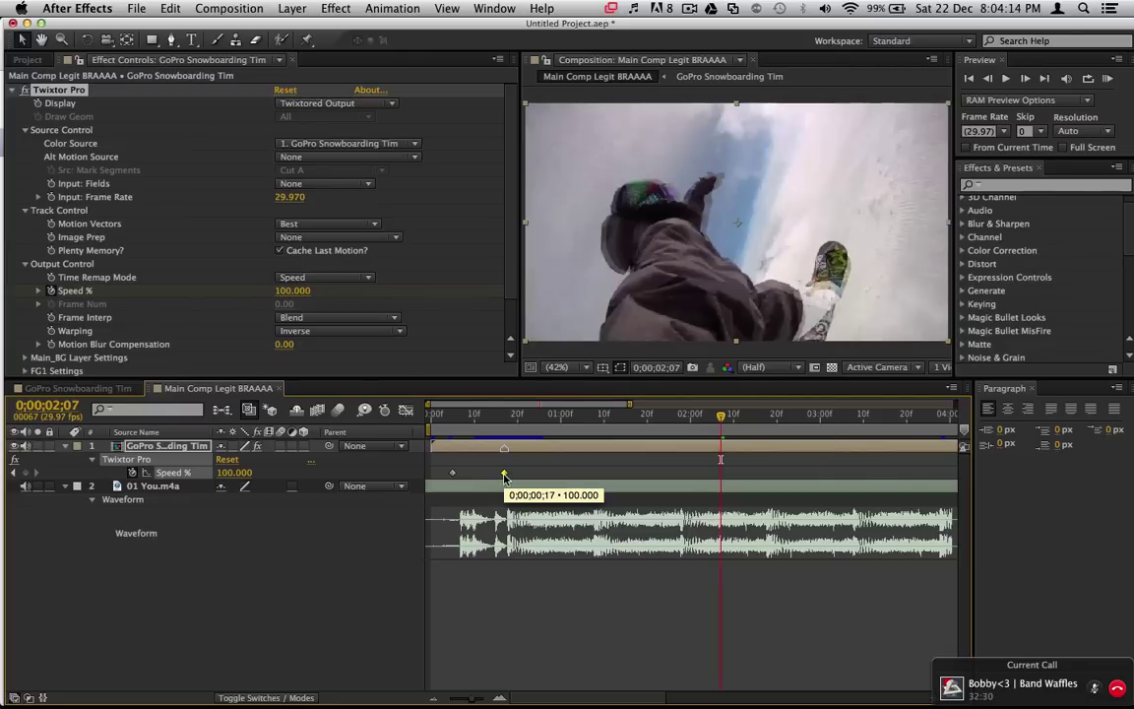
left_click_drag(504, 478, 704, 480)
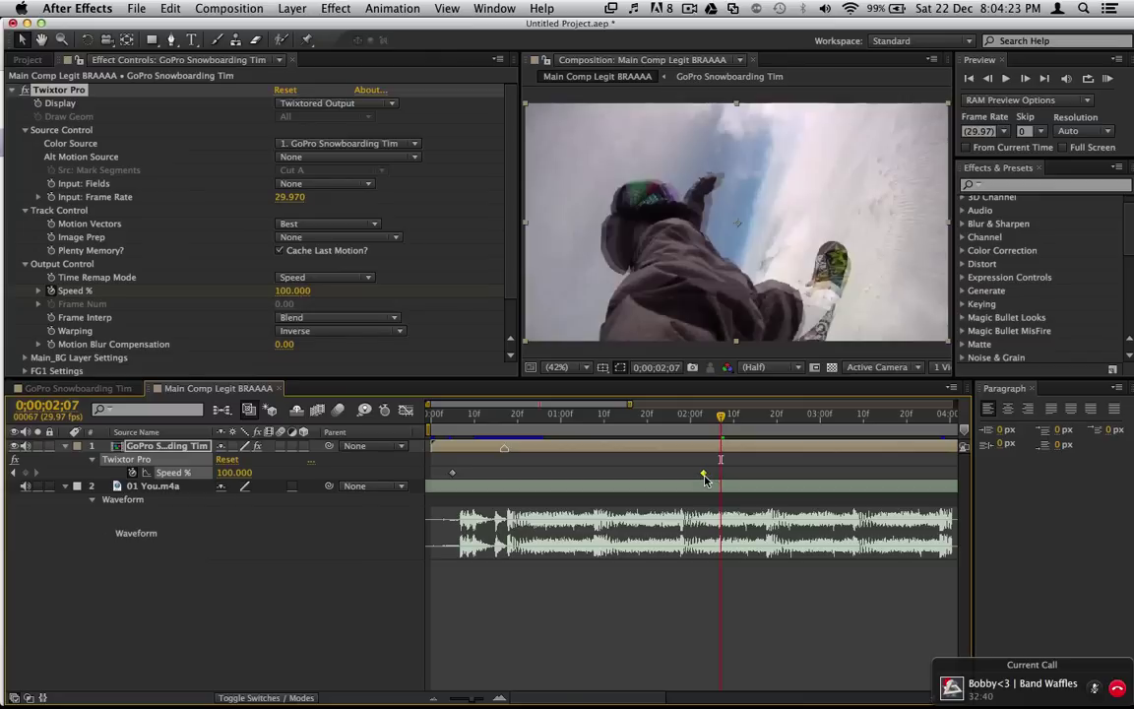
left_click_drag(703, 476, 707, 477)
mouse_move(707, 479)
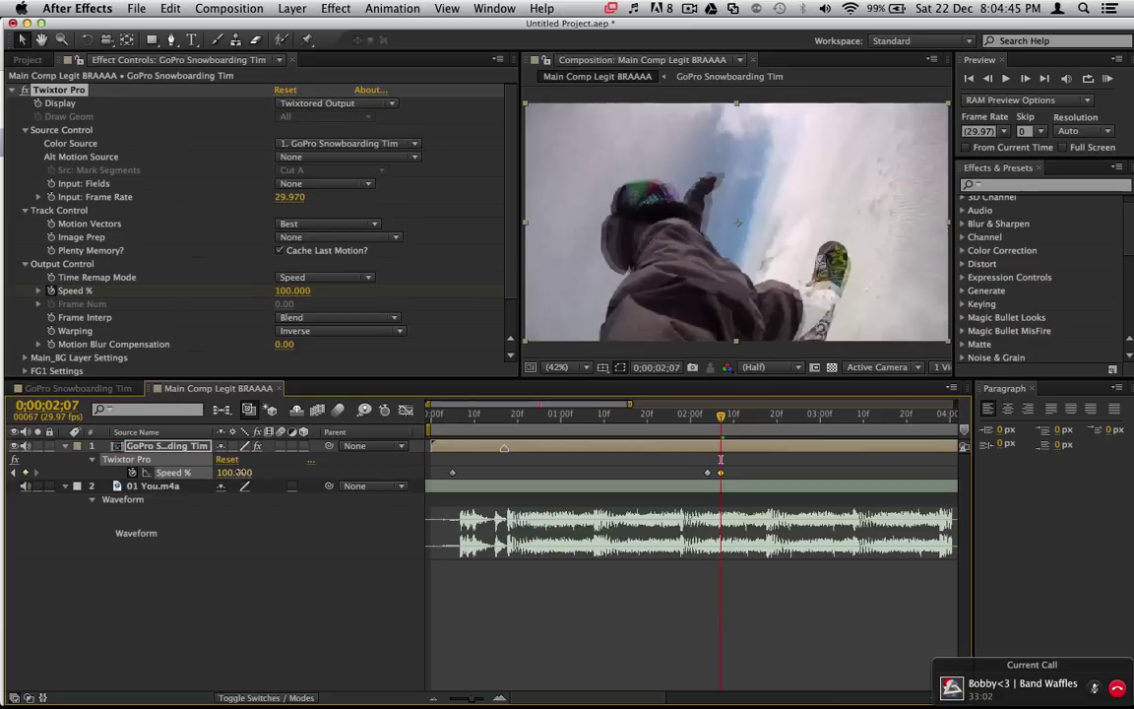
Step: Set Twixtor Speed % to 30 at 0;00;02;07 and scrub ahead to check the slowdown
left_click(237, 473)
type("30")
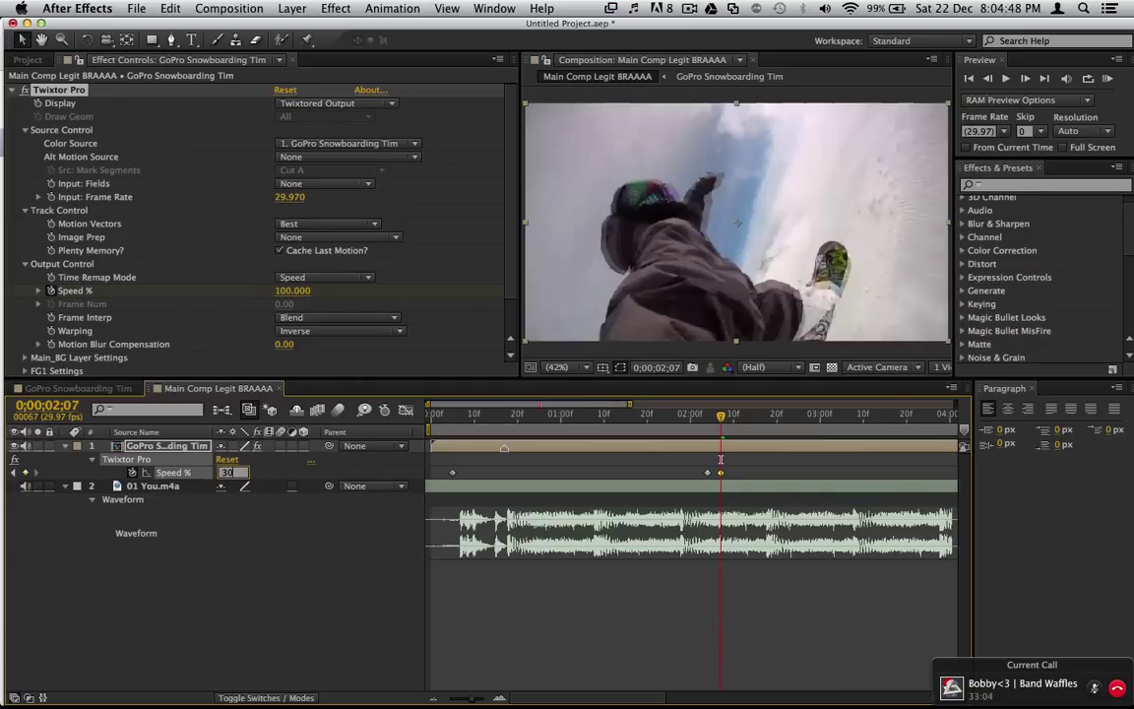
key("Return")
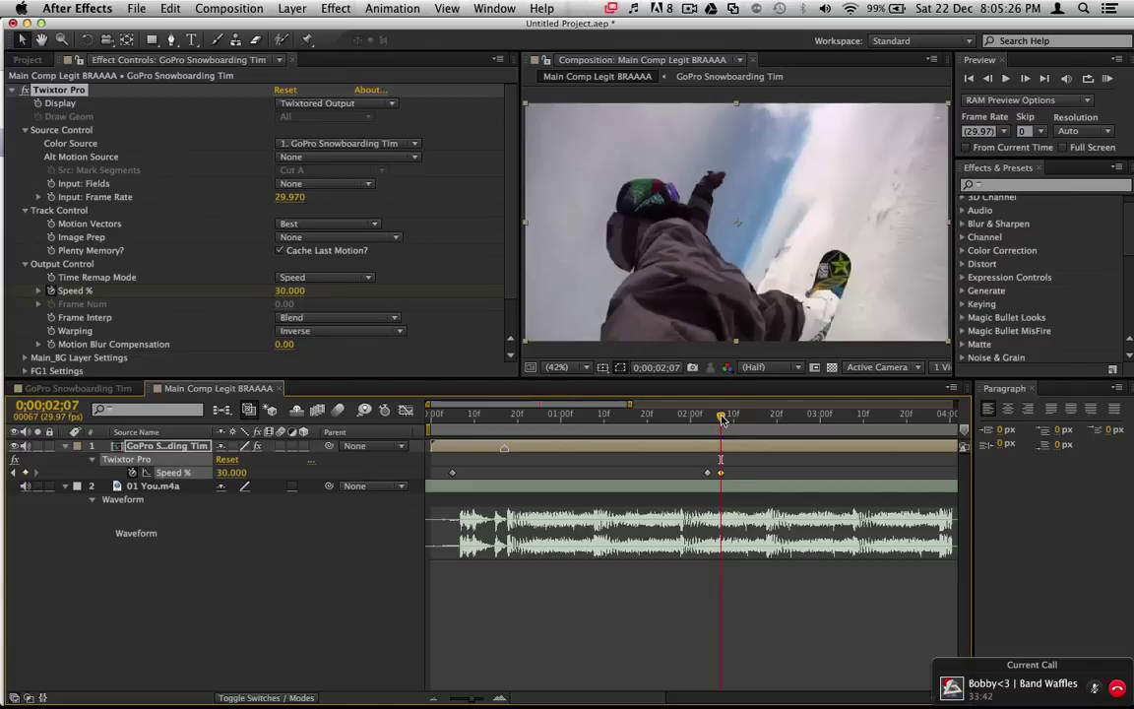
left_click_drag(724, 419, 908, 419)
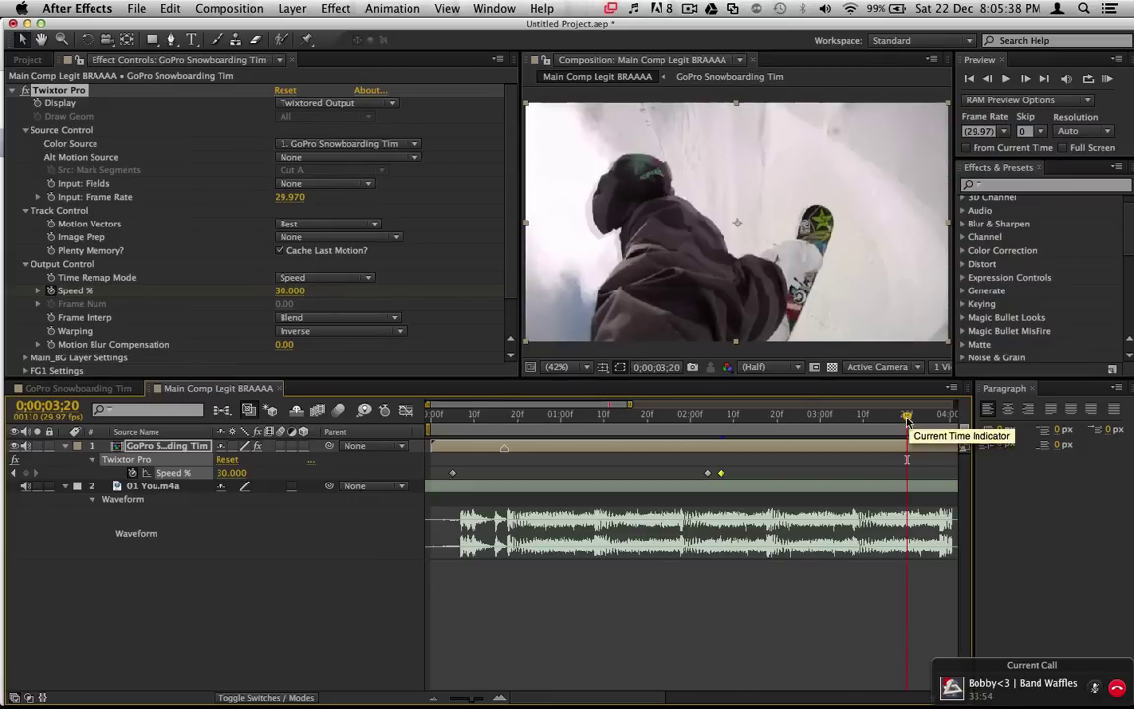
Step: Scrub through the slow-motion section up to 0;00;05;20
scroll(852, 499, "right", 5)
scroll(851, 499, "right", 2)
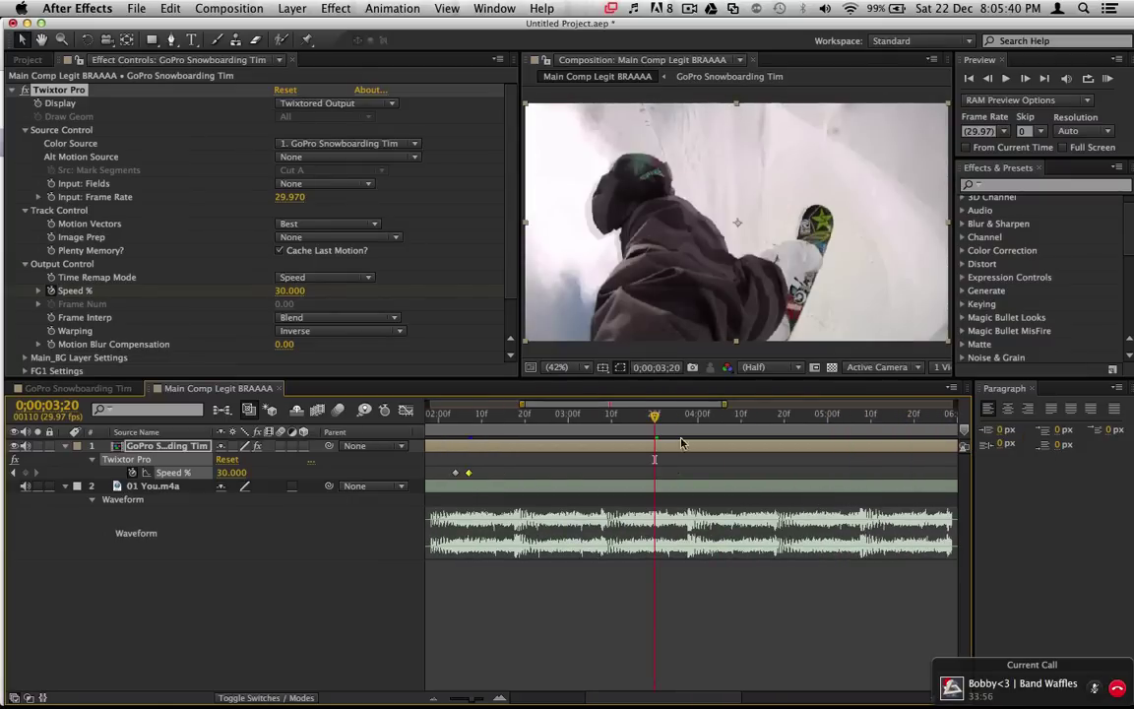
left_click_drag(655, 418, 847, 418)
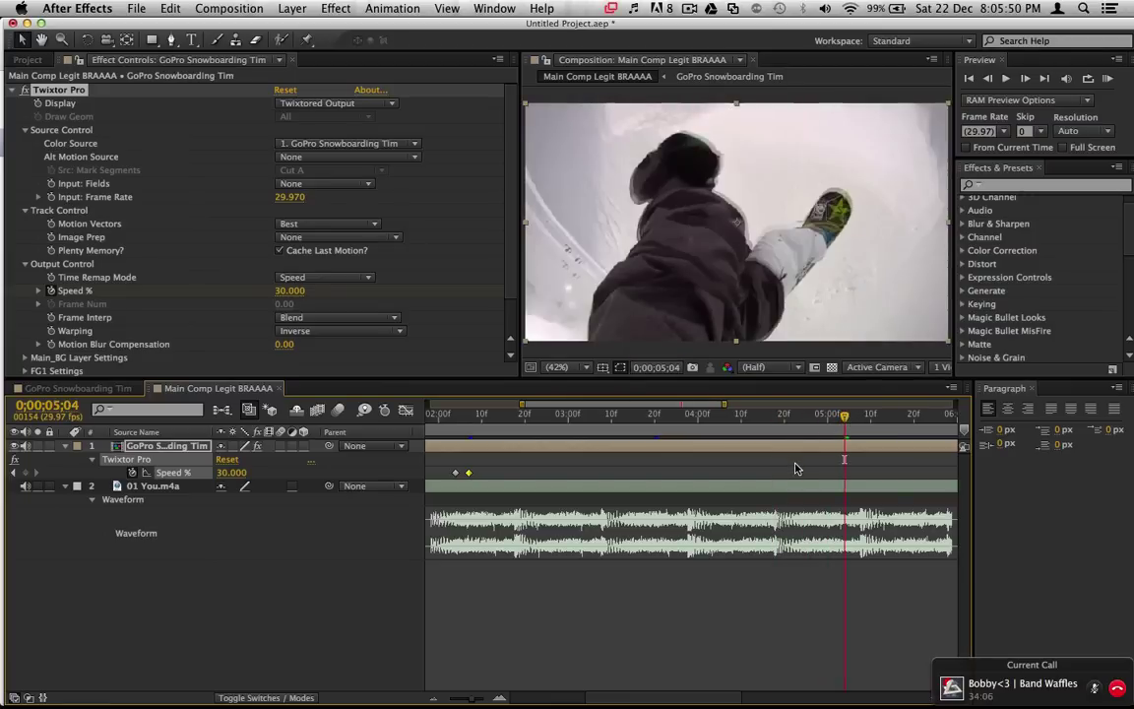
scroll(795, 468, "right", 5)
scroll(796, 469, "right", 1)
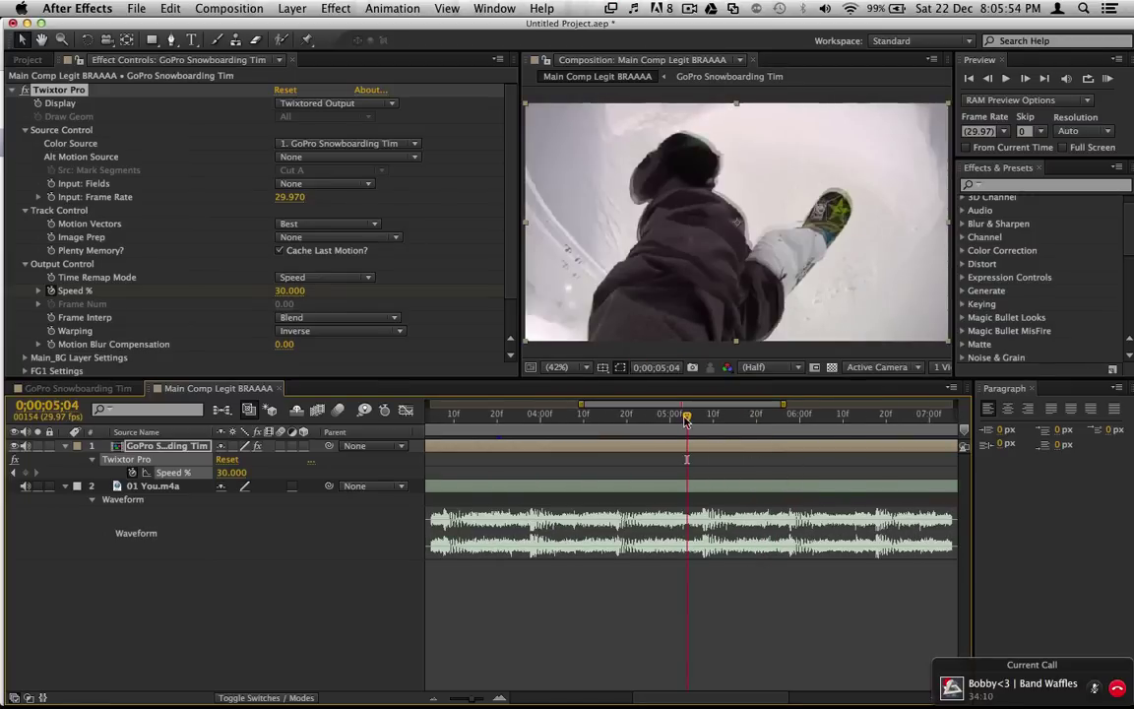
left_click_drag(688, 421, 744, 421)
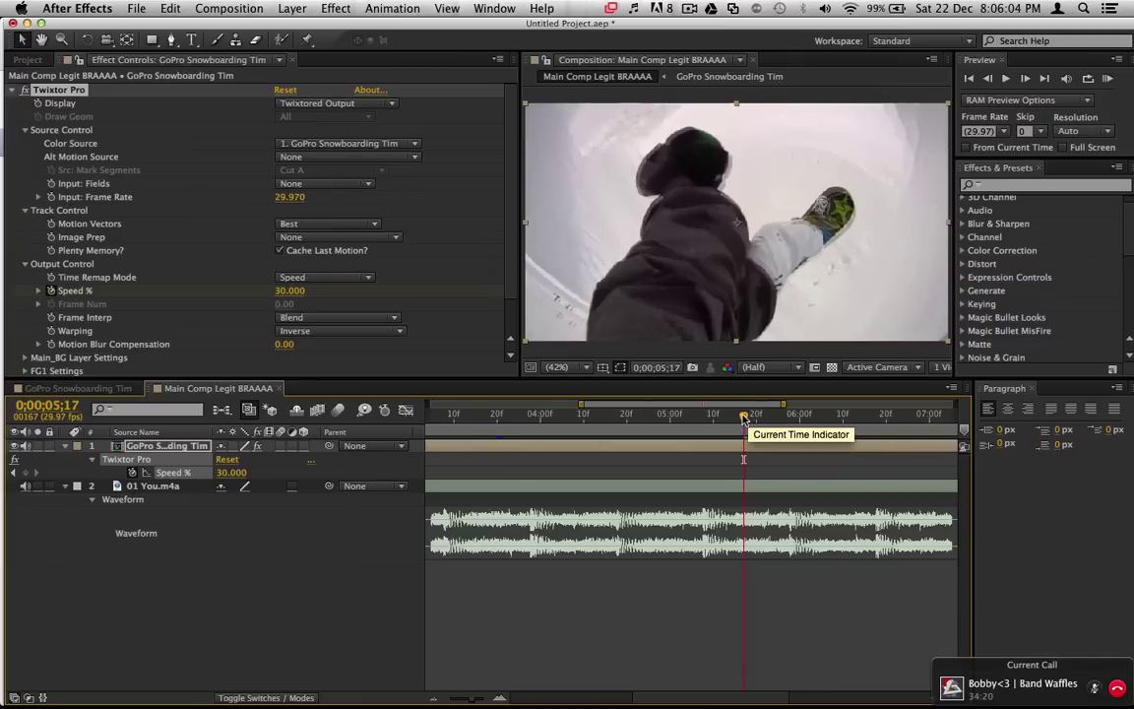
left_click_drag(742, 422, 903, 422)
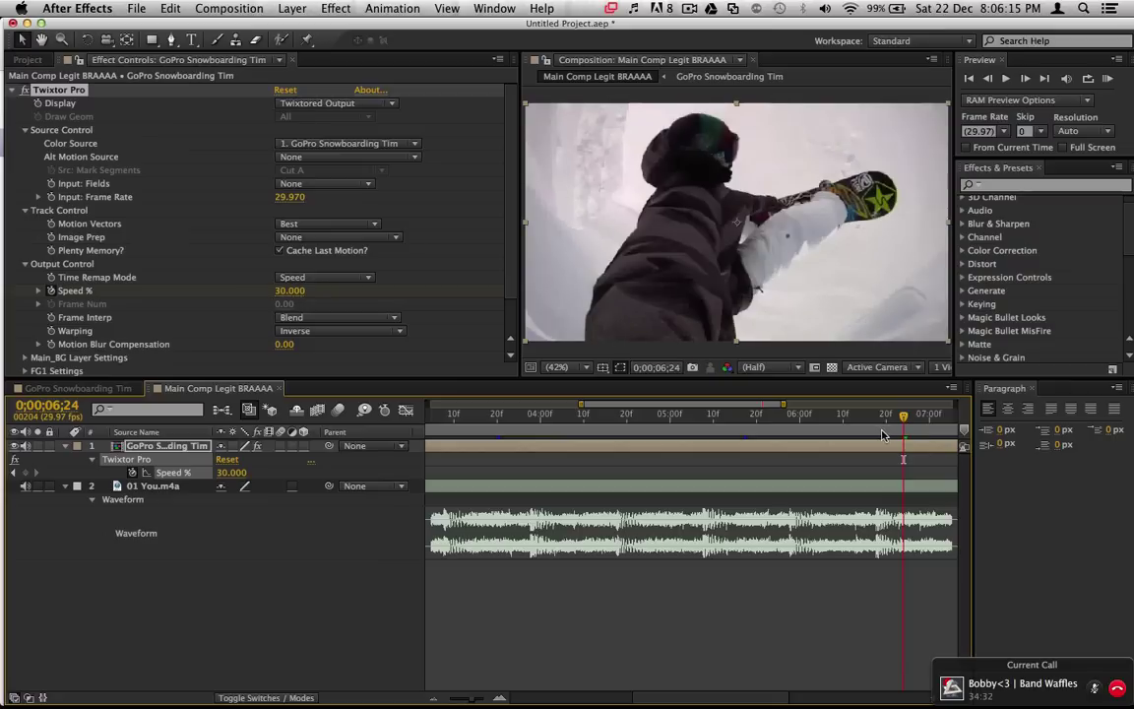
Step: Continue scrubbing to 0;00;08;03, where the 30% Speed % keyframe is held
scroll(883, 435, "right", 6)
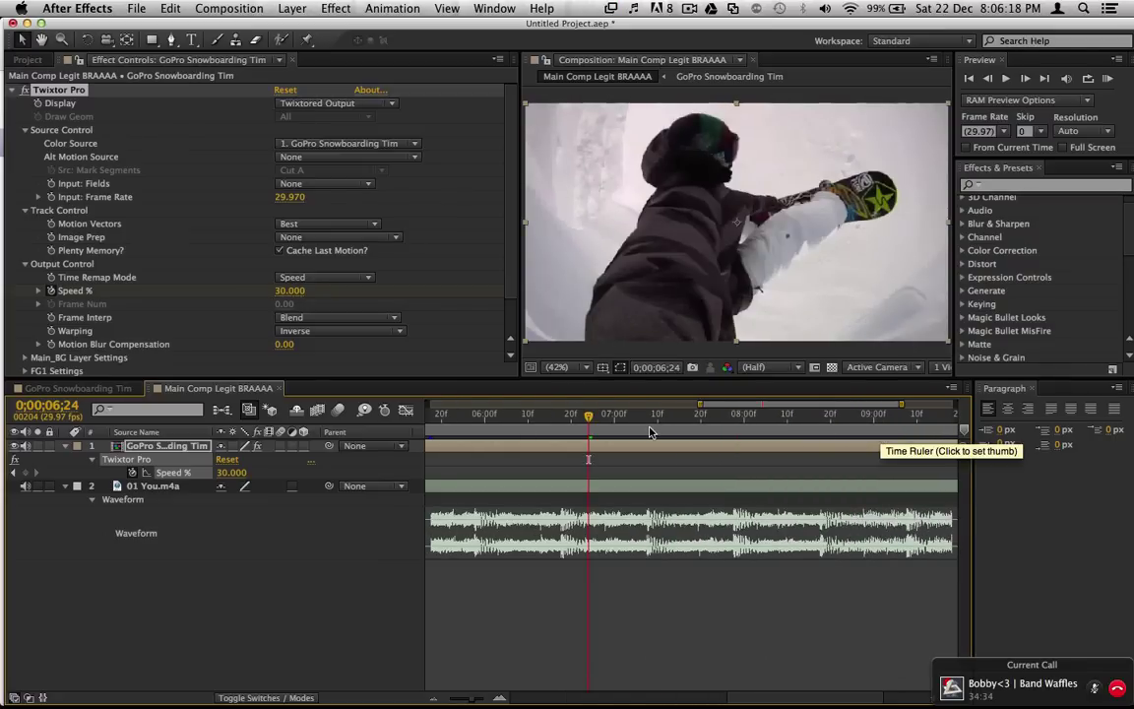
left_click_drag(588, 415, 697, 421)
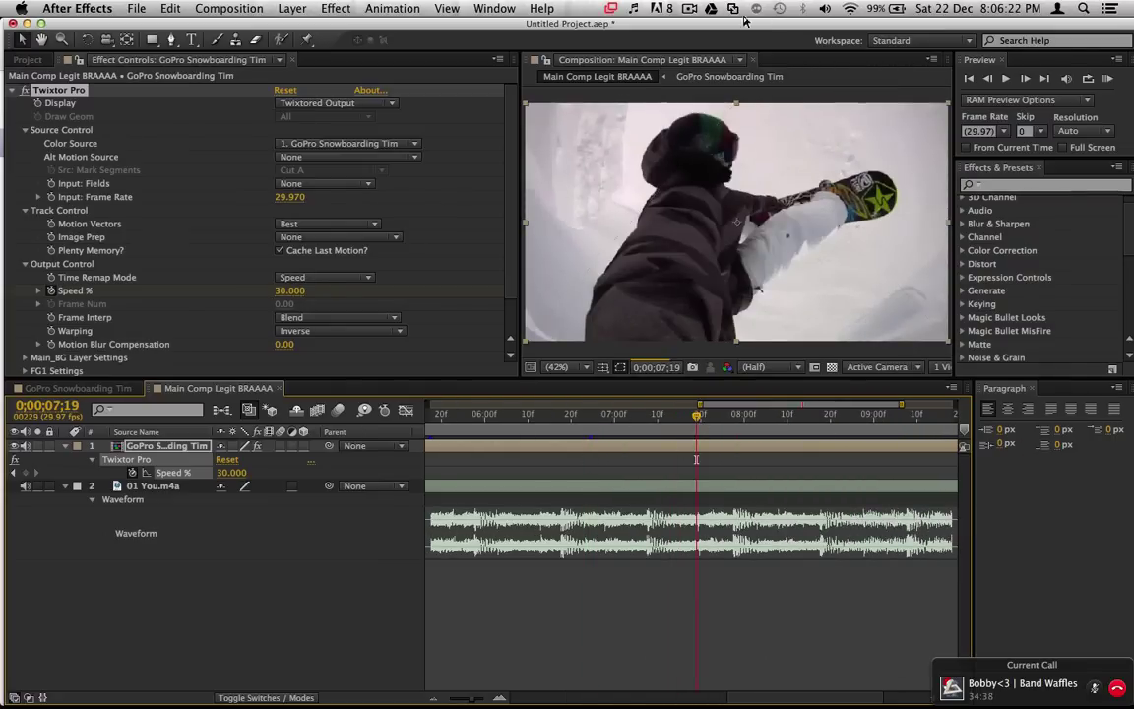
left_click(621, 8)
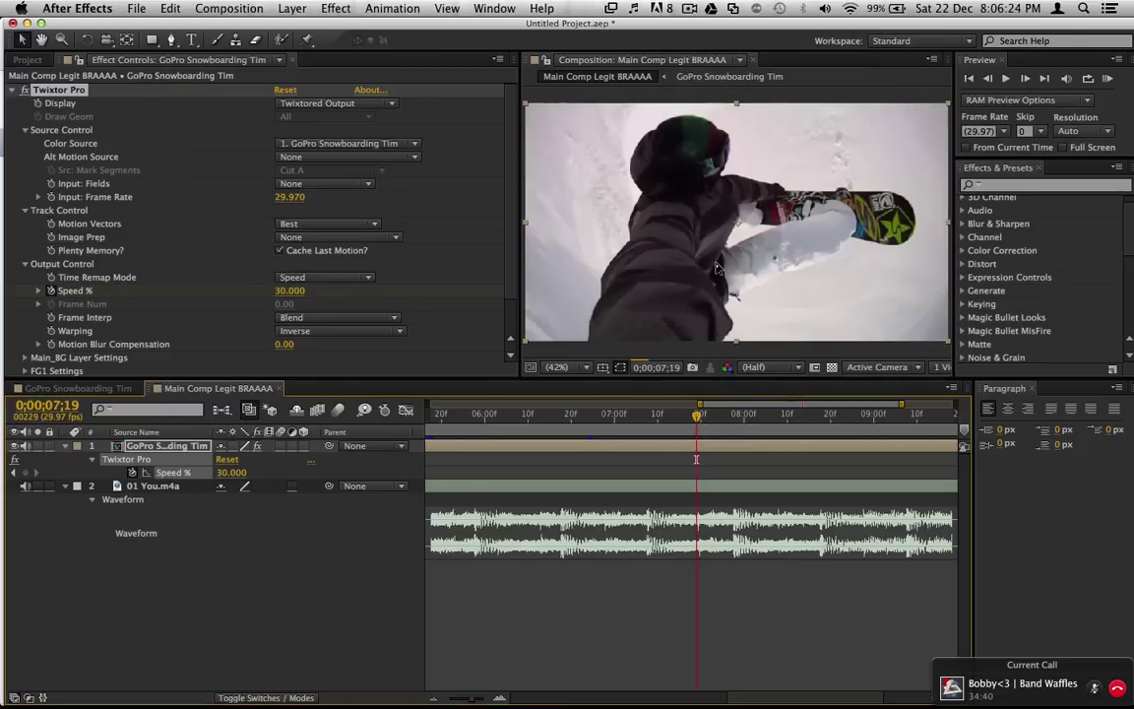
left_click(746, 416)
left_click_drag(746, 416, 759, 419)
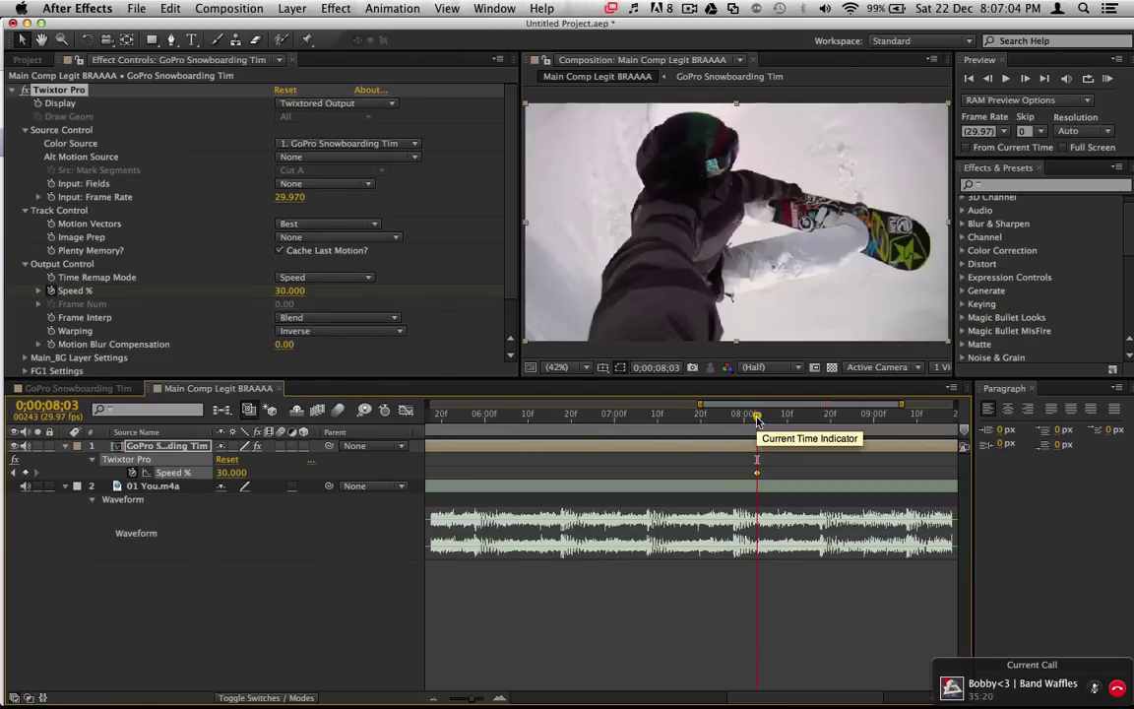
Step: Add a Speed % keyframe at 0;00;08;10 and set it to 100
left_click_drag(757, 418, 787, 420)
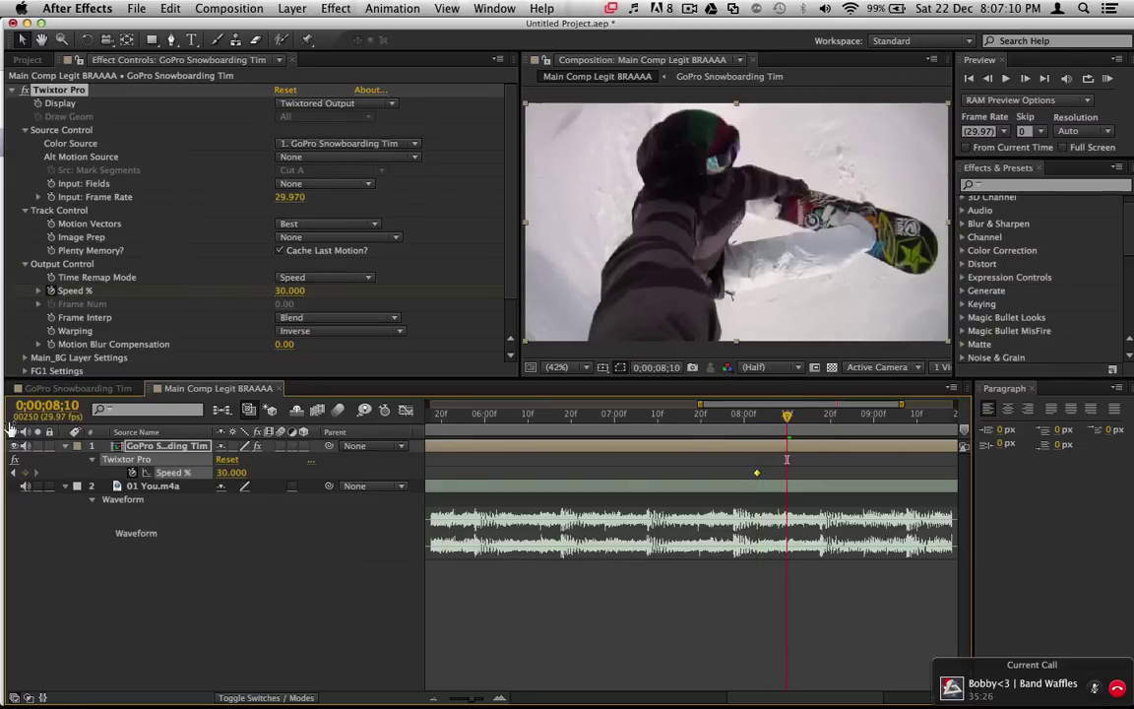
left_click(24, 474)
left_click(287, 292)
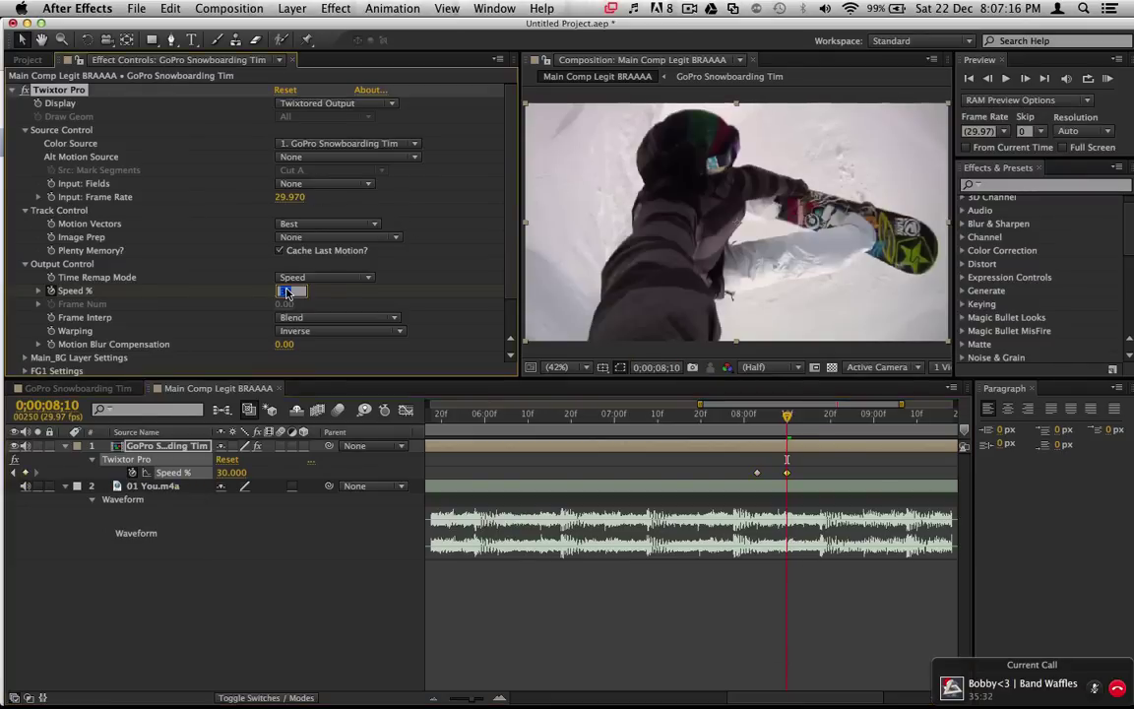
left_click(227, 474)
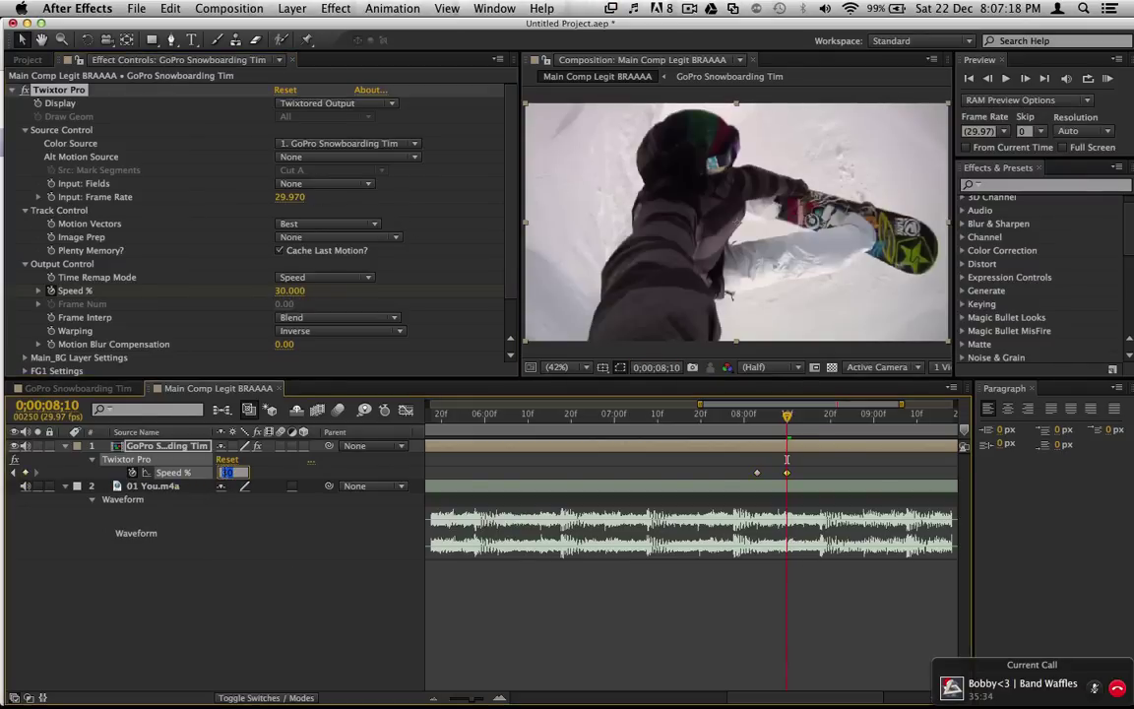
type("100")
key("Return")
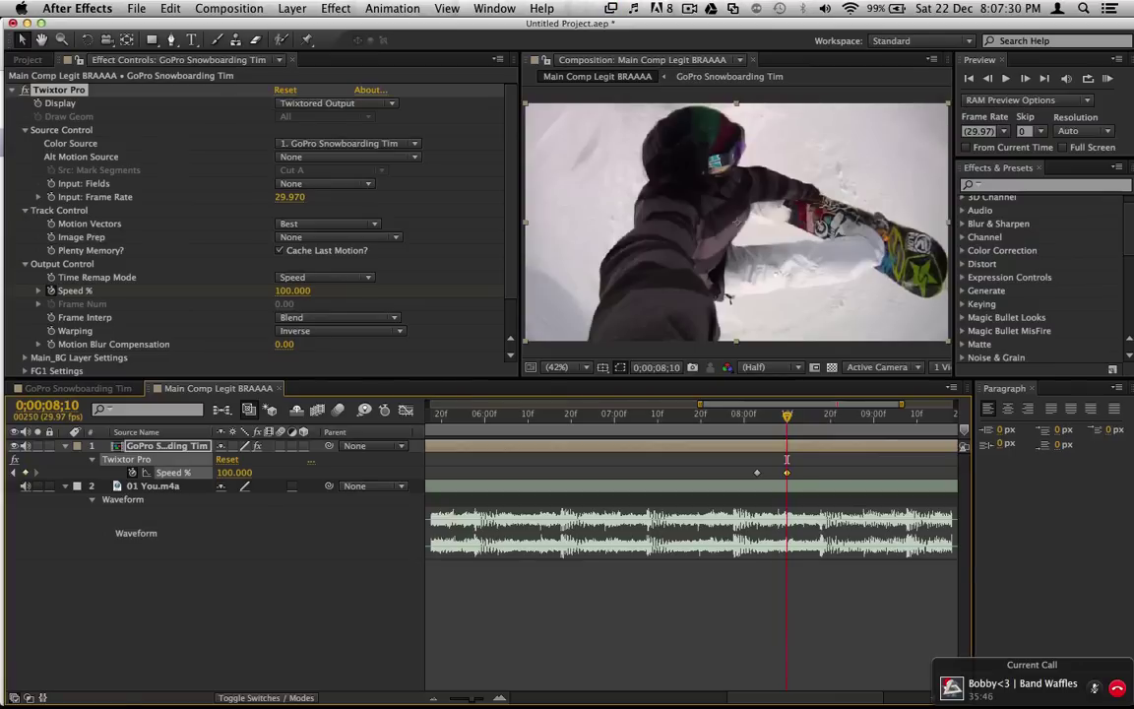
Step: Create Adjustment Layer 1 from Layer > New > Adjustment Layer in Main Comp Legit BRAAAA
left_click(292, 9)
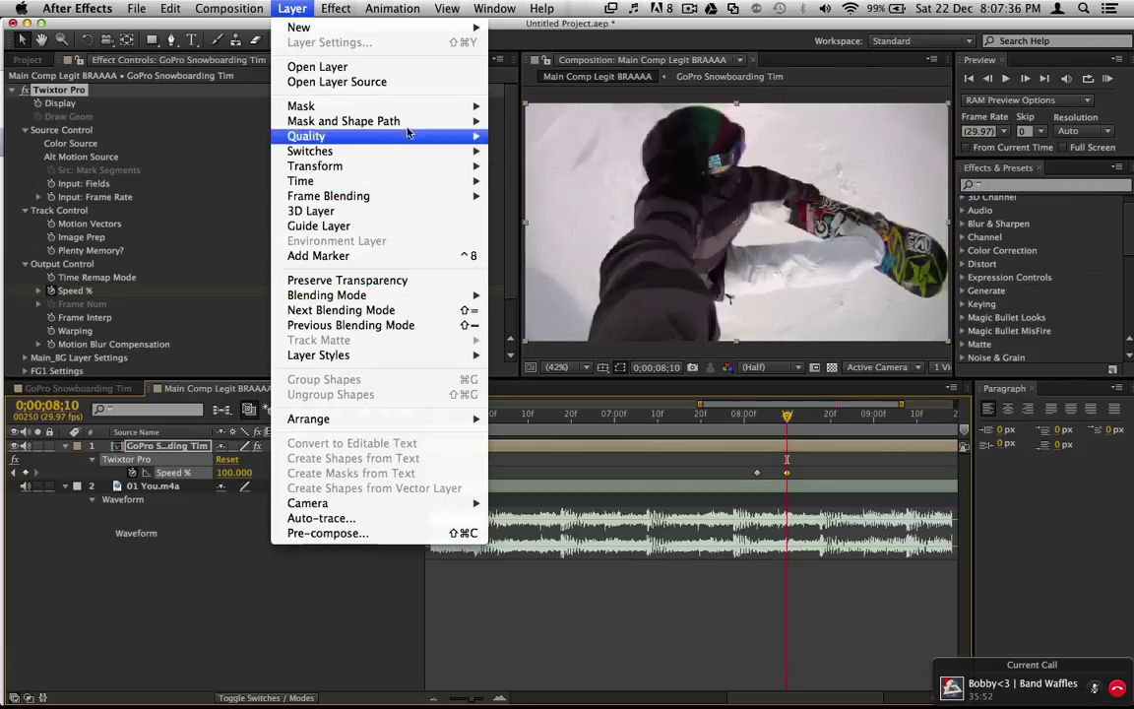
mouse_move(394, 29)
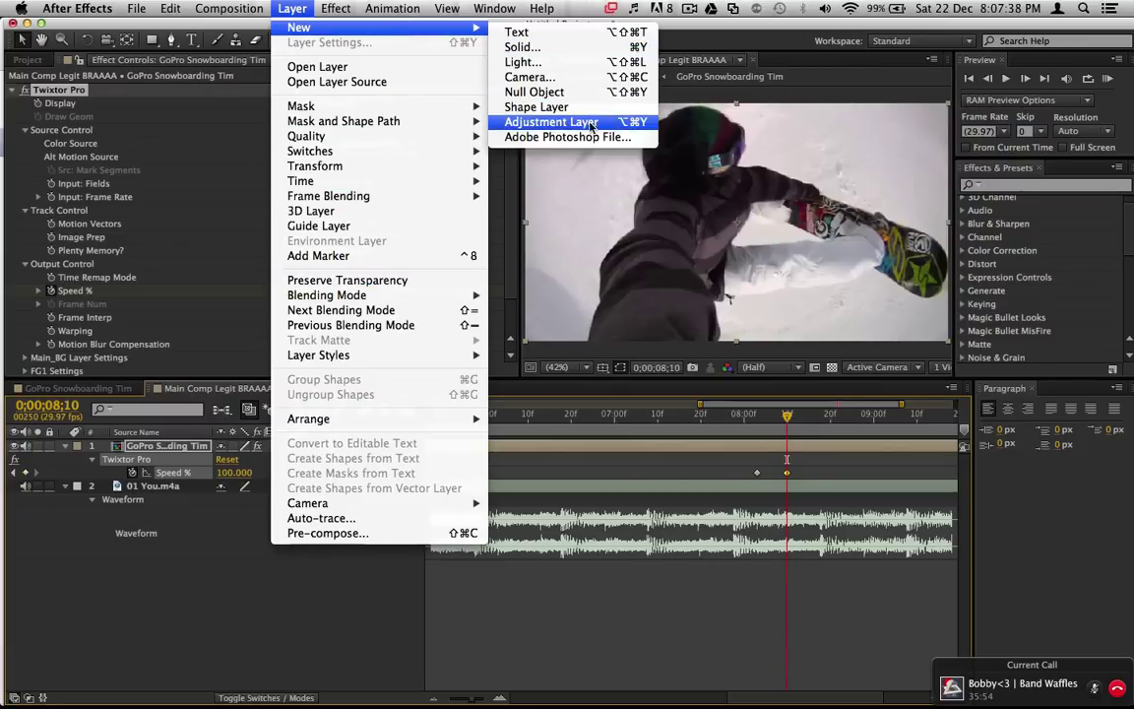
left_click(590, 122)
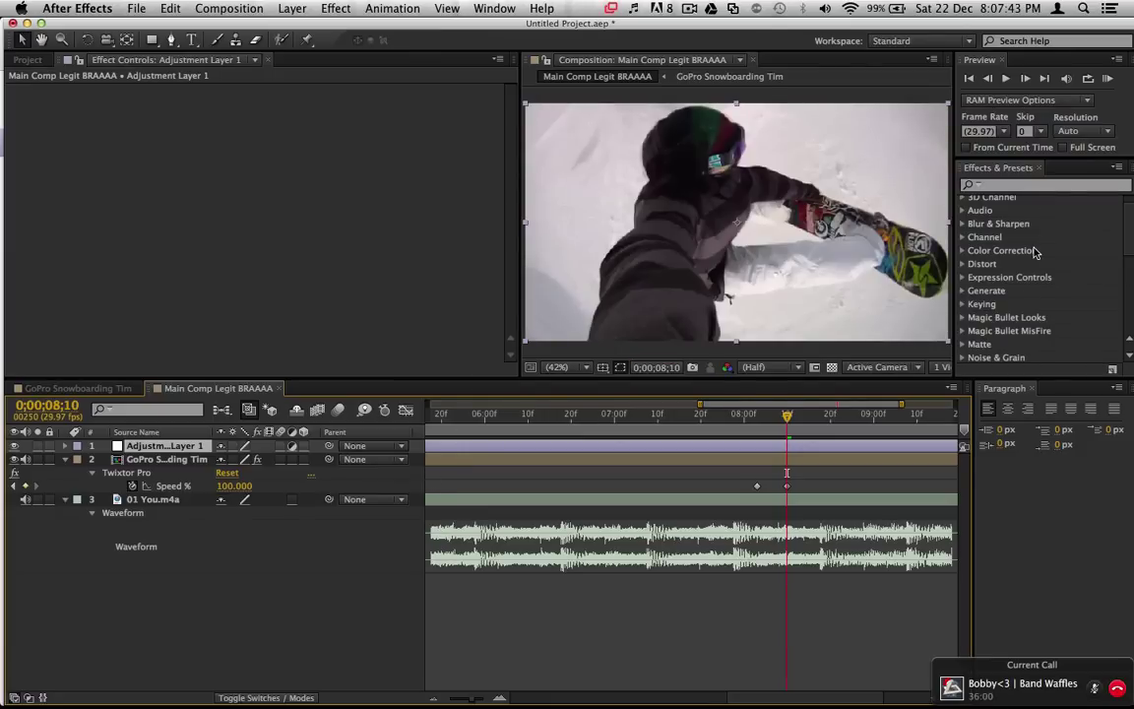
scroll(1033, 253, "up", 2)
left_click(1007, 186)
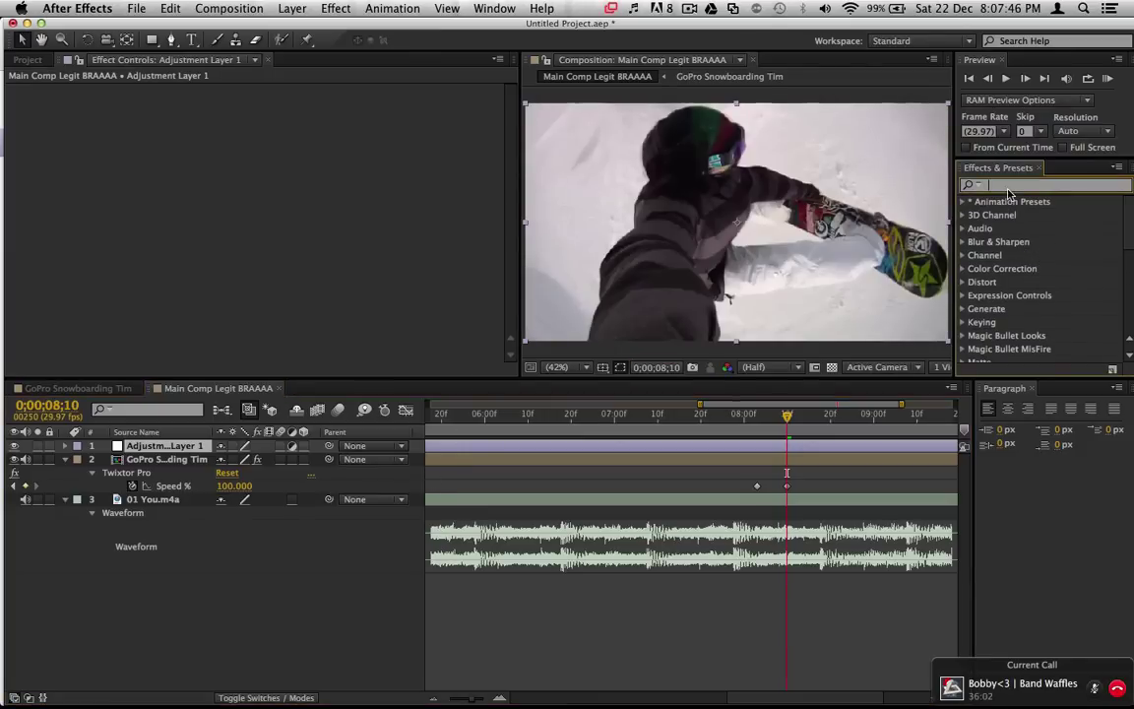
Step: Search Effects & Presets for 'look' and drop Magic Bullet Looks onto Adjustment Layer 1
type("look")
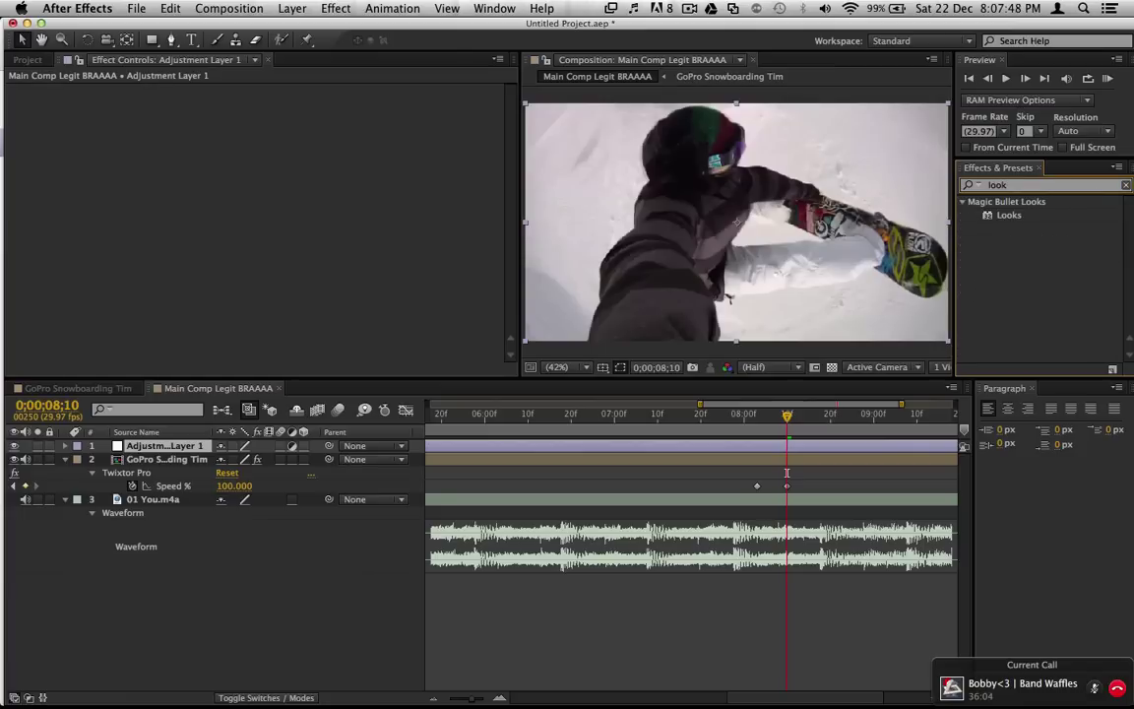
left_click(1006, 216)
left_click_drag(1008, 219, 587, 449)
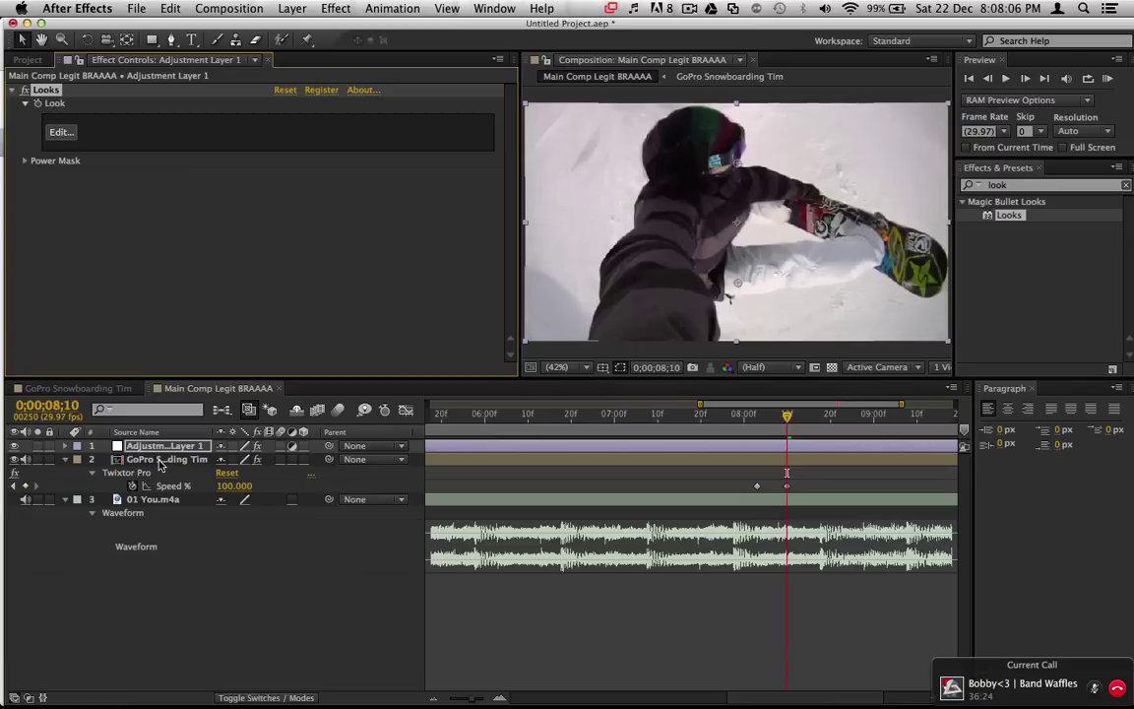
left_click(176, 8)
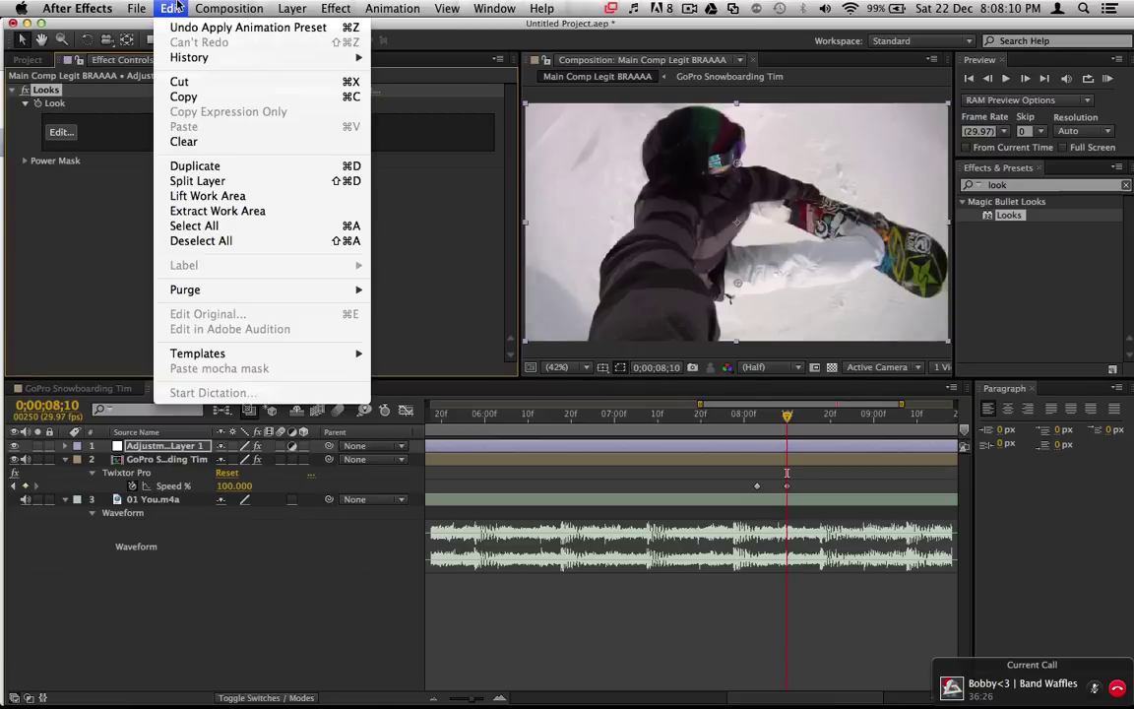
left_click(94, 229)
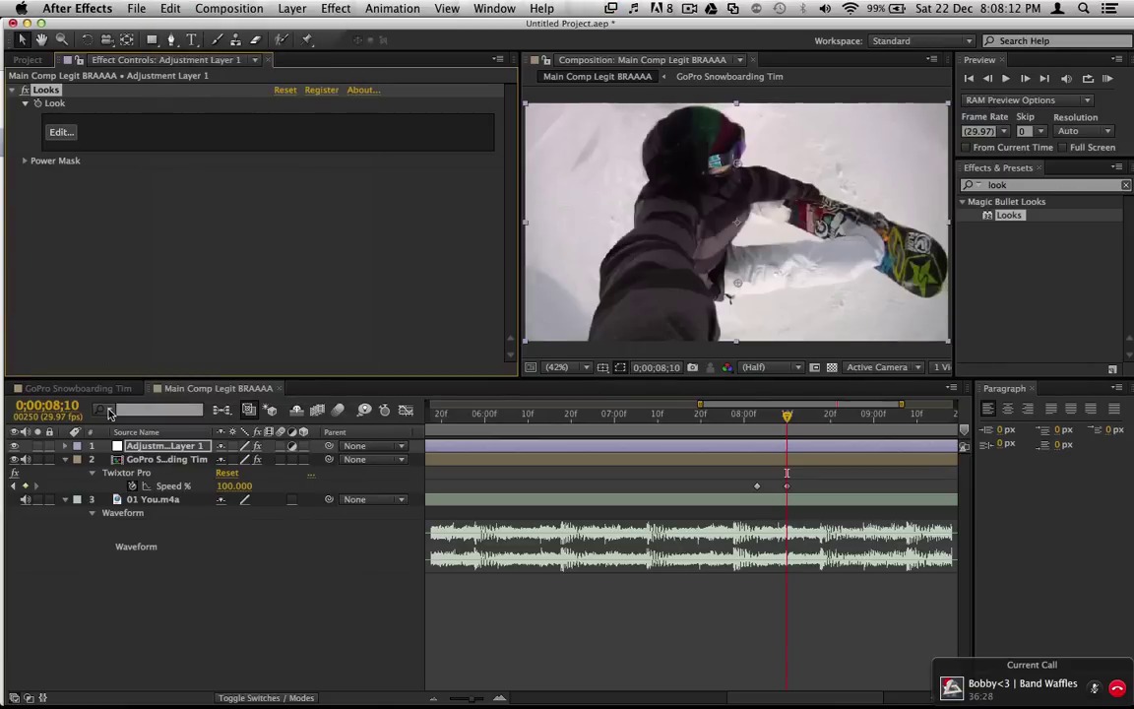
left_click(1006, 216)
Step: Launch the Looks editor via Edit... and reveal the Subject tools library
left_click(58, 134)
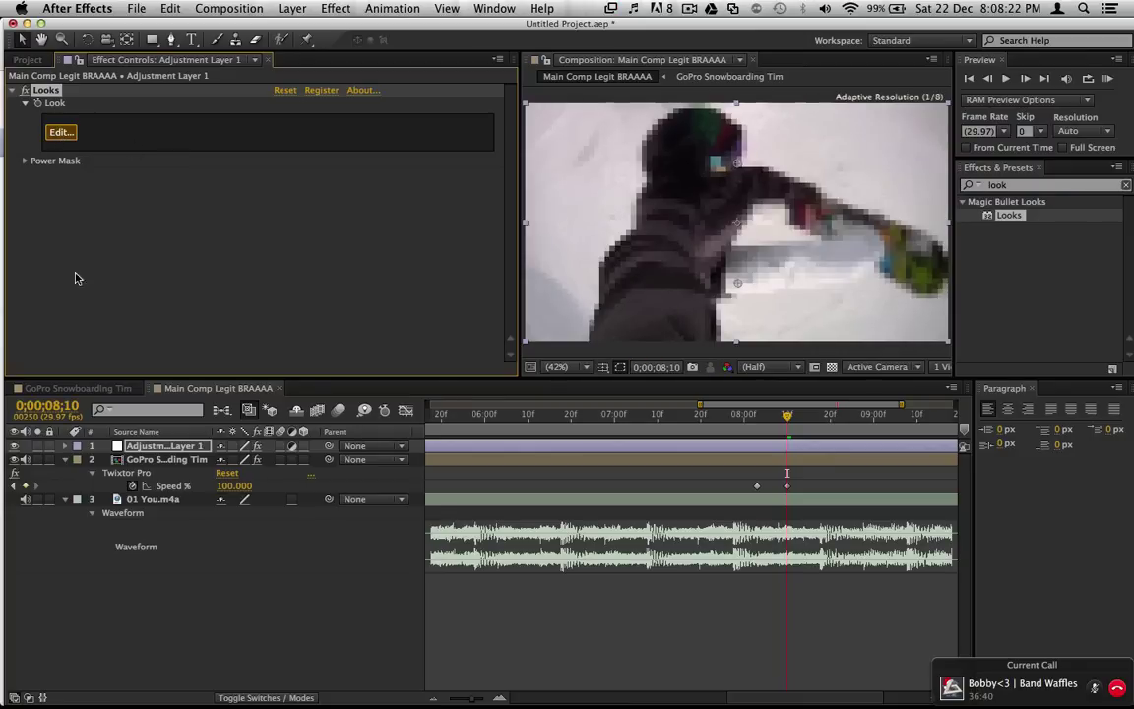
mouse_move(164, 682)
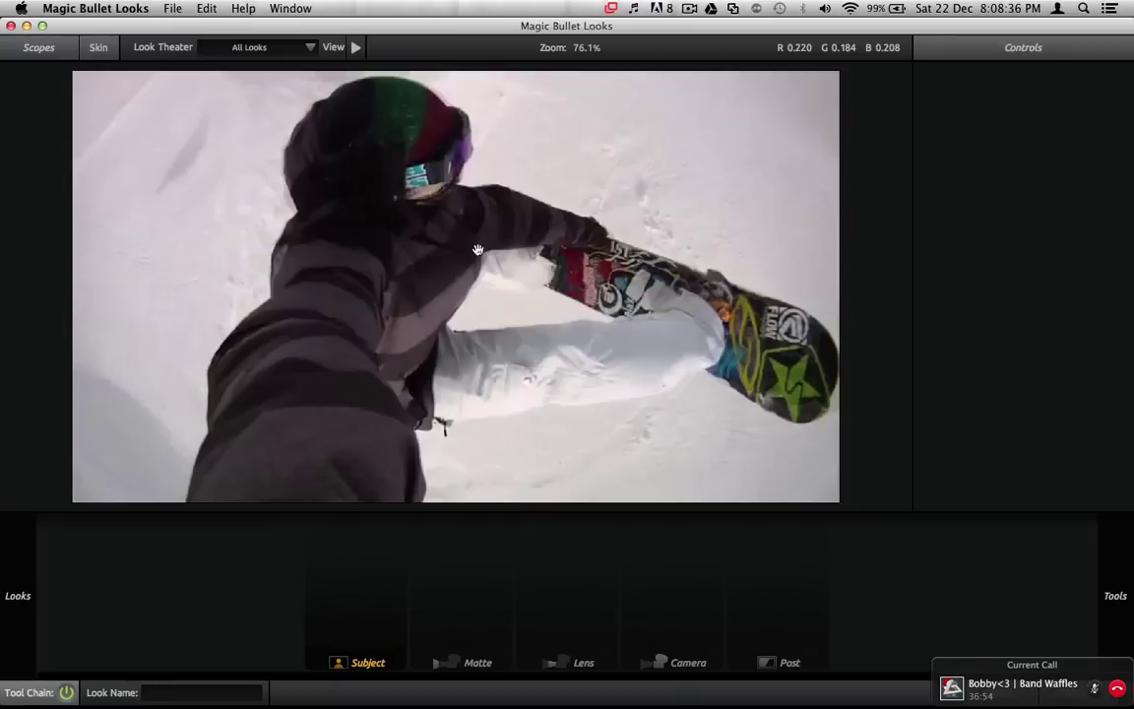
mouse_move(18, 595)
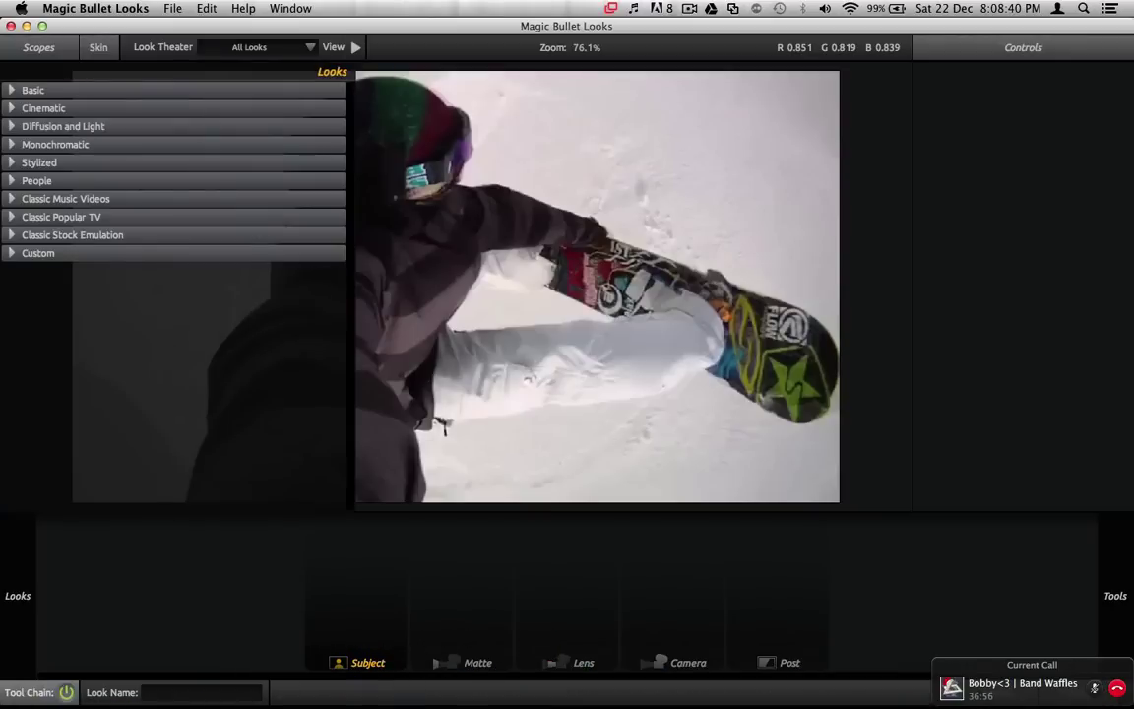
mouse_move(1130, 254)
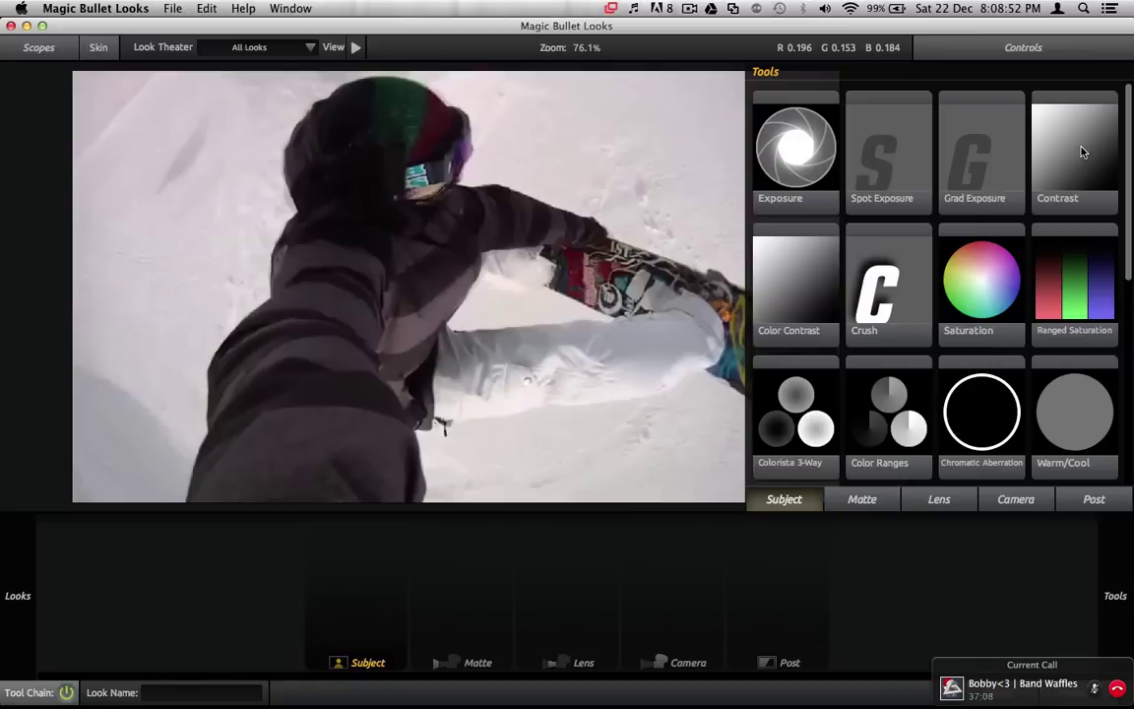
Step: Put a Contrast tool in Subject: contrast +0.320, pivot 2.254, exposure compensation +0.70
left_click_drag(1080, 151, 365, 606)
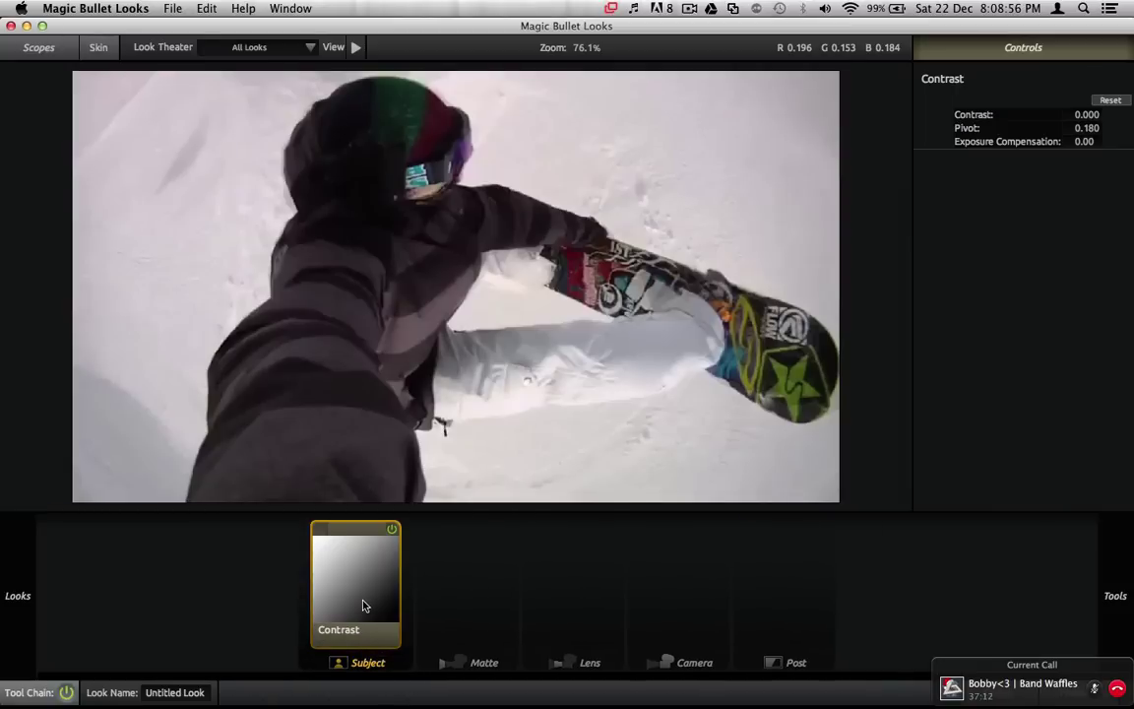
mouse_move(6, 332)
left_click_drag(1087, 115, 1087, 141)
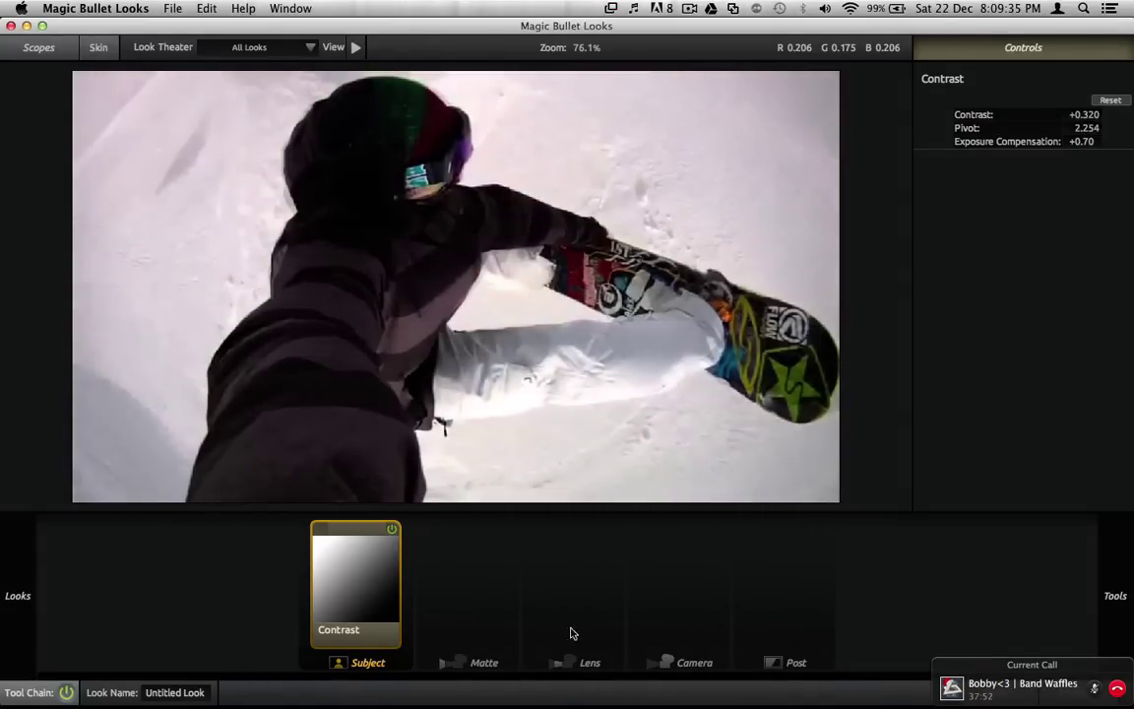
mouse_move(729, 701)
mouse_move(1130, 376)
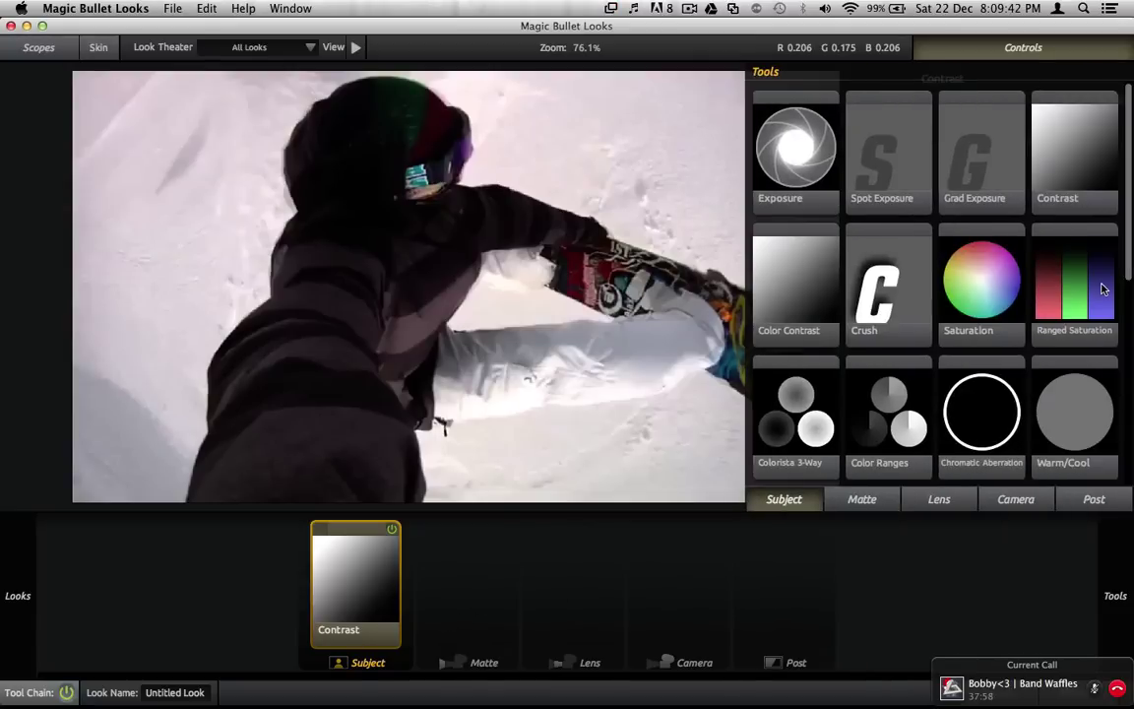
Step: Place a Vignette in the Lens stage at Strength 75.0%, Radius 1.000, tinted slightly blue
left_click(842, 502)
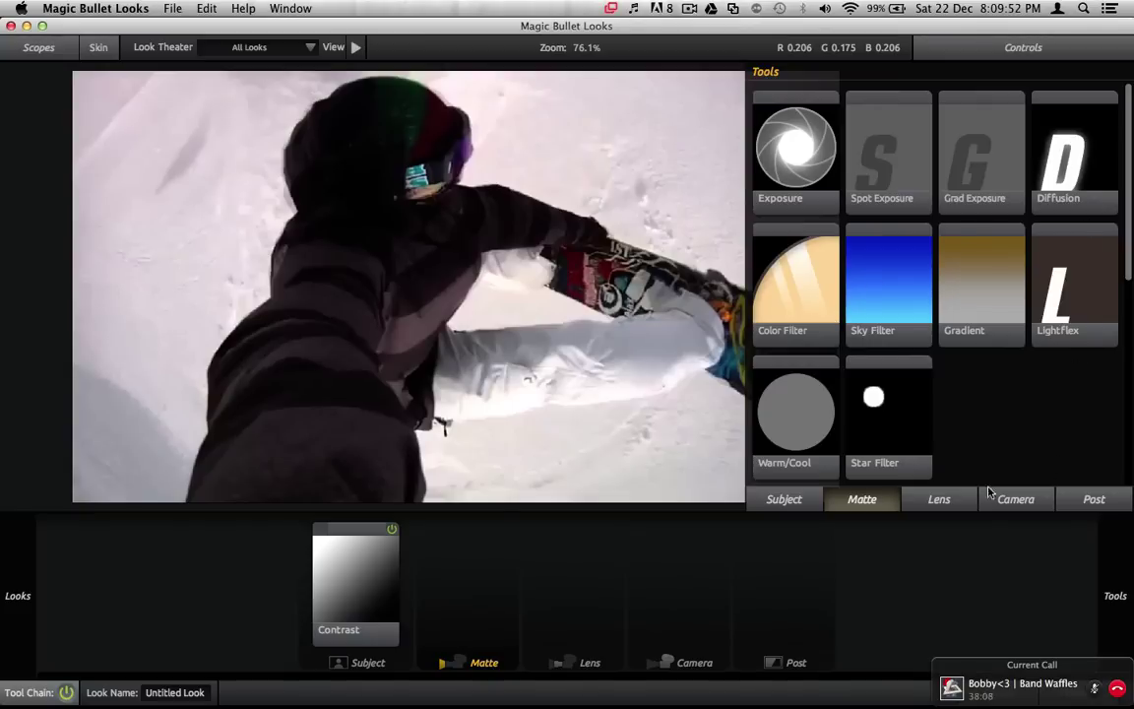
left_click(939, 499)
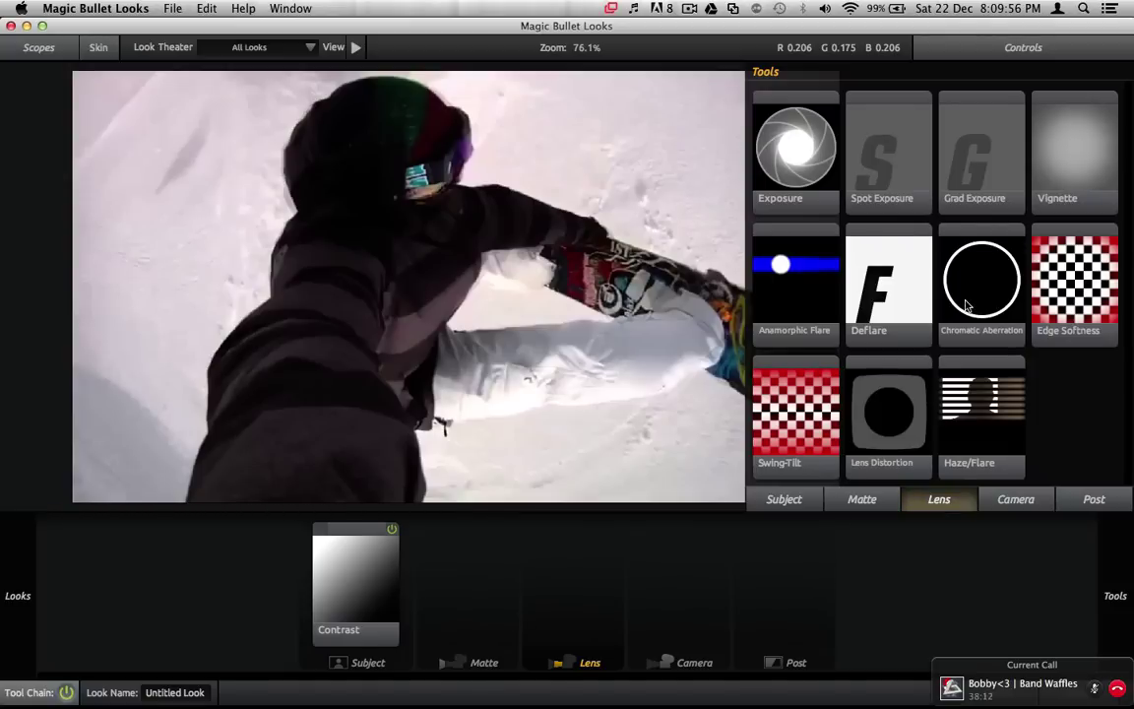
left_click_drag(1068, 162, 556, 610)
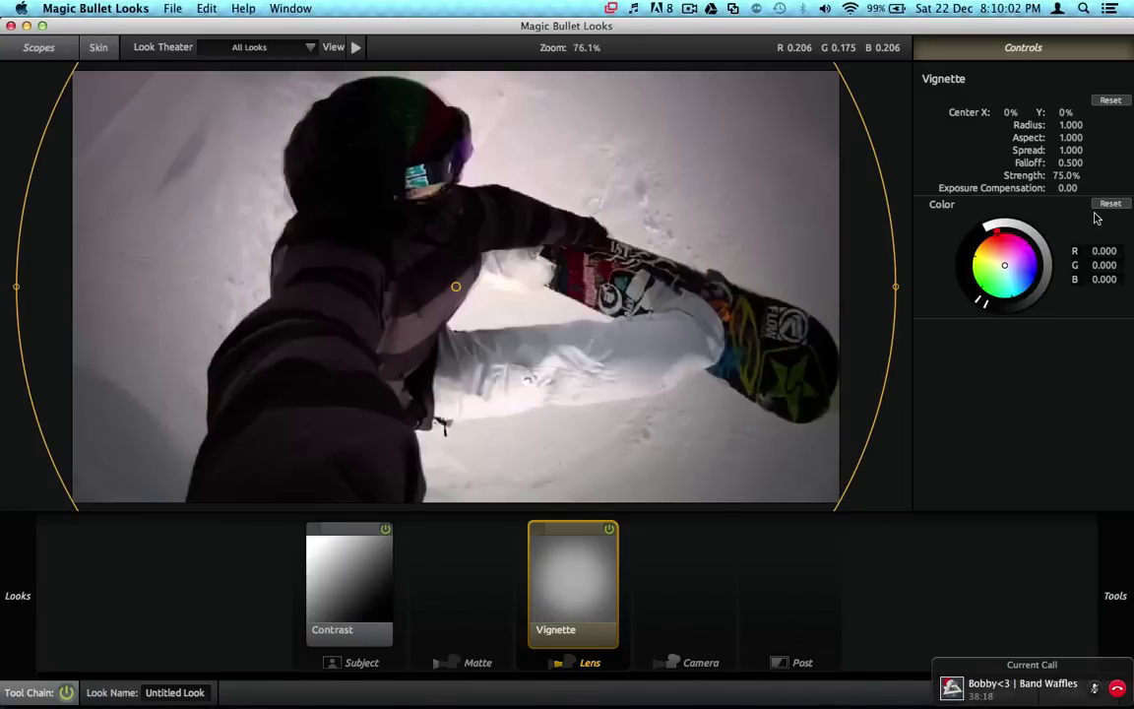
mouse_move(1094, 251)
left_mouse_down()
mouse_move(1130, 249)
mouse_move(1063, 252)
mouse_move(1132, 251)
mouse_move(1066, 251)
mouse_move(1095, 251)
left_mouse_up()
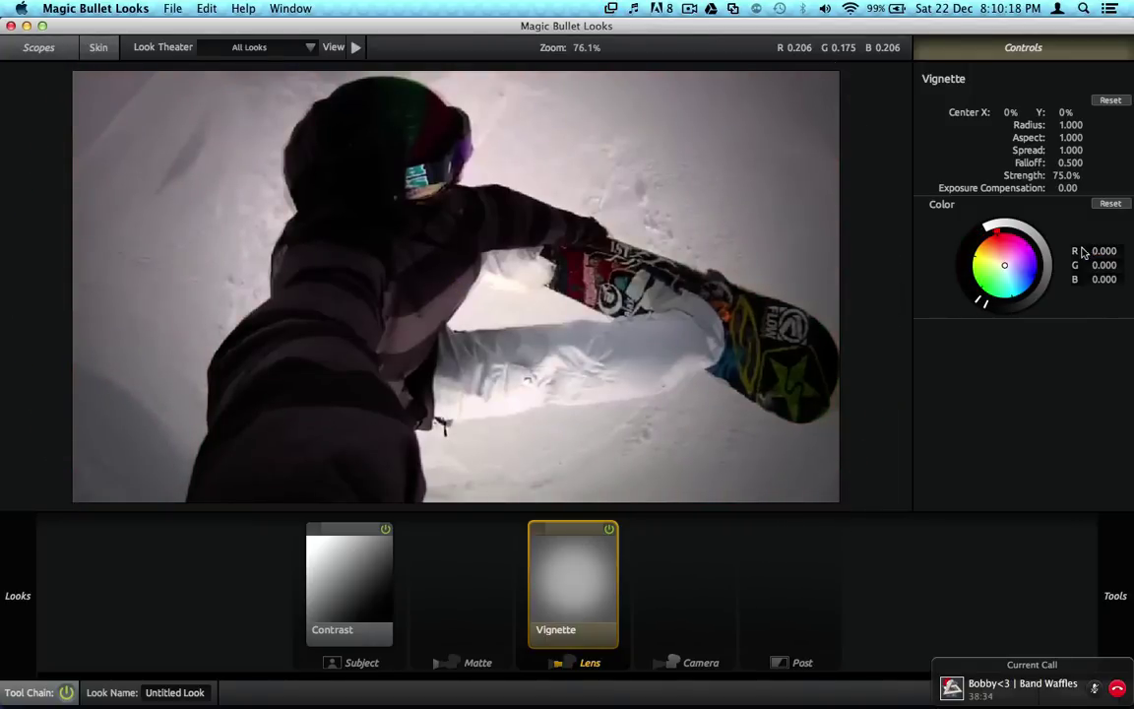
left_click_drag(1090, 279, 1101, 278)
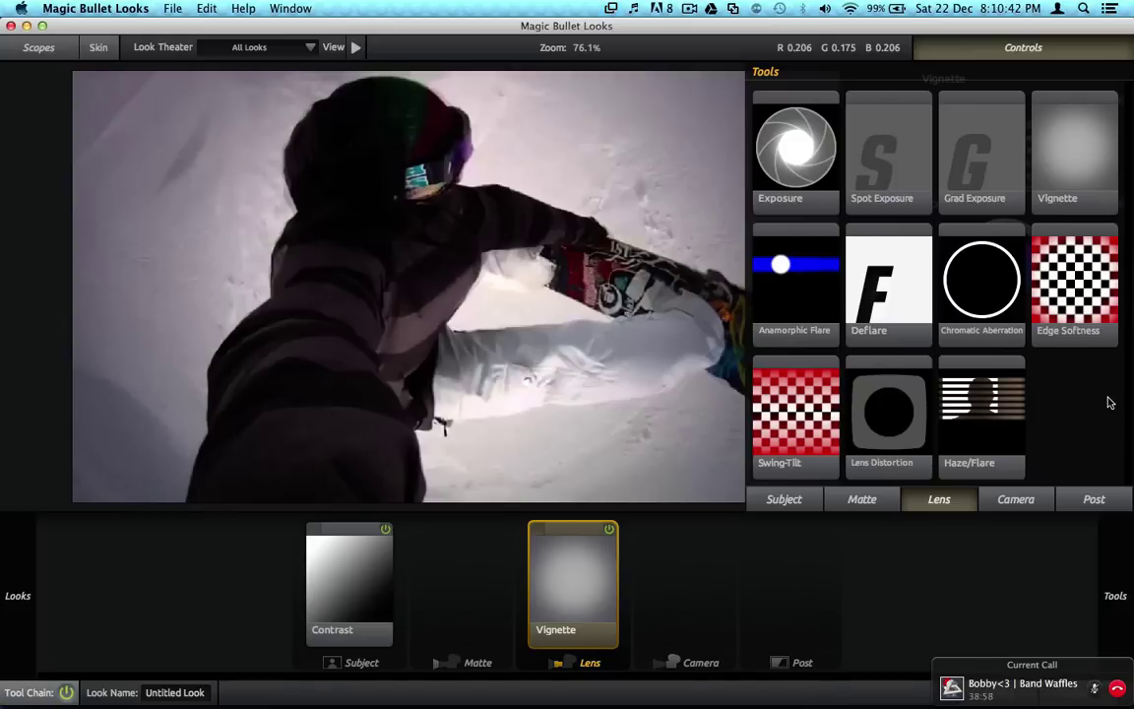
Step: Add Edge Softness after the Vignette in the Lens stage, with Radius 1.151 and Spread 0.441
left_click_drag(1074, 285, 620, 591)
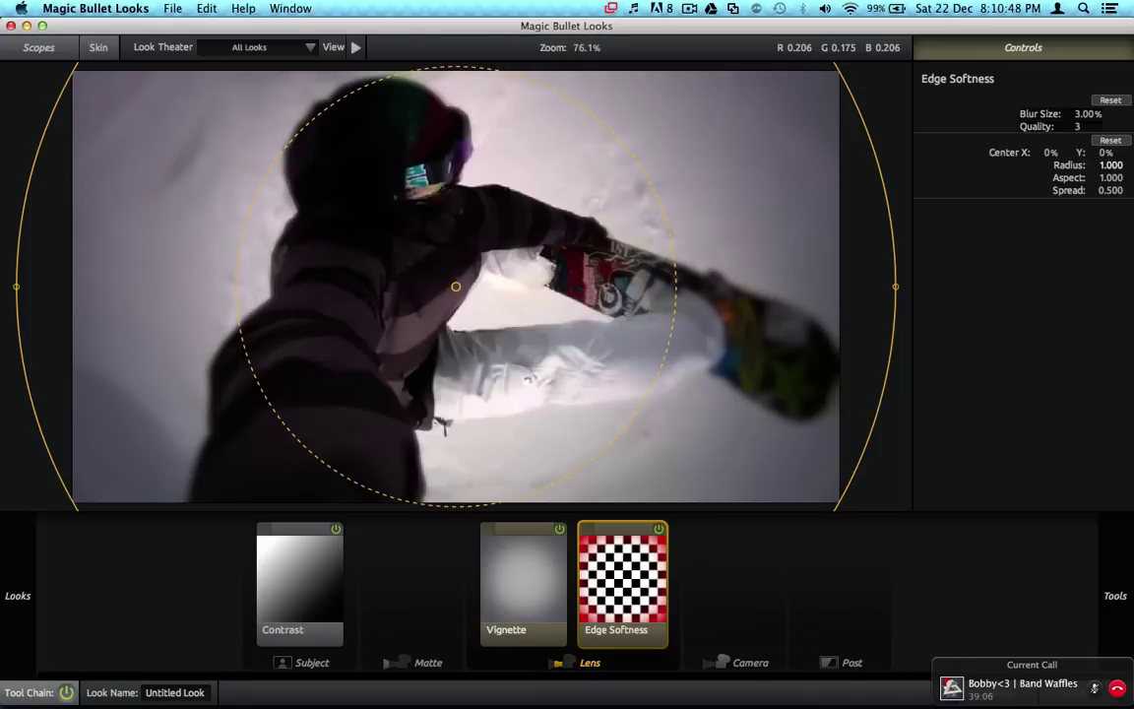
left_click_drag(1069, 164, 1118, 165)
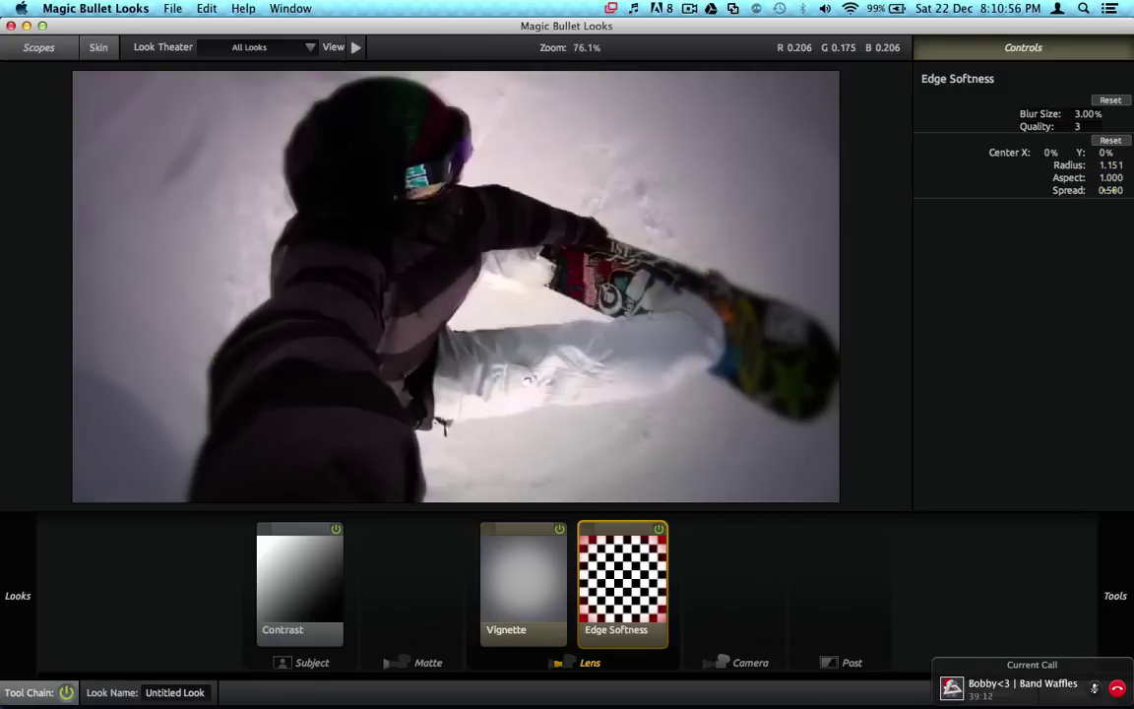
left_click_drag(1111, 190, 1095, 190)
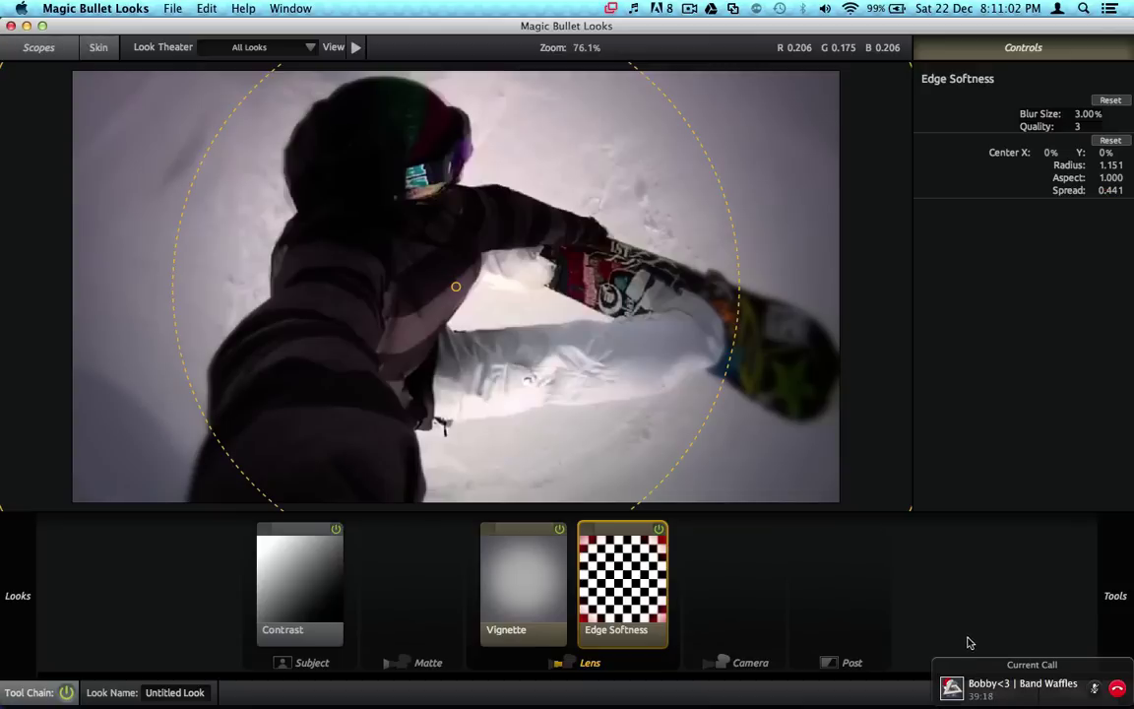
left_click_drag(975, 665, 971, 584)
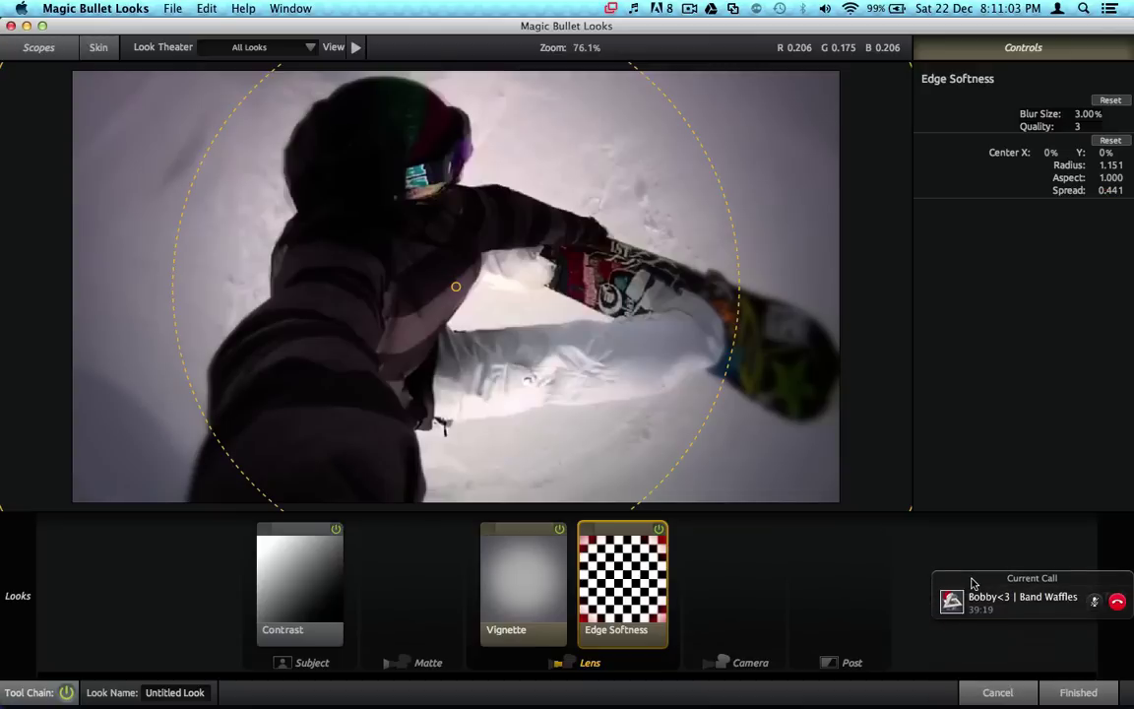
Step: Apply the finished Magic Bullet look to Adjustment Layer 1, then bring up the File menu
left_click(1076, 693)
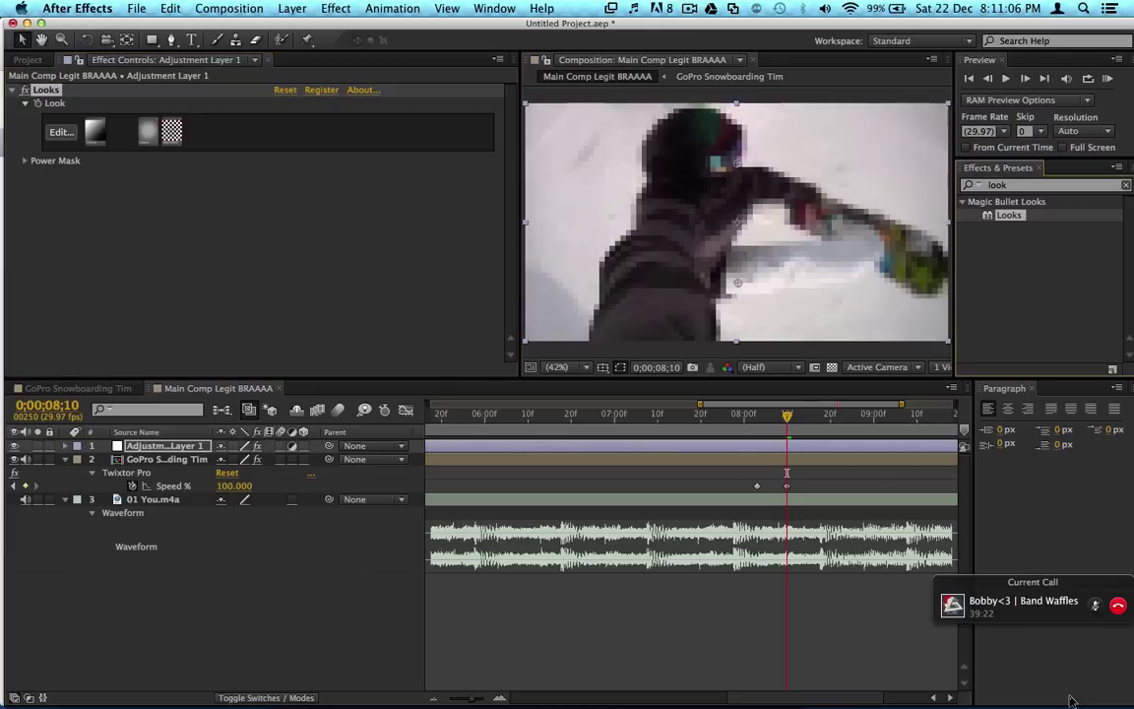
left_click_drag(1036, 701, 1032, 672)
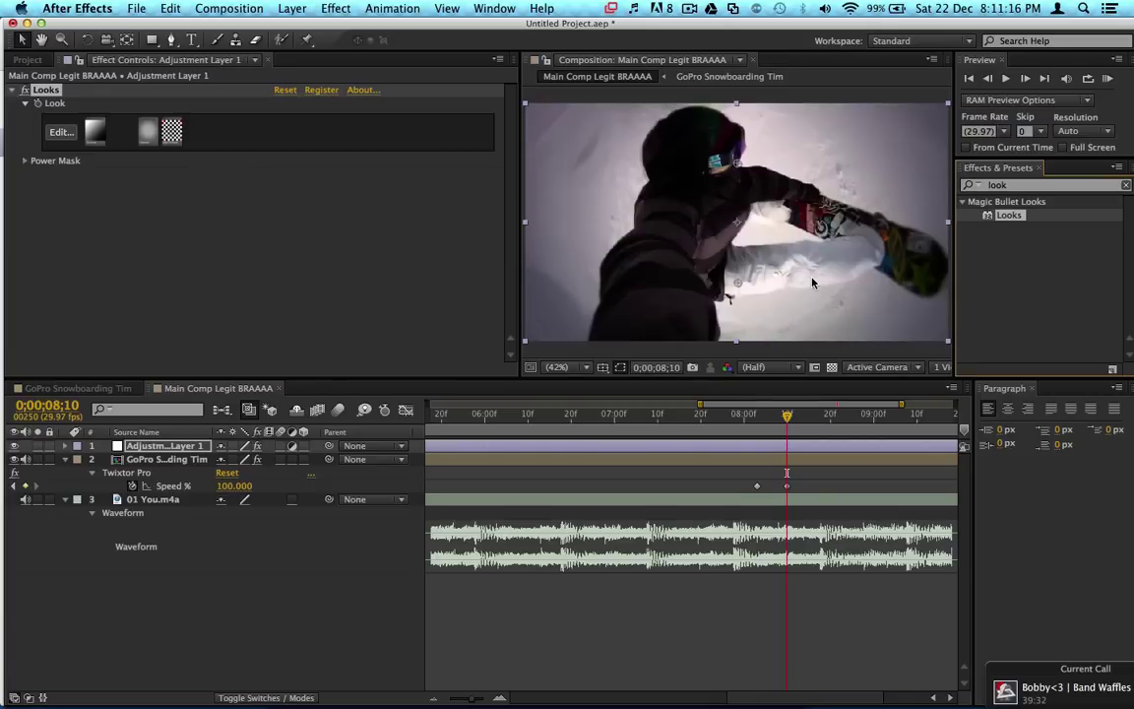
left_click(137, 8)
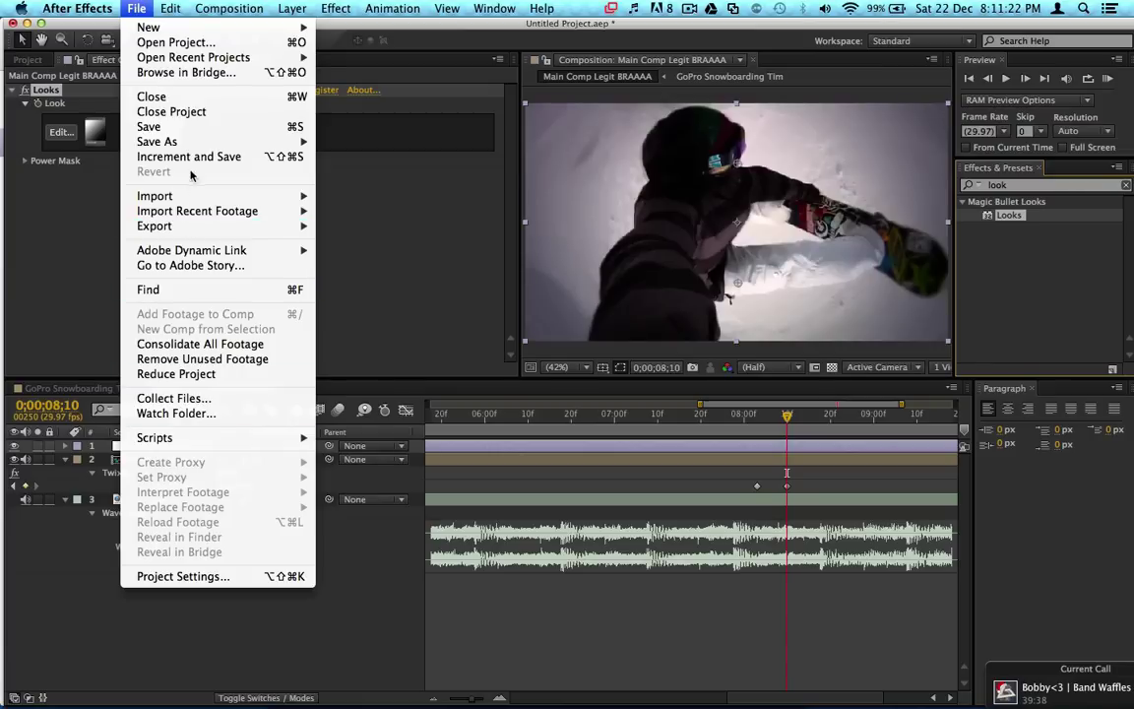
Step: Add 01 You to the Render Queue with custom Best Settings, then bring up its Output Module Settings
mouse_move(211, 225)
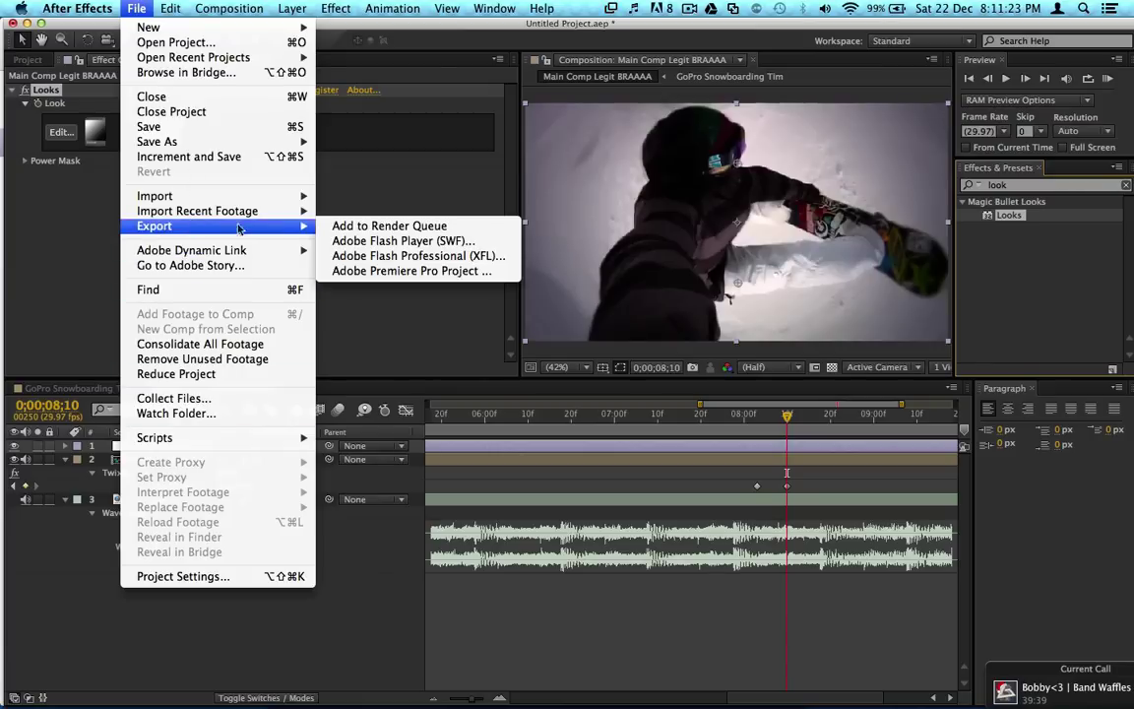
left_click(397, 227)
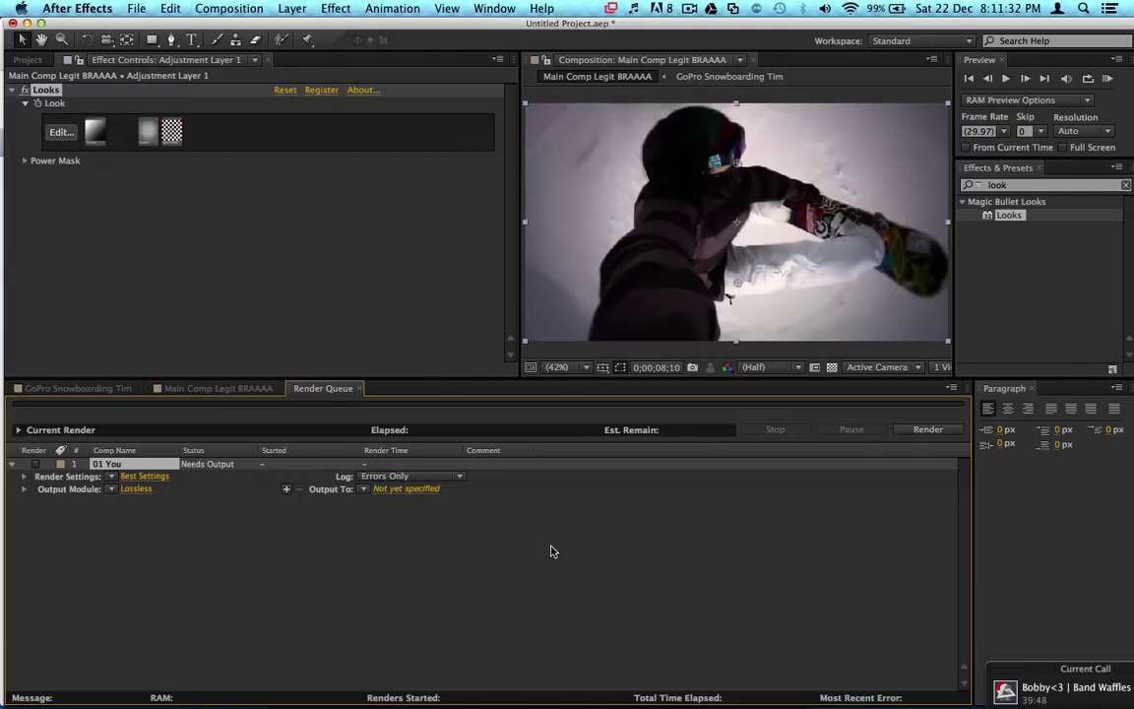
left_click(110, 477)
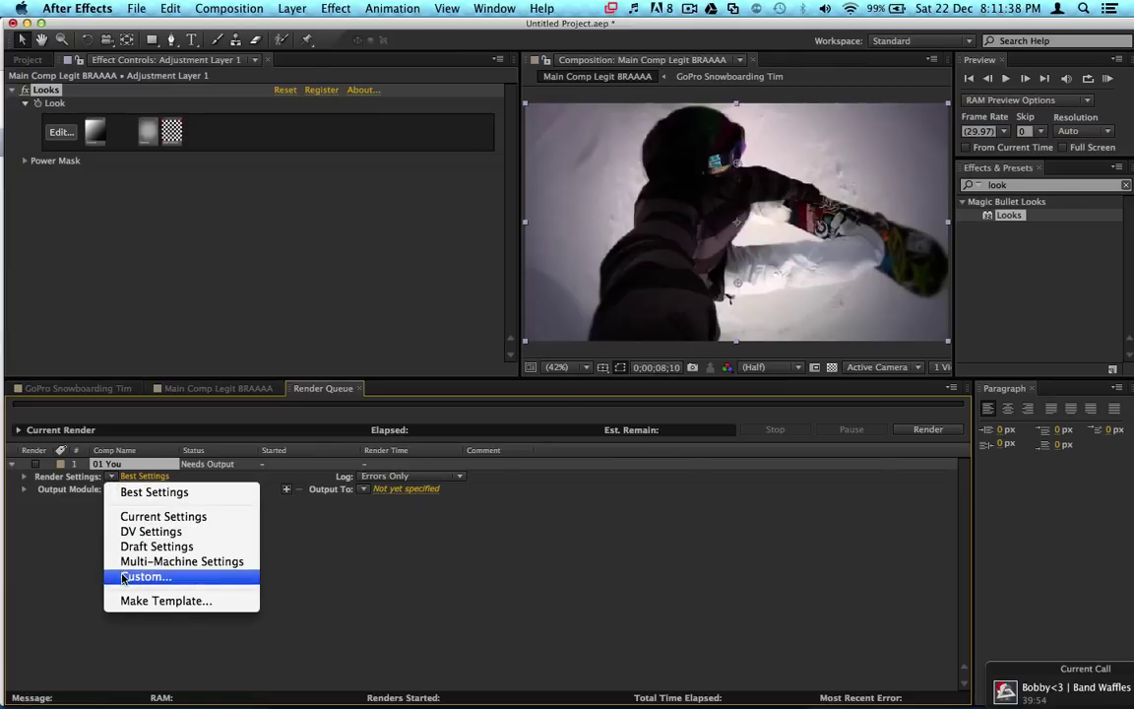
left_click(139, 493)
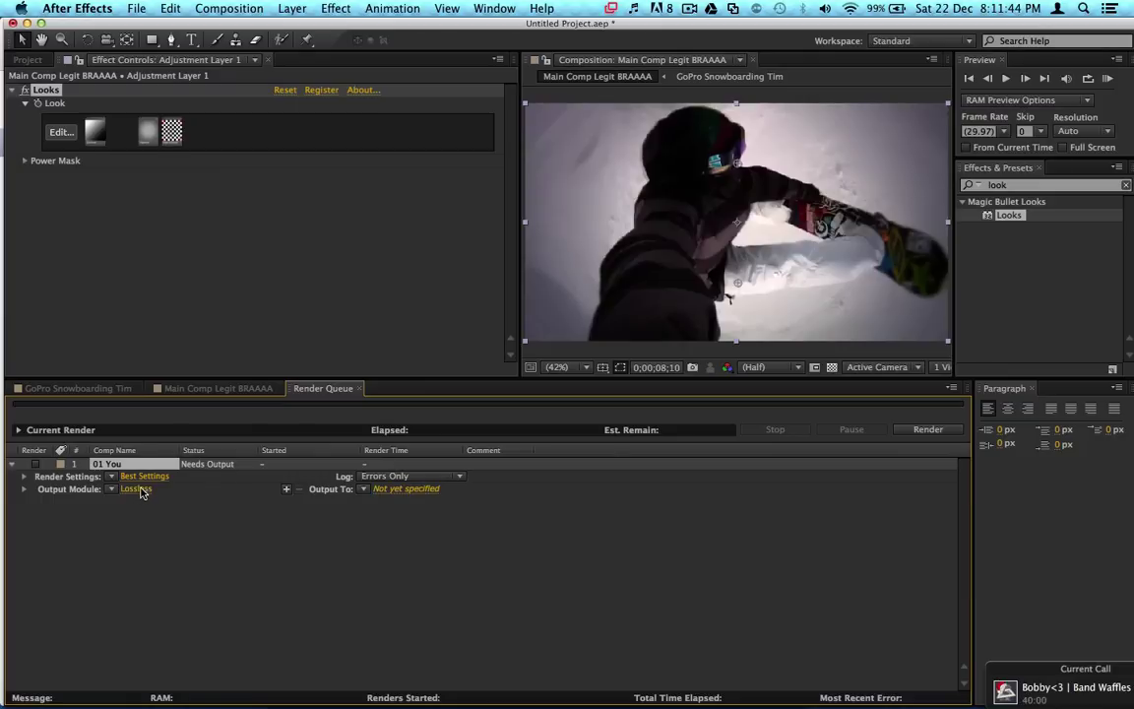
left_click(145, 476)
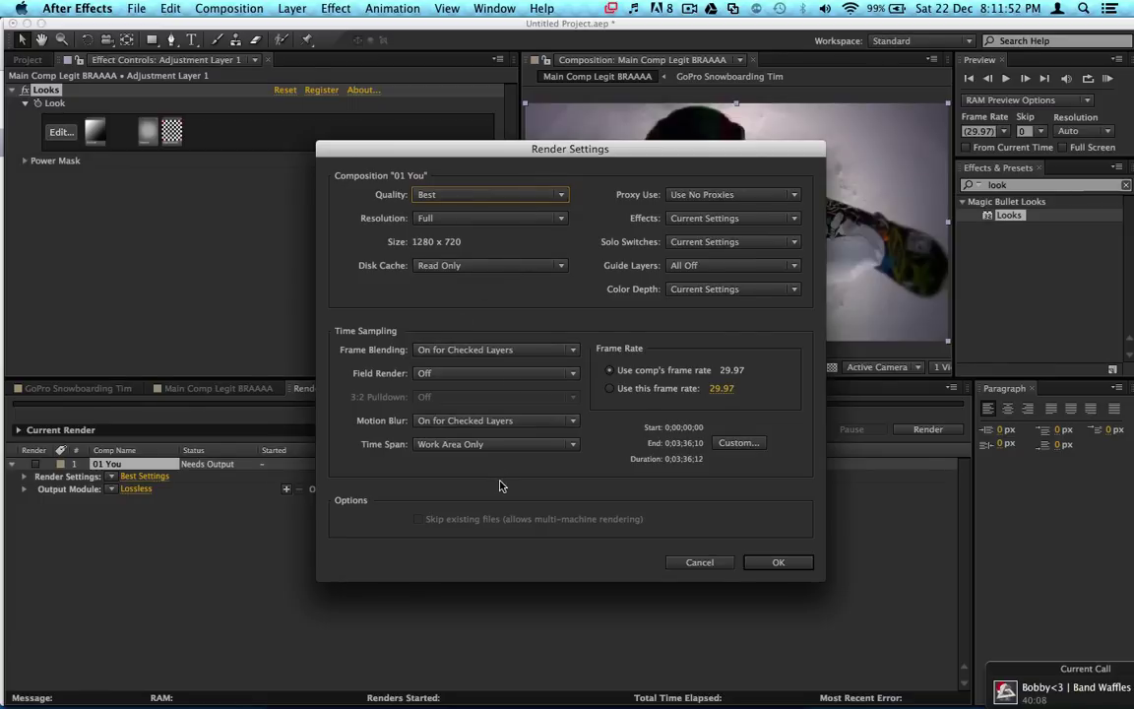
left_click(776, 562)
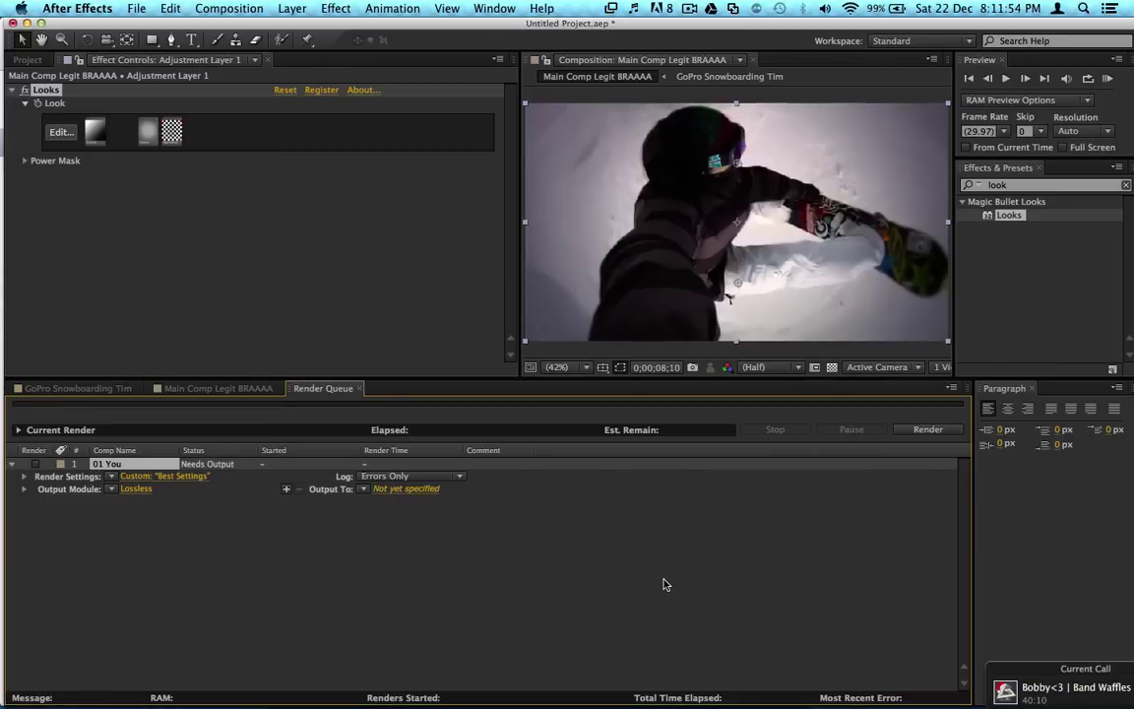
left_click(137, 490)
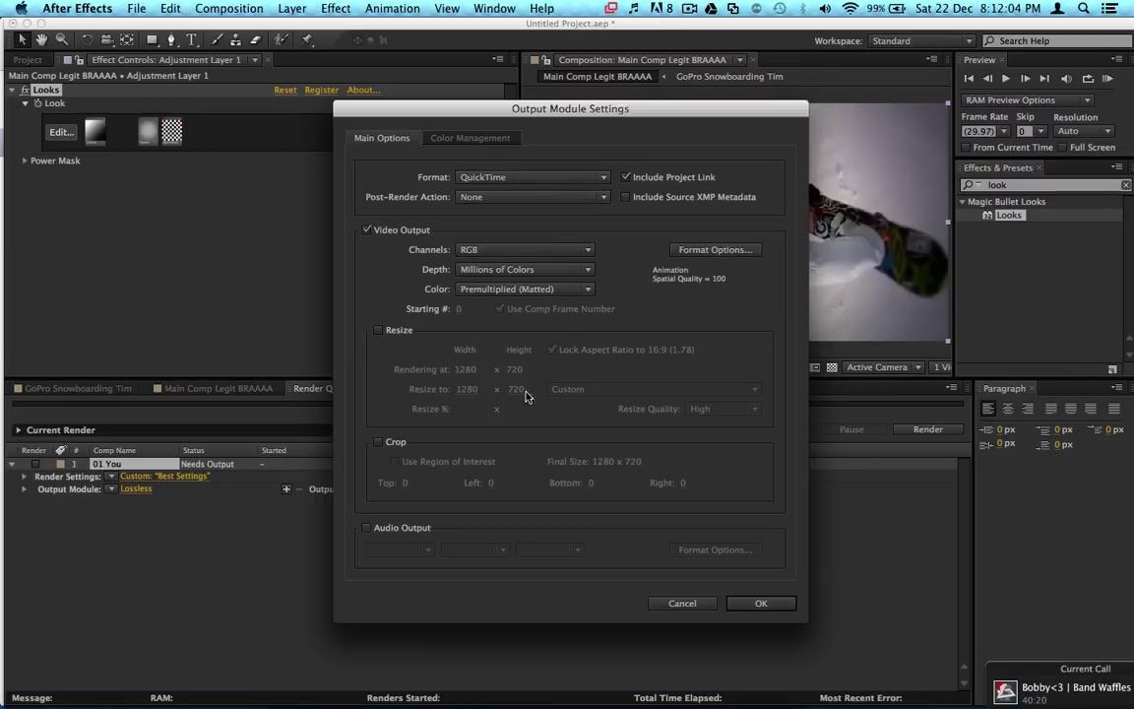
Step: Enable 48 kHz, 16 Bit, Stereo audio output in the QuickTime output module
left_click(367, 529)
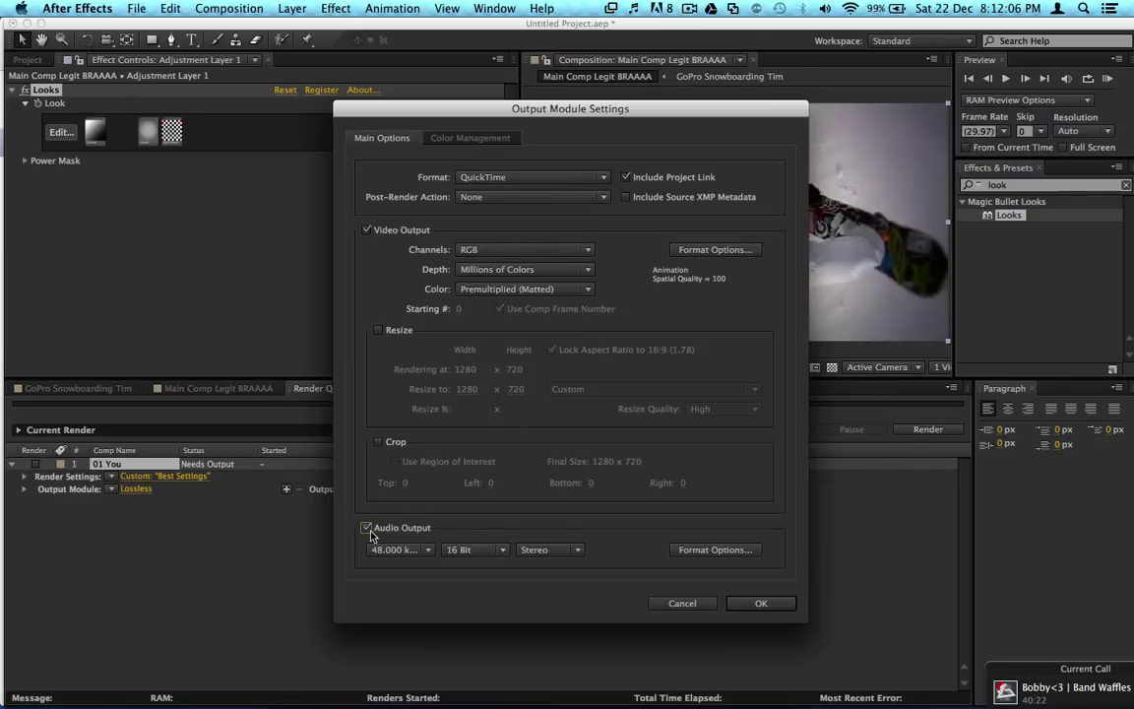
left_click(763, 604)
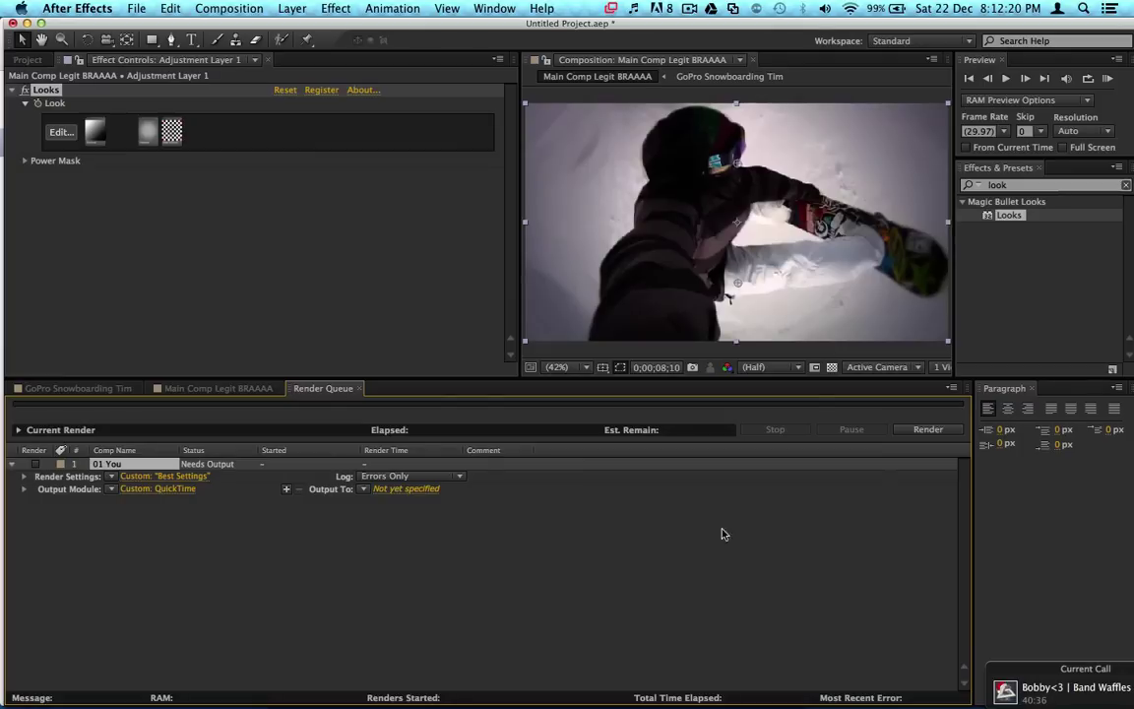
Step: Open the Output To destination dialog and rename the output file to InProgress1.mov
left_click(400, 490)
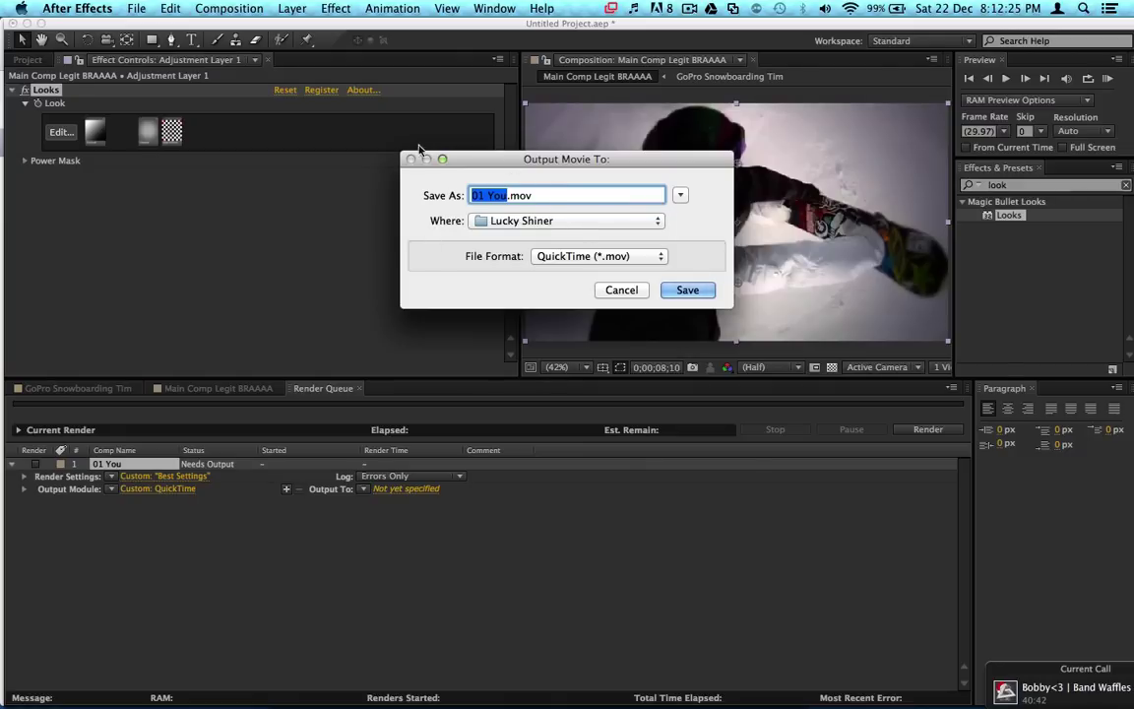
left_click(631, 290)
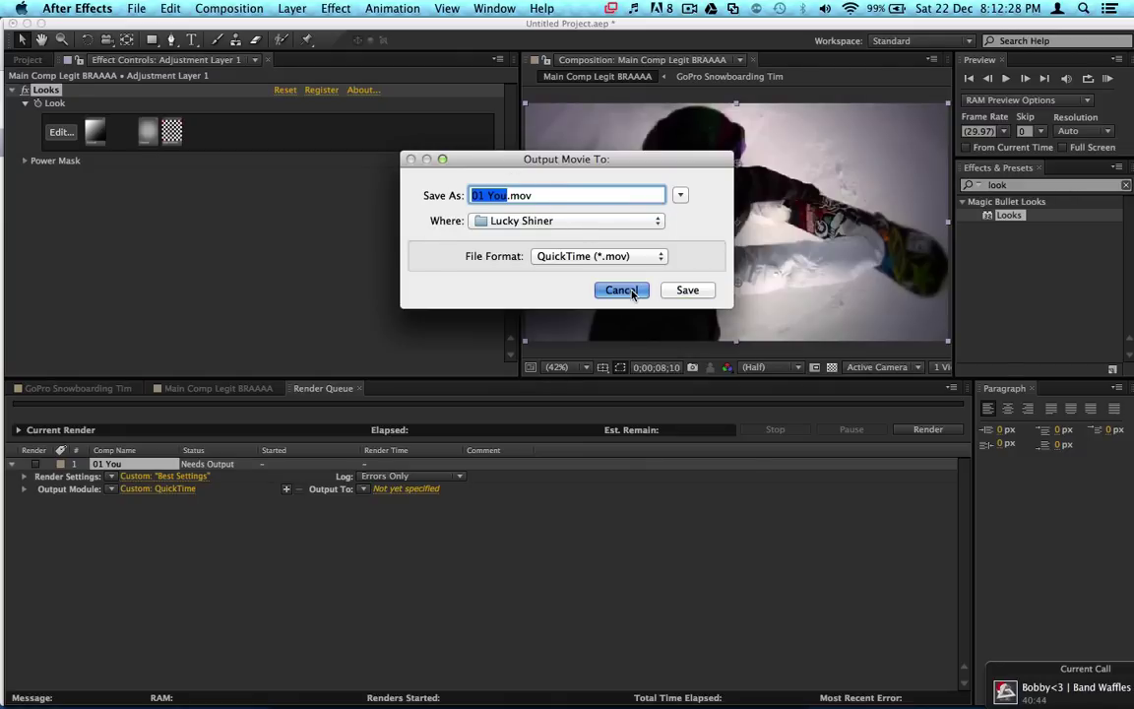
left_click_drag(631, 292, 596, 287)
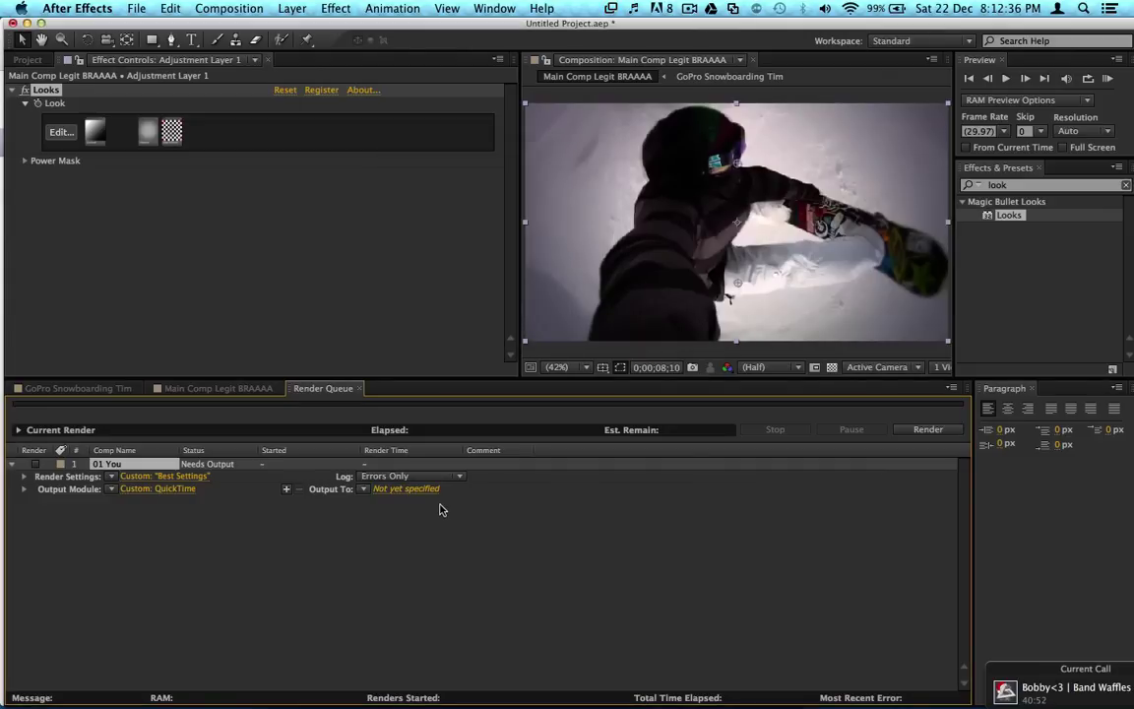
left_click(419, 489)
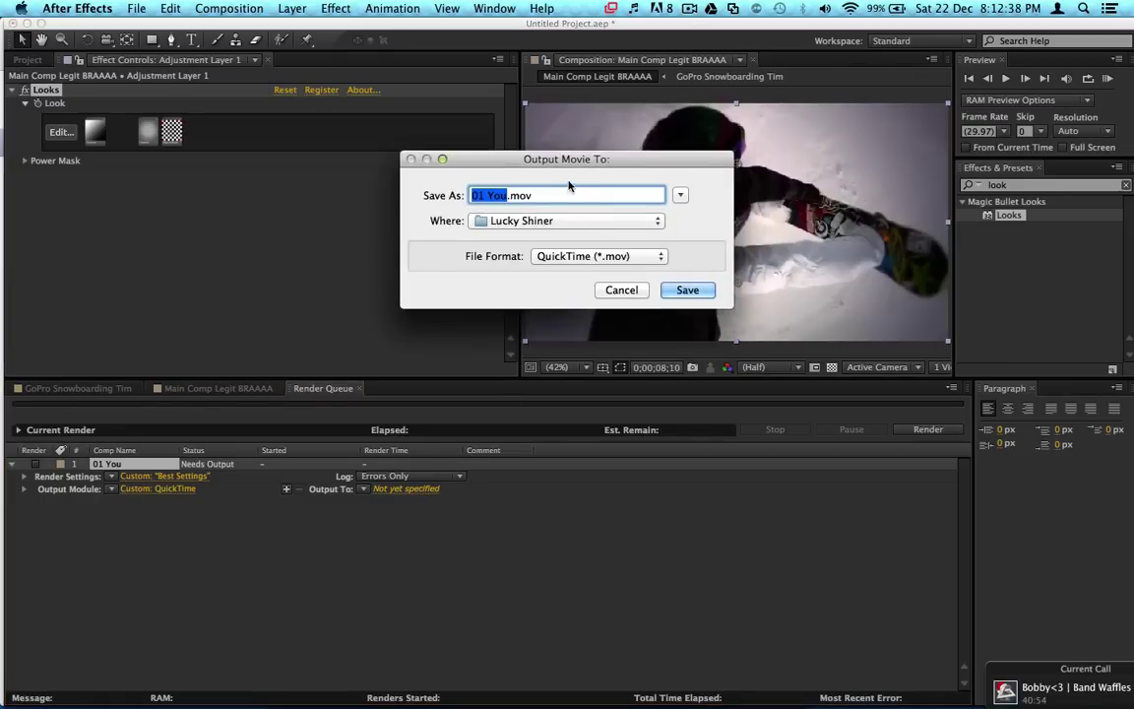
left_click(513, 194)
left_click_drag(507, 194, 363, 200)
type("In")
type("Prog")
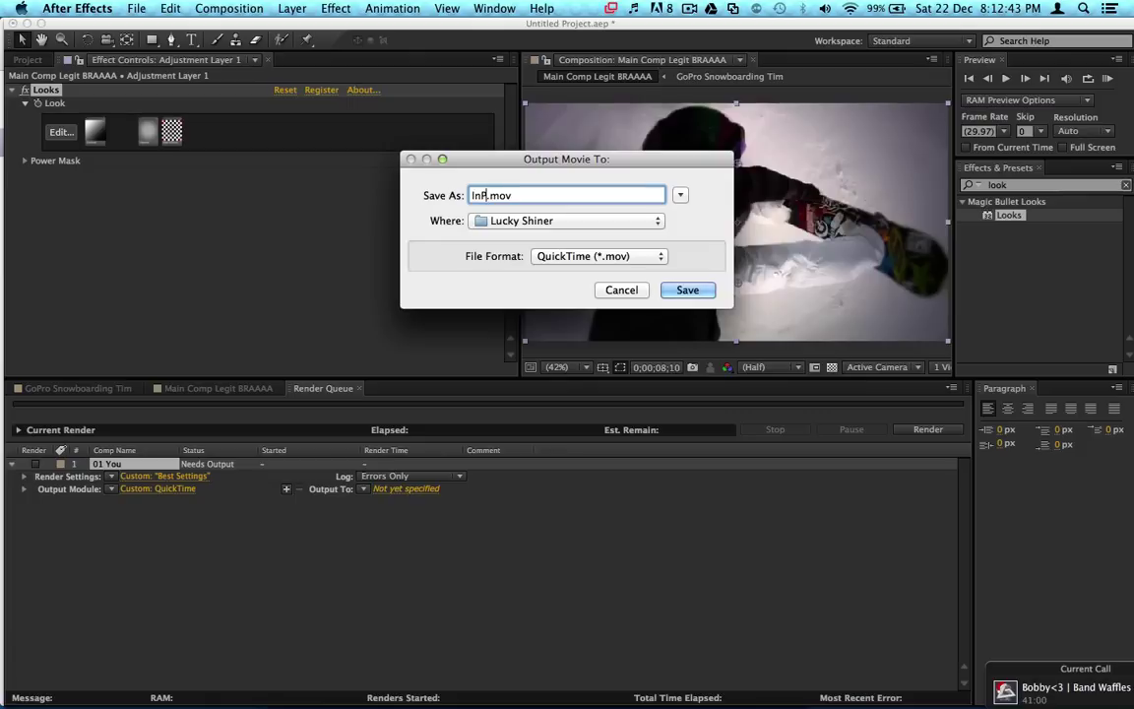
type("ress!")
key("BackSpace")
type("1")
Step: Save InProgress1.mov to G-DRIVE mobile USB > Youtube > Final Videos > Editing Still Edits
left_click(680, 196)
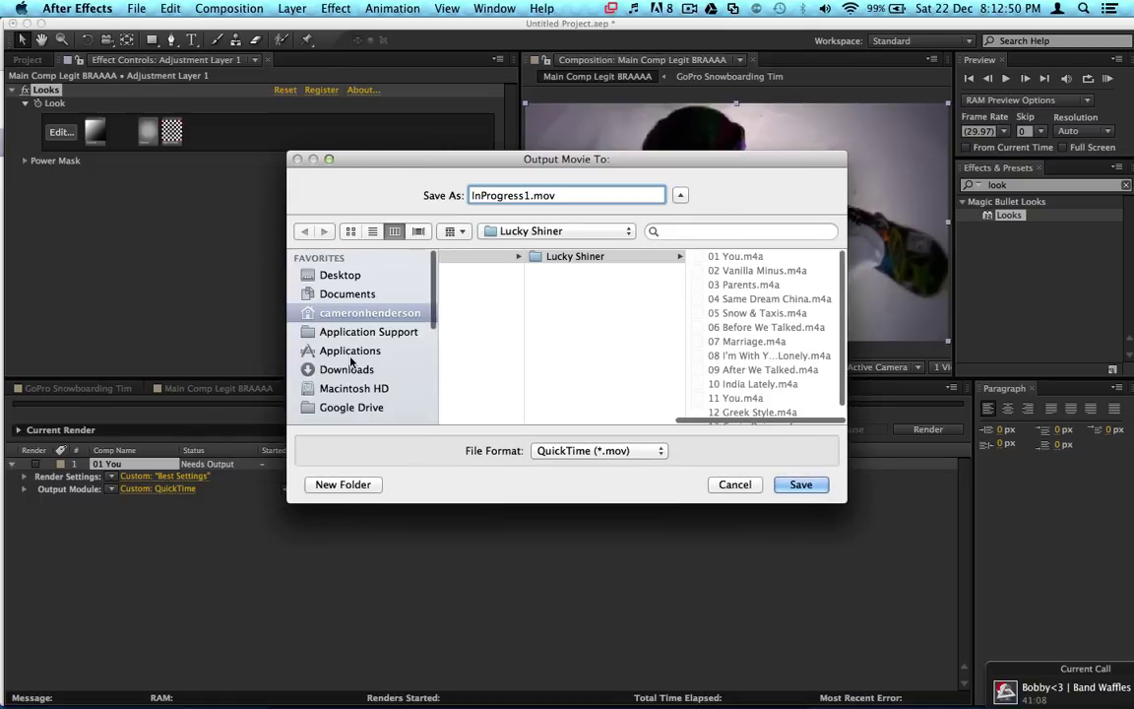
scroll(351, 364, "down", 5)
left_click(364, 397)
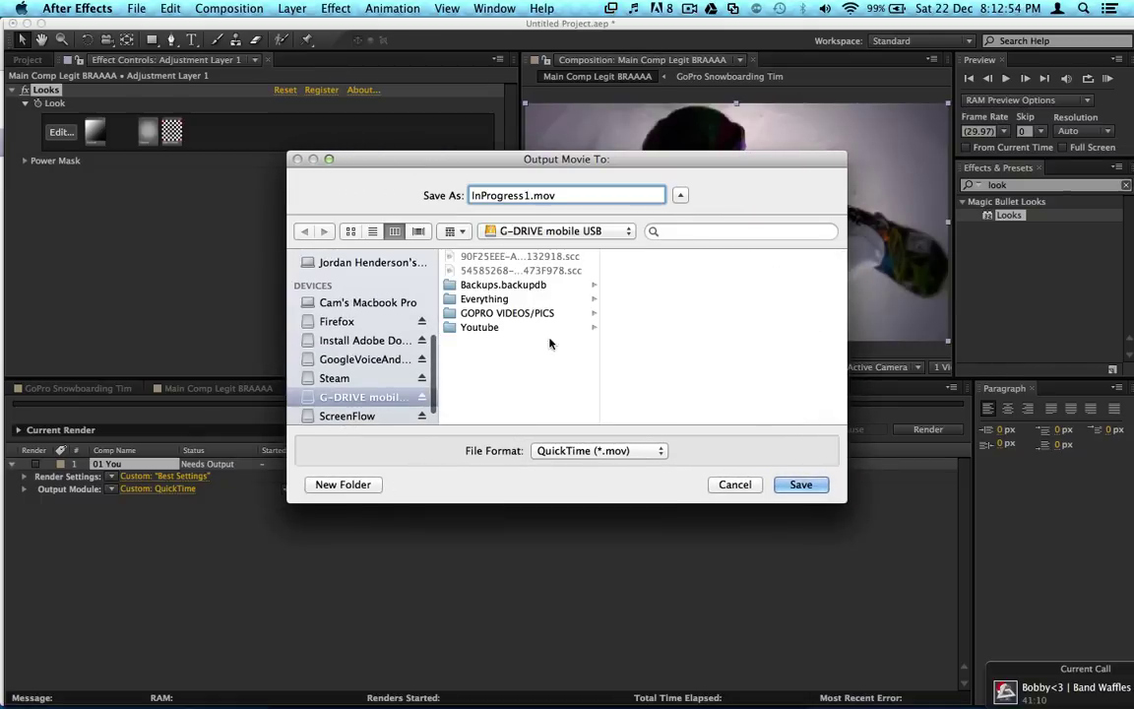
left_click(504, 328)
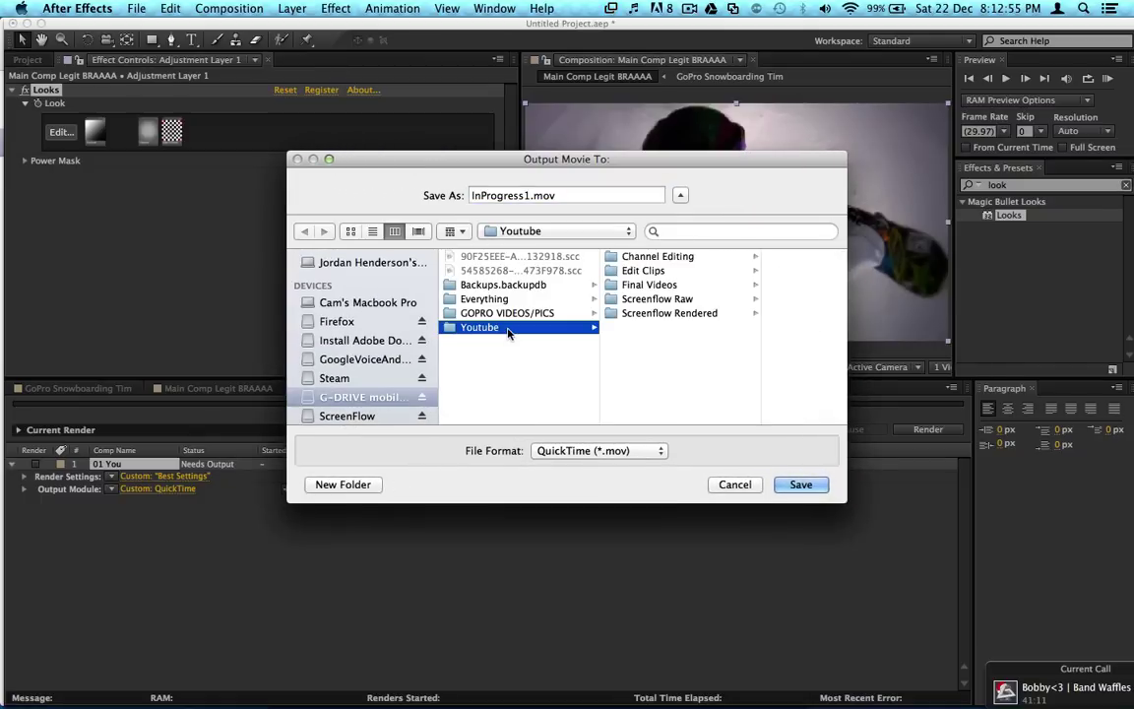
left_click(693, 272)
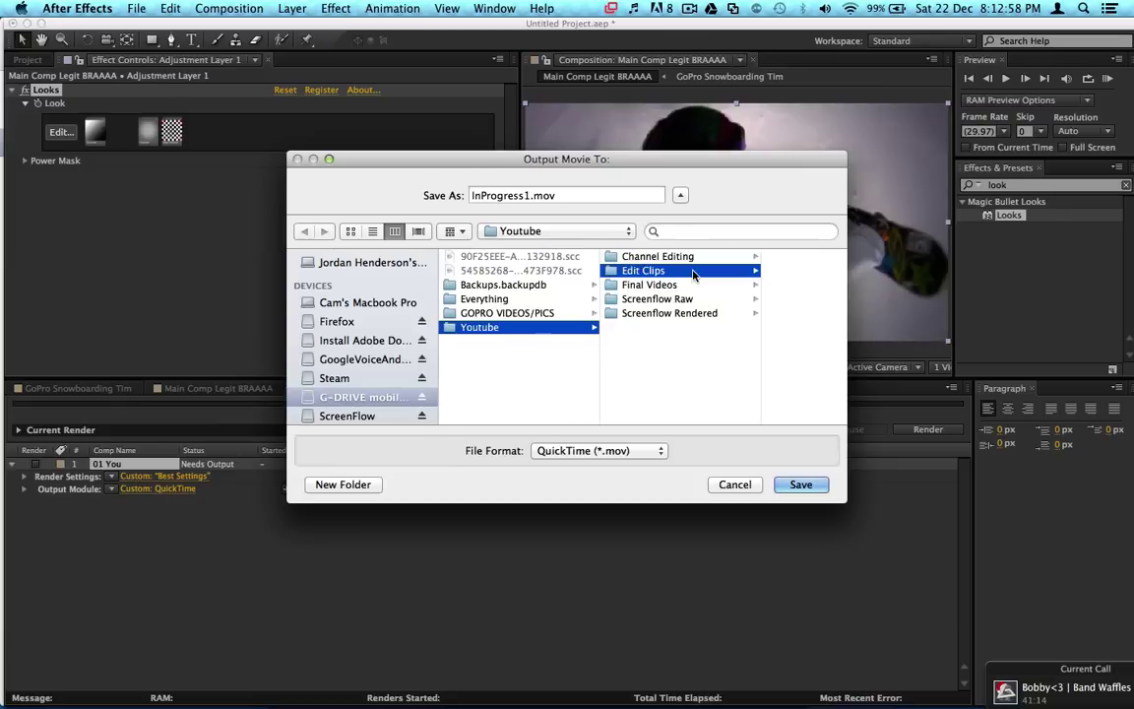
left_click(645, 284)
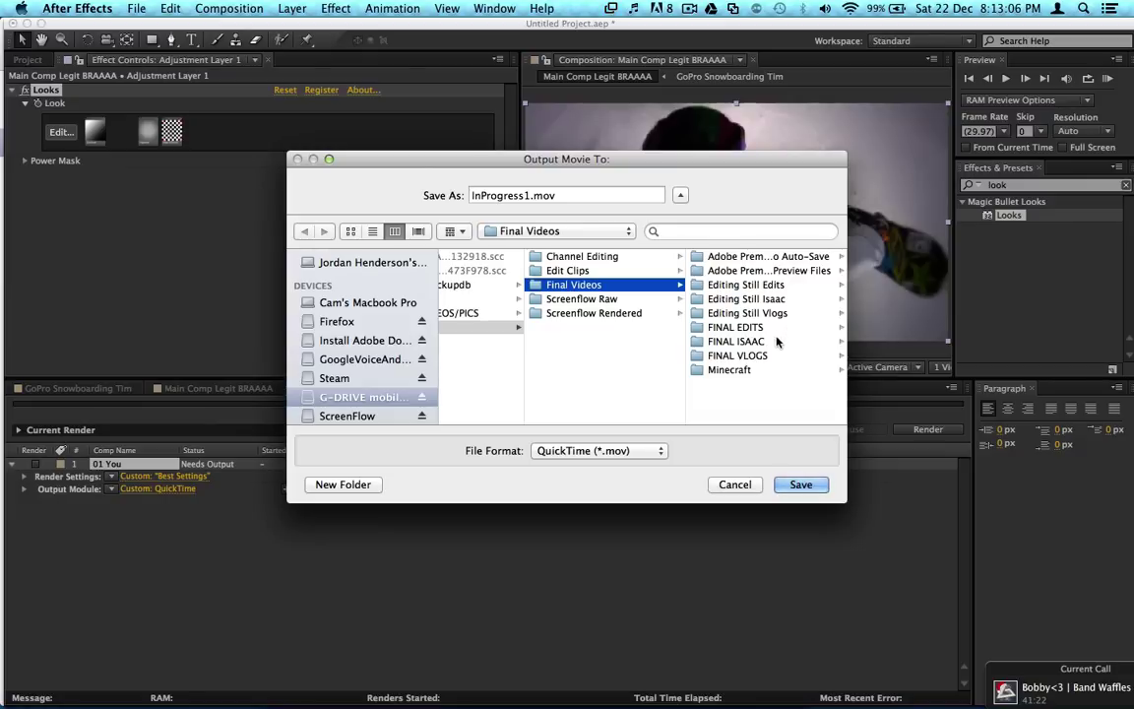
left_click(788, 285)
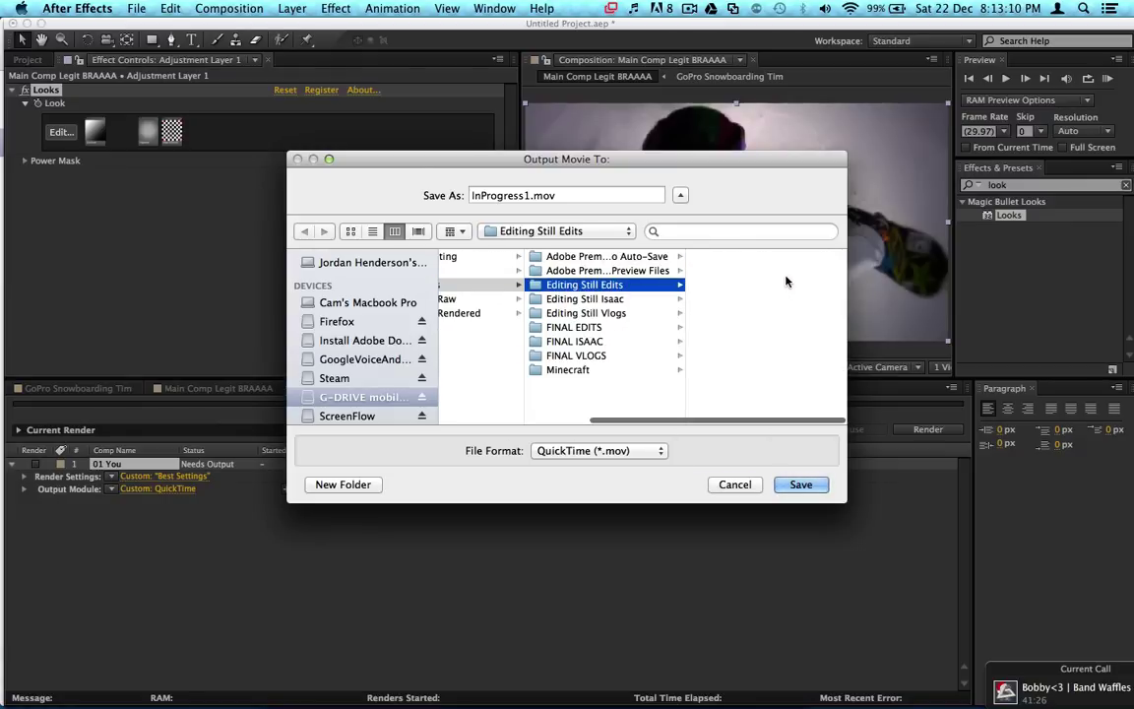
left_click(800, 485)
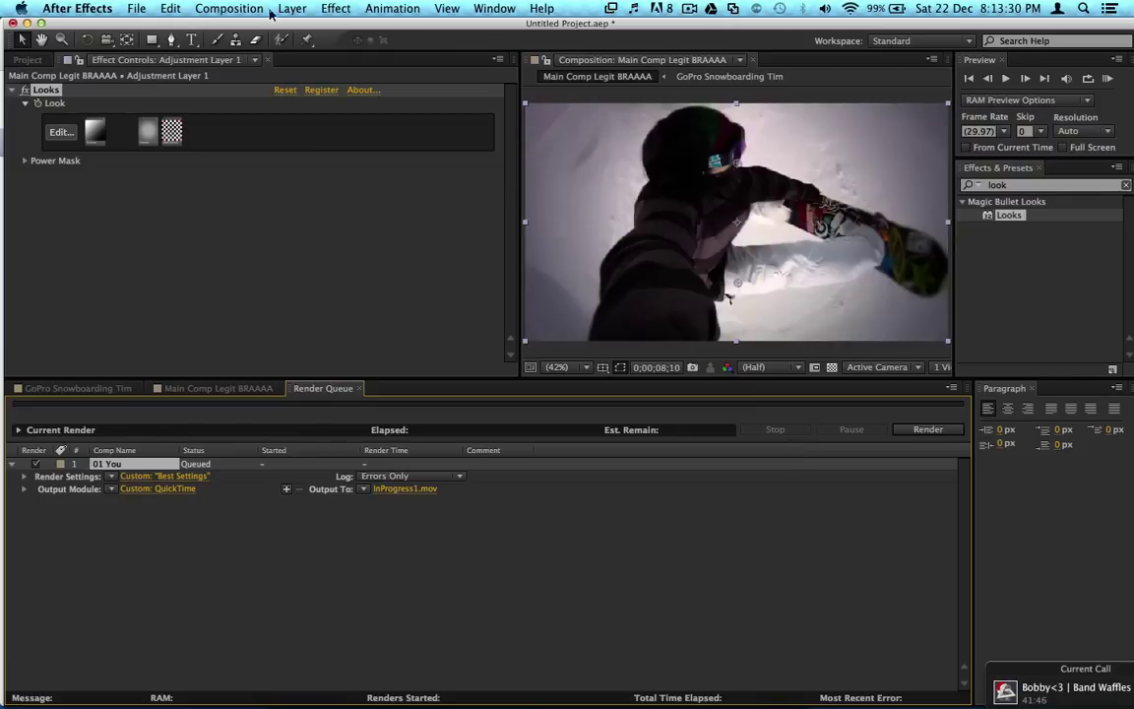
Step: Review the Project panel items, then switch to the GoPro Snowboarding Tim composition timeline
left_click(25, 60)
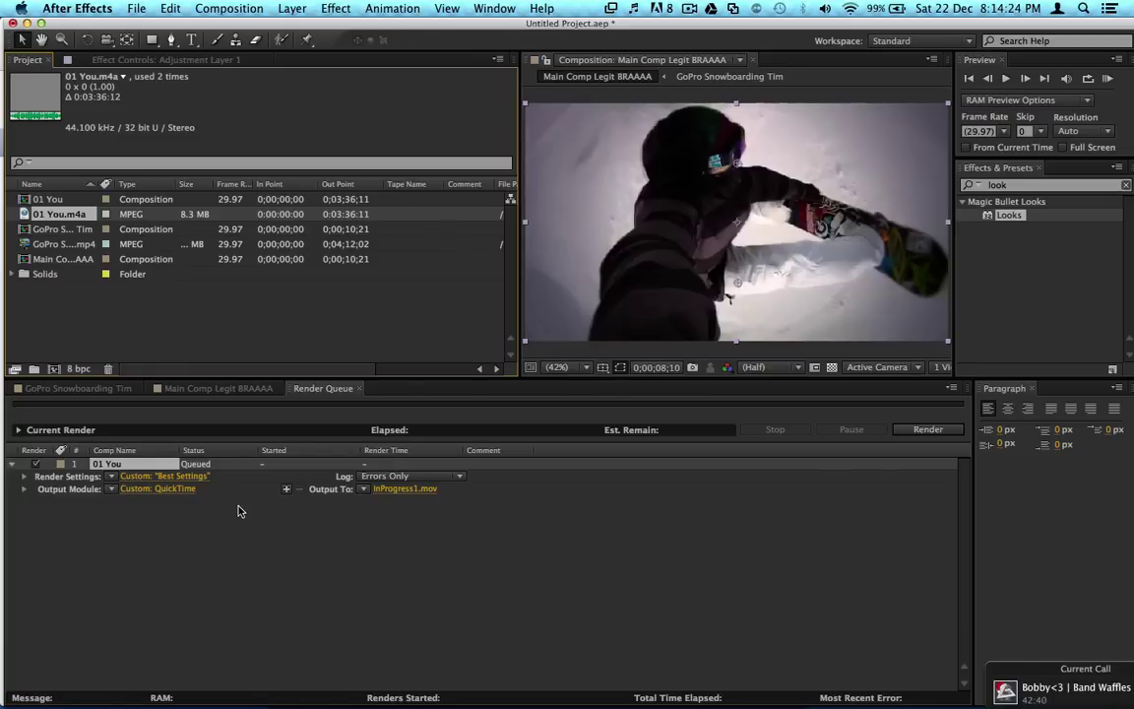
left_click(99, 390)
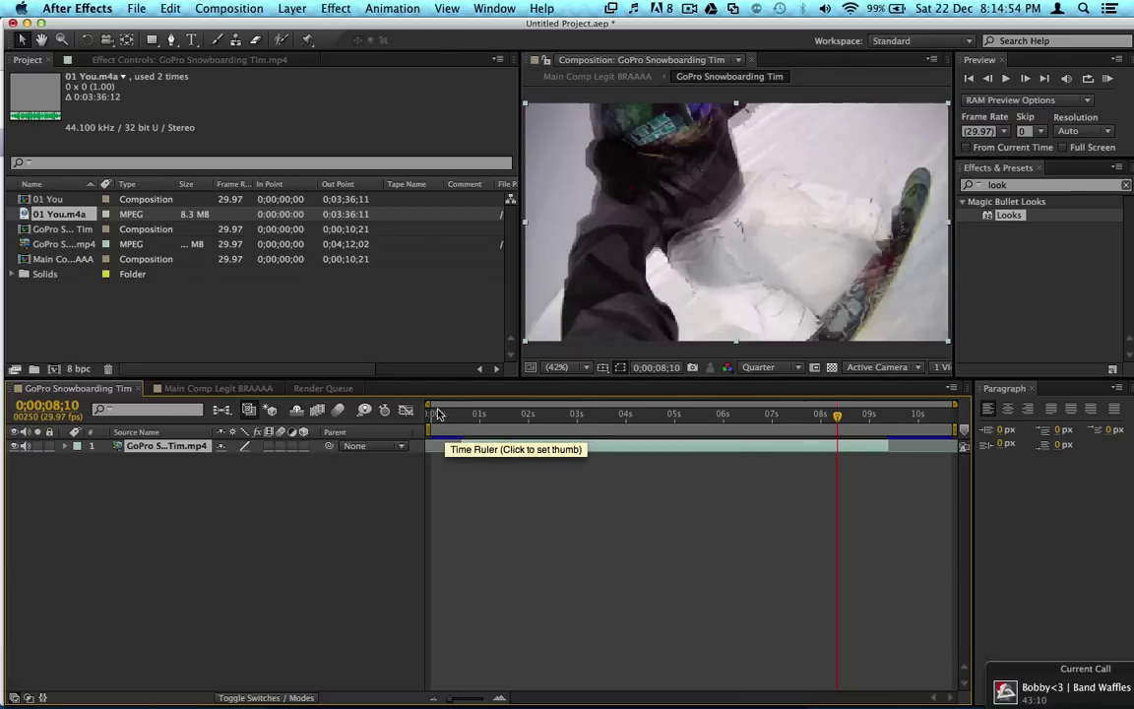
Step: Switch back to the Main Comp Legit BRAAAA timeline
left_click(215, 387)
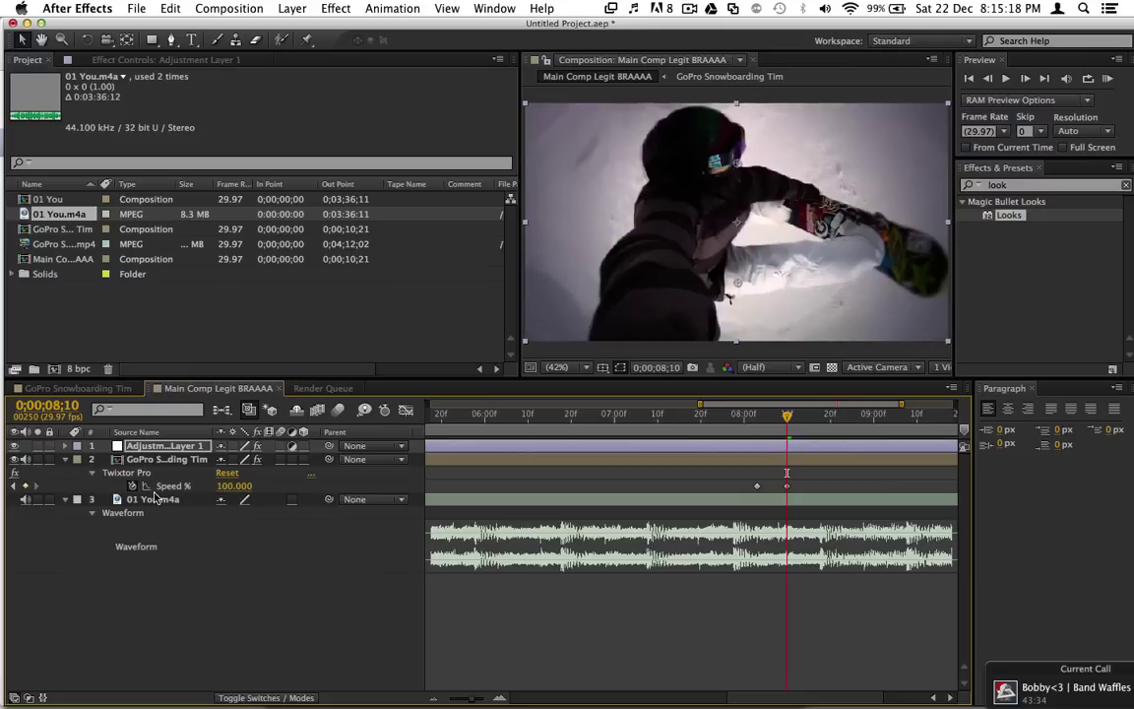
Step: Check Adjustment Layer 1's effect controls and the project list, scroll the timeline, and browse the Layer menu
left_click(153, 61)
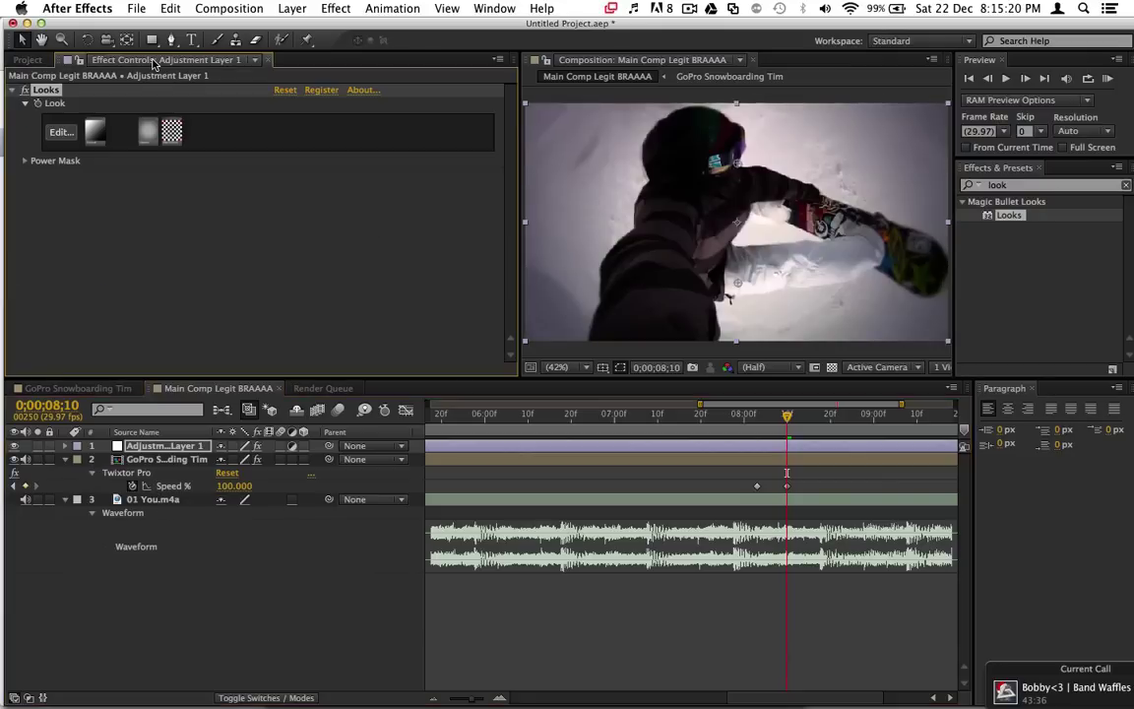
left_click(27, 60)
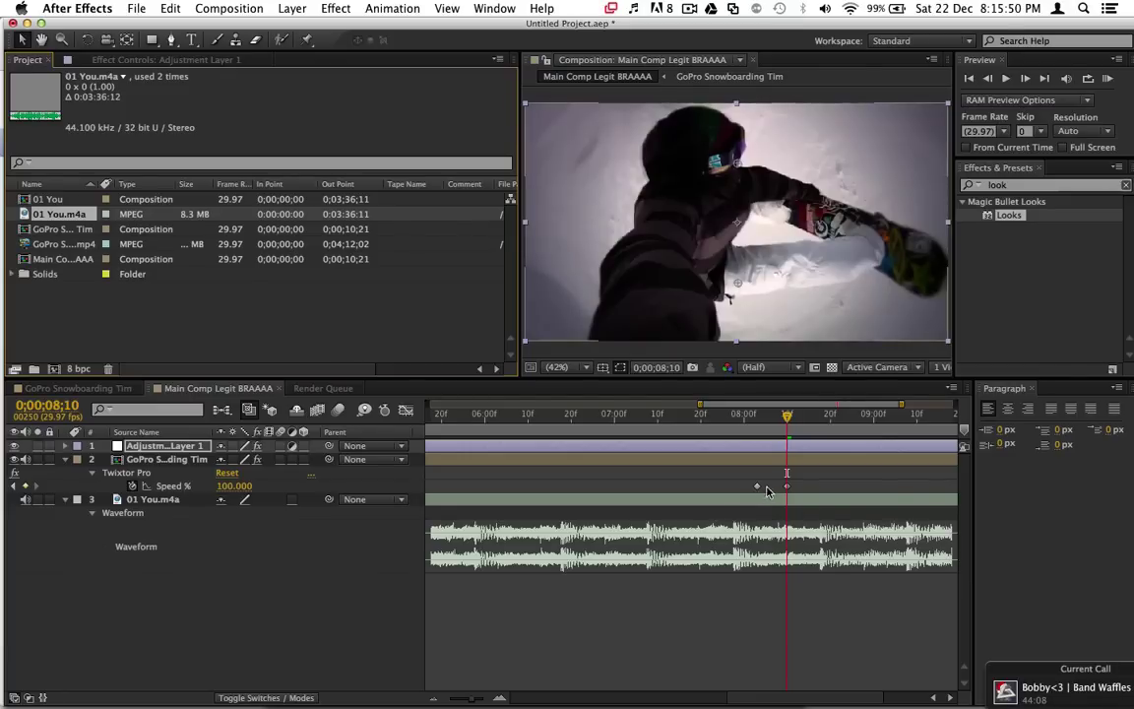
scroll(827, 480, "right", 3)
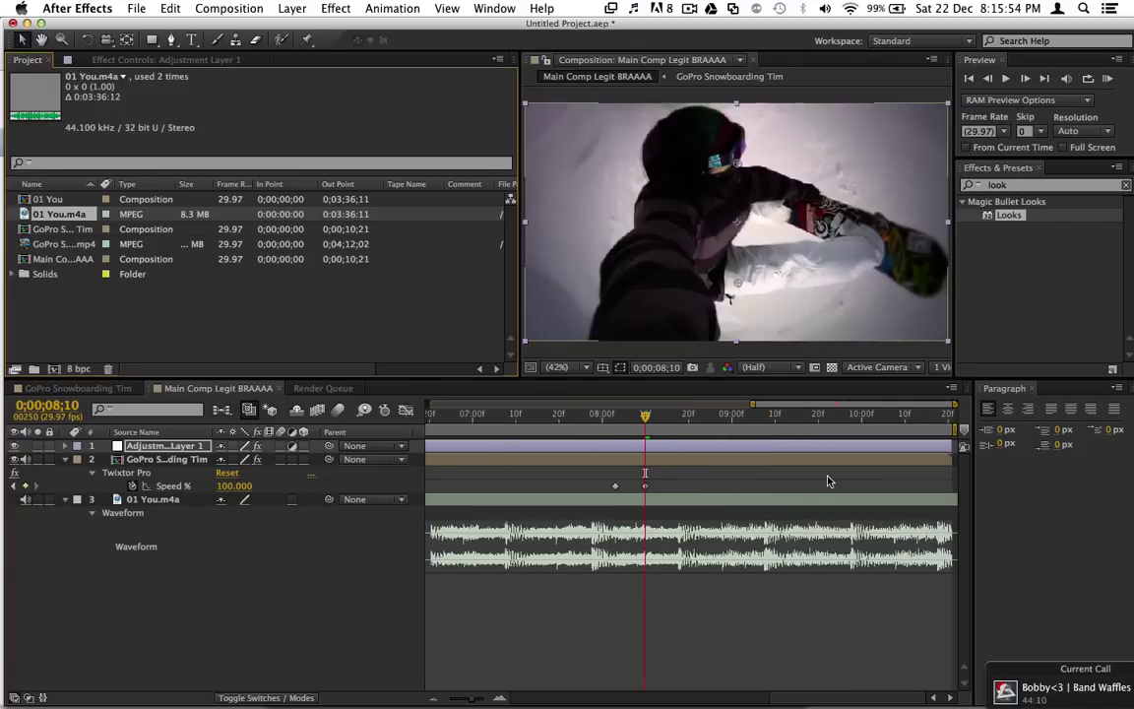
scroll(827, 481, "left", 10)
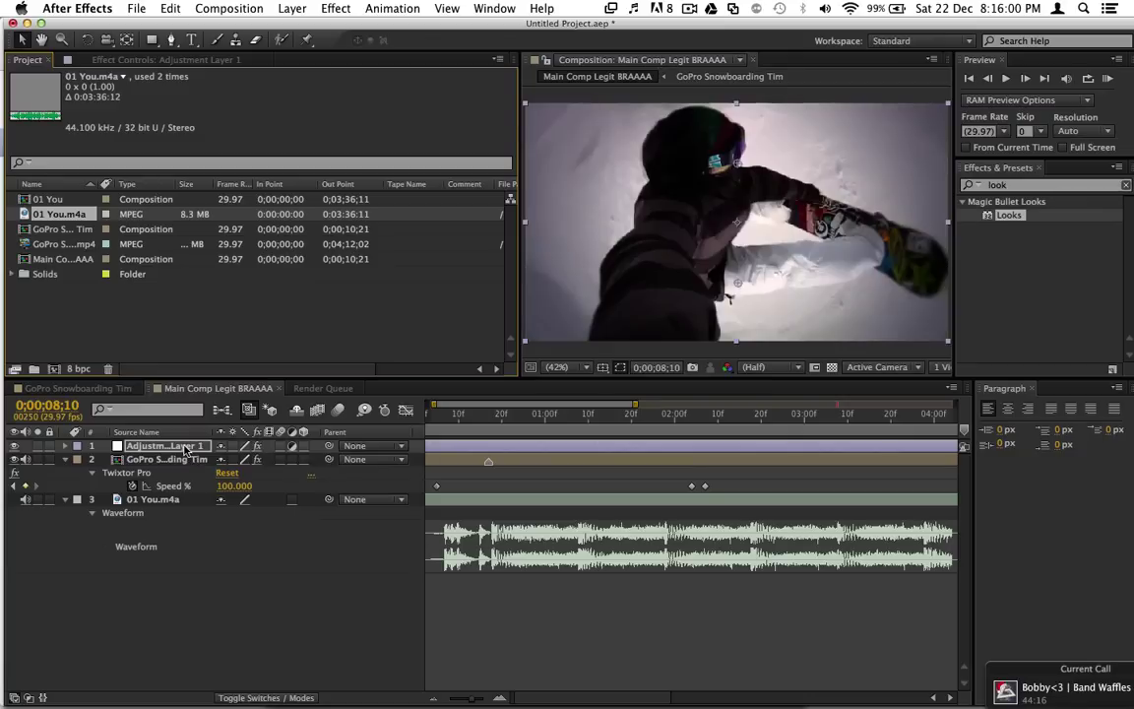
left_click(292, 8)
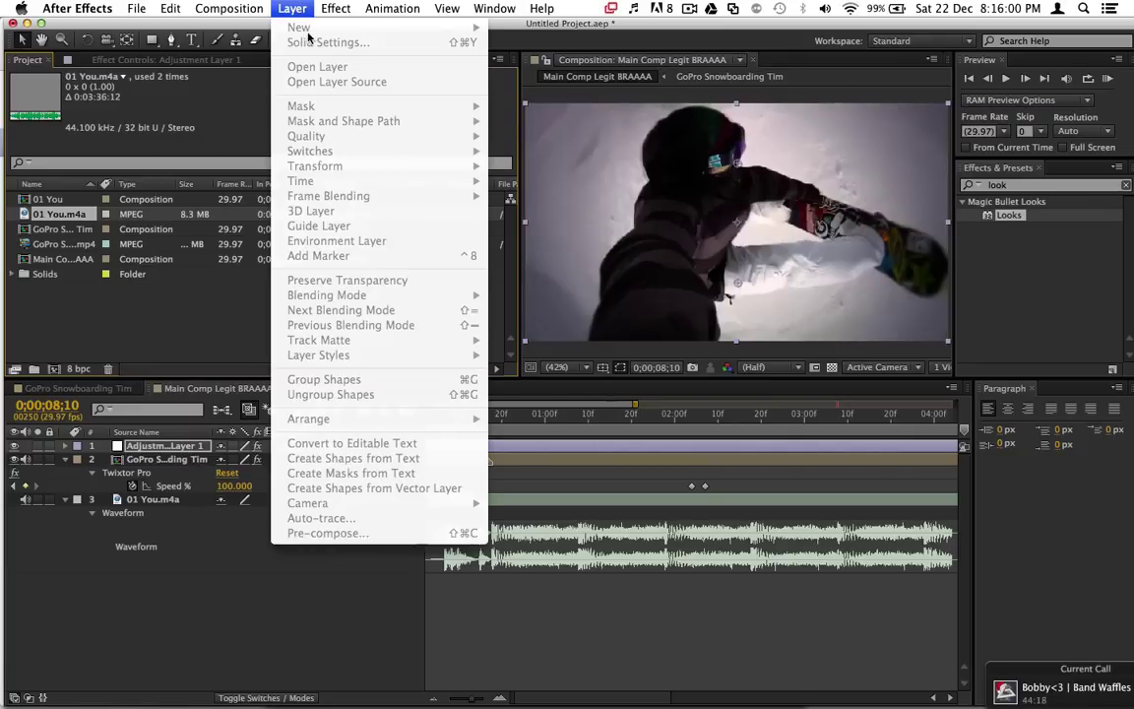
left_click(208, 612)
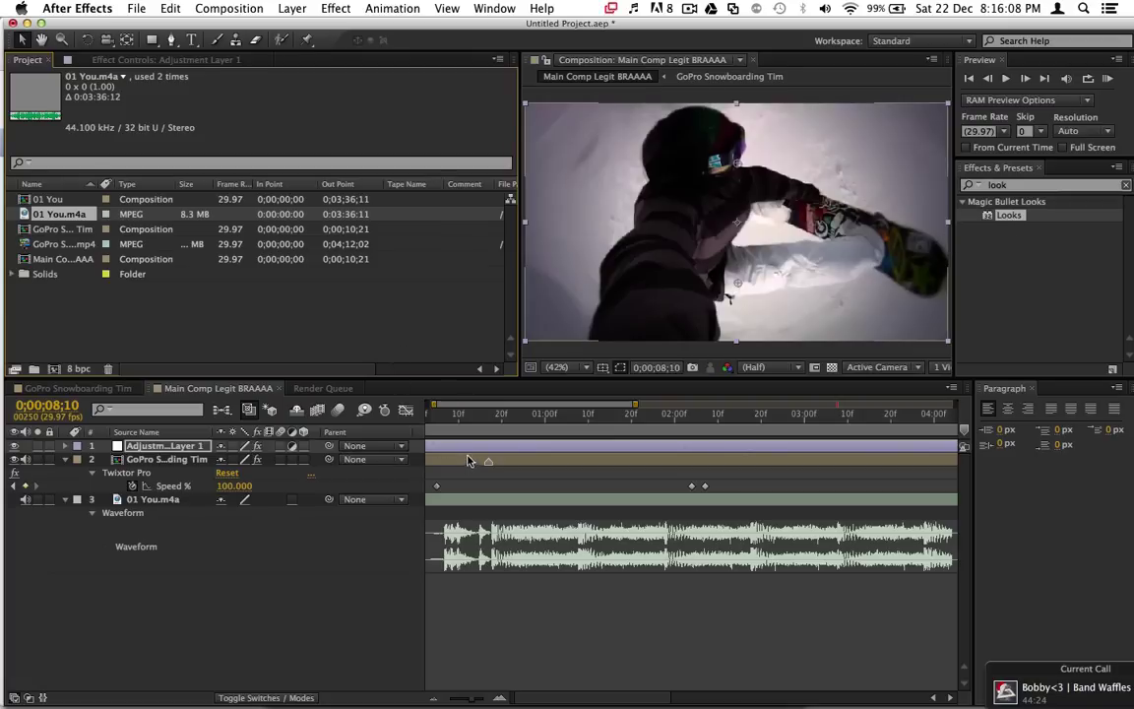
left_click(118, 61)
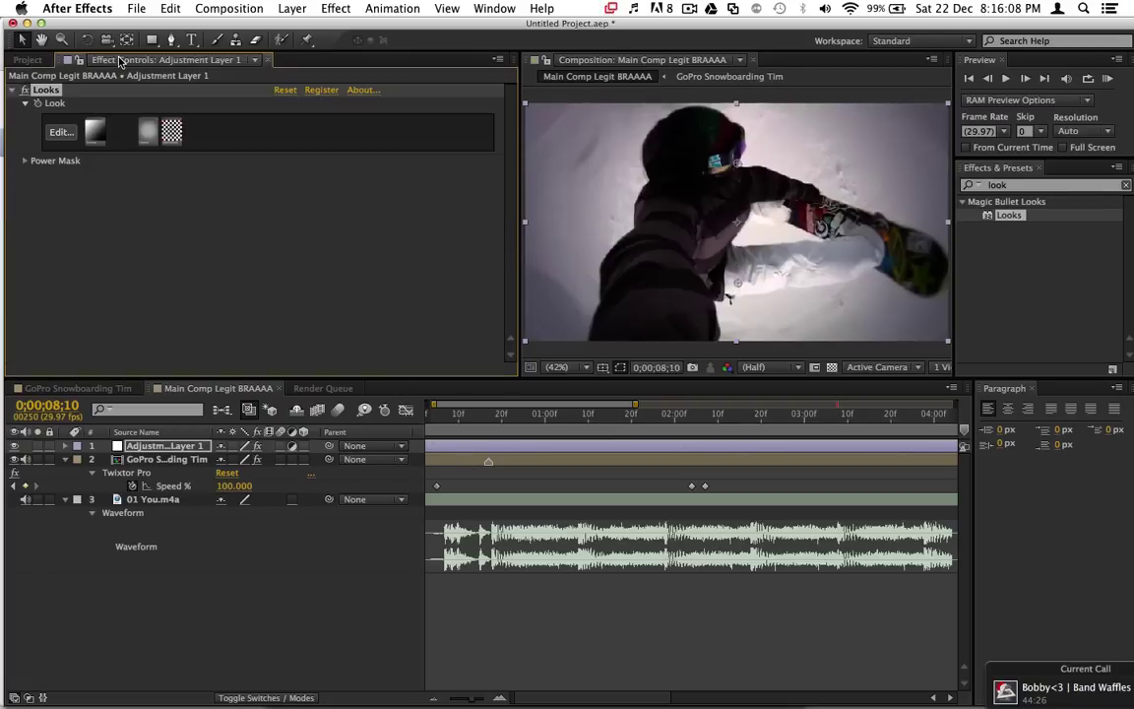
mouse_move(895, 685)
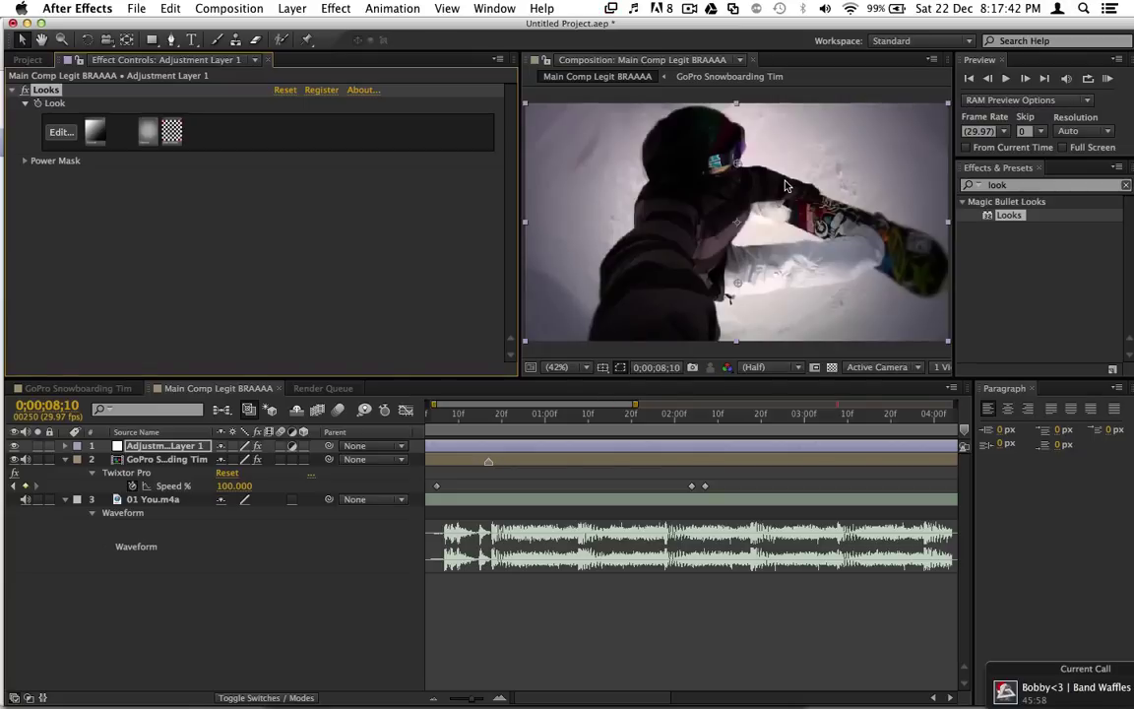
left_click(689, 8)
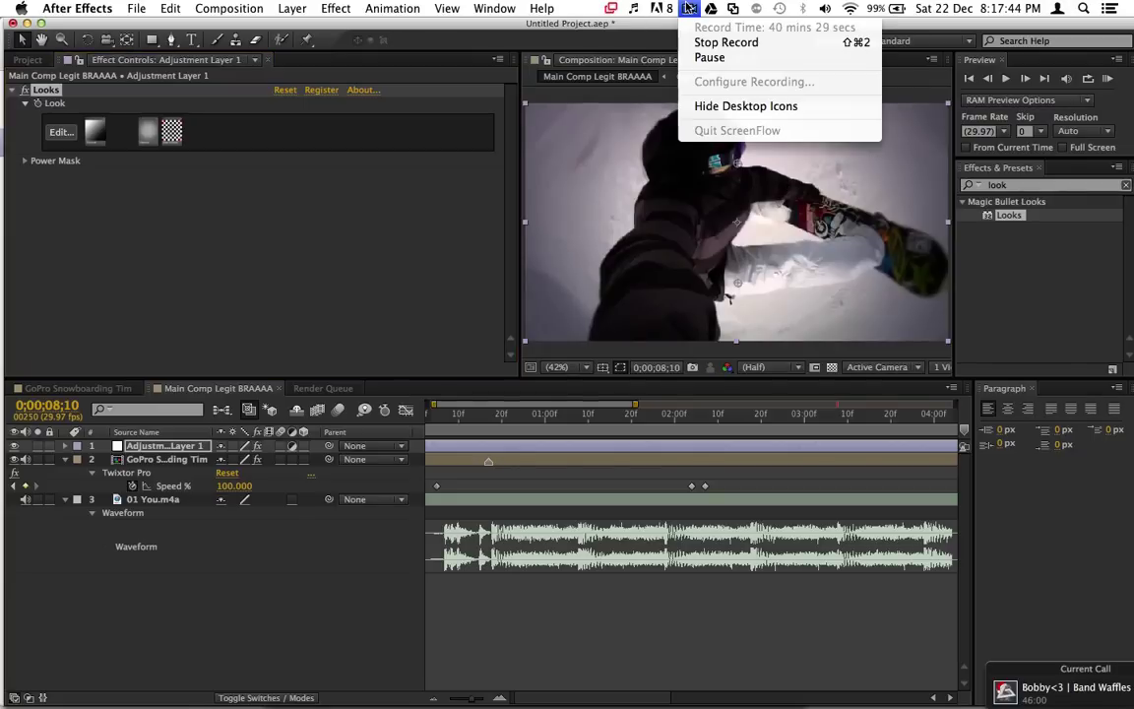